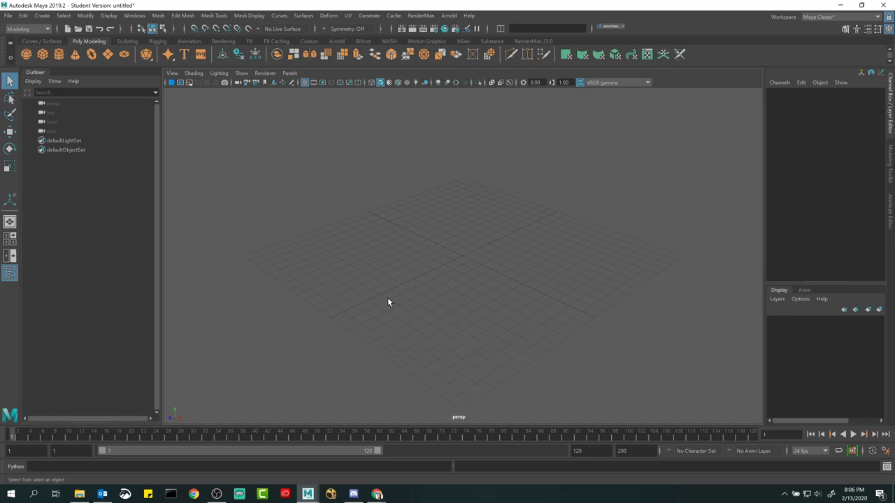
Switch to the Chrome course page and open the 2.3 Applying Texture Files to Materials activity from the Week 2 module
mouse_move(377, 494)
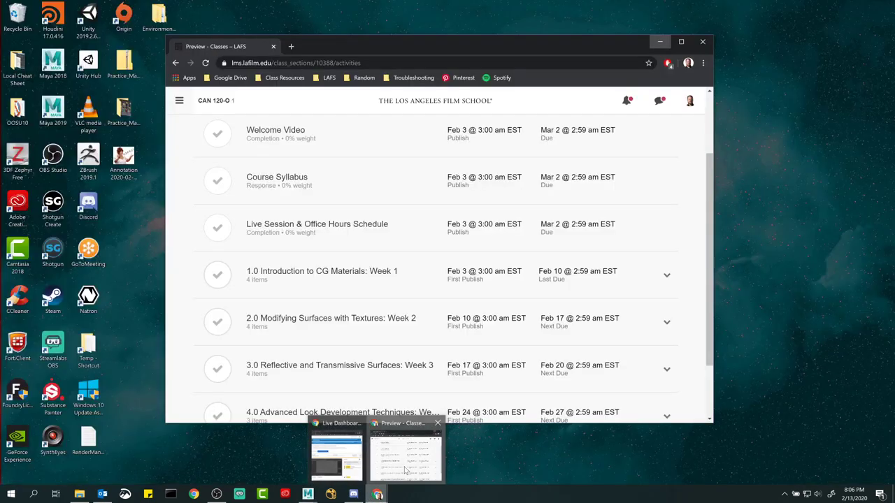
left_click(397, 468)
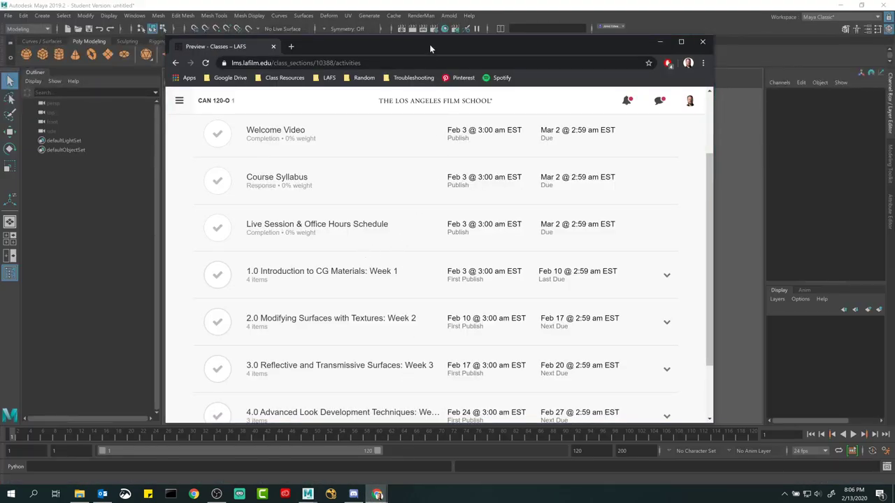
left_click_drag(430, 49, 441, 48)
left_click(676, 322)
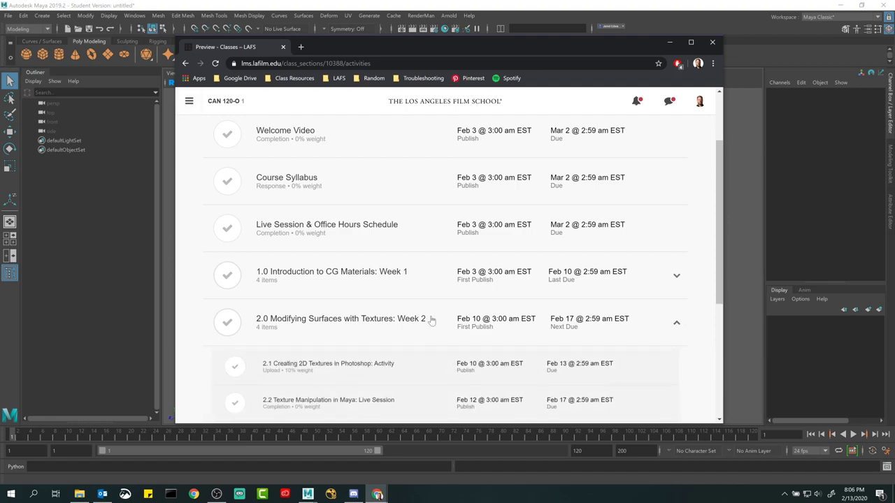
scroll(431, 320, "down", 3)
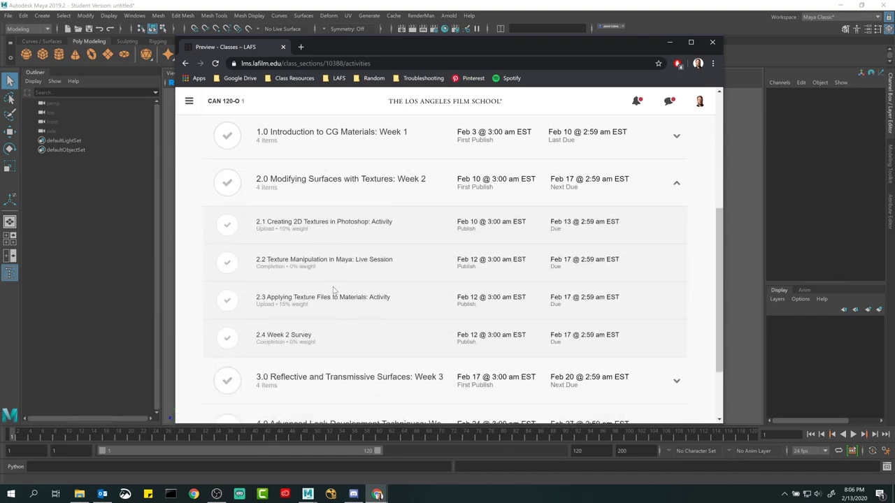
left_click(341, 297)
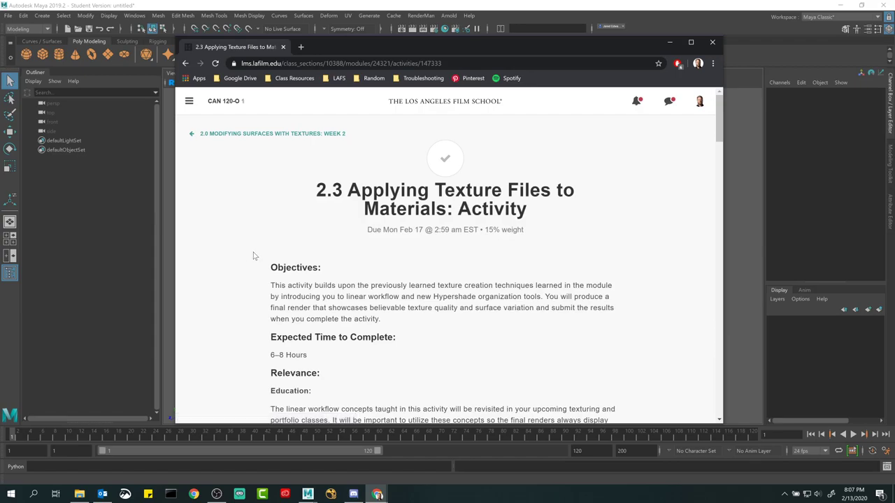
Find the embedded documentation slides on the activity page and show them full screen
scroll(253, 256, "down", 2)
scroll(254, 256, "down", 20)
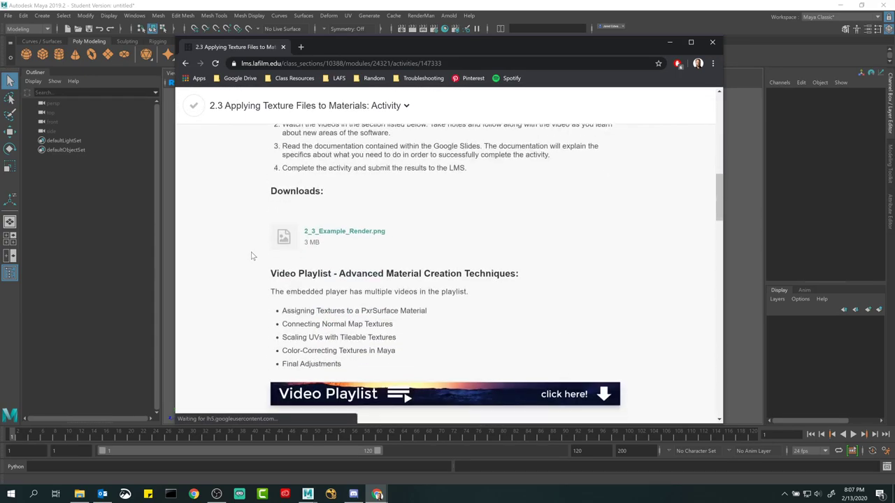
scroll(253, 255, "down", 1)
scroll(250, 279, "up", 2)
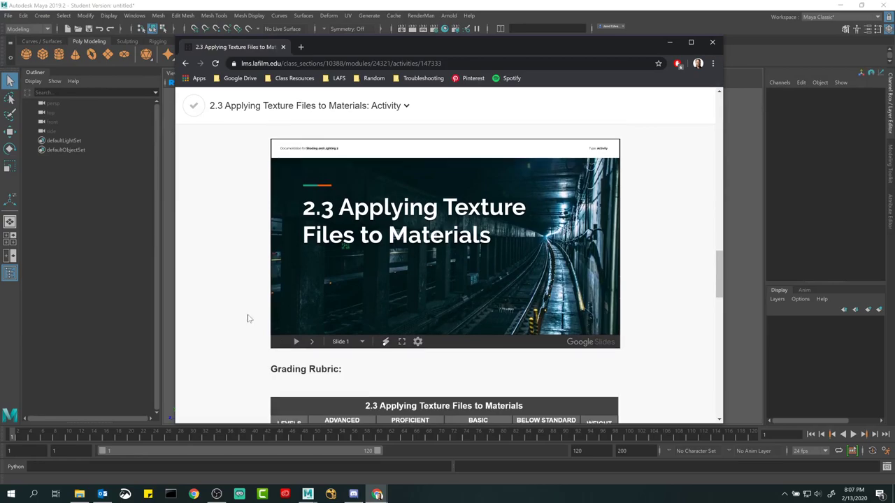
left_click(402, 341)
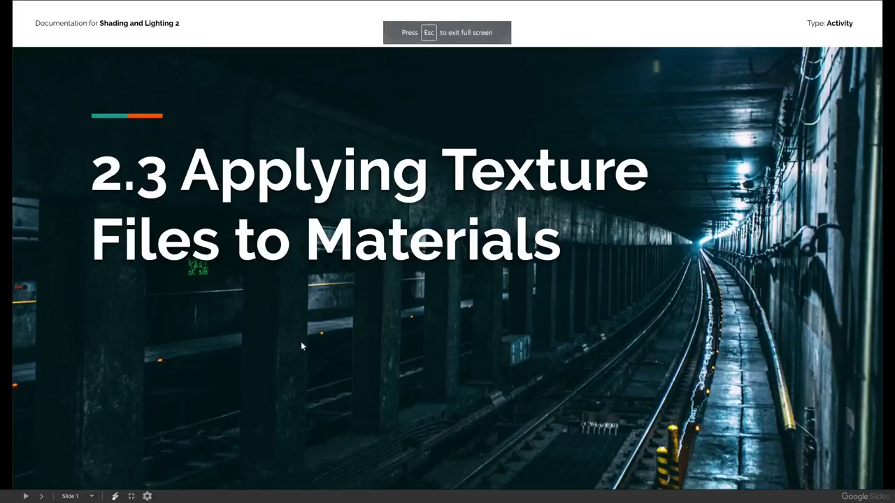
Read through the activity slides from Steps to Completion to Painted Wall Material, and leave the full-screen view
left_click(41, 497)
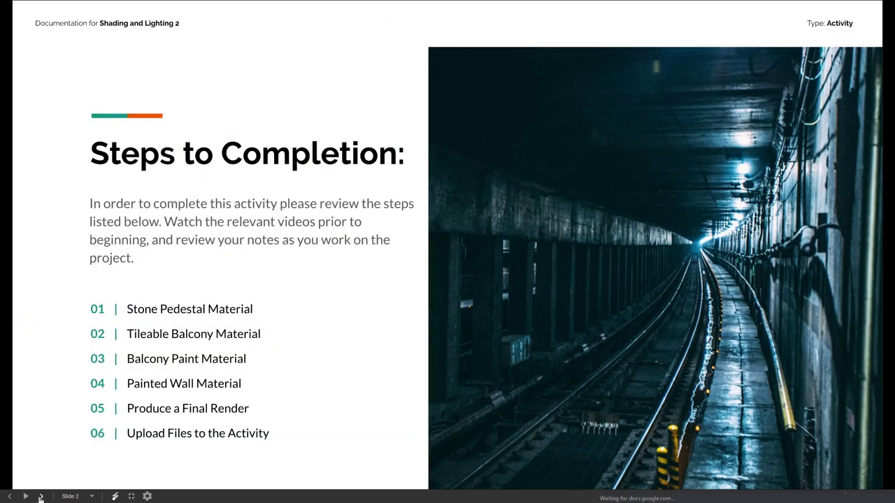
left_click(41, 497)
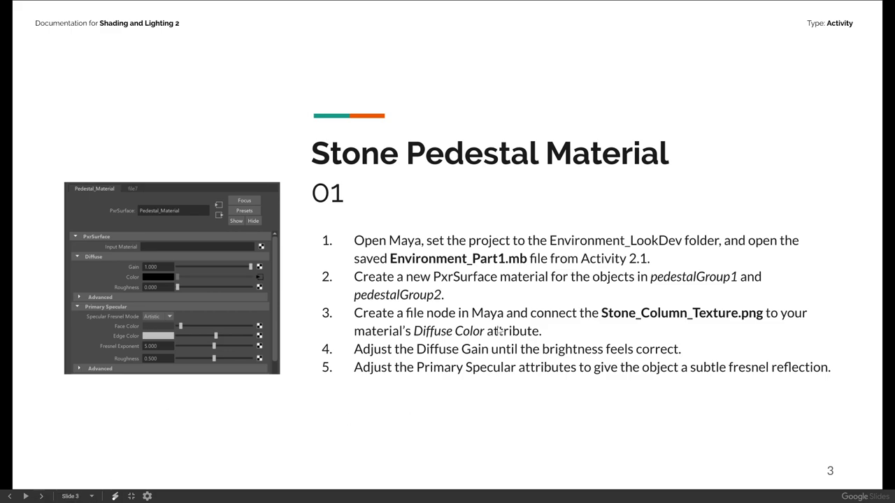
left_click(40, 497)
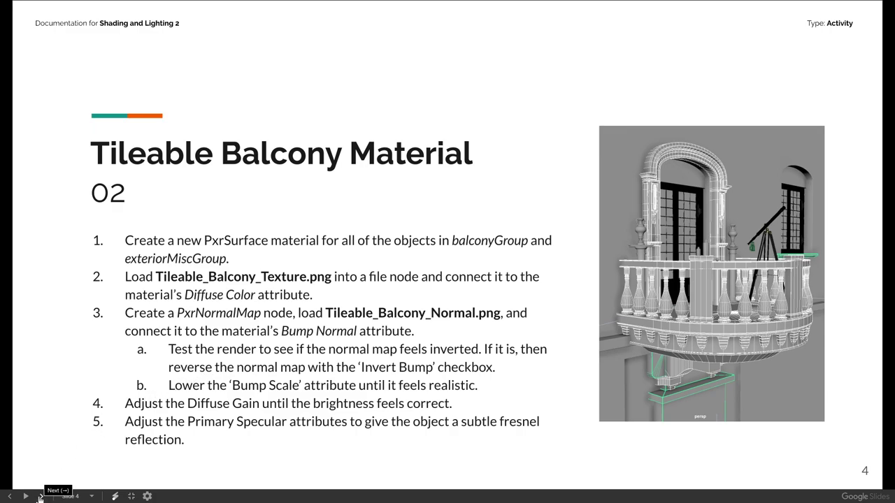
left_click(40, 496)
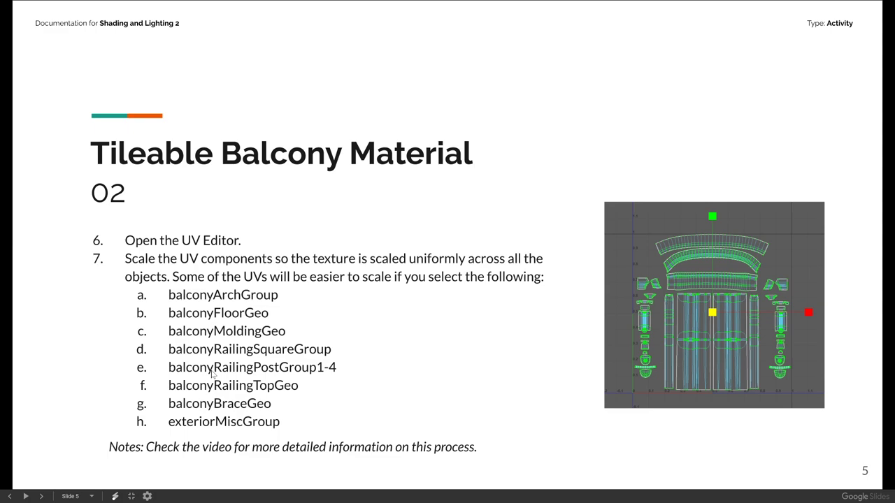
left_click(42, 497)
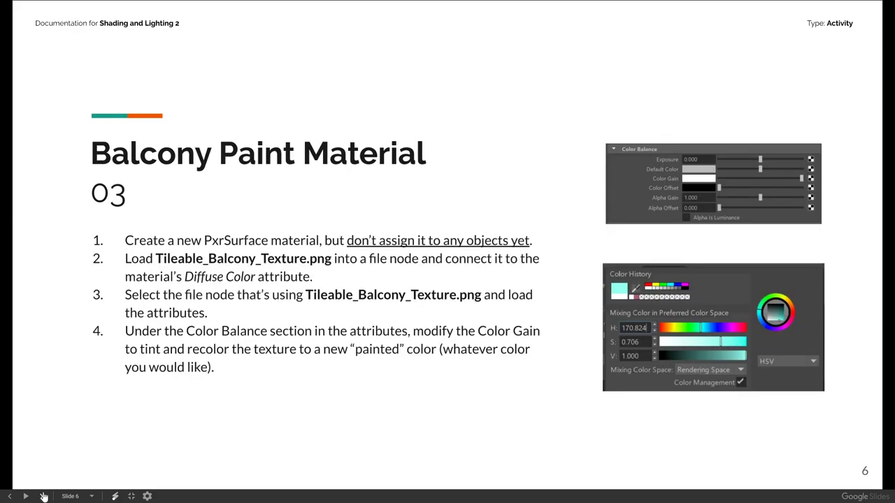
left_click(42, 497)
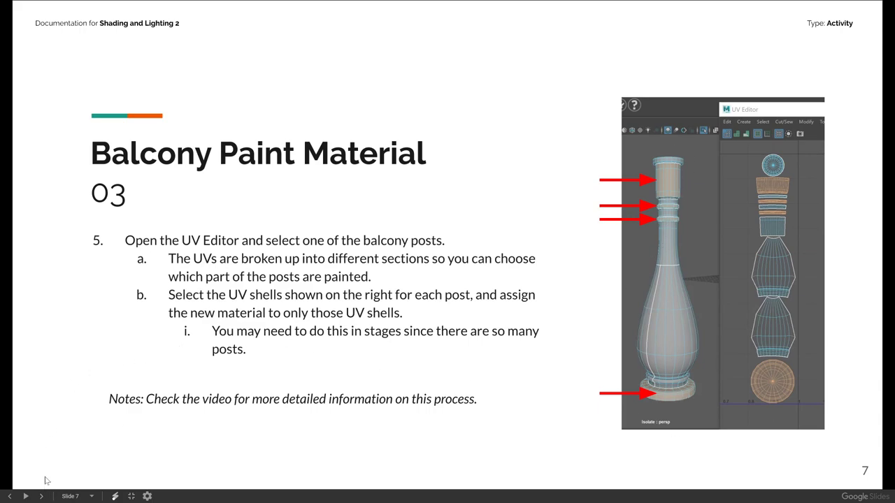
left_click(43, 496)
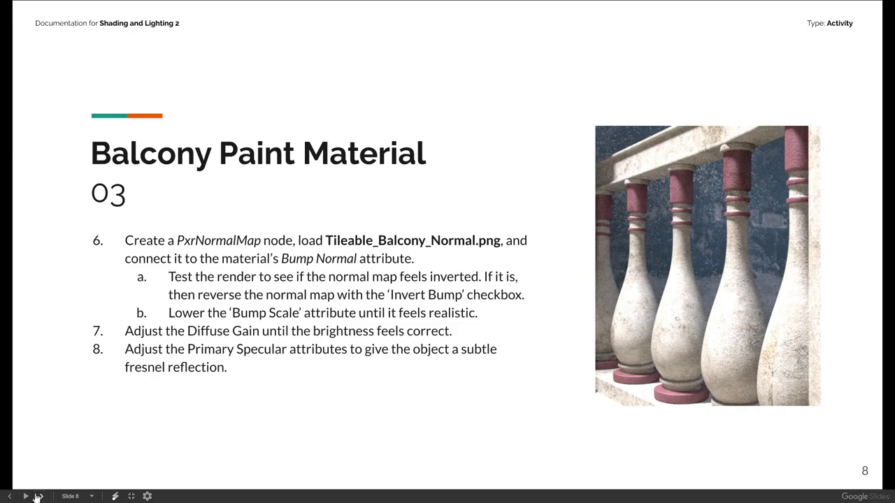
left_click(38, 497)
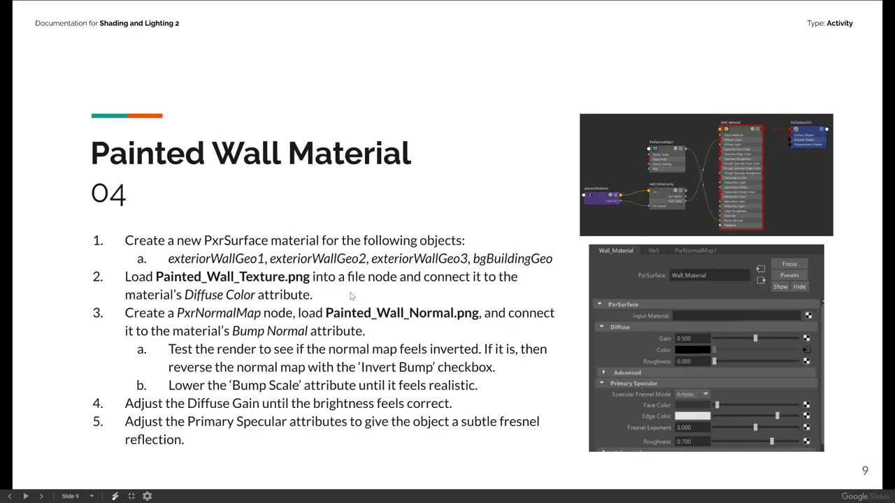
key("Escape")
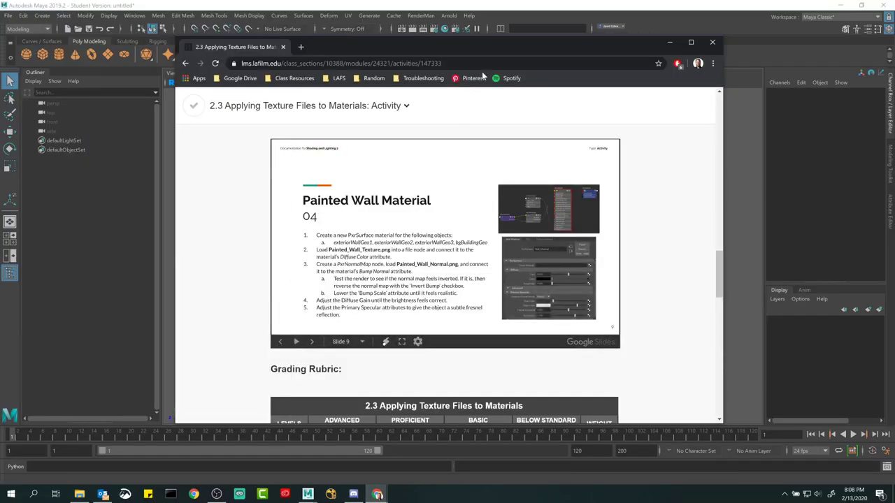
Minimize the browser and Maya, and open the Environment_LookDev project's sourceimages folder from the desktop
left_click(666, 42)
left_click(845, 5)
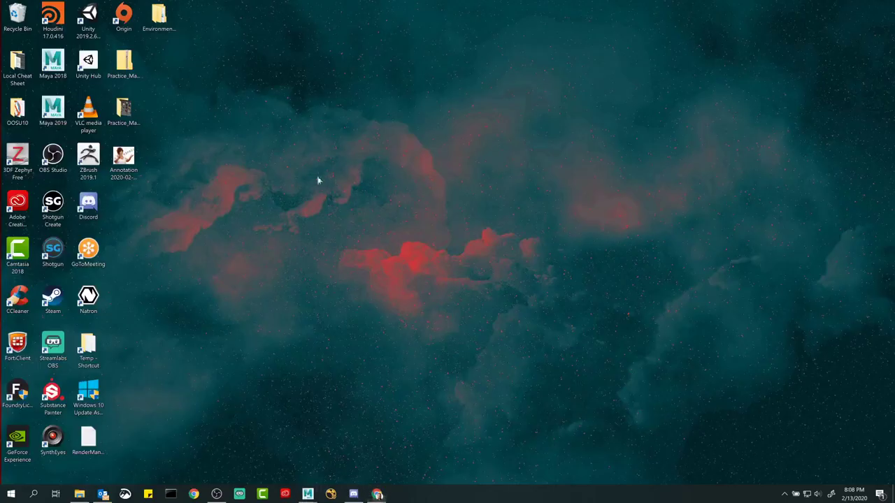
double_click(159, 18)
left_click(187, 176)
double_click(187, 177)
left_click(165, 304)
double_click(165, 303)
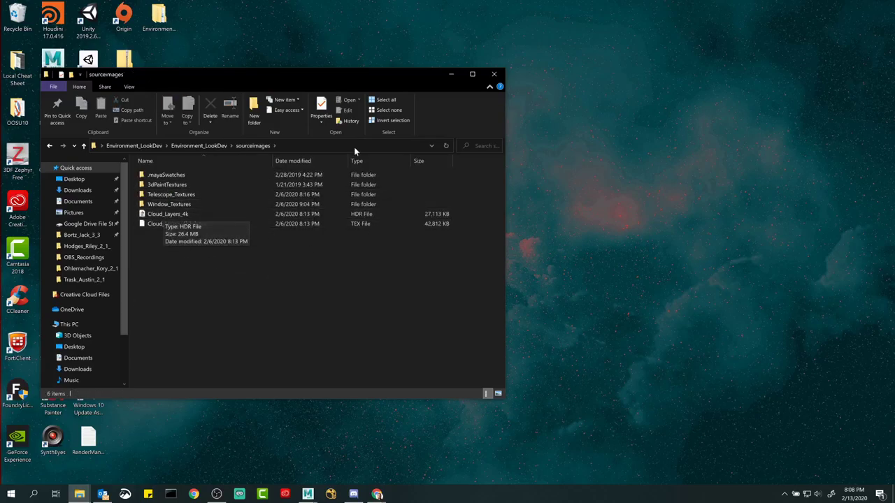
left_click_drag(325, 67, 528, 48)
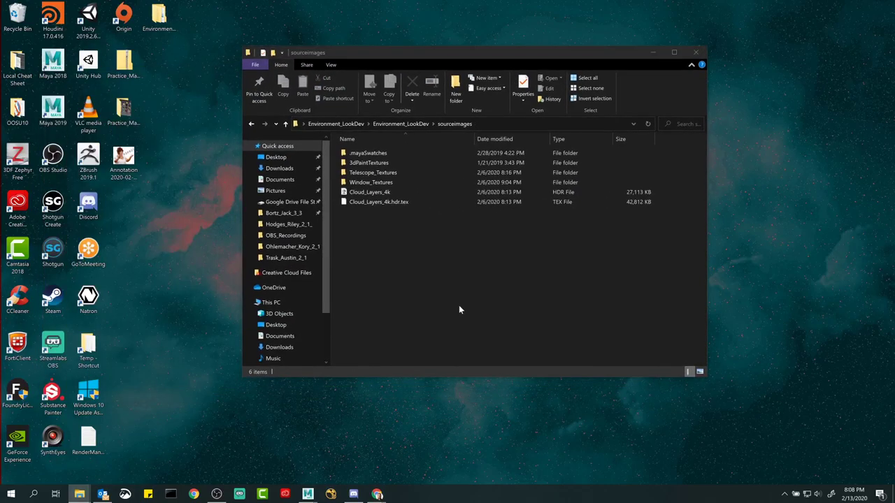
Open a second File Explorer window at Documents > LAFS > CAN_120-O > Projects > Environment_Project > sourceimages, with both windows in view
key("ctrl+n")
left_click_drag(416, 70, 239, 138)
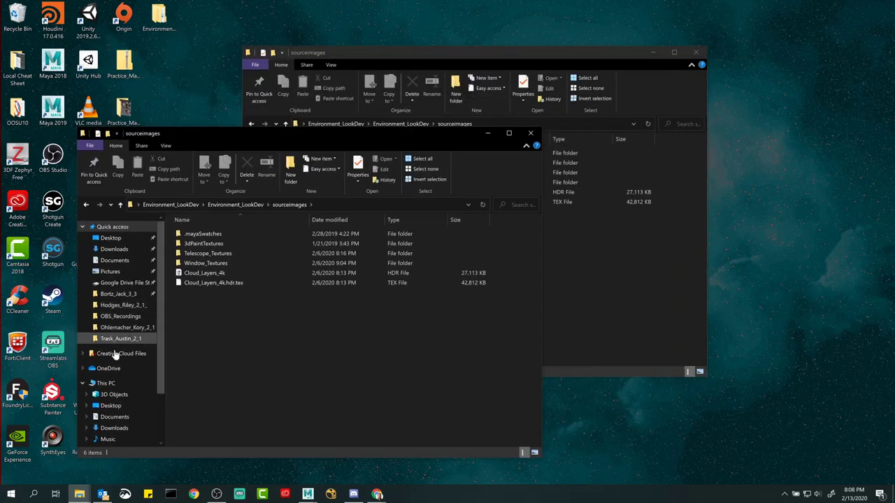
left_click(114, 416)
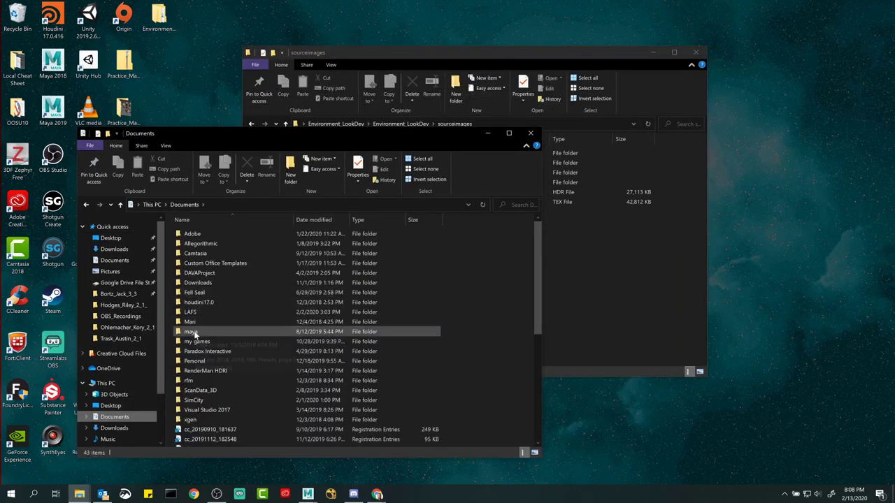
double_click(199, 313)
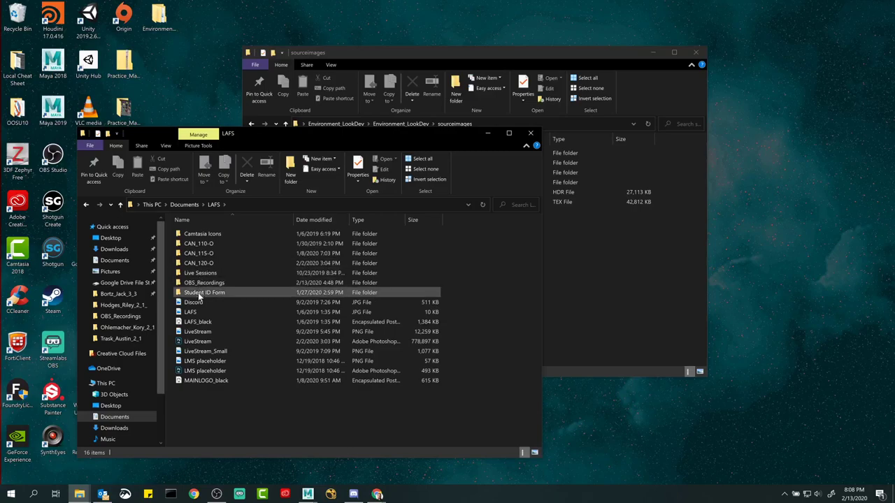
double_click(202, 263)
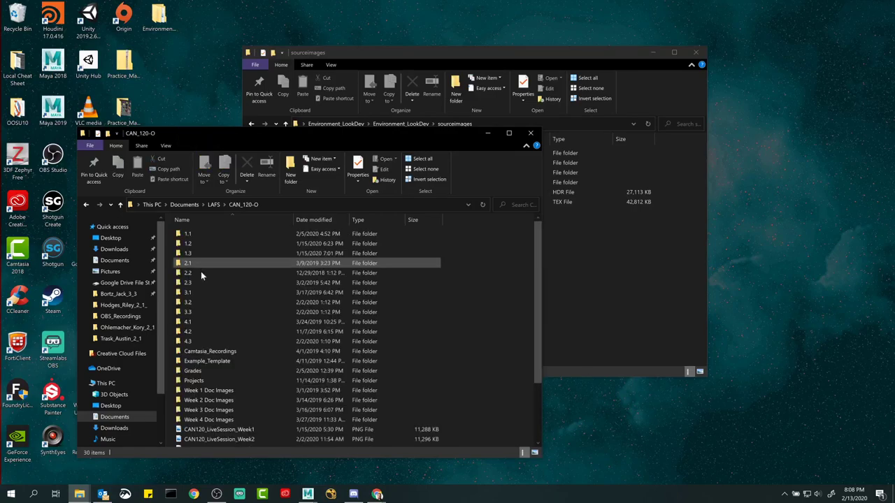
double_click(198, 380)
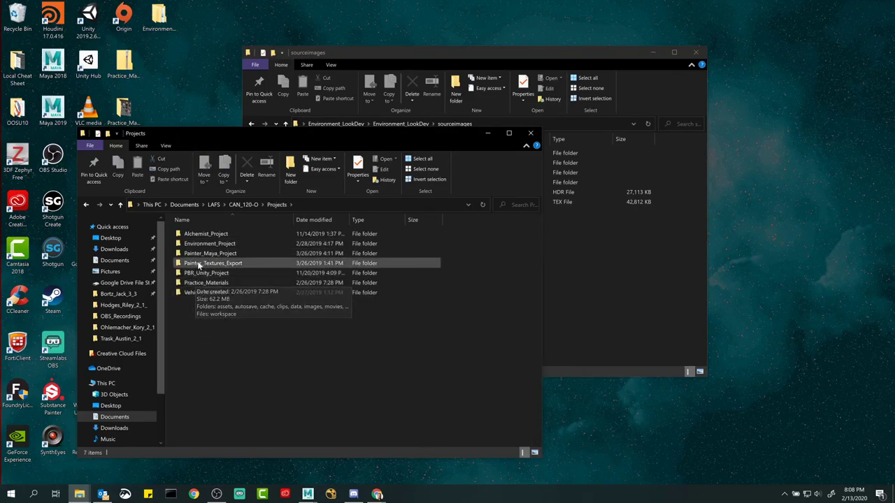
double_click(201, 243)
left_click(197, 361)
double_click(196, 361)
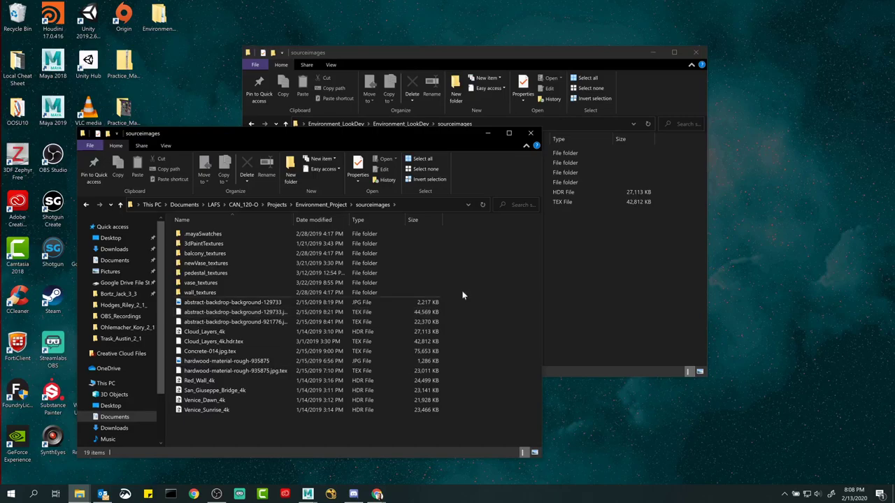
left_click_drag(470, 54, 552, 41)
Compare the Environment_Project folder and its sourceimages contents with the Environment_LookDev sourceimages folder
left_click(244, 135)
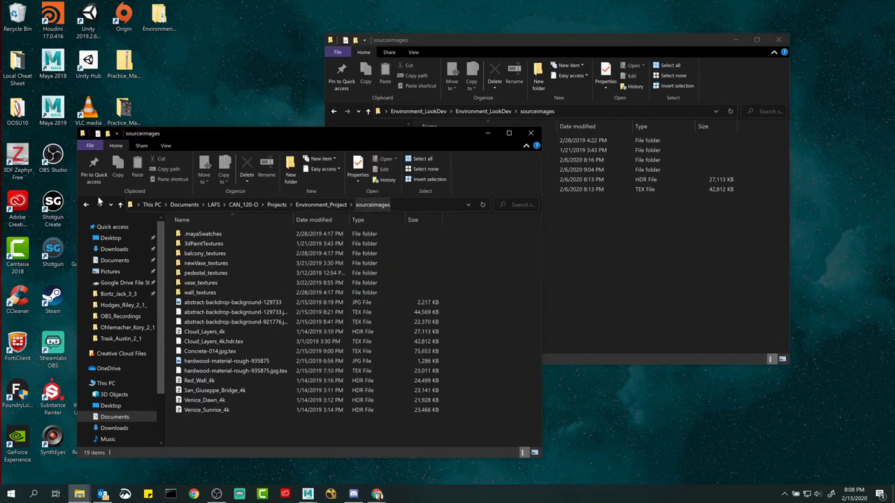
left_click(120, 204)
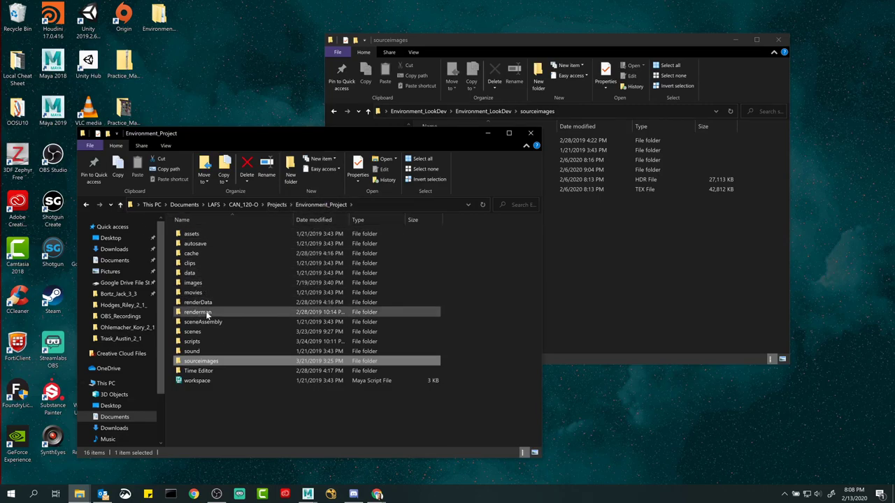
double_click(201, 360)
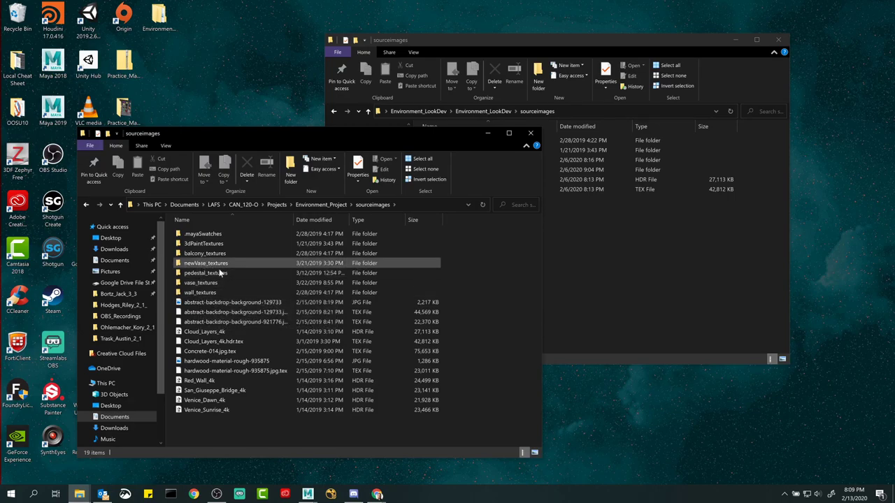
left_click(631, 263)
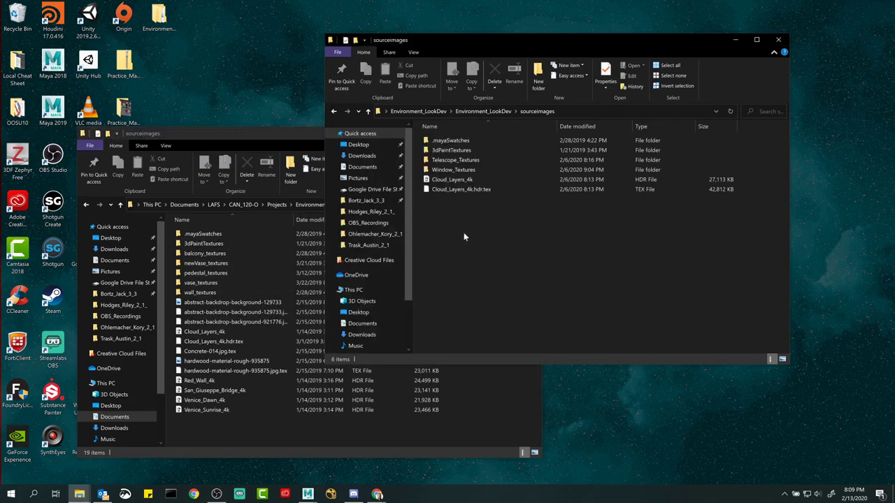
Copy the balcony_textures, pedestal_textures and wall_textures folders from Environment_Project's sourceimages into Environment_LookDev's sourceimages folder
left_click(229, 136)
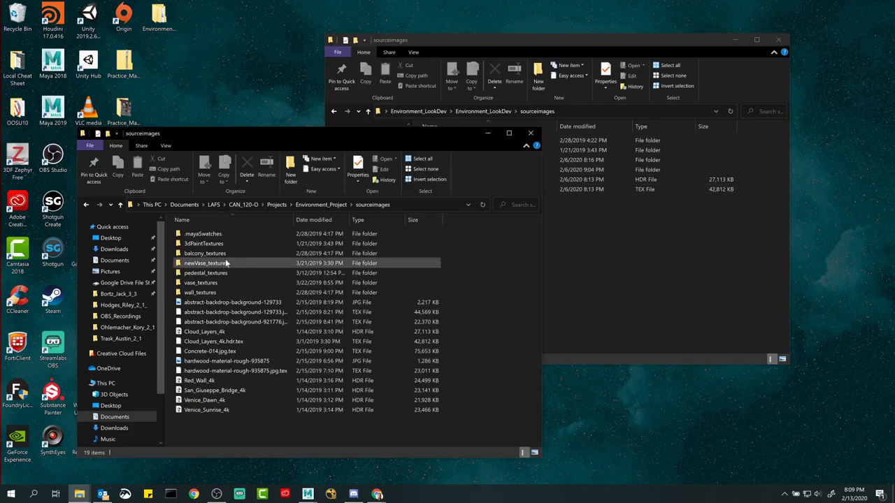
left_click(201, 294)
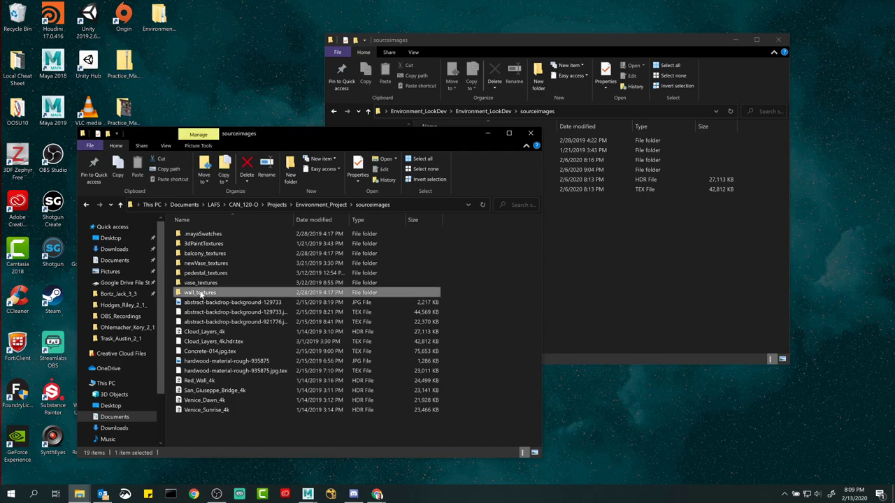
left_click(202, 274, "ctrl")
left_click(202, 255, "ctrl")
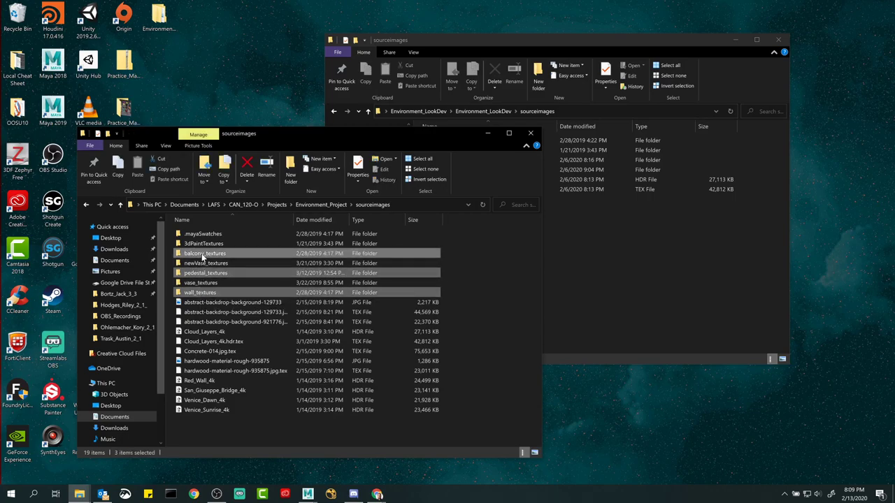
key("ctrl+c")
left_click(705, 294)
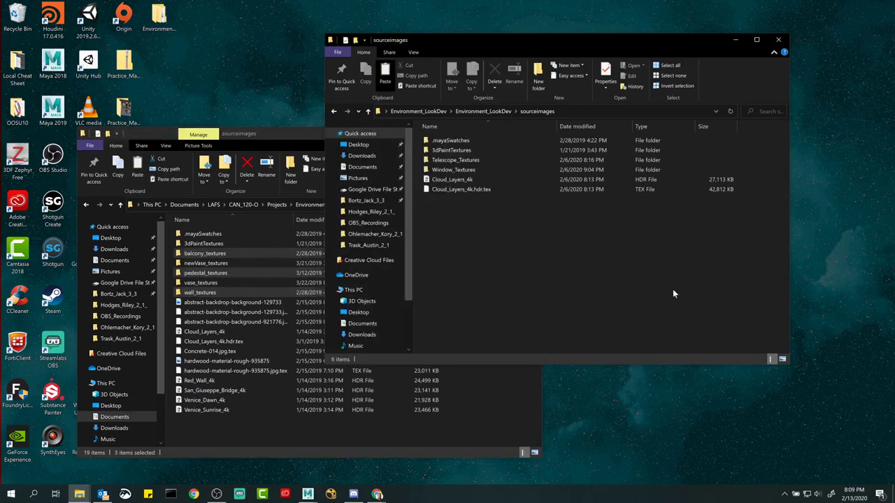
key("ctrl+v")
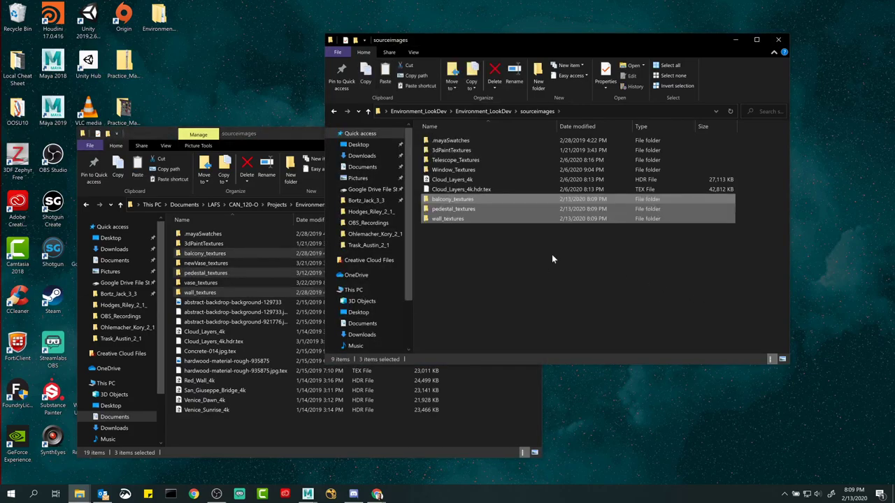
Refresh the Environment_LookDev sourceimages folder, close the Environment_Project window, minimize the remaining folder window, and switch to Maya
right_click(514, 290)
left_click(539, 327)
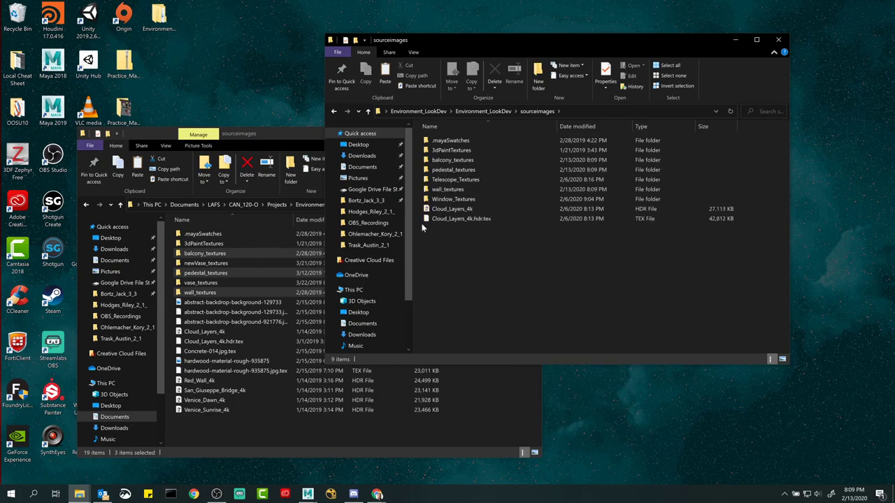
left_click(307, 139)
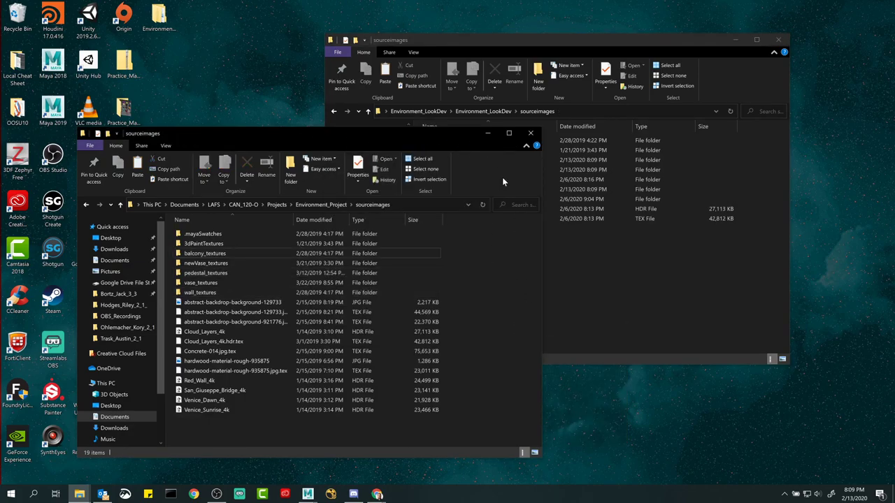
left_click(530, 133)
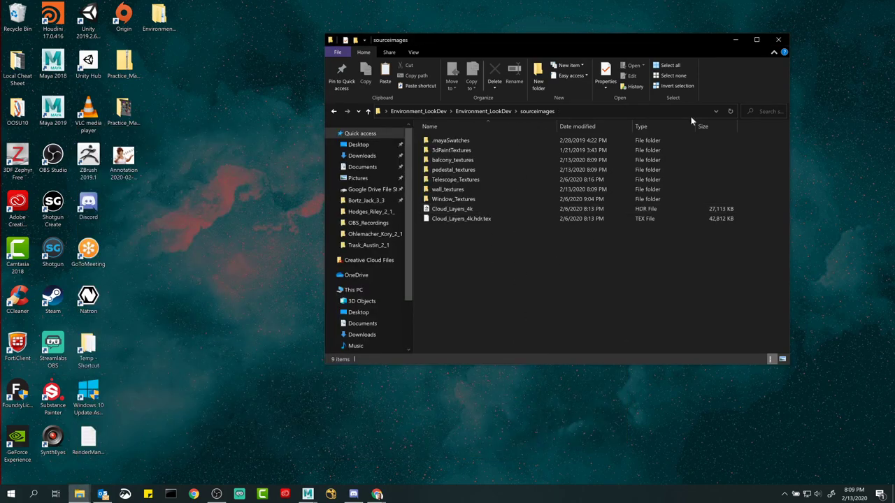
left_click(734, 40)
left_click(307, 495)
left_click(357, 447)
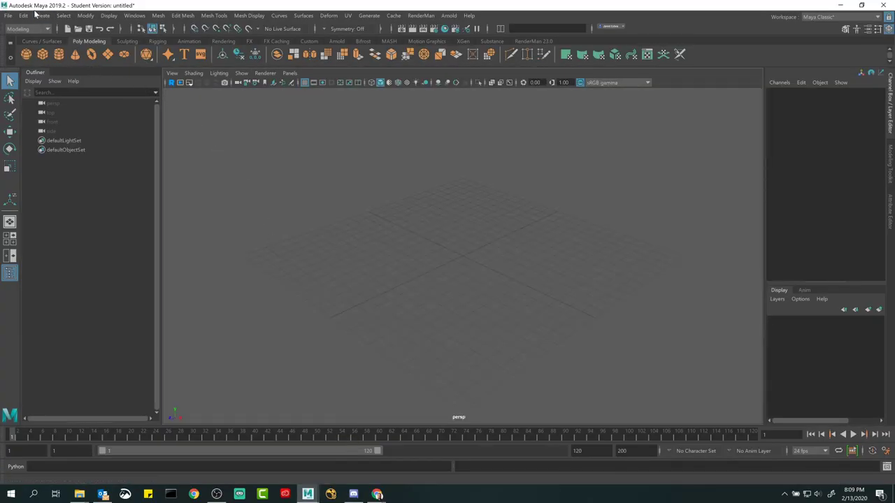
Try to set the project to the outer Environment_LookDev folder on the Desktop
left_click(8, 16)
left_click(28, 294)
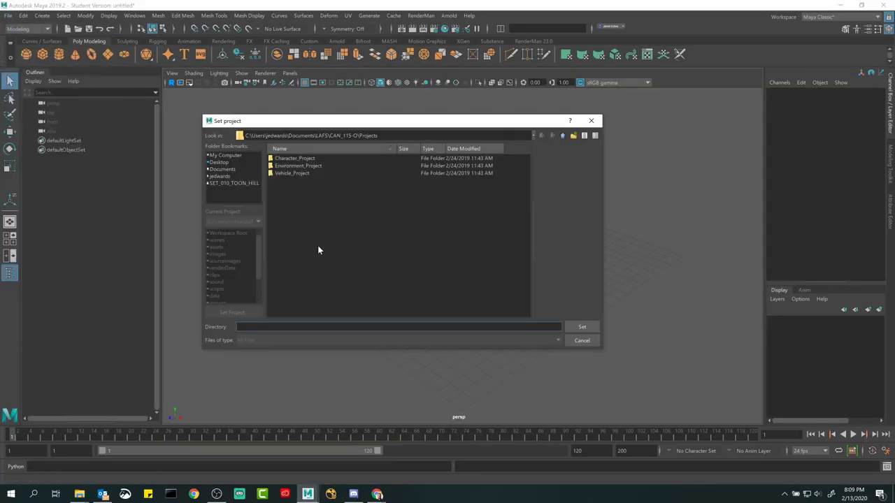
left_click(234, 162)
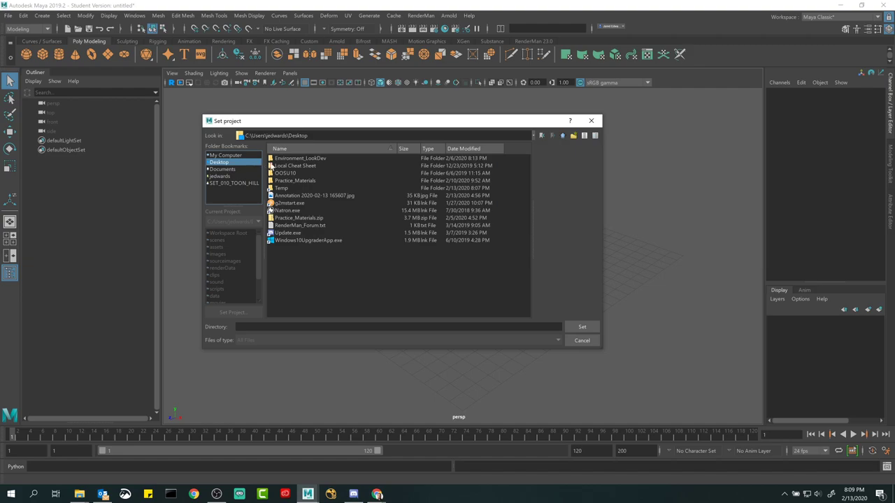
left_click(307, 159)
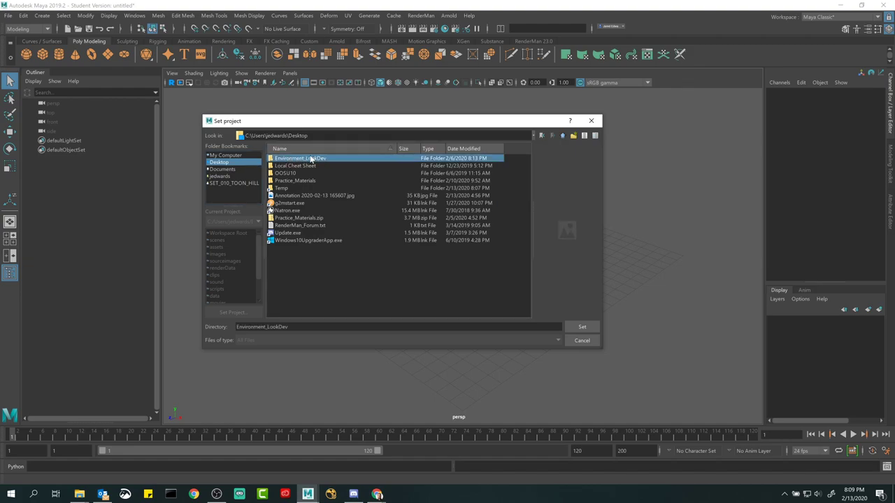
left_click(582, 328)
left_click(508, 262)
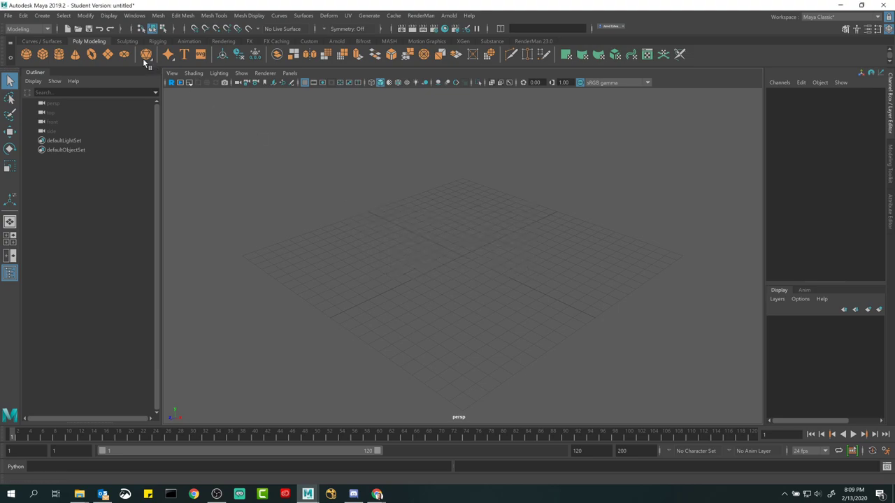
Begin opening a scene and set the project to the inner Environment_LookDev folder inside Desktop > Environment_LookDev
left_click(78, 28)
left_click(228, 312)
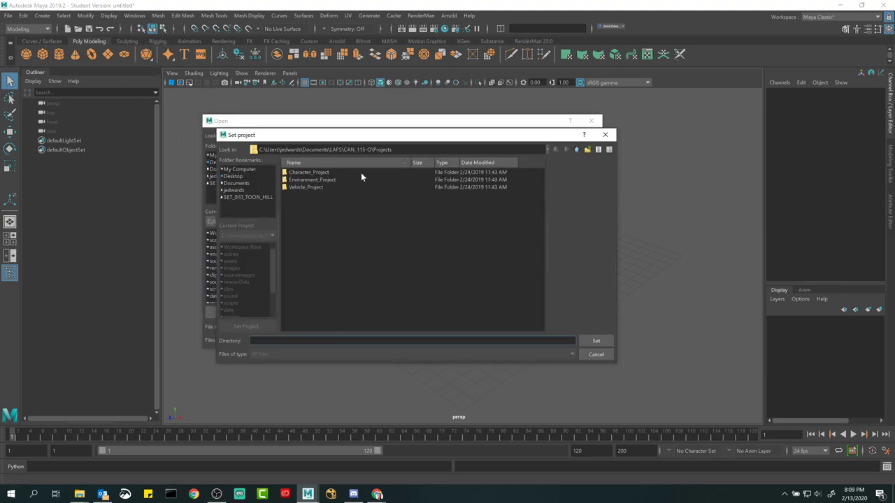
left_click(233, 176)
double_click(314, 172)
left_click(315, 172)
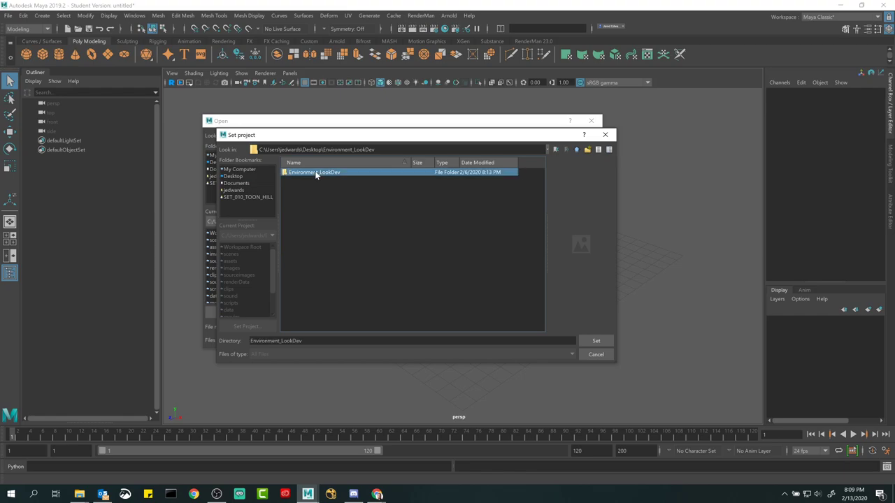
left_click(593, 340)
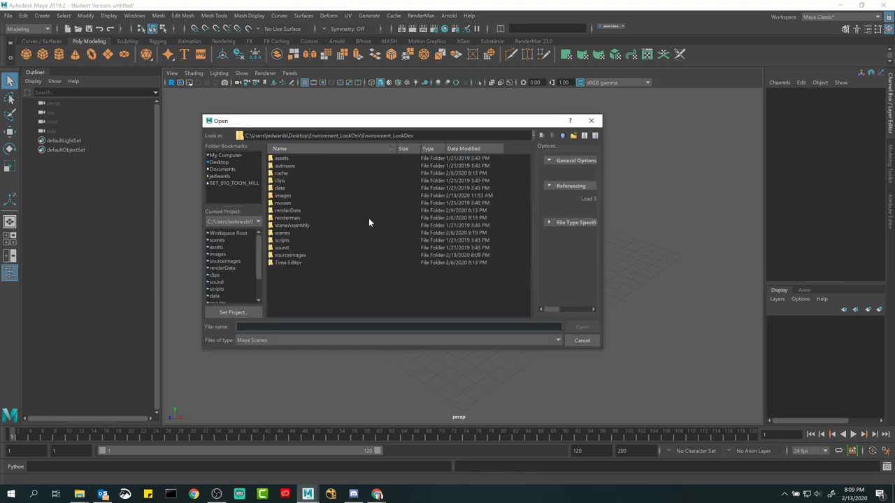
Open the scene Environment_LookDev_Part1.mb from the project's scenes folder
double_click(283, 232)
double_click(286, 180)
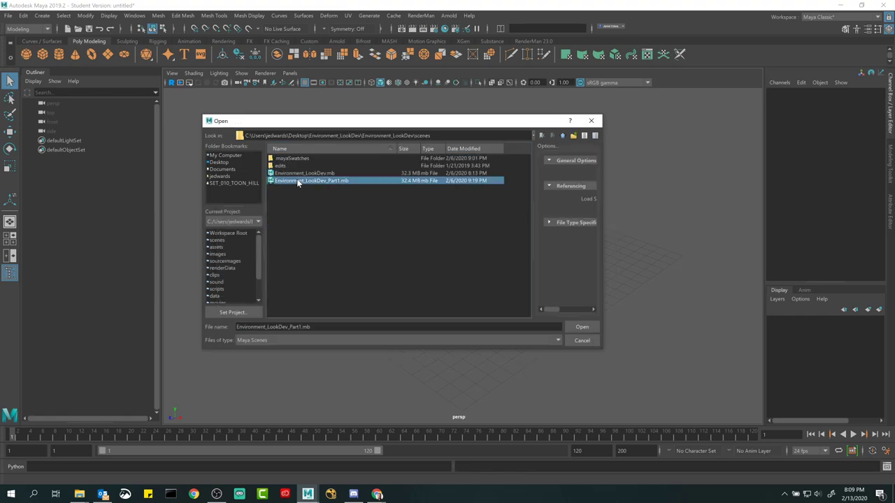
left_click(444, 251)
left_click(429, 269)
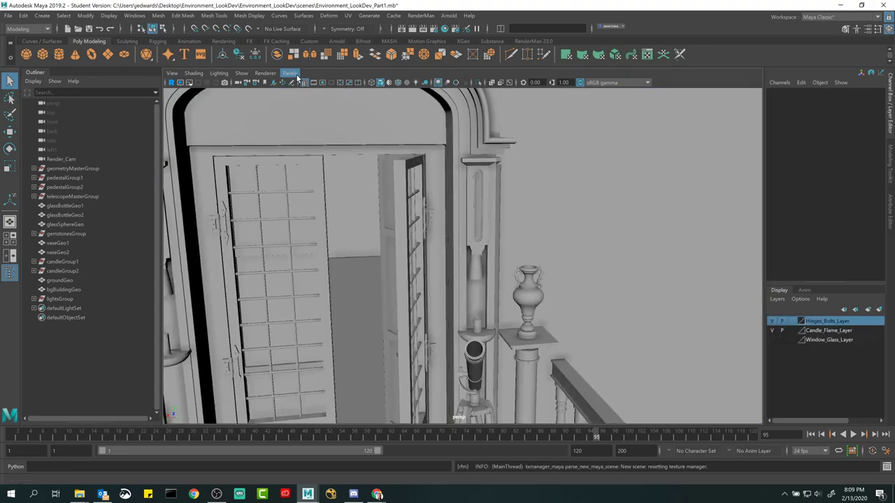
Look through Render_Cam and start a RenderMan render in the viewport
left_click(297, 76)
left_click(406, 96)
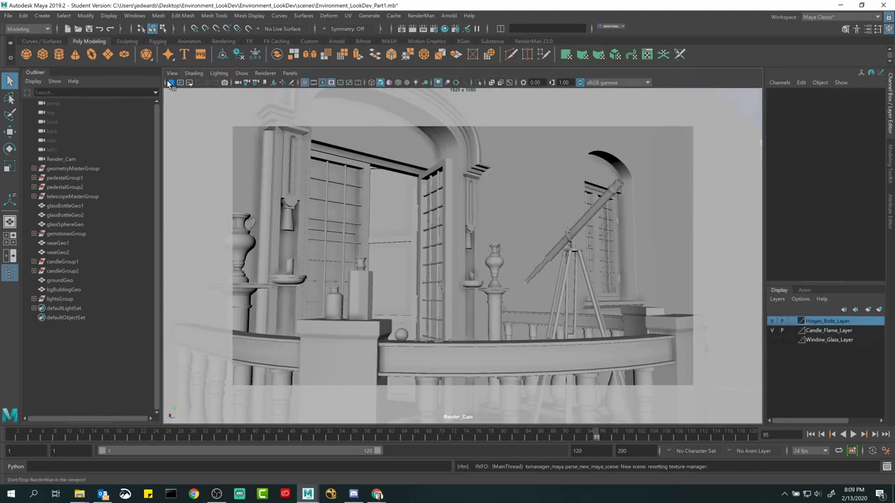
left_click(171, 83)
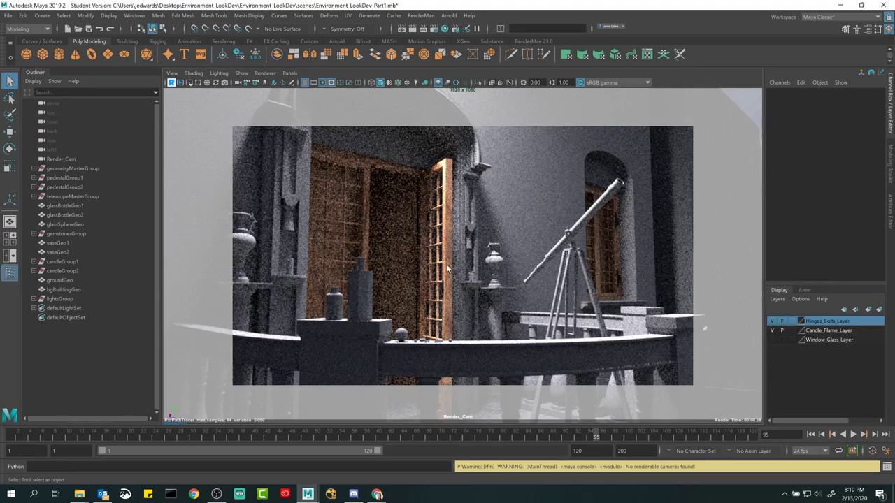
Inspect the colonial_maple_223 material on the door's window shutter, and clear the selection
left_click(392, 204)
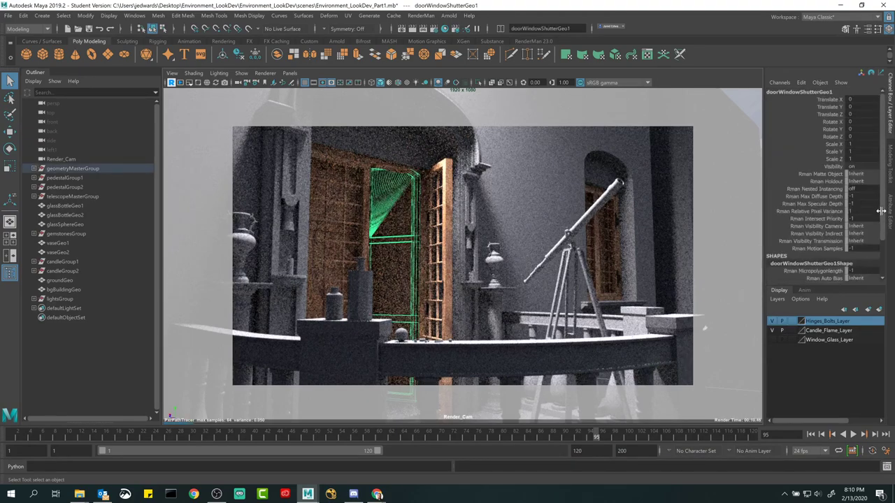
left_click(891, 212)
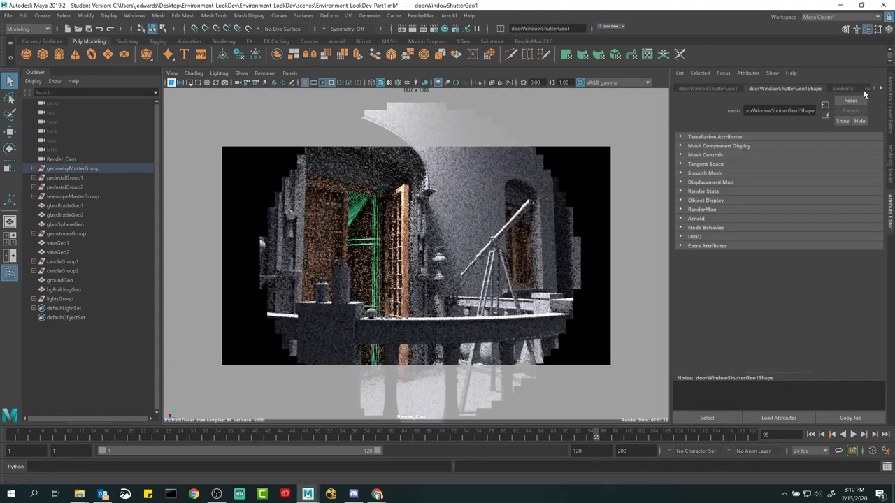
left_click(867, 89)
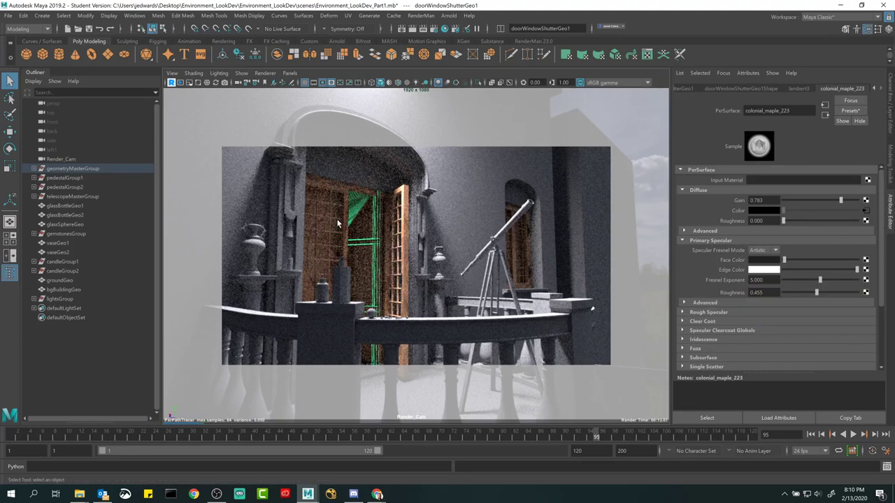
left_click(375, 210)
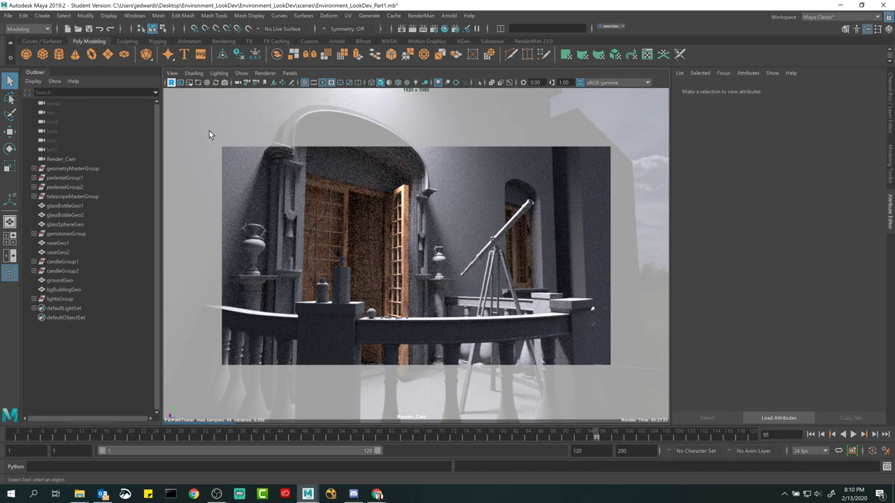
Stop the viewport render and return to the persp camera with a closer view of the balcony's pedestals
left_click(171, 83)
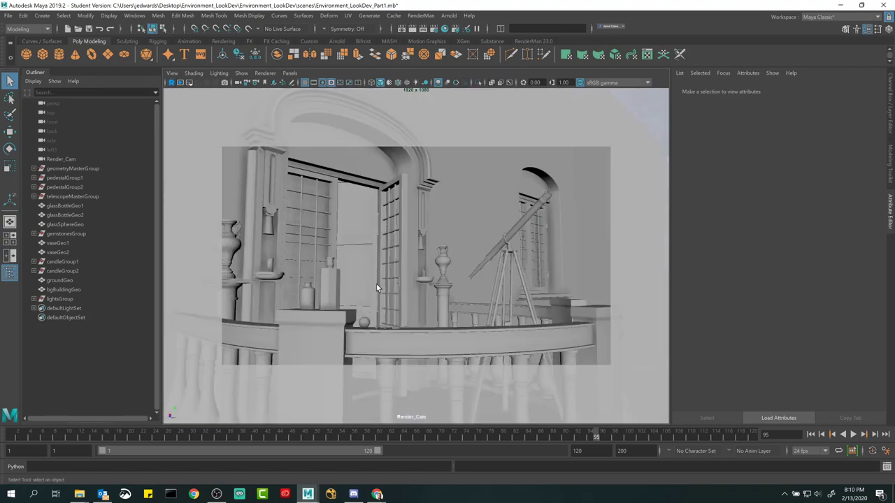
left_click(289, 73)
mouse_move(336, 83)
left_click(399, 96)
left_click_drag(416, 203, 392, 172, "alt")
right_click_drag(391, 172, 491, 216, "alt")
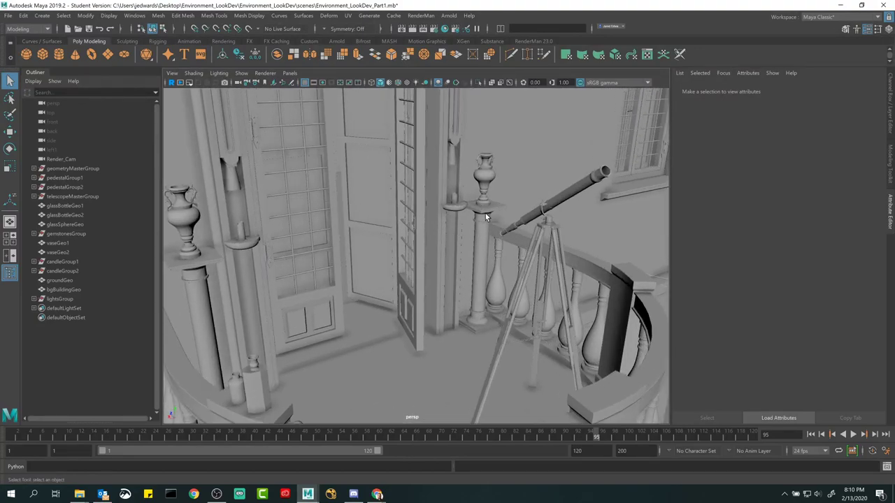
Select the top, main column and base pieces of the pedestal beside the telescope
left_click(487, 217)
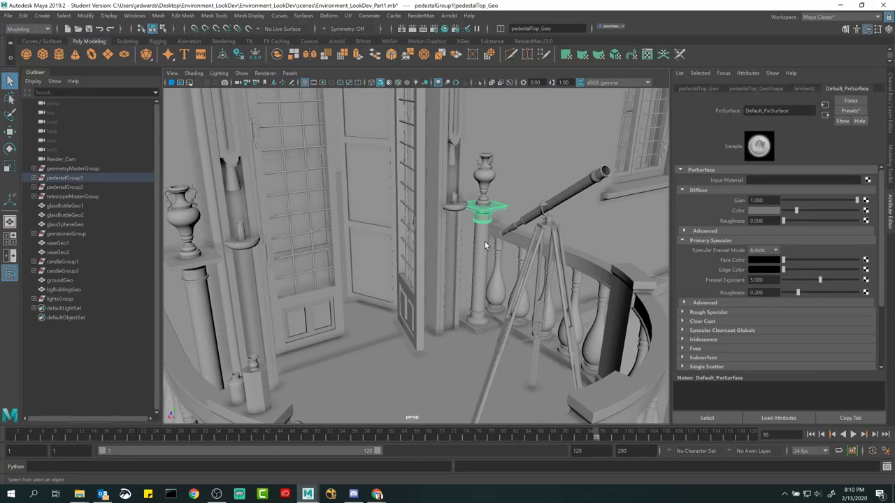
left_click(480, 325)
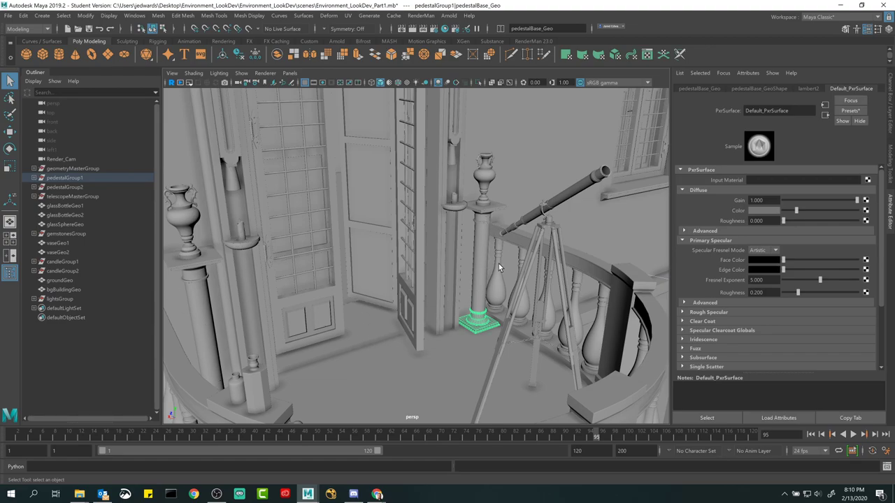
left_click(484, 218)
left_click(484, 248, "shift")
left_click(470, 326)
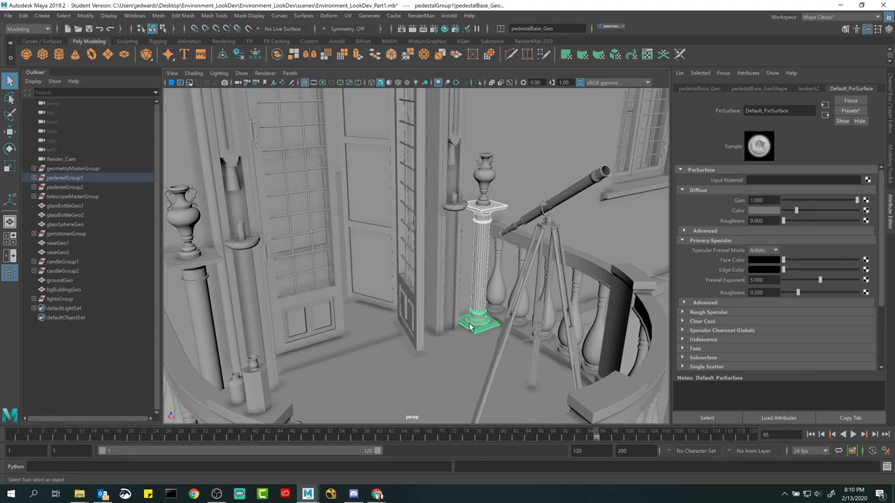
left_click(487, 218)
left_click(482, 281, "shift")
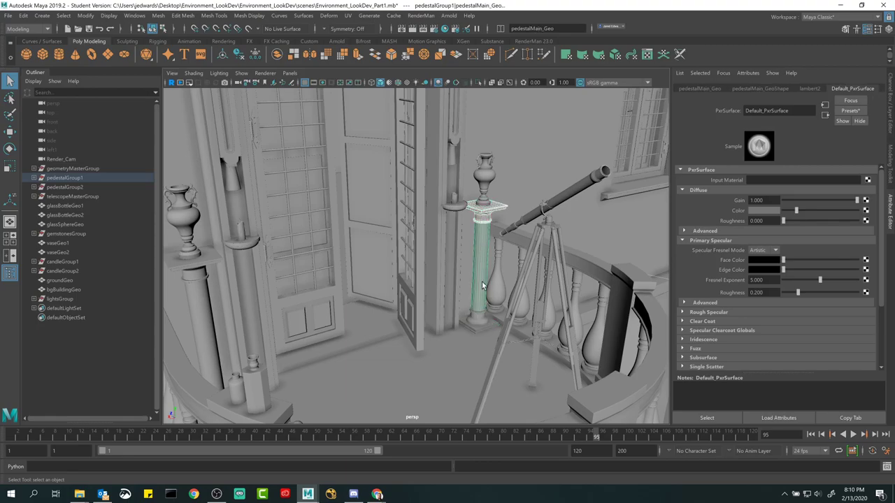
left_click(479, 320)
Add the top, main column and base pieces of the other pedestal to the selection
left_click_drag(485, 290, 317, 245, "alt")
left_click(300, 228, "shift")
left_click(304, 262, "shift")
left_click(303, 306, "shift")
left_click_drag(406, 250, 427, 242, "alt")
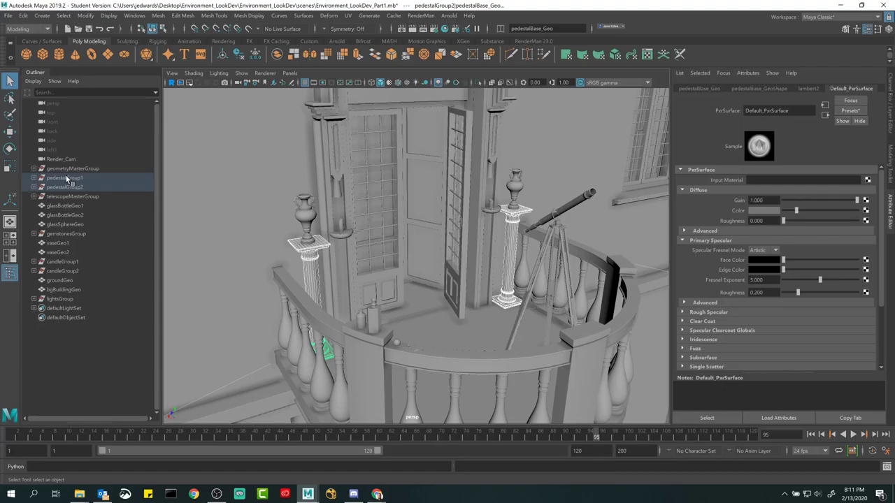
Select pedestalGroup1 and pedestalGroup2 together and assign a new RenderMan PxrSurface material to them
left_click(67, 179)
left_click(68, 186)
left_click(68, 181)
left_click(68, 187)
left_click(68, 178)
left_click(68, 187, "shift")
left_click_drag(502, 207, 424, 236, "alt")
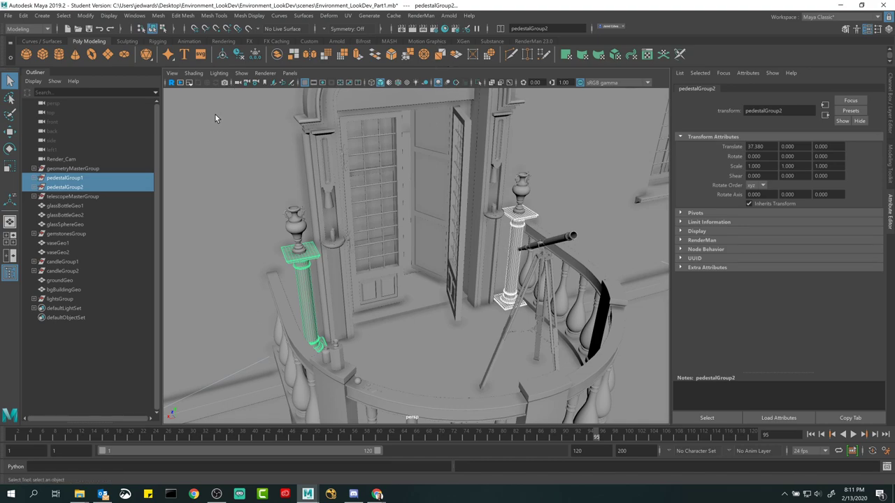
left_click(538, 42)
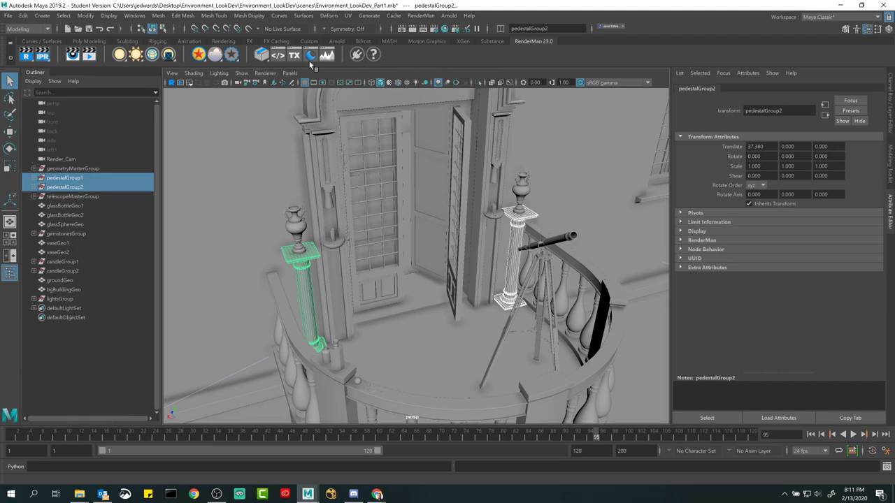
right_click(204, 56)
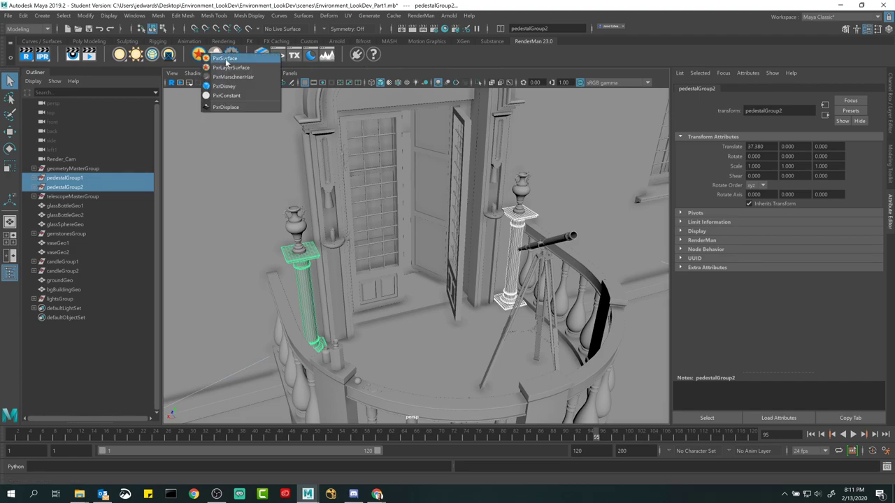
left_click(225, 59)
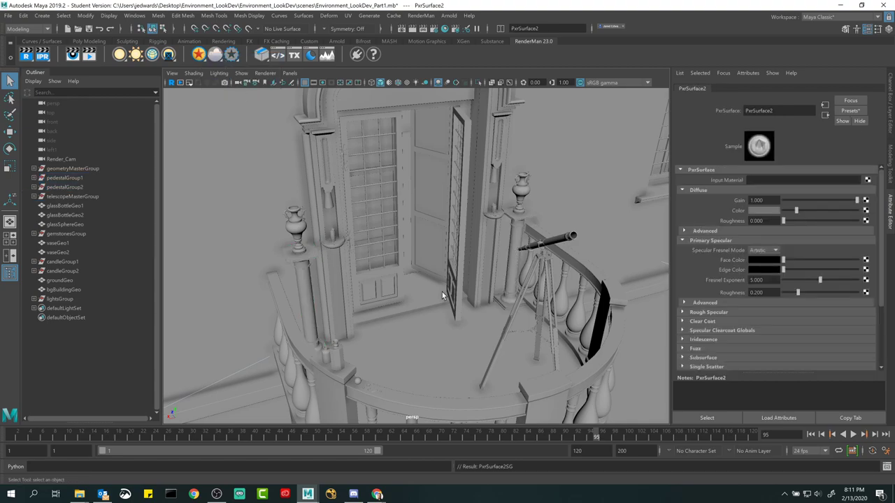
Show the PxrSurface2 material attributes of the pedestal column beside the telescope, and open the Hypershade
left_click_drag(447, 360, 507, 224, "alt")
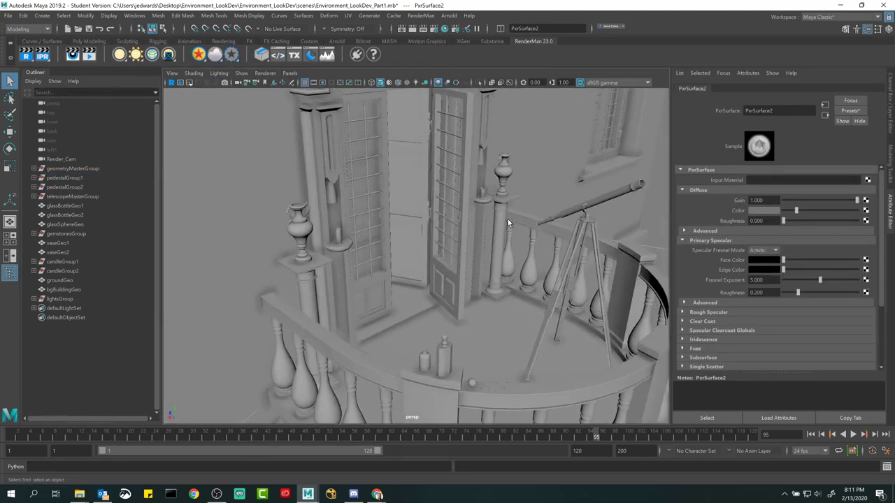
left_click(499, 223)
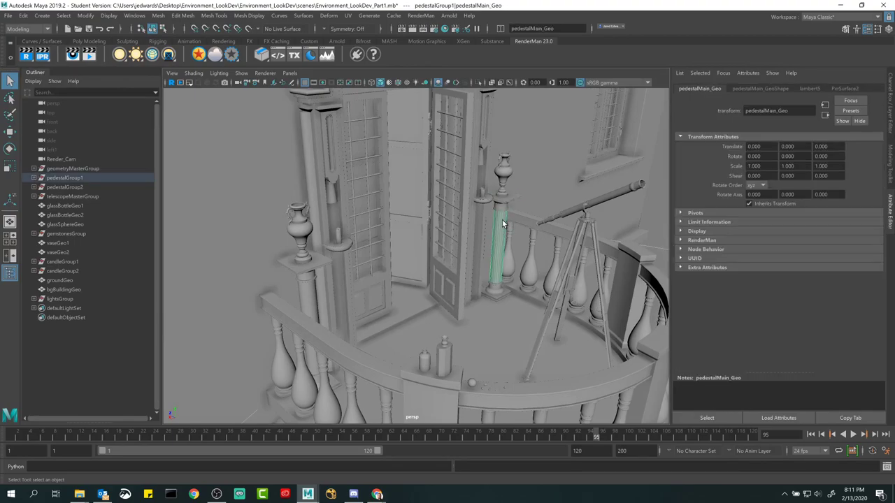
left_click(499, 224)
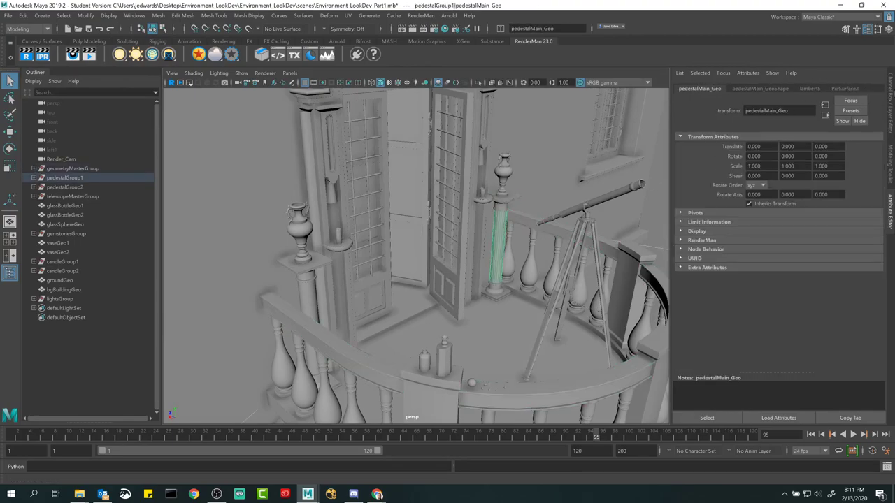
left_click(845, 88)
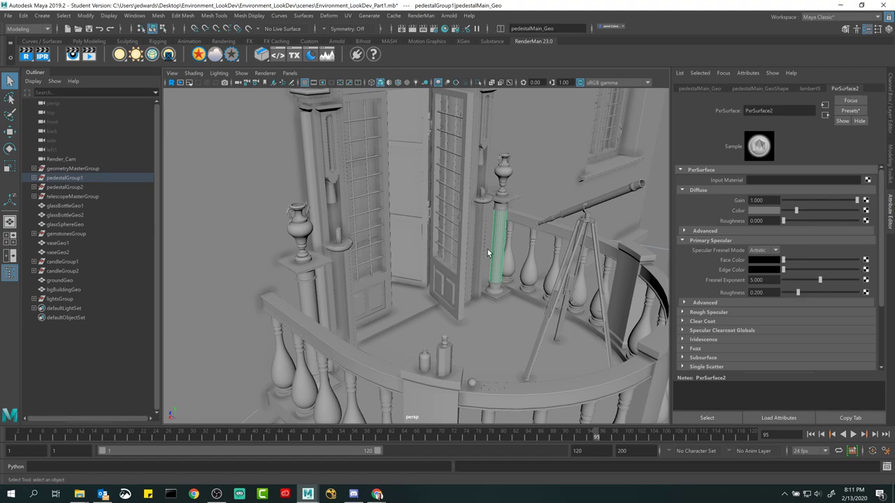
left_click(448, 29)
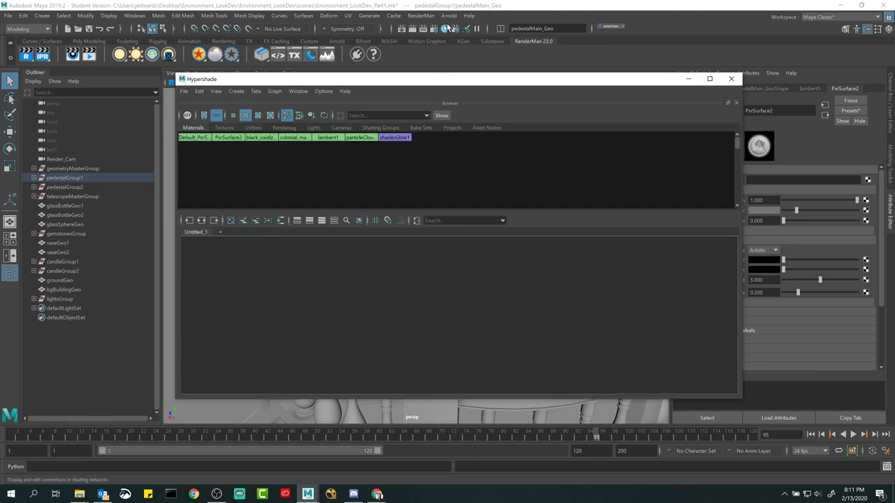
Reposition and narrow the Hypershade window so it no longer covers the material's attributes
left_click(447, 28)
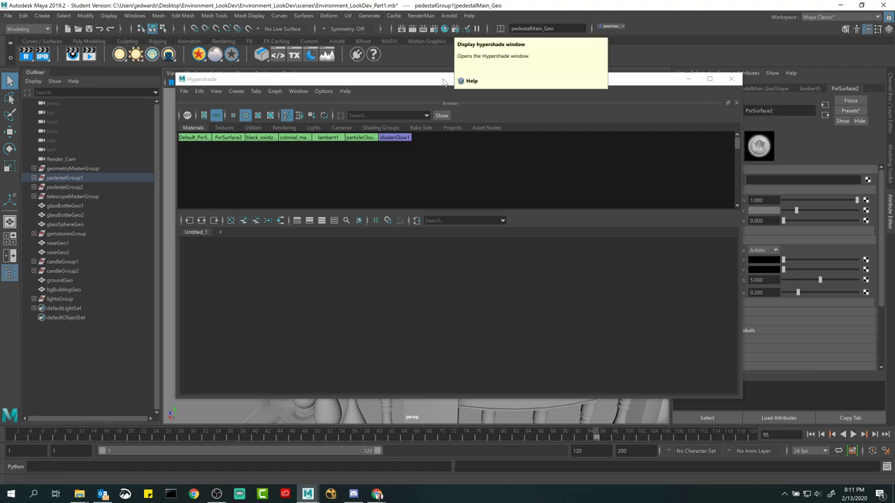
left_click_drag(451, 79, 434, 94)
left_click_drag(722, 294, 673, 293)
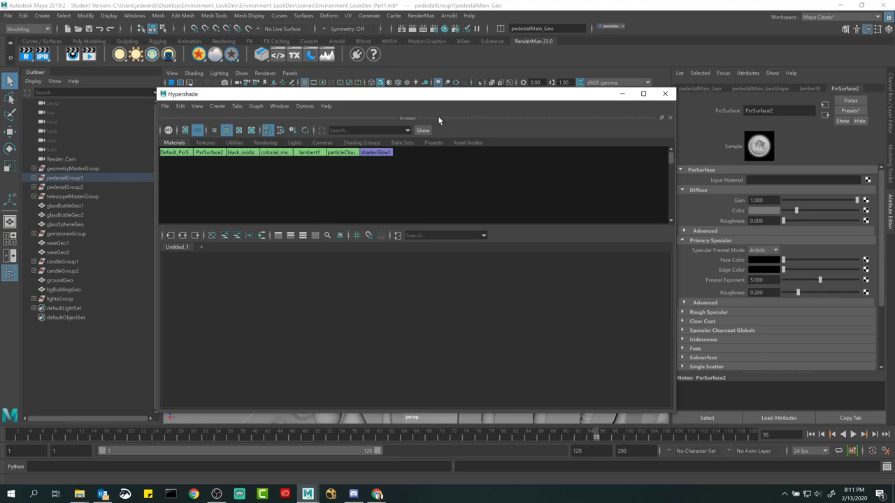
mouse_move(439, 98)
left_mouse_down()
mouse_move(444, 125)
mouse_move(440, 114)
left_mouse_up()
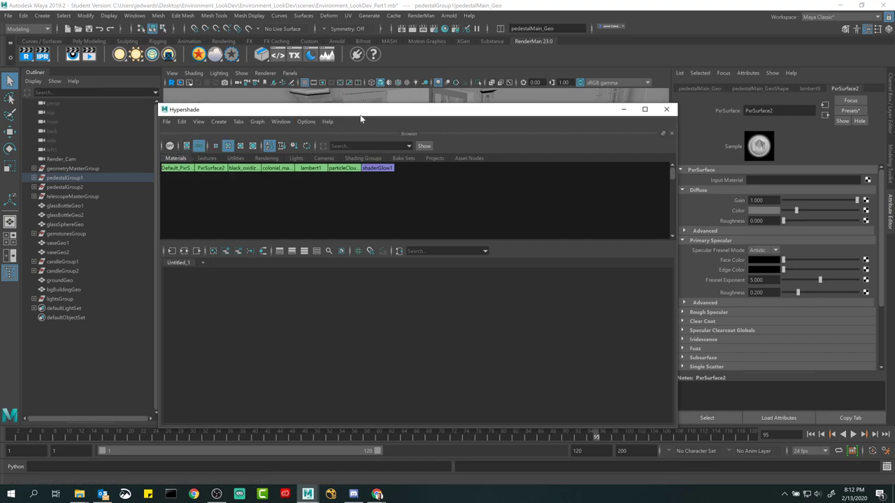
mouse_move(363, 112)
left_mouse_down()
mouse_move(360, 96)
mouse_move(363, 111)
left_mouse_up()
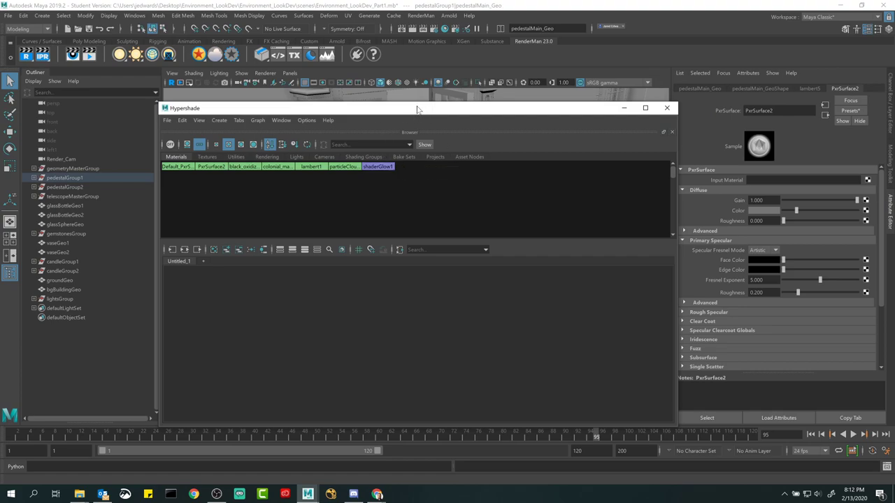
left_click_drag(417, 110, 413, 106)
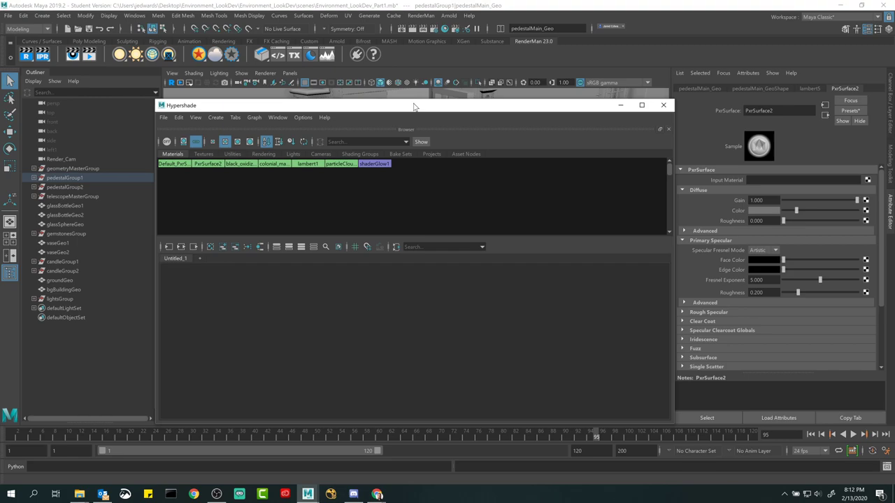
Clear the selection and dock the node Create panel beside the Hypershade work area
left_click(225, 196)
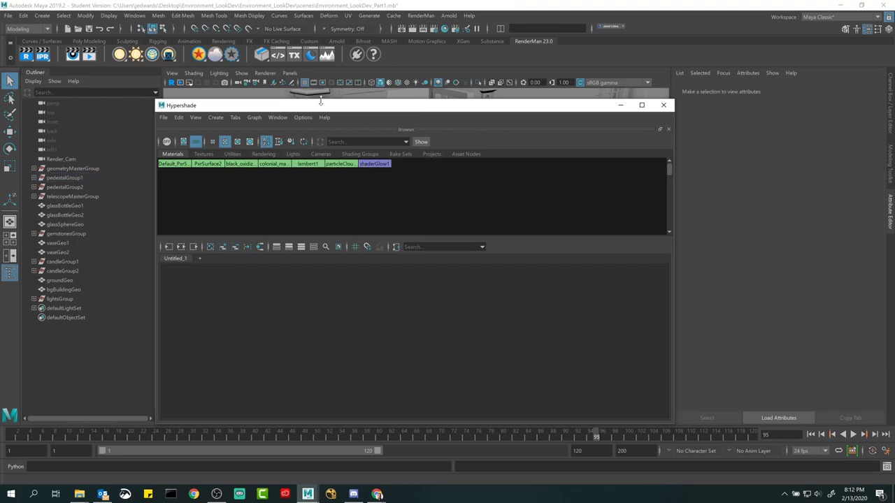
left_click(278, 117)
left_click(284, 117)
left_click(278, 118)
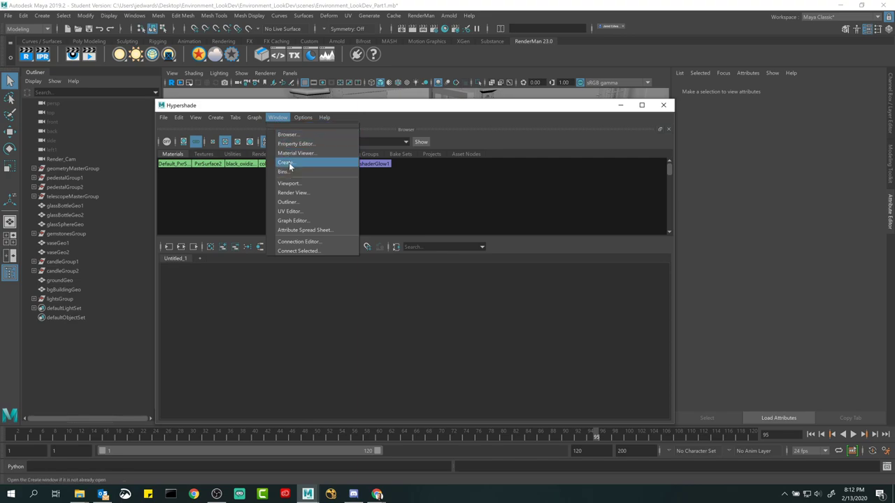
left_click(285, 162)
left_click_drag(403, 161, 231, 244)
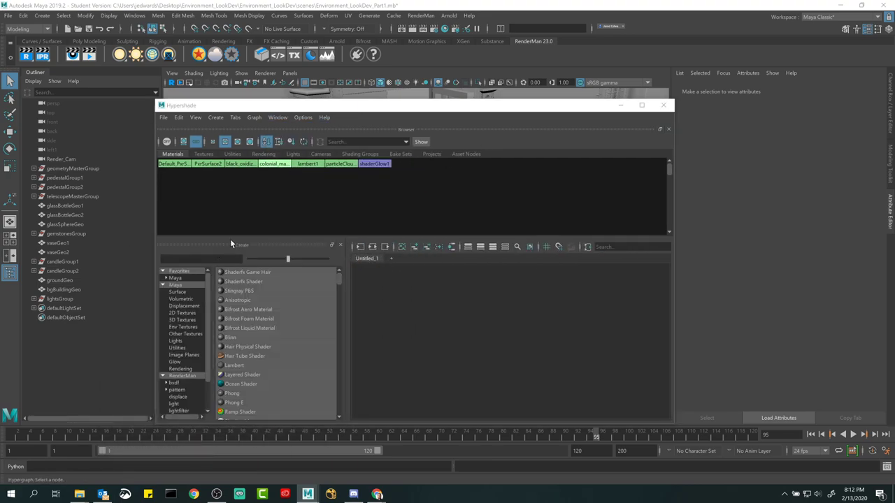
Try the Property Editor and Material Viewer in the Hypershade, and close all the added panels again
left_click(277, 118)
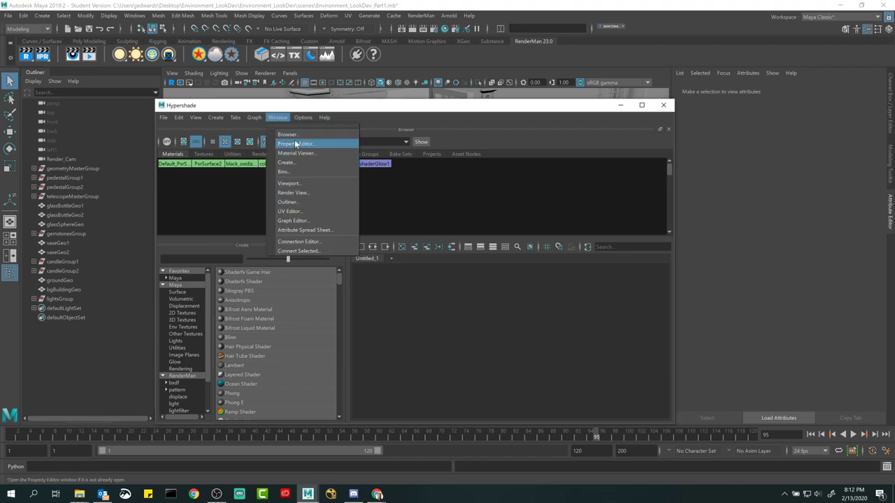
left_click(296, 144)
left_click_drag(410, 137, 665, 306)
left_click(277, 117)
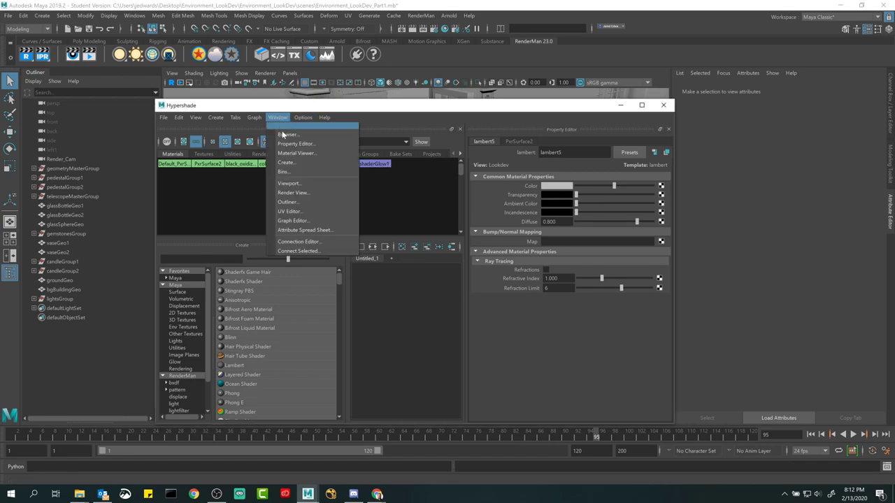
left_click(288, 161)
left_click_drag(521, 223, 523, 144)
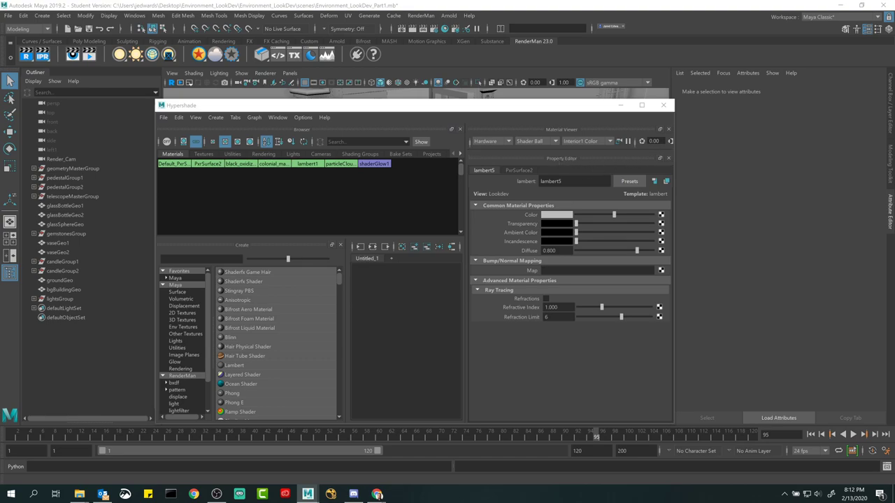
left_click(669, 130)
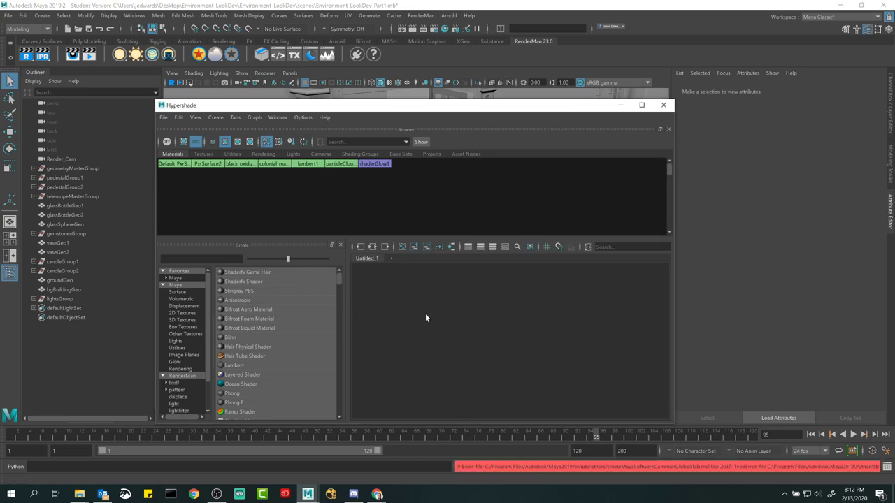
left_click(342, 246)
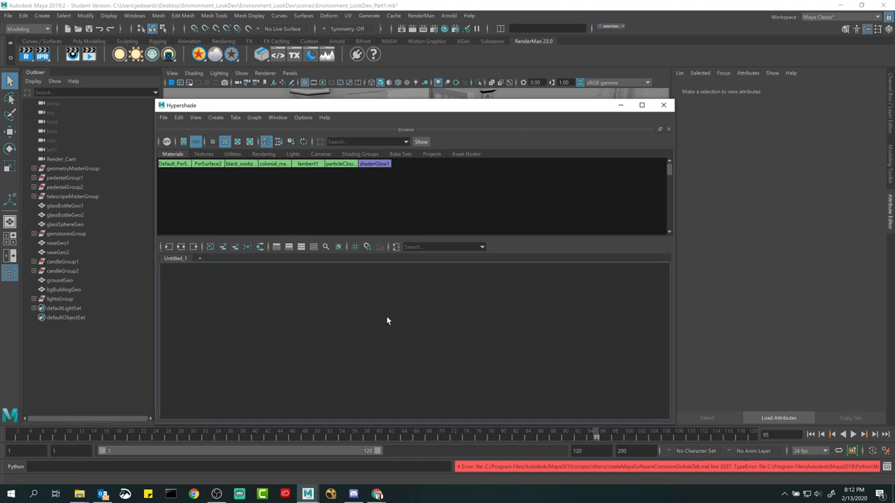
Shrink the Hypershade window and look through its Textures, Utilities and Rendering nodes before returning to Materials
left_click_drag(675, 425, 659, 395)
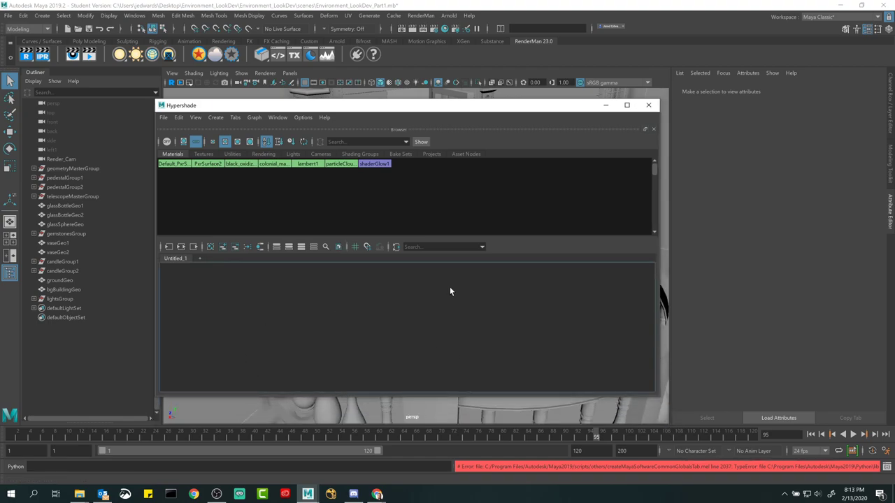
left_click_drag(660, 397, 641, 409)
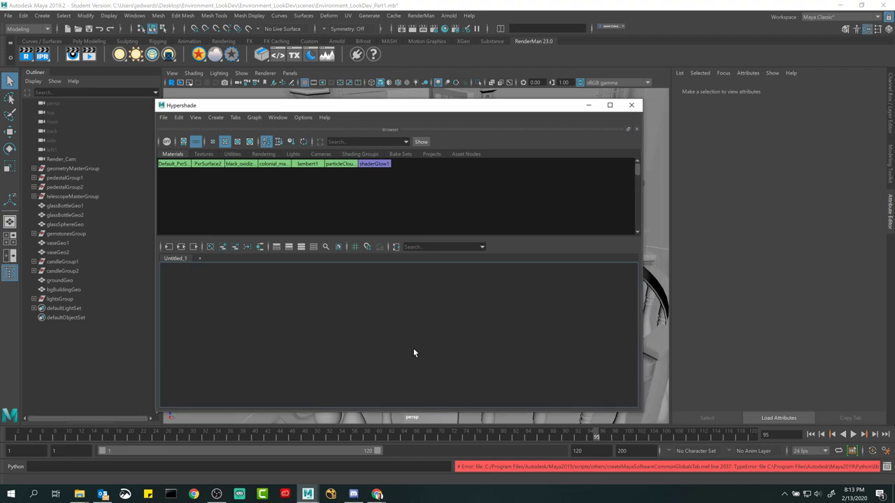
left_click(204, 155)
left_click(232, 154)
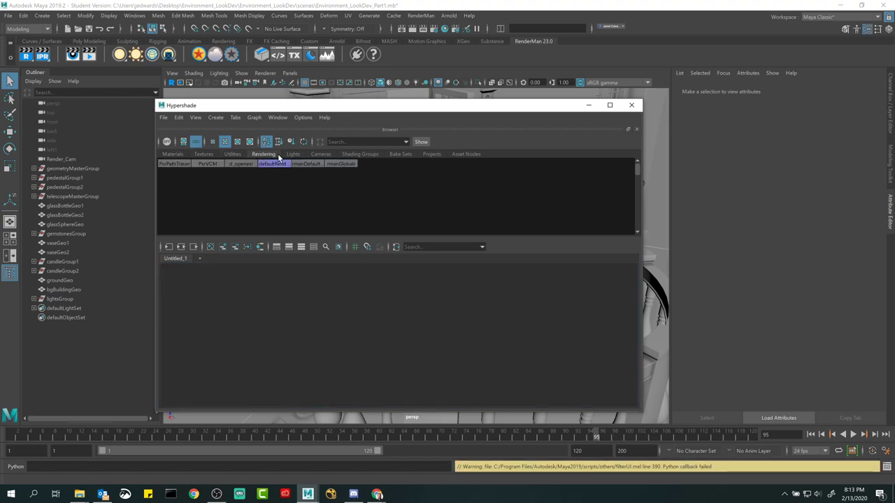
left_click(264, 154)
left_click(203, 154)
left_click(172, 154)
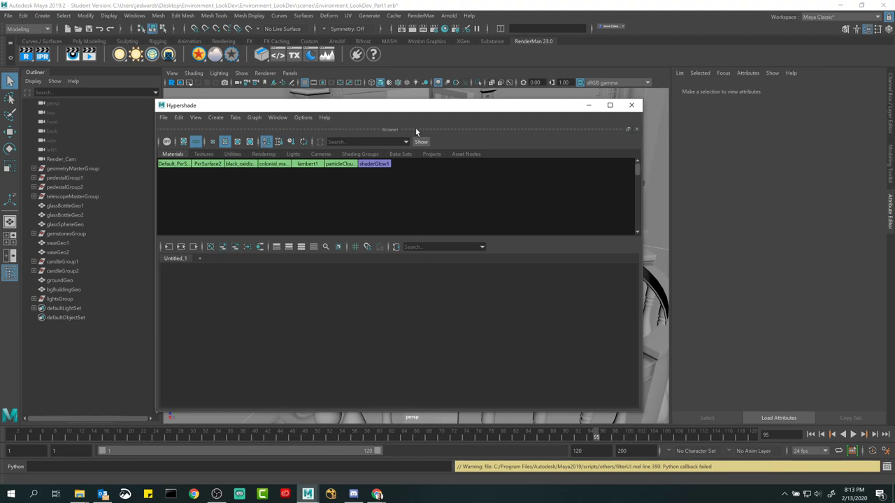
Uncover the balcony and select the top piece of the pedestal beside the telescope to check its assigned material
left_click_drag(409, 108, 458, 318)
left_click(499, 210)
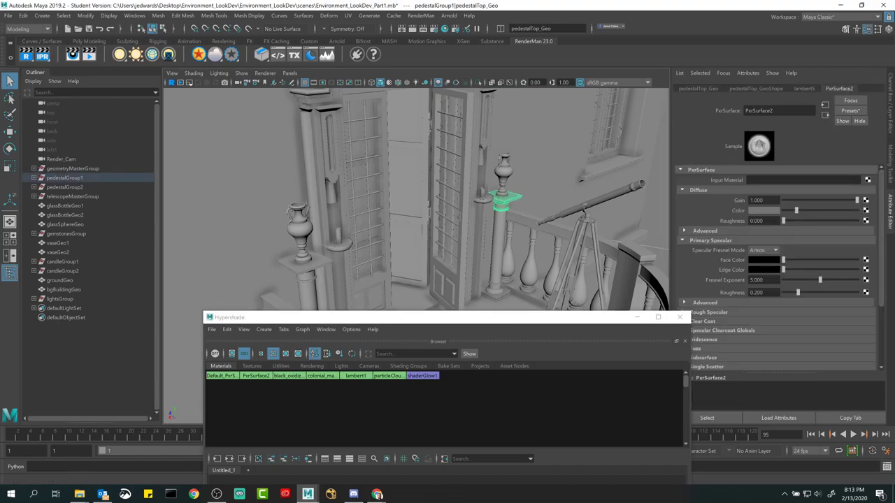
left_click_drag(515, 318, 490, 105)
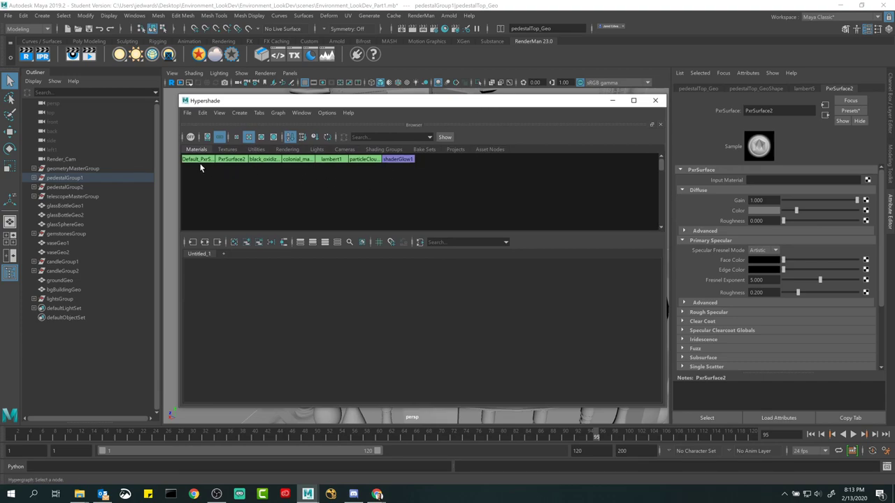
Inspect the scene's existing materials in the Hypershade, including lambert1, Default_PxrSurface, black_oxidized_steel and colonial_maple_223
left_click(321, 175)
left_click_drag(328, 174, 210, 159)
left_click(324, 168)
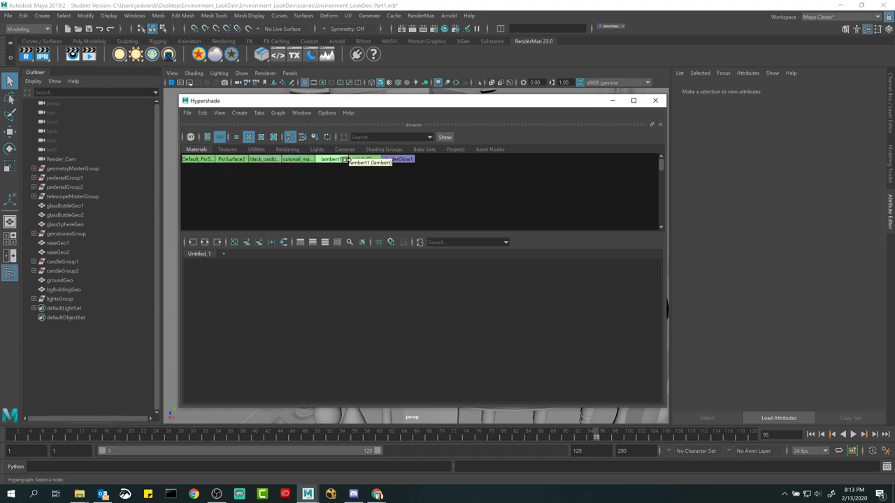
left_click_drag(301, 177, 199, 160)
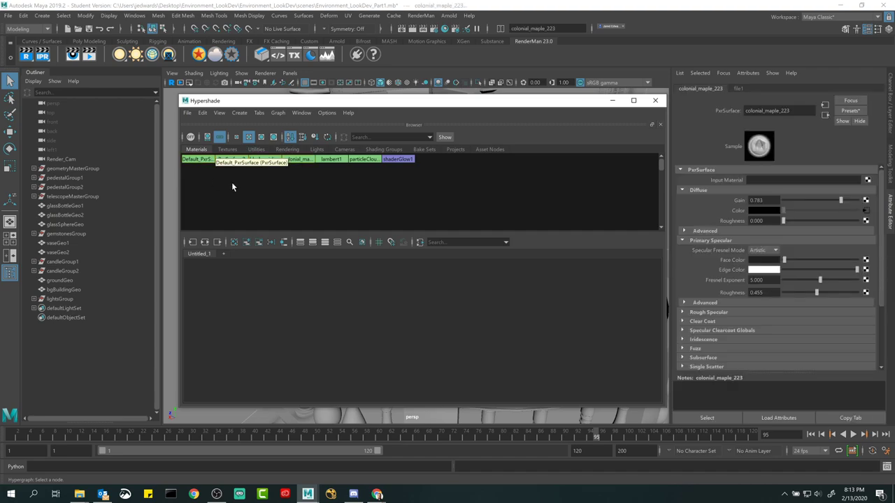
left_click(237, 184)
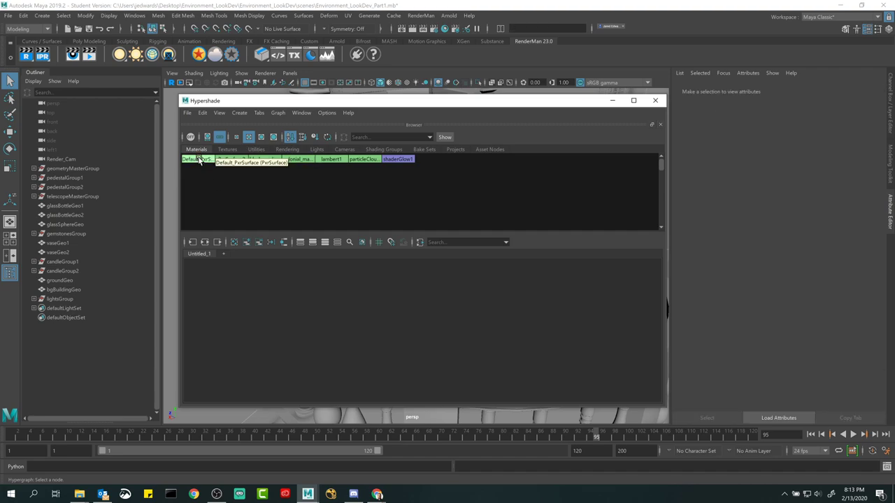
left_click(200, 160)
left_click(227, 182)
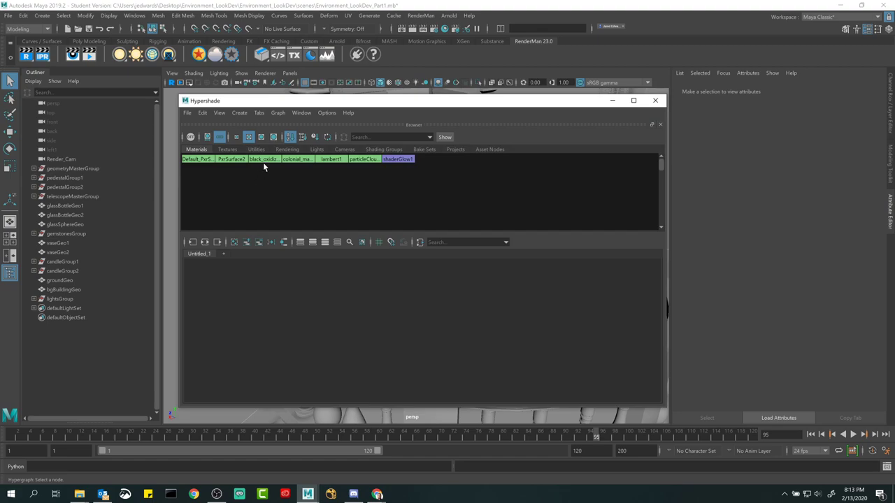
left_click(263, 161)
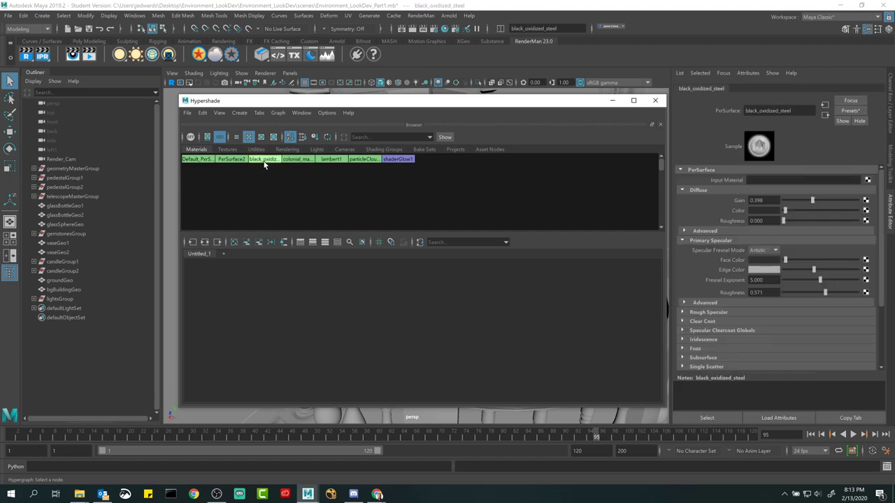
left_click(302, 162)
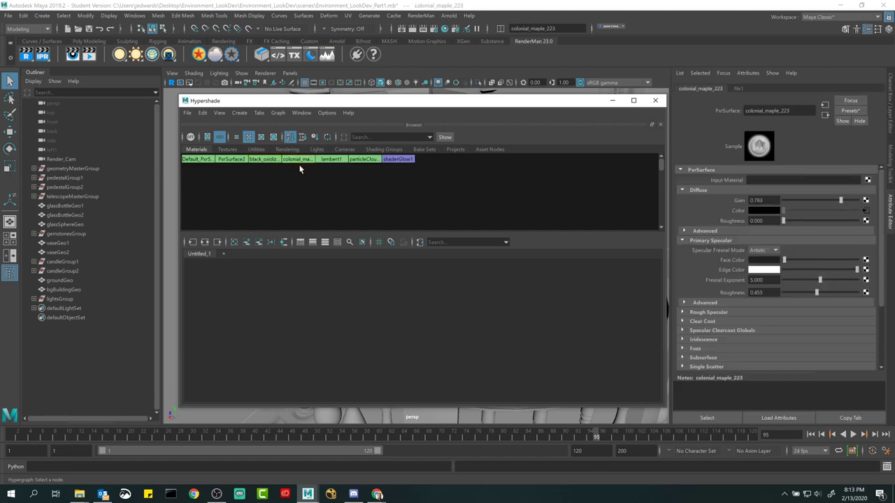
Rename the PxrSurface2 material to Pedestal_Material
left_click(235, 160)
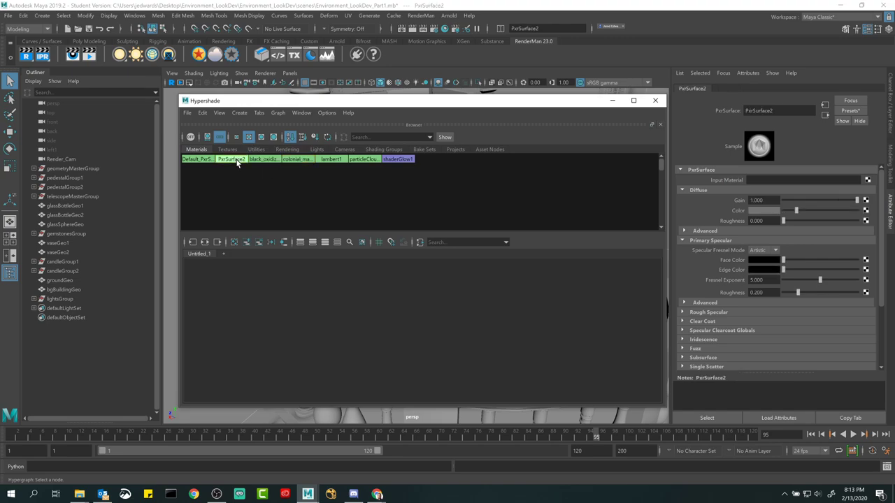
double_click(761, 110)
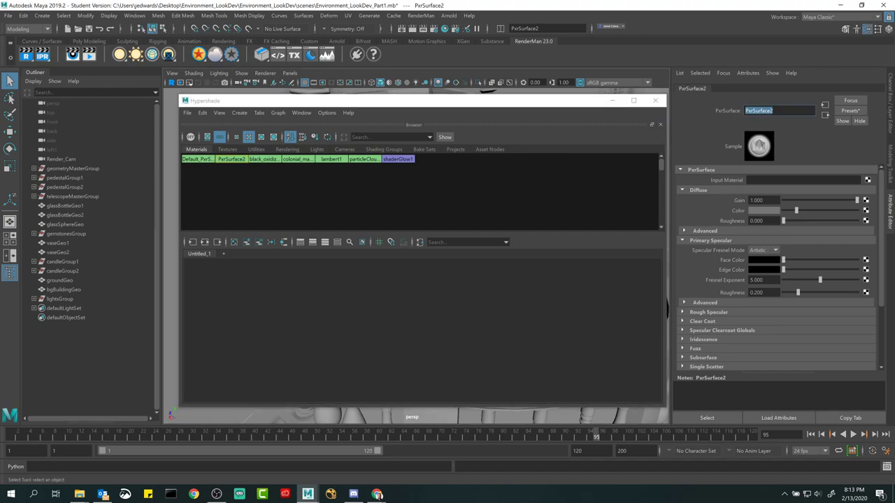
left_click(352, 202)
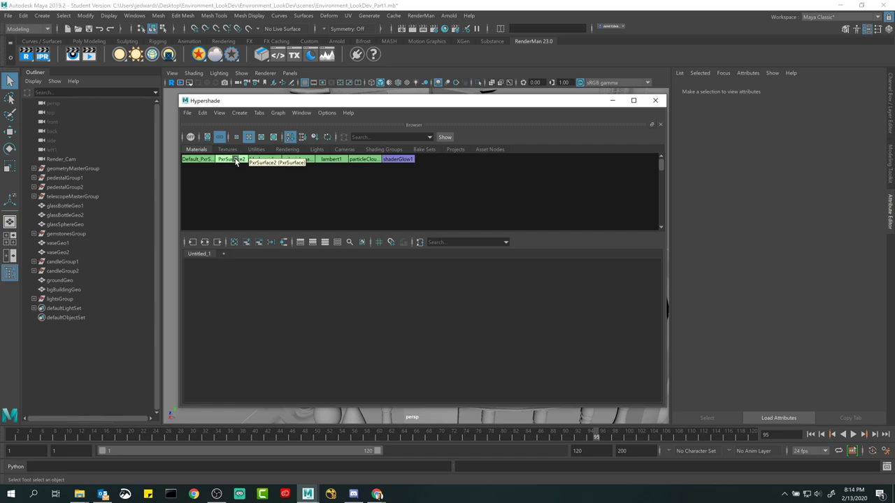
double_click(236, 161)
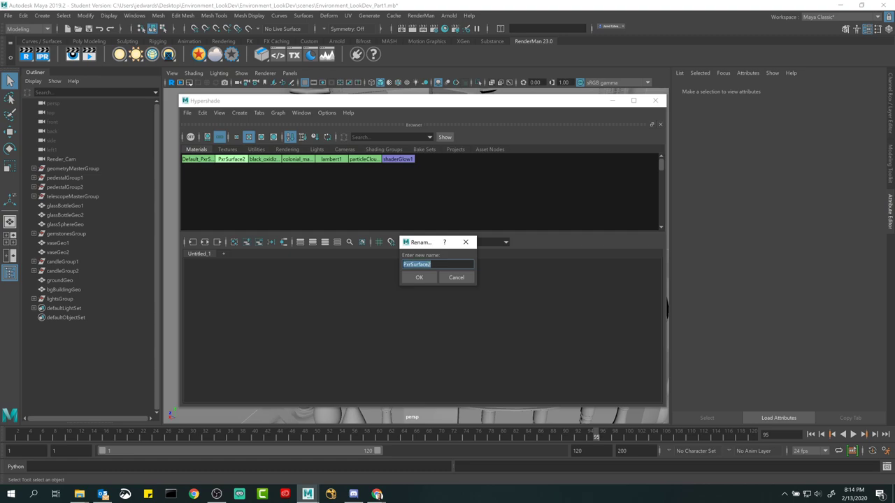
type("Pedestal_Material")
key("Return")
Minimize the Hypershade and connect a new File texture to the Diffuse Color of Pedestal_Material
left_click(236, 161)
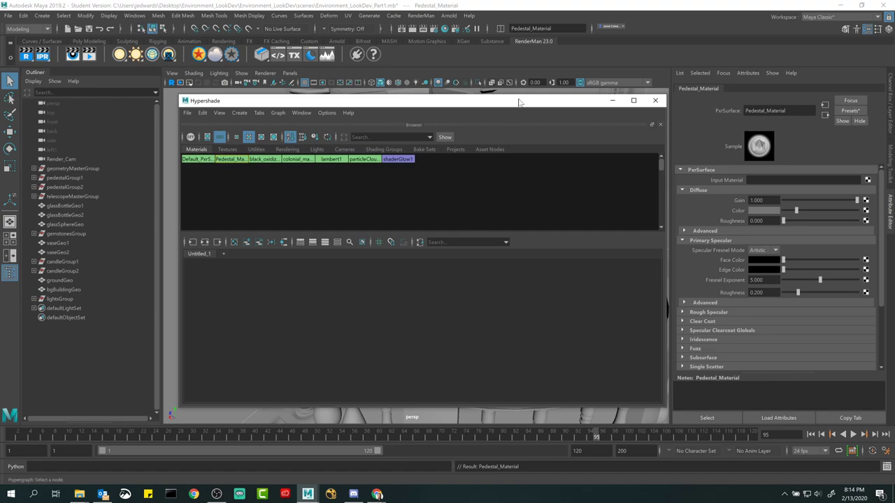
left_click(612, 100)
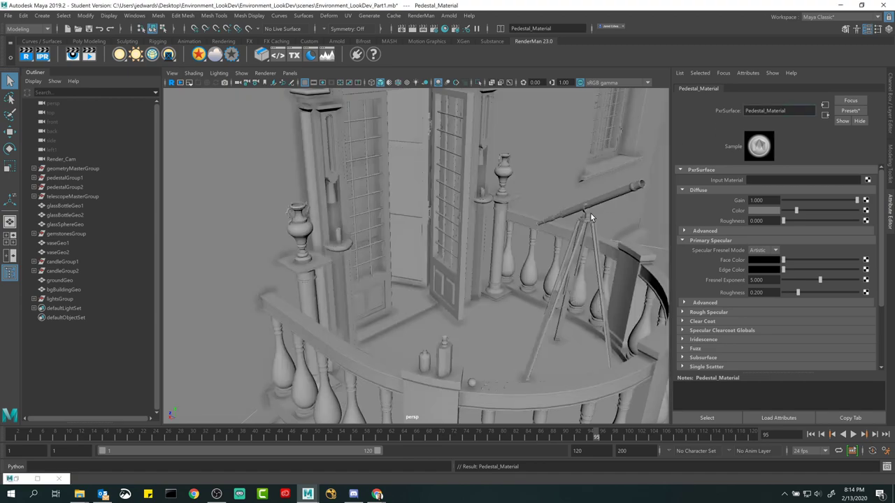
right_click_drag(584, 206, 519, 209, "alt")
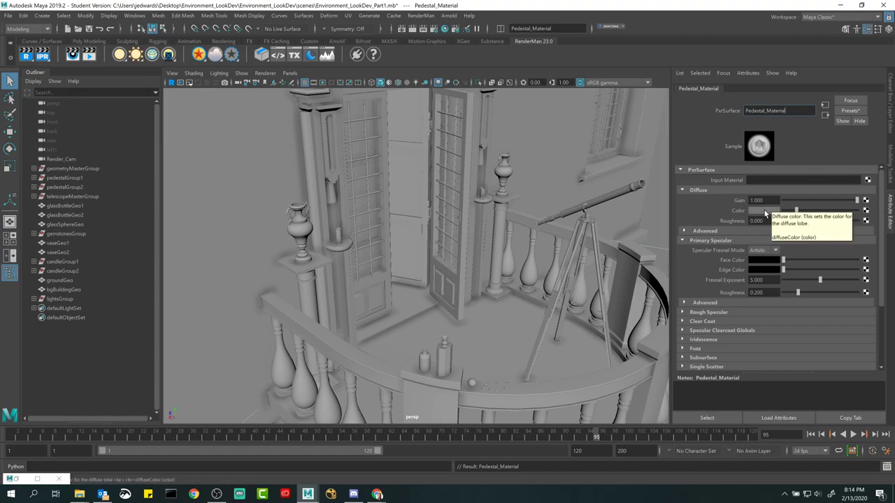
left_click(866, 211)
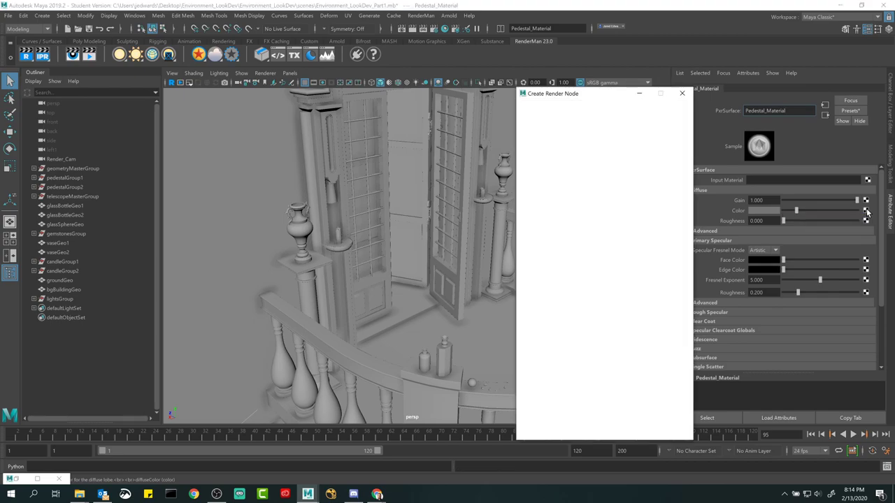
left_click_drag(616, 92, 555, 80)
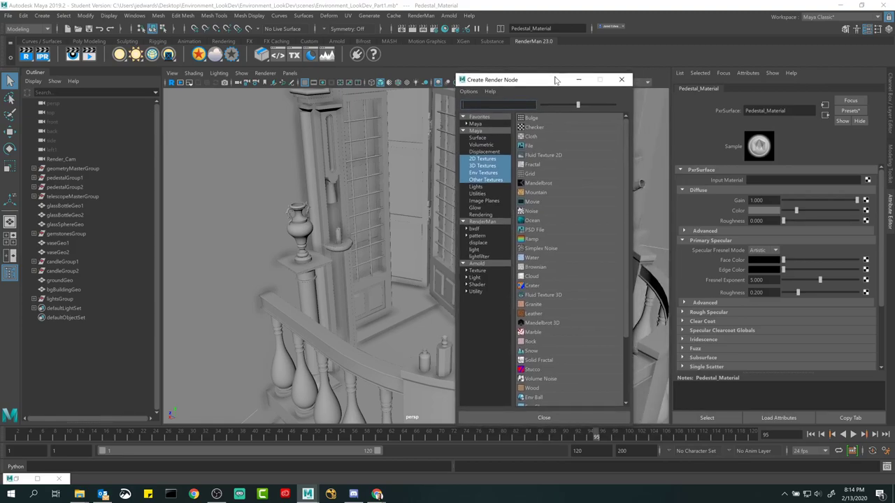
left_click(535, 146)
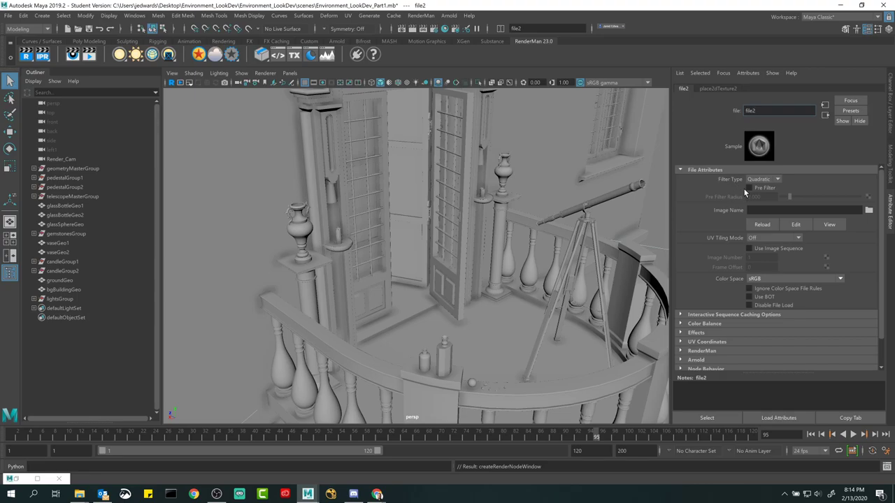
Load pedestal_texture.png from the project's pedestal_textures folder as the image of the file2 texture
left_click(749, 209)
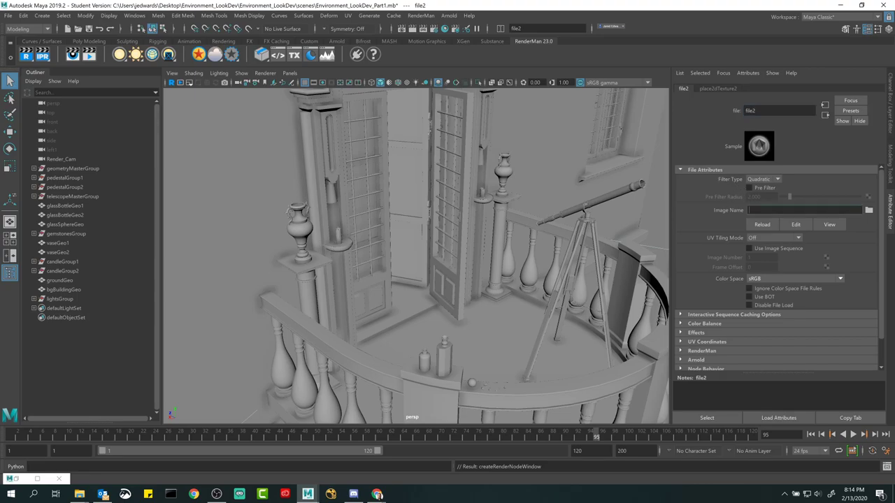
left_click(868, 210)
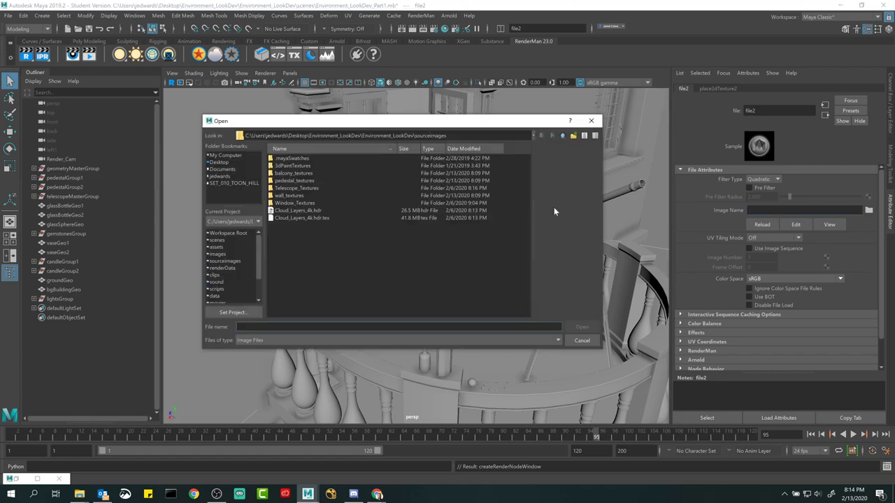
double_click(295, 181)
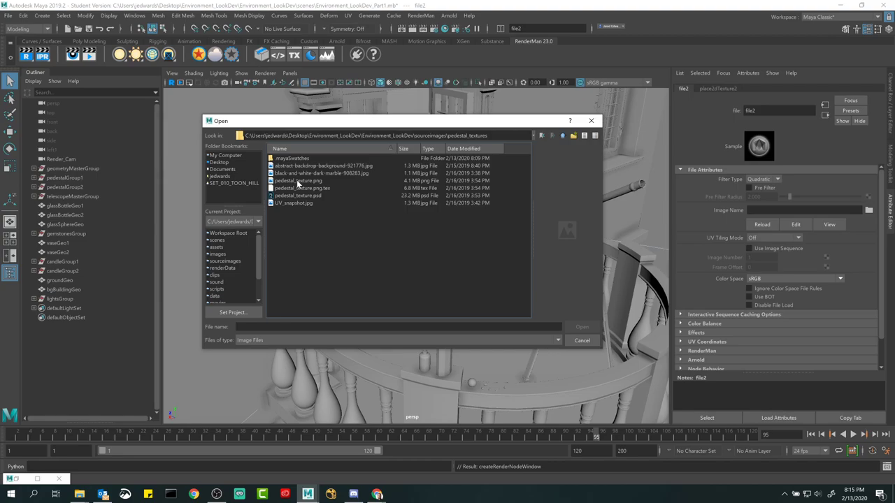
left_click(294, 180)
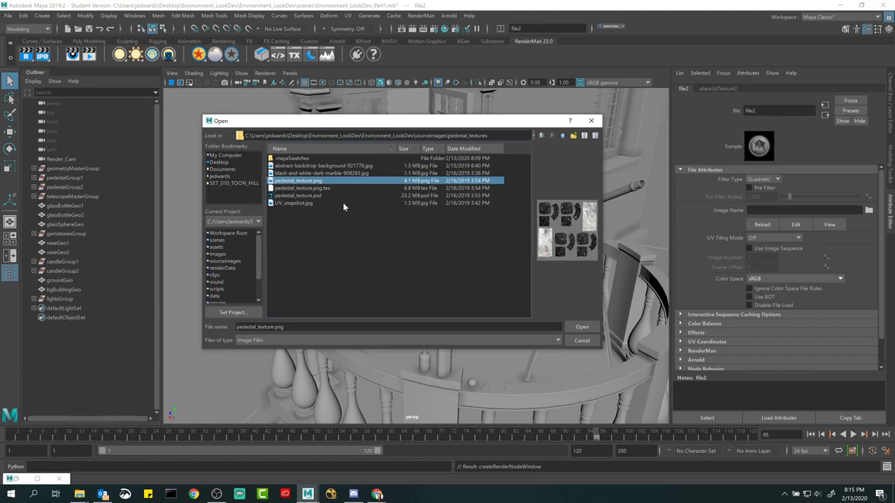
left_click(581, 326)
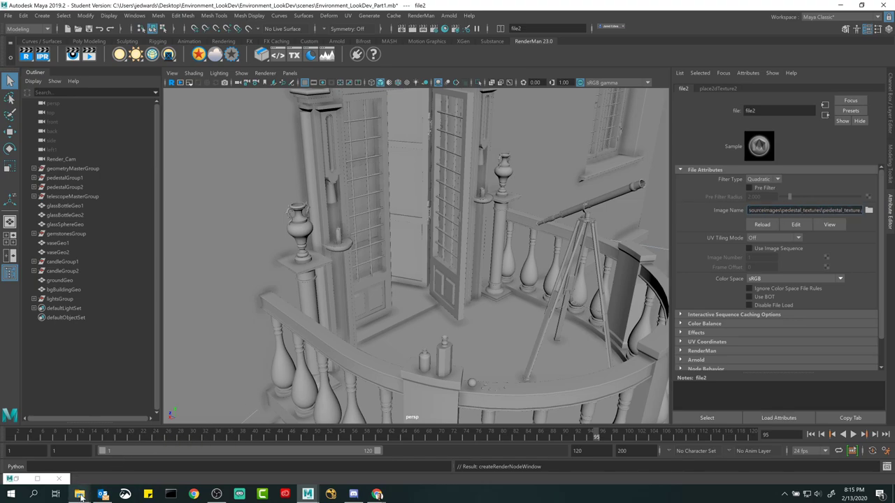
left_click(38, 451)
left_click_drag(220, 56, 282, 82)
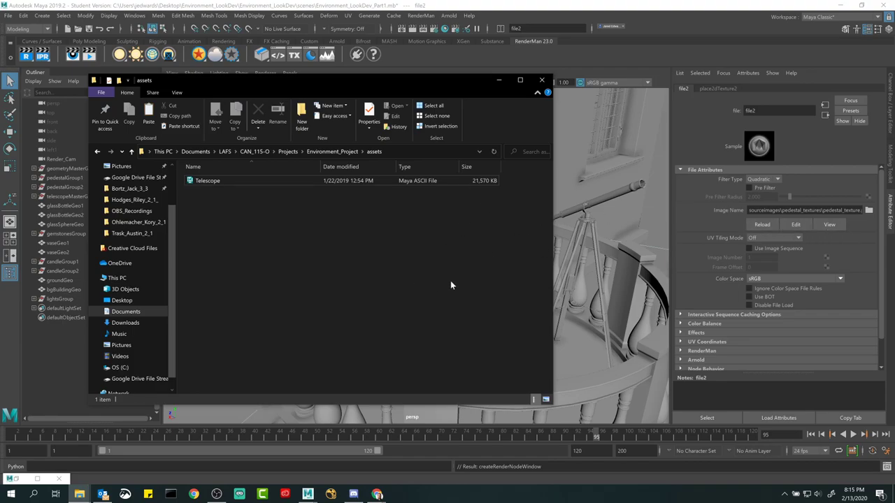
left_click(544, 80)
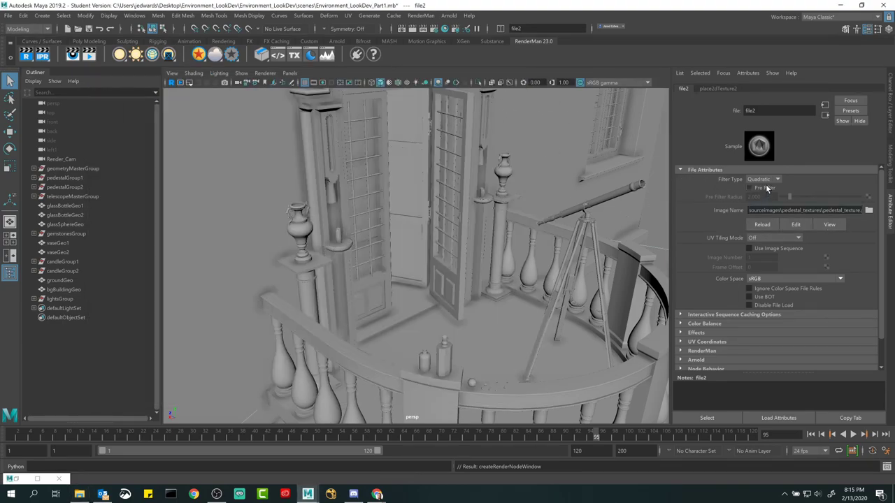
Look through Render_Cam in the viewport to check the rendered shot with the pedestals
left_click(290, 72)
mouse_move(329, 82)
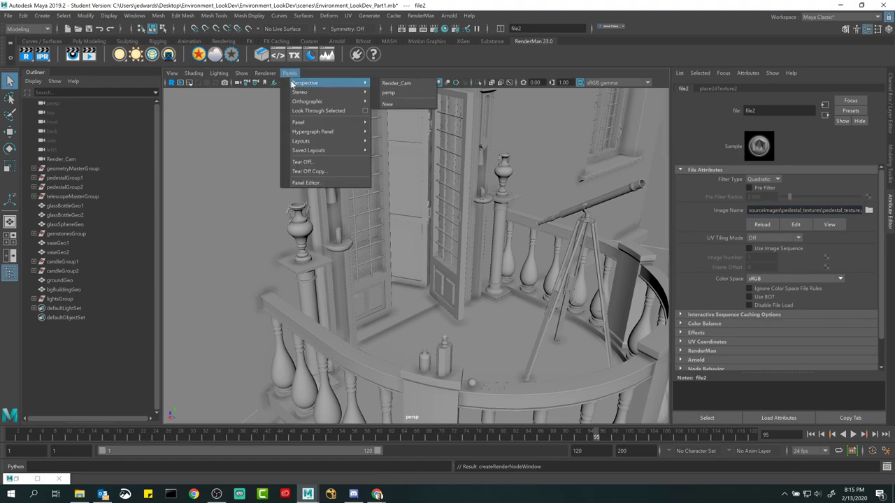
left_click(403, 83)
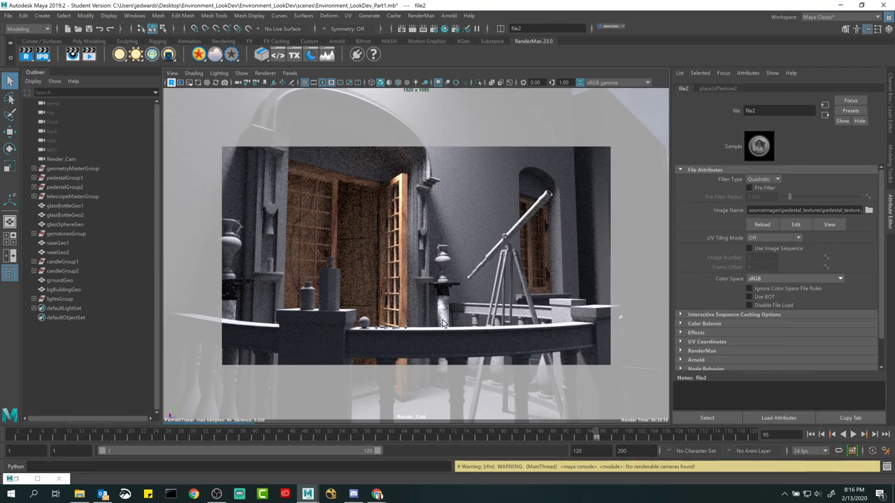
Return the viewport to the perspective camera, frame the pedestal beside the telescope and start a RenderMan viewport render
left_click(290, 83)
left_click(289, 73)
mouse_move(325, 85)
left_click(420, 85)
left_click_drag(404, 200, 396, 246, "alt")
left_click(171, 82)
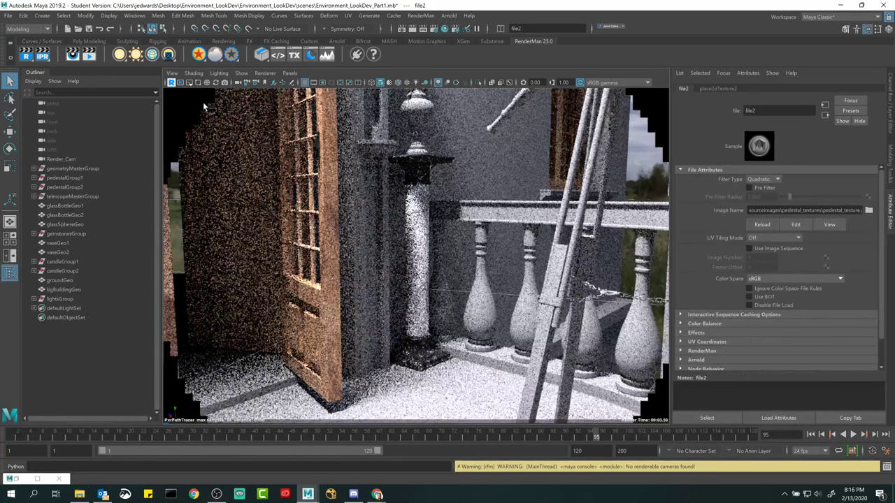
Limit the viewport render to a crop region enclosing the pedestal and the base of its vase
left_click(189, 81)
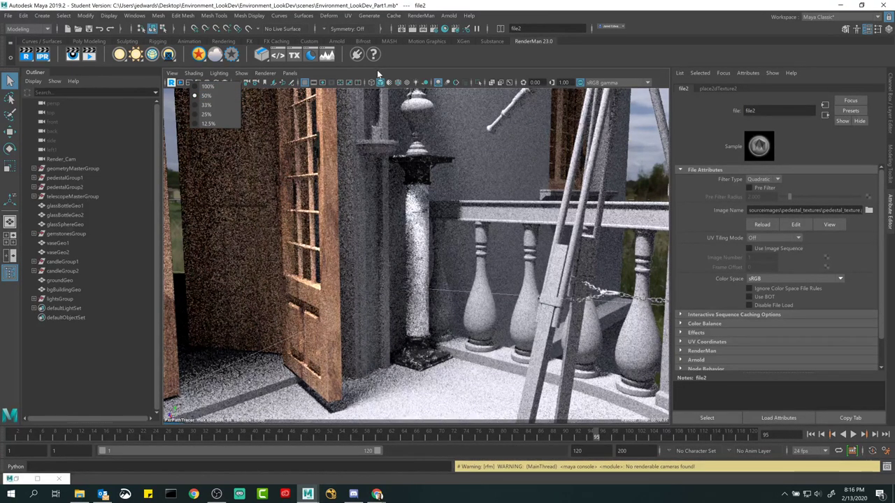
key("Escape")
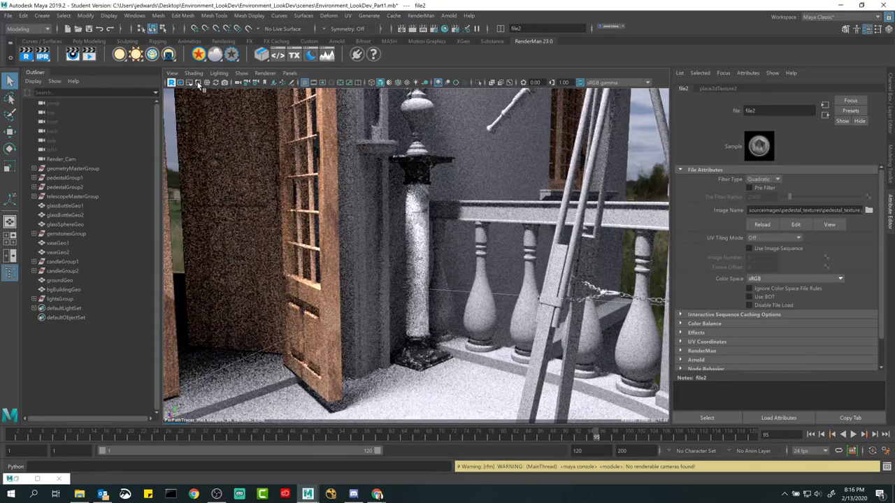
left_click(198, 83)
left_click_drag(367, 125, 463, 385)
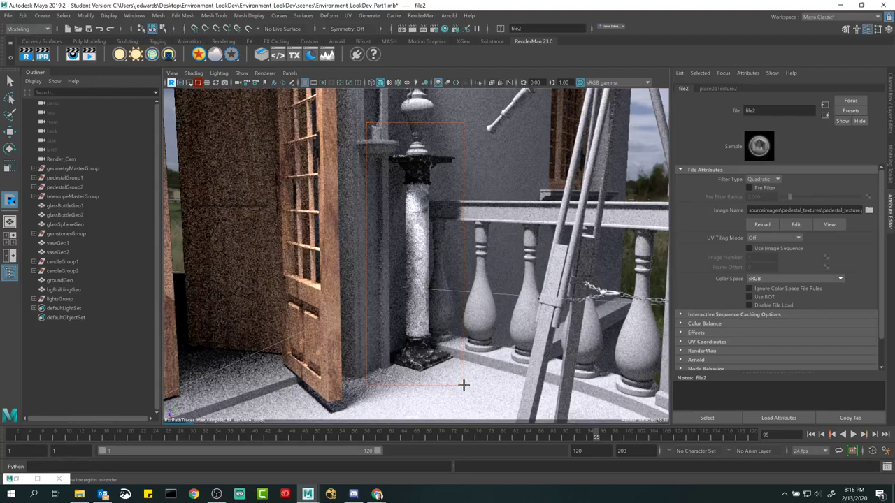
left_click(199, 82)
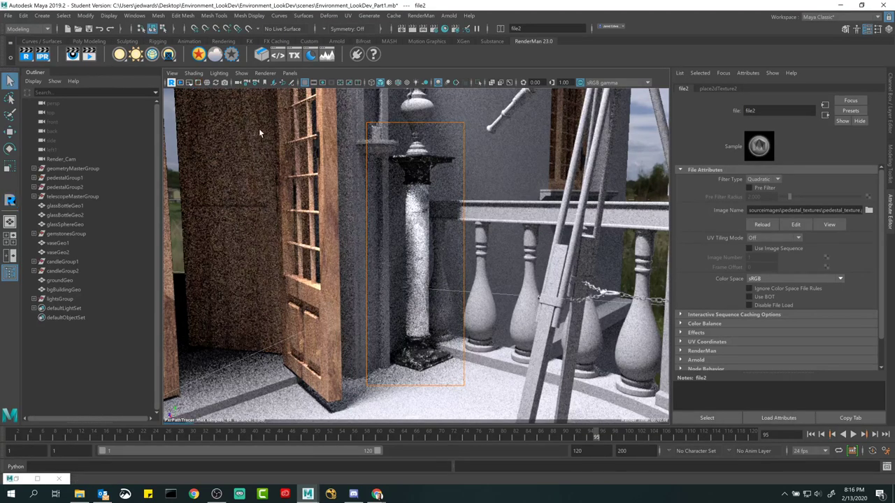
Clear the crop region and redraw it more tightly around the pedestal, then return to the Select tool
left_click(200, 82)
left_click(404, 114)
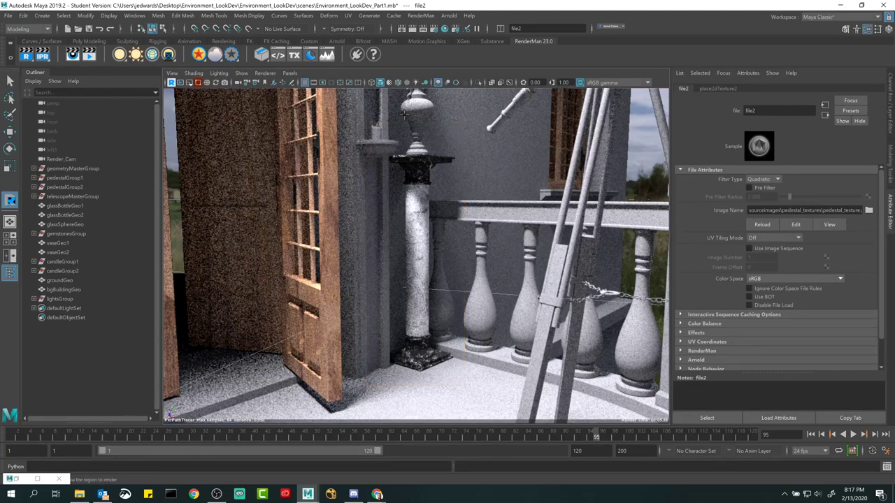
left_click_drag(497, 123, 442, 171)
left_click_drag(377, 140, 458, 380)
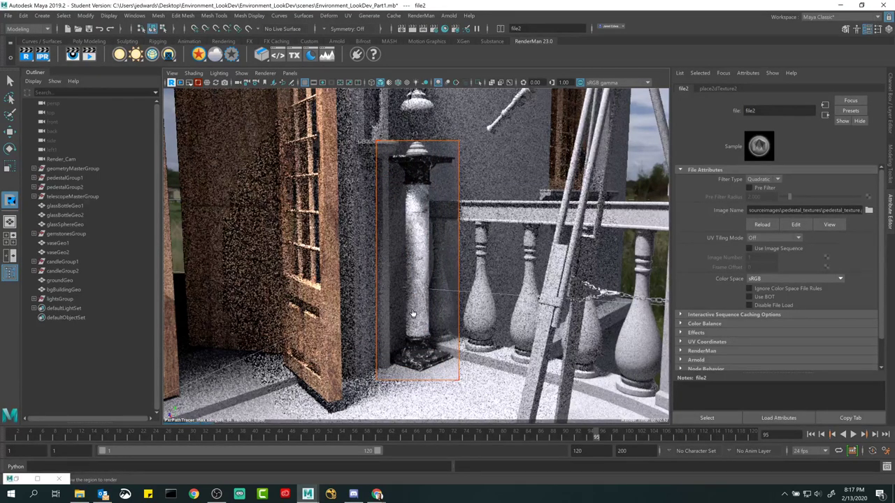
key("q")
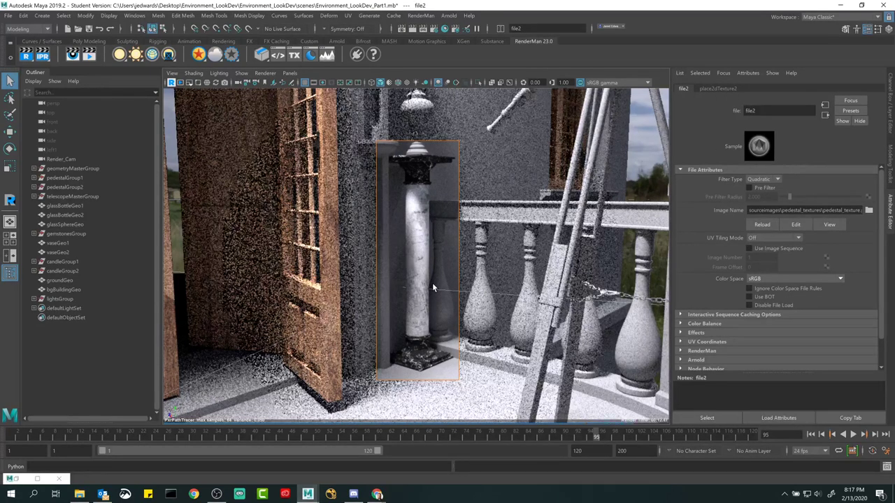
Restore the Hypershade clear of the rendered pedestal top and select that top piece to show Pedestal_Material's attributes
left_click(18, 479)
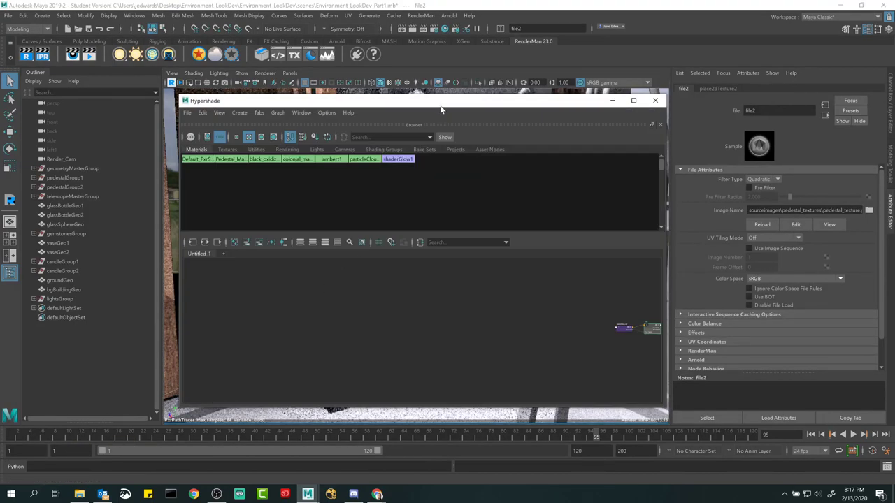
left_click_drag(437, 106, 388, 349)
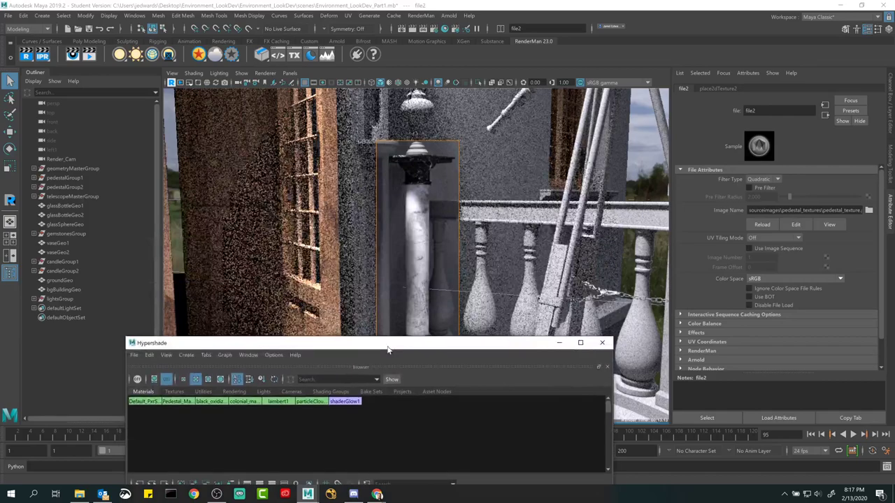
left_click(421, 175)
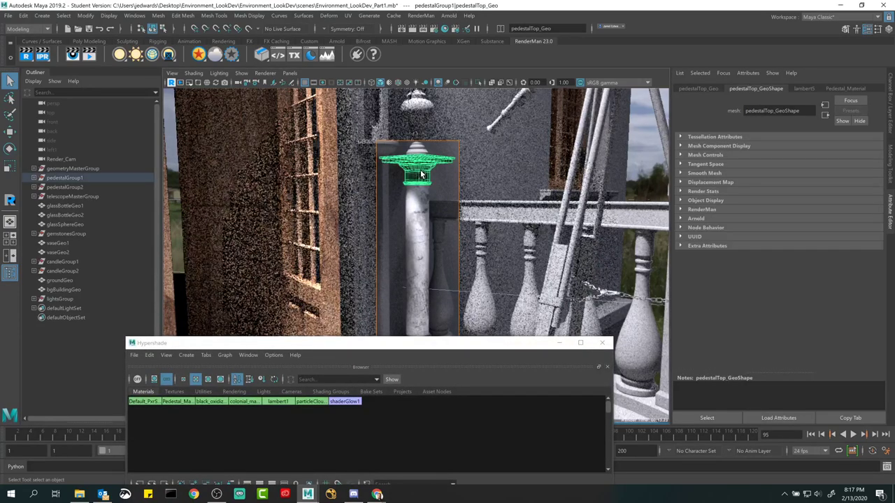
left_click(848, 87)
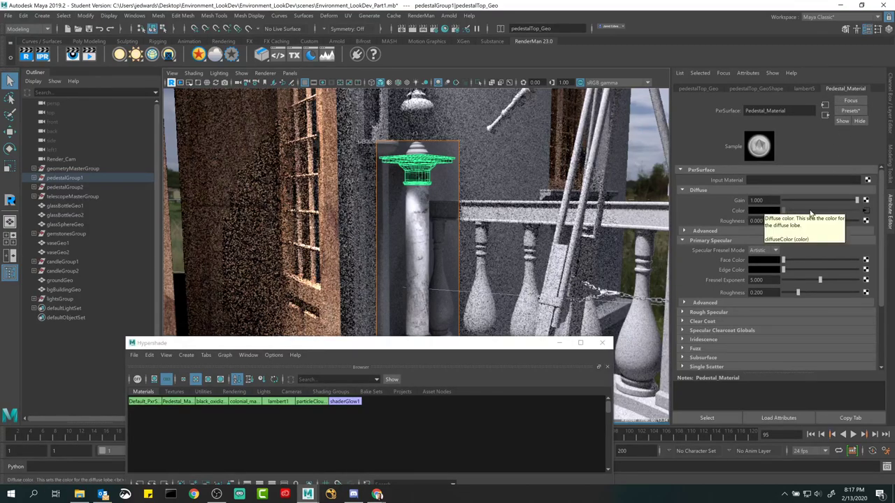
Follow Pedestal_Material's Diffuse Color connection to review the settings of its file texture
left_click(866, 212)
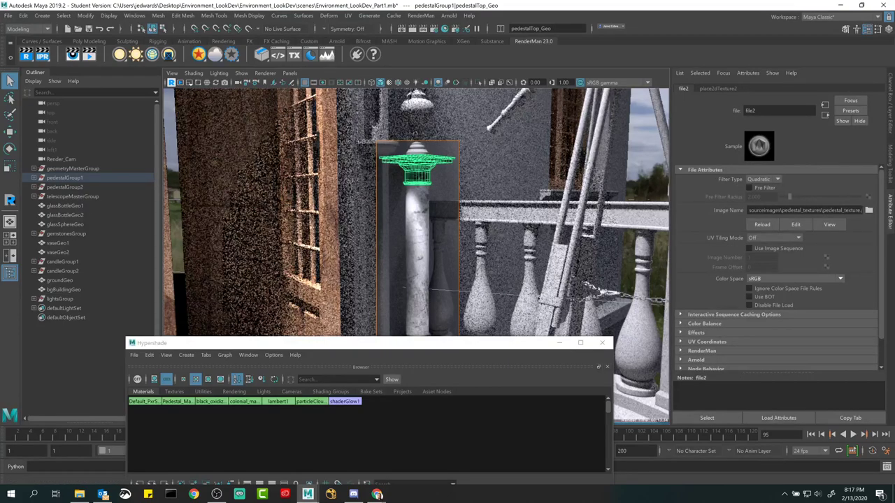
key("ctrl+z")
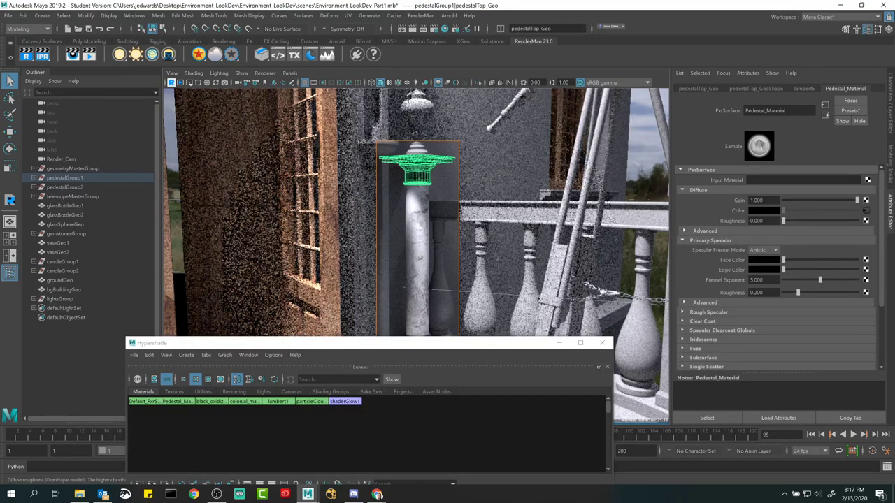
left_click(867, 212)
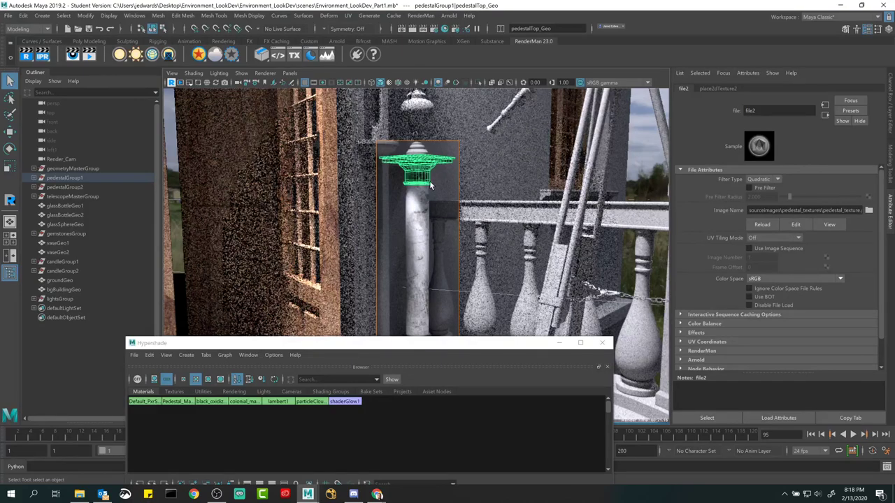
Examine the connected file2 and place2dTexture2 nodes in the Hypershade work area, shifting them slightly while inspecting
left_click(435, 345)
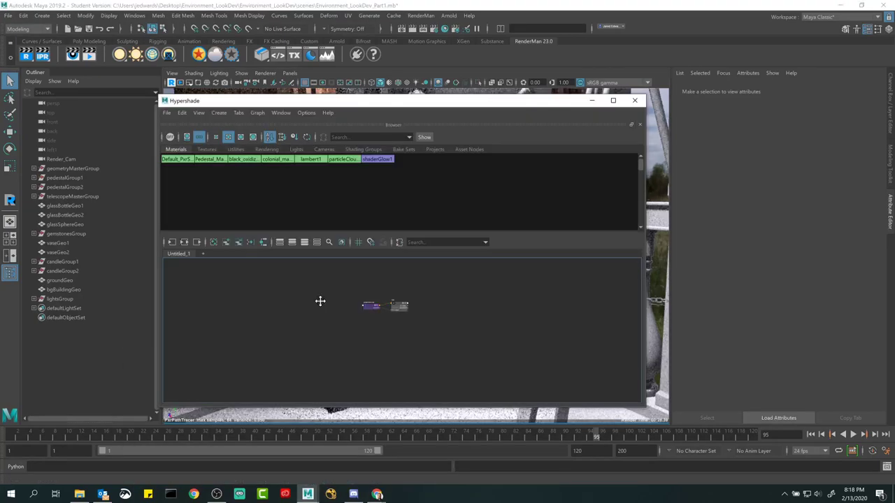
scroll(371, 306, "up", 3)
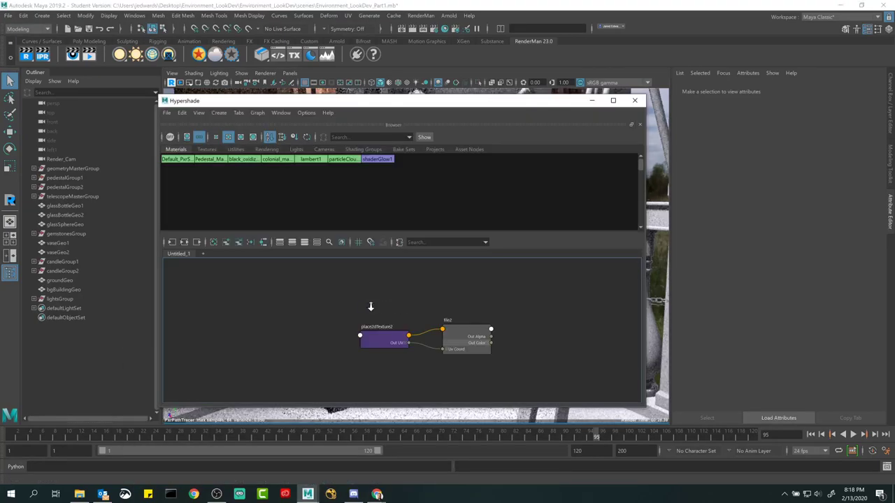
scroll(371, 306, "down", 1)
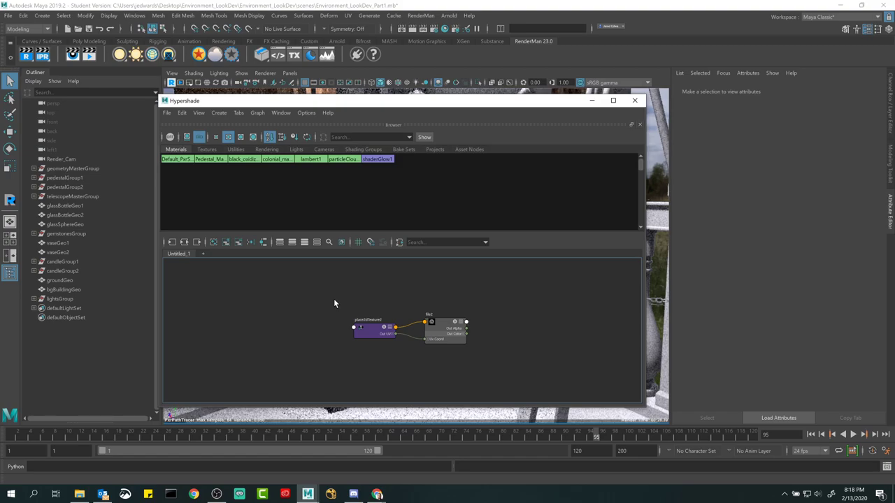
middle_click_drag(323, 296, 518, 341, "alt")
middle_click_drag(456, 323, 216, 356, "alt")
scroll(241, 335, "up", 2)
right_click_drag(266, 317, 290, 315, "alt")
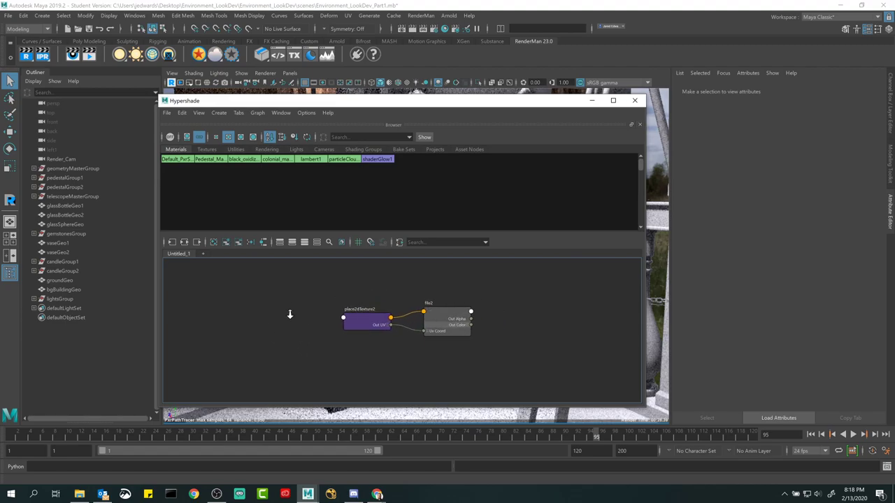
left_click_drag(425, 309, 415, 294)
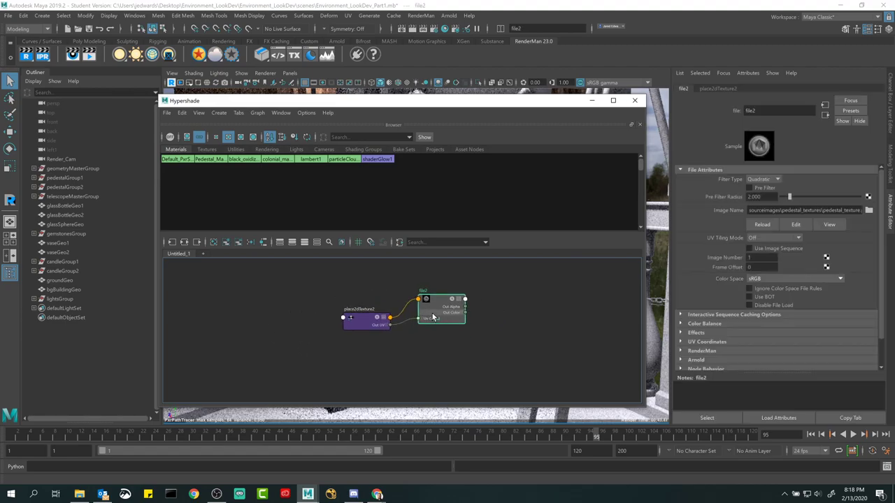
left_click_drag(358, 325, 341, 308)
left_click(356, 331)
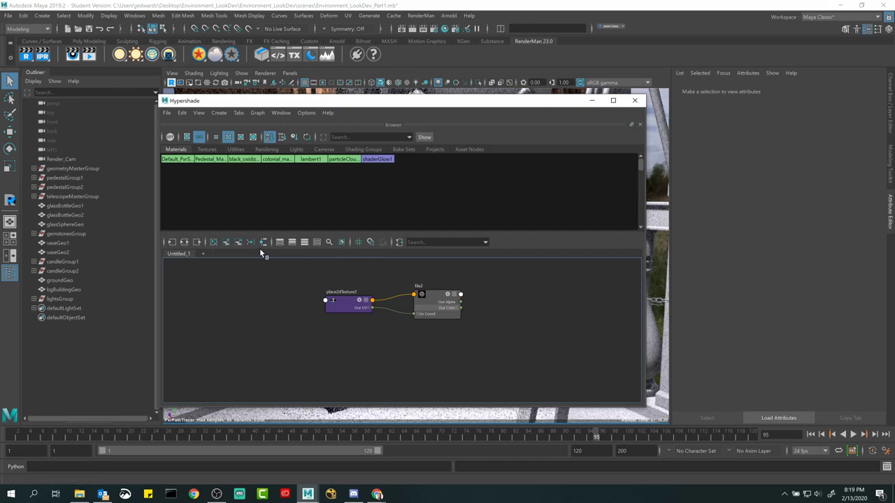
Clear the Hypershade graph and display Pedestal_Material's full node network, selecting its shading group node
left_click(213, 242)
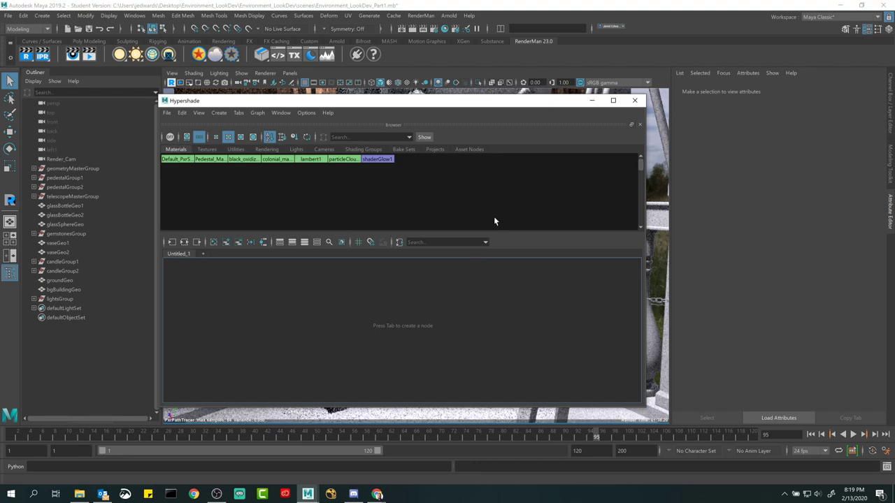
left_click_drag(504, 107, 424, 105)
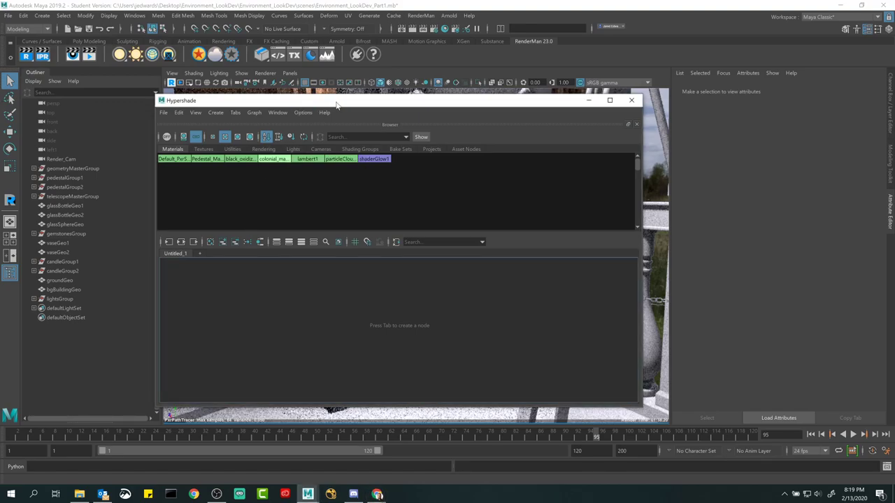
right_click(207, 161)
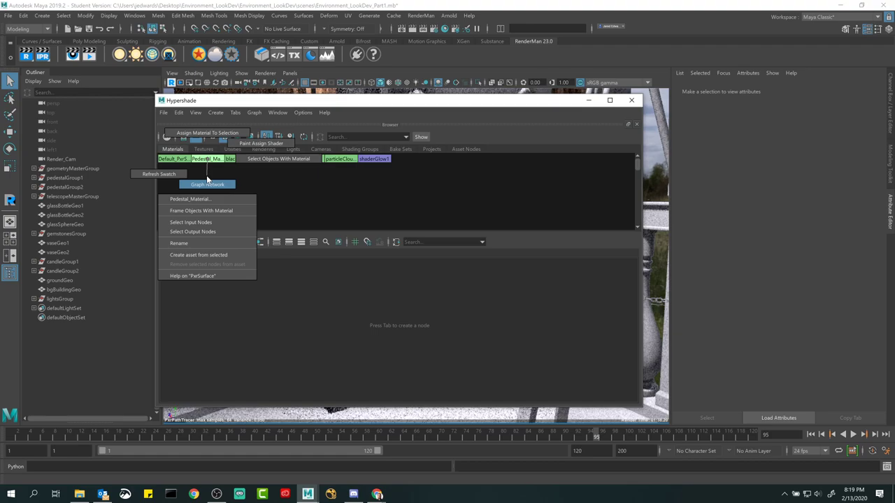
right_click_drag(207, 180, 205, 177)
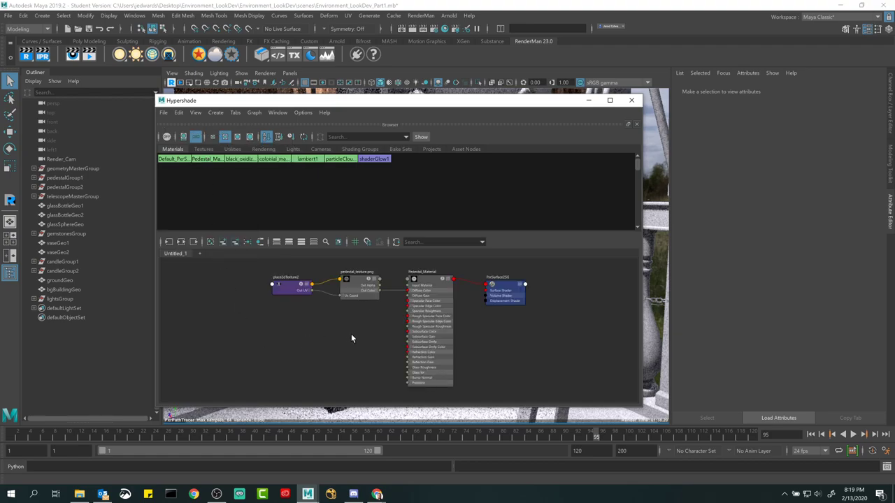
left_click(470, 296)
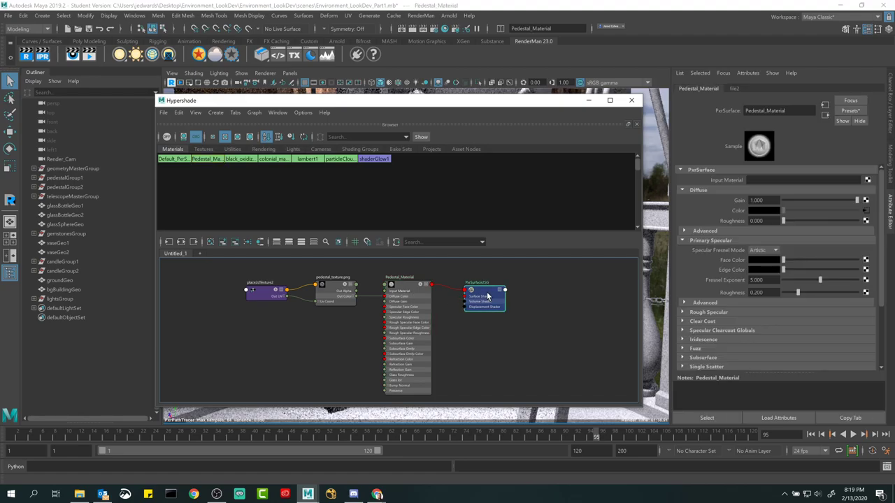
Examine the place2dTexture2, pedestal_texture.png and Pedestal_Material nodes, tracing the texture's Out Color link to the material's Diffuse Color
left_click(326, 290)
left_click(263, 293)
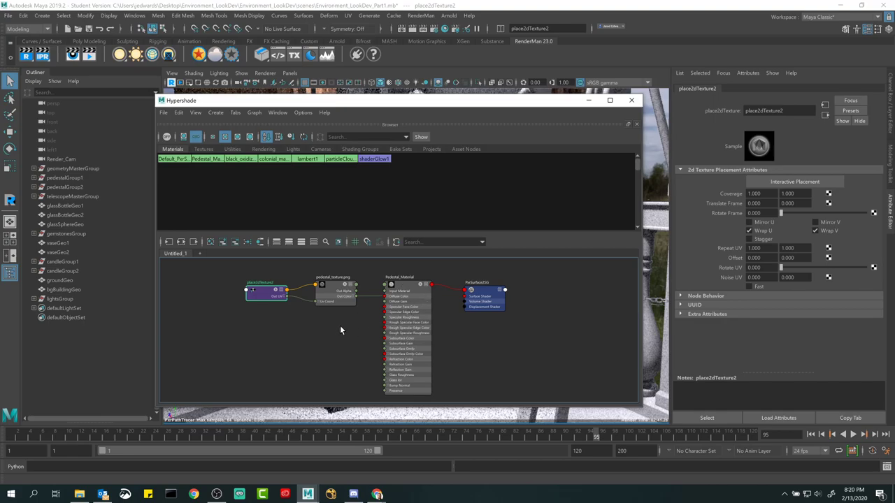
scroll(339, 325, "up", 2)
scroll(365, 332, "up", 4)
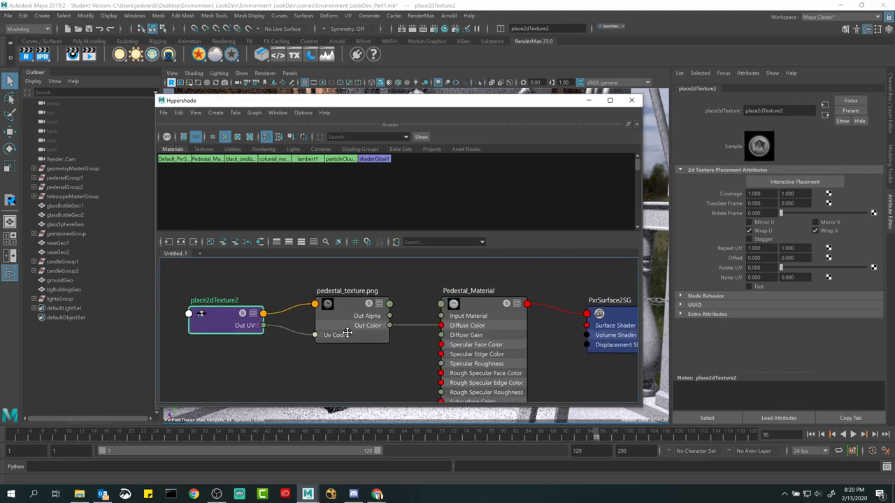
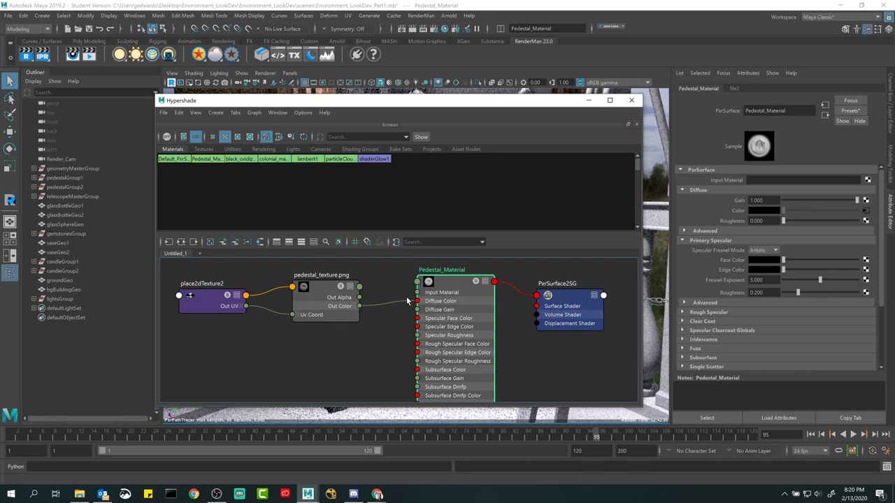
left_click_drag(408, 301, 409, 301)
left_click(357, 330)
left_click(445, 292)
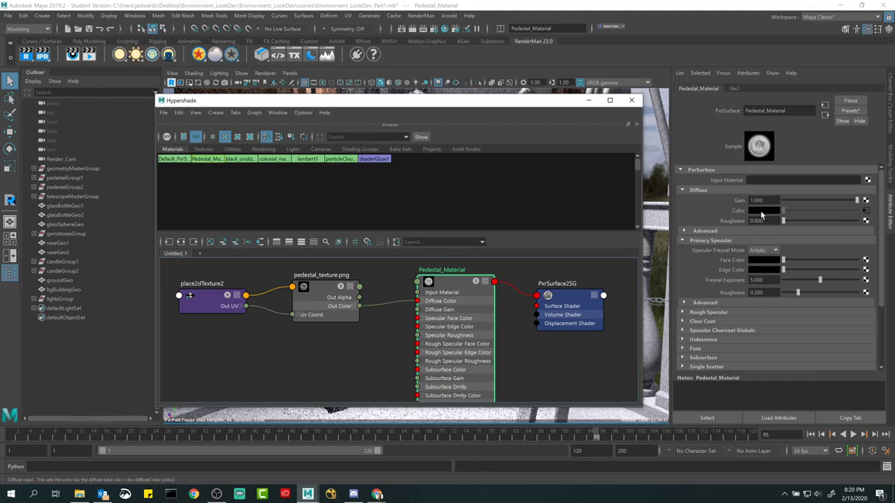
left_click(831, 216)
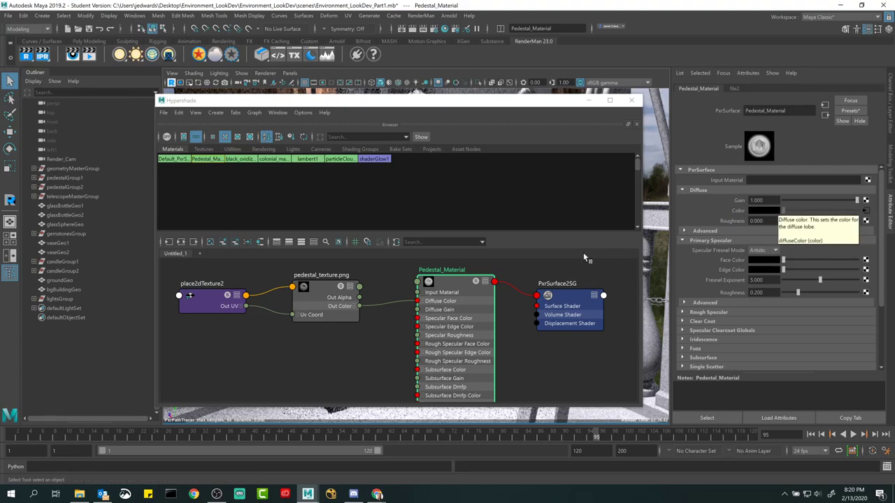
Inspect the individual R, G and B channels under pedestal_texture.png's Out Color and Pedestal_Material's Diffuse Color, collapsing each again
scroll(391, 323, "up", 3)
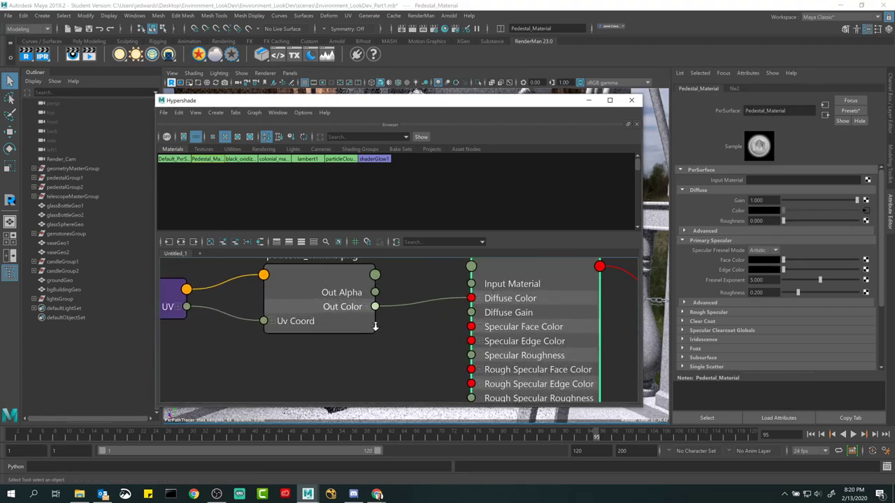
left_click(413, 333)
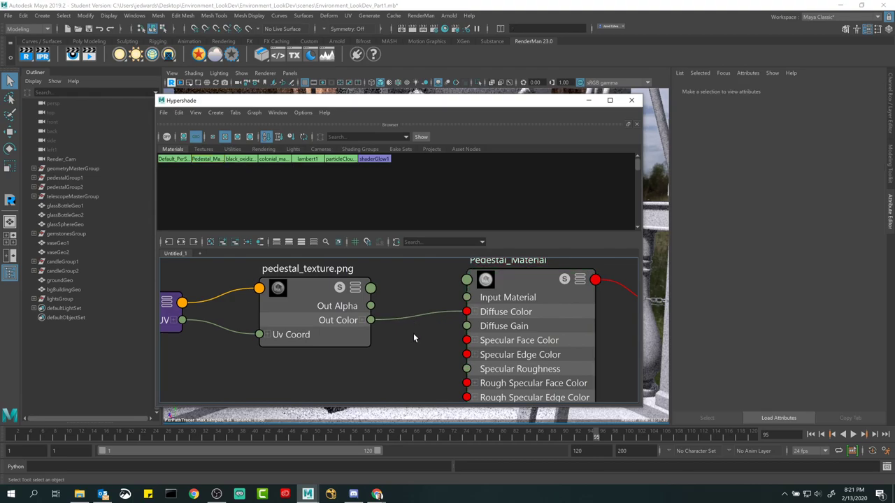
left_click(319, 299)
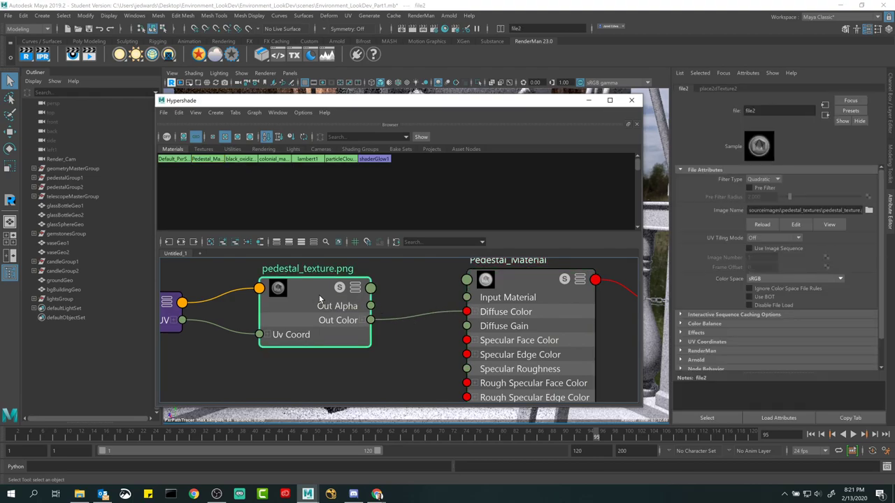
left_click(362, 323)
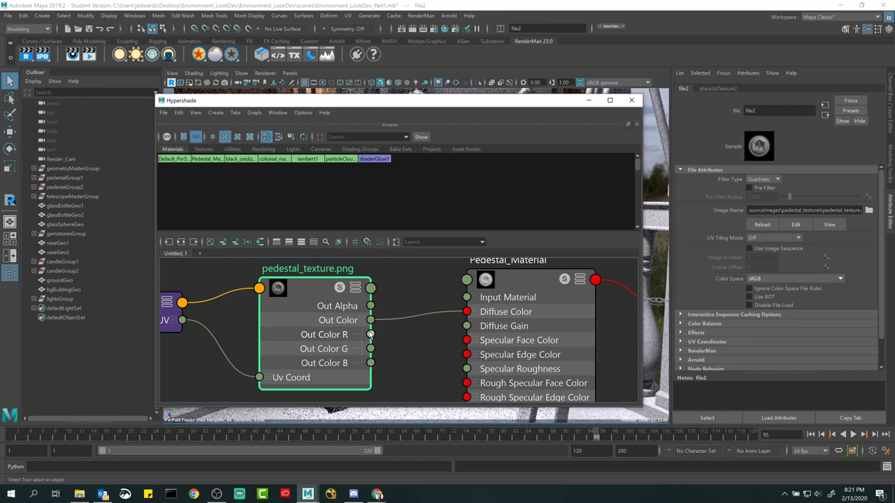
left_click(363, 323)
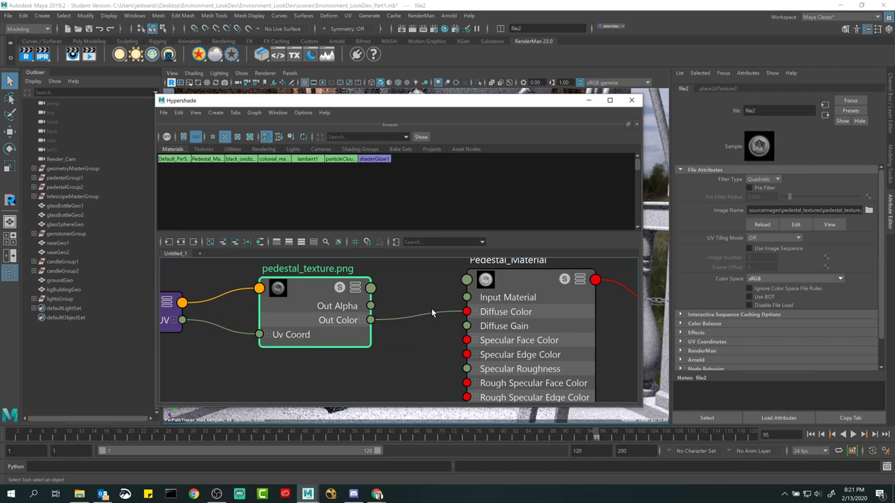
left_click(476, 313)
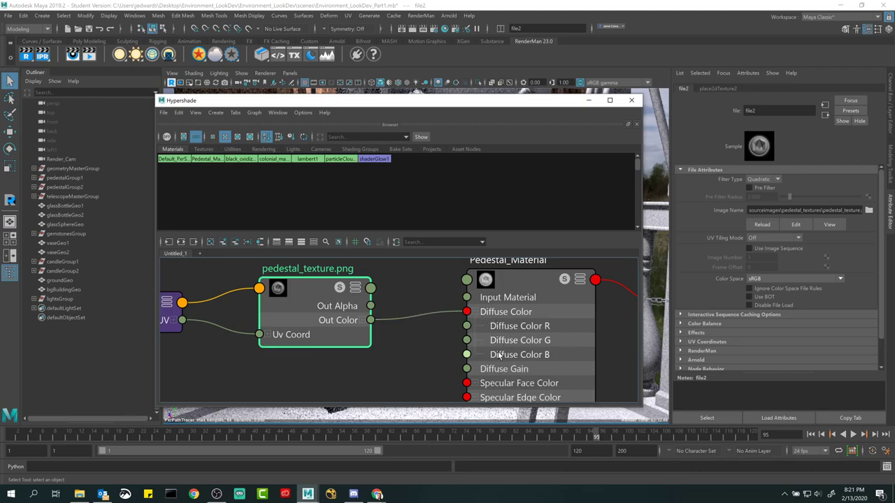
left_click(476, 312)
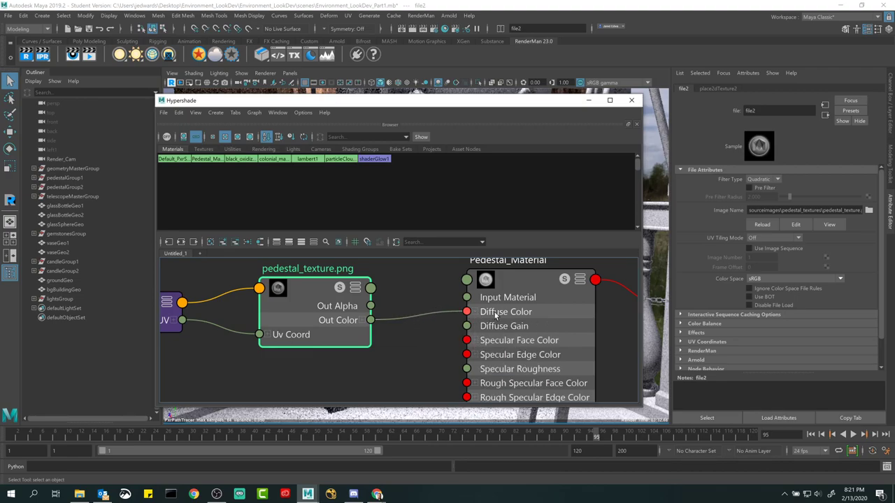
Select the Pedestal_Material node, review its texture connections and minimize the Hypershade to uncover the pedestal render
left_click(517, 284)
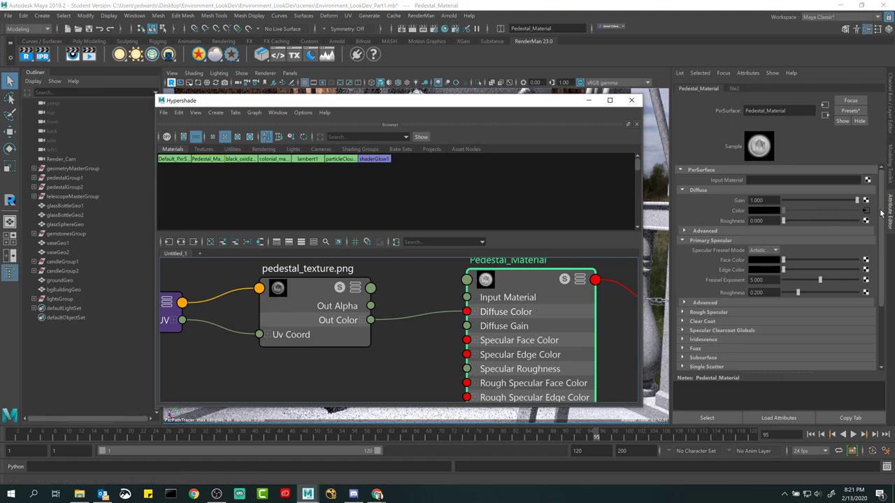
scroll(449, 269, "down", 6)
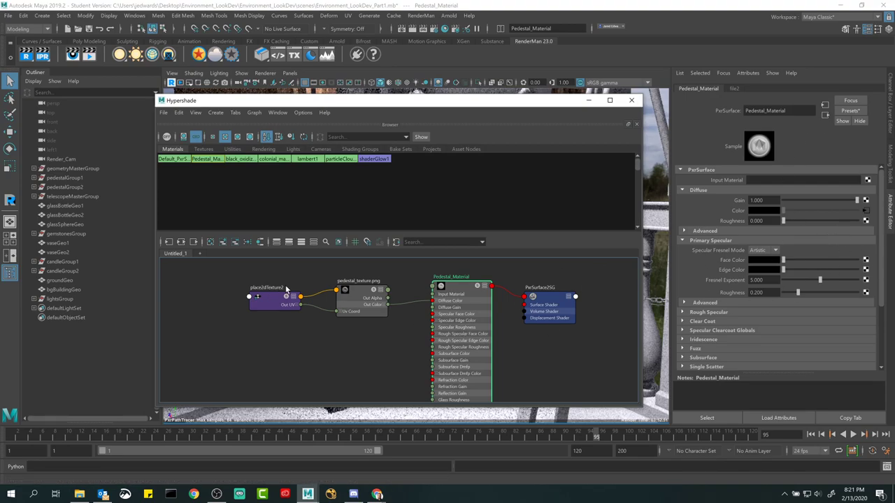
scroll(409, 333, "up", 5)
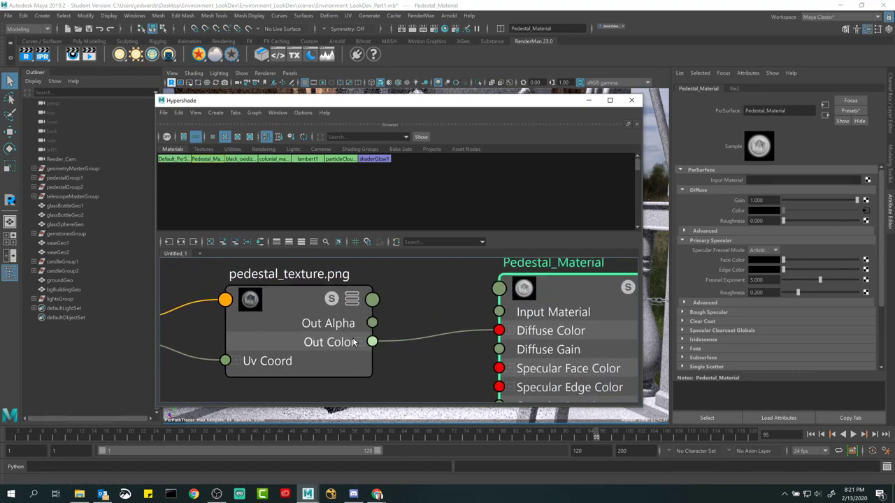
scroll(396, 299, "down", 5)
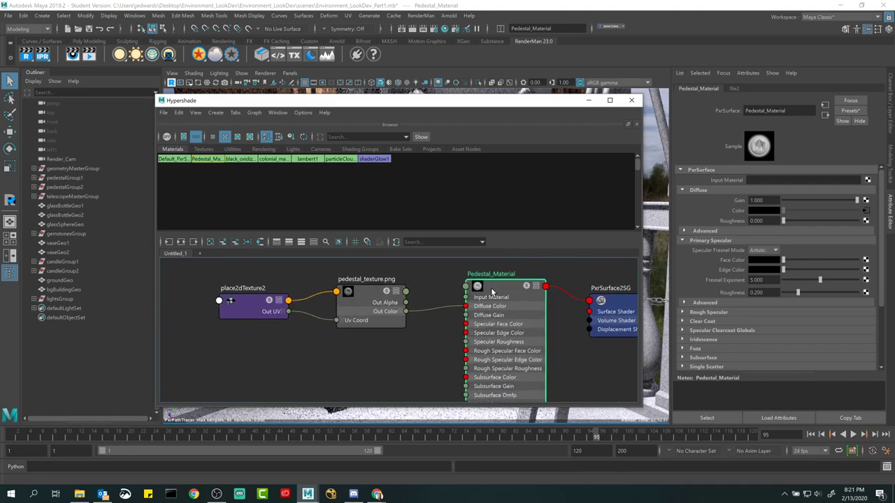
left_click(588, 100)
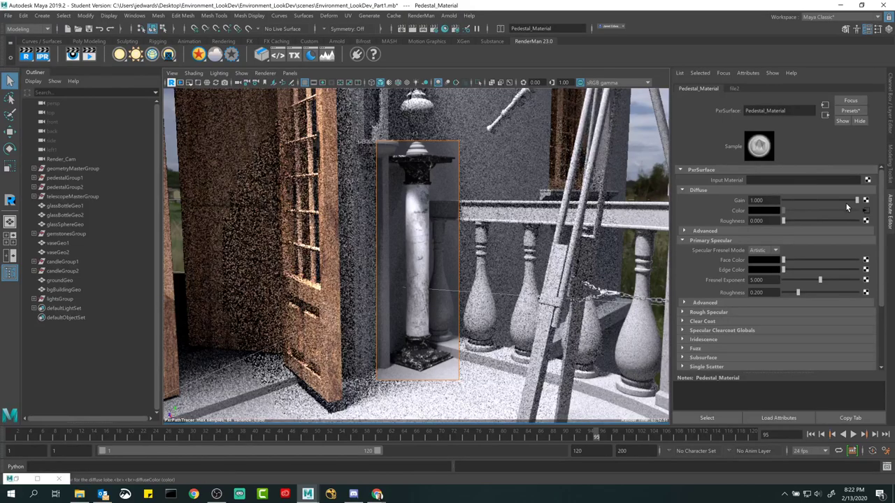
Test Pedestal_Material's Diffuse Gain at 0.8 and 0 in the live render, and settle on 0.810
mouse_move(855, 202)
left_mouse_down()
mouse_move(812, 195)
mouse_move(850, 202)
left_mouse_up()
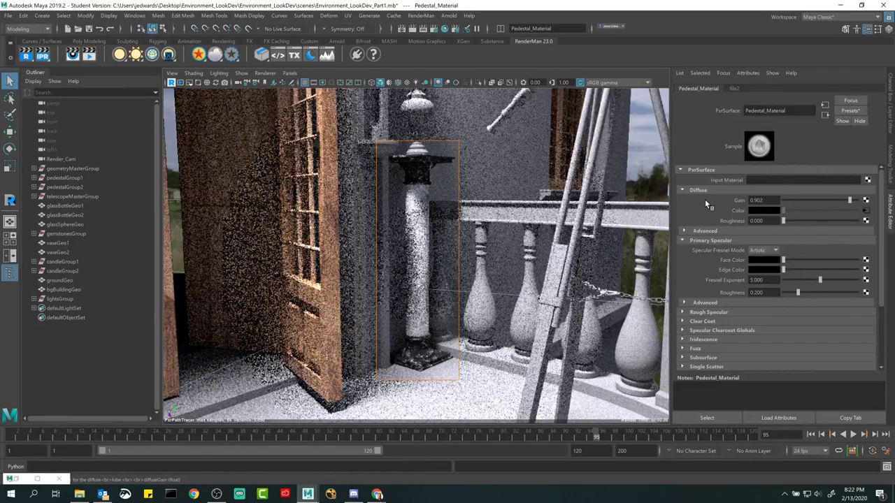
left_click(760, 201)
key("BackSpace")
type("0.8")
key("Return")
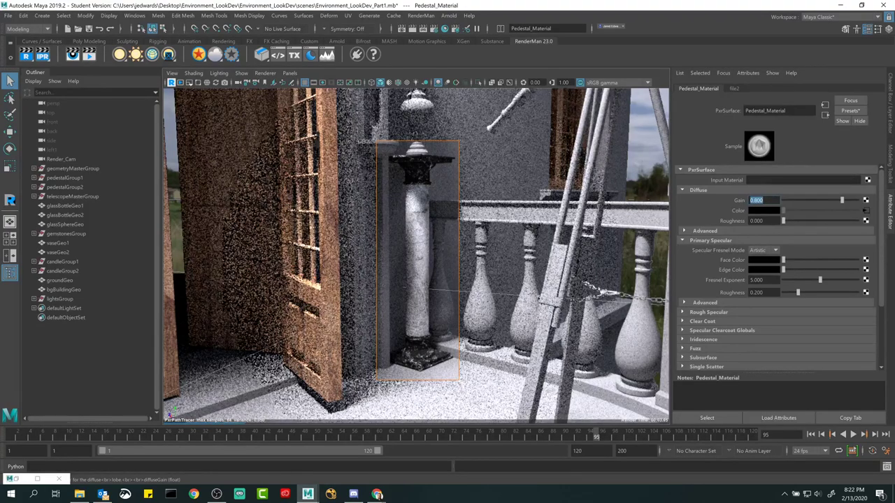
type("0")
key("Return")
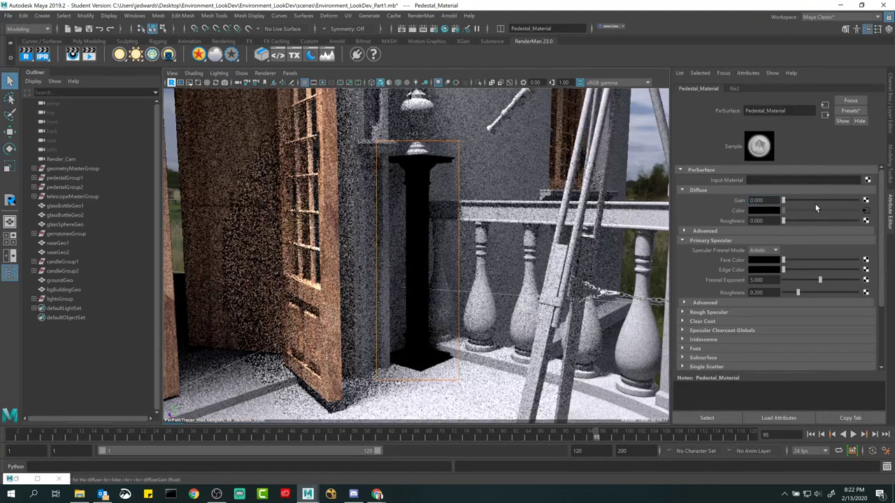
left_click_drag(830, 200, 842, 200)
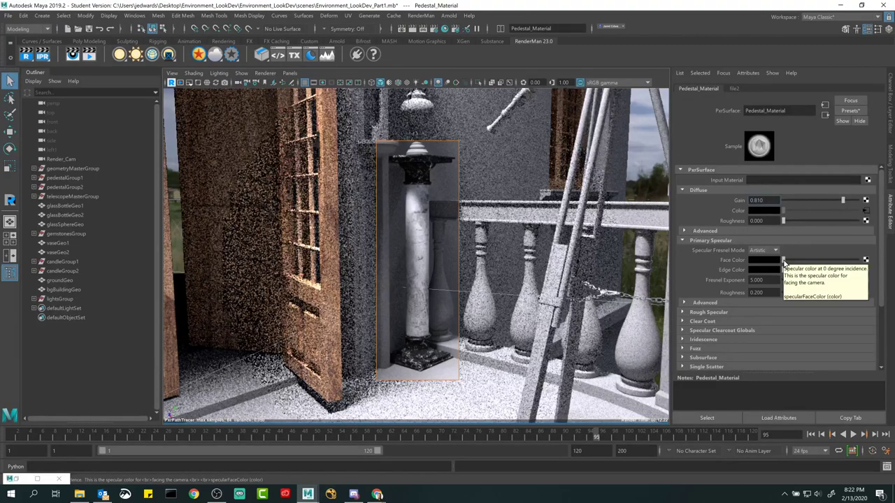
Set Pedestal_Material's Primary Specular Face Color to a dark gray and its Edge Color to a light gray
left_click_drag(783, 261, 785, 262)
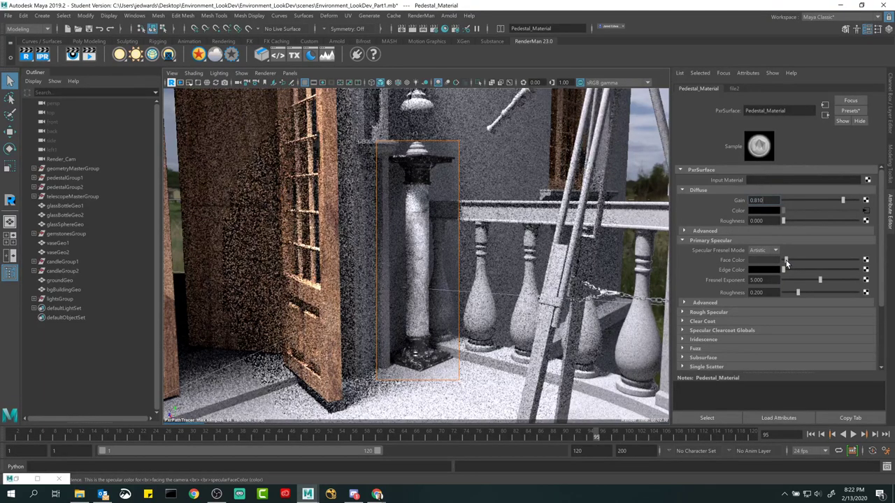
left_click_drag(786, 262, 797, 263)
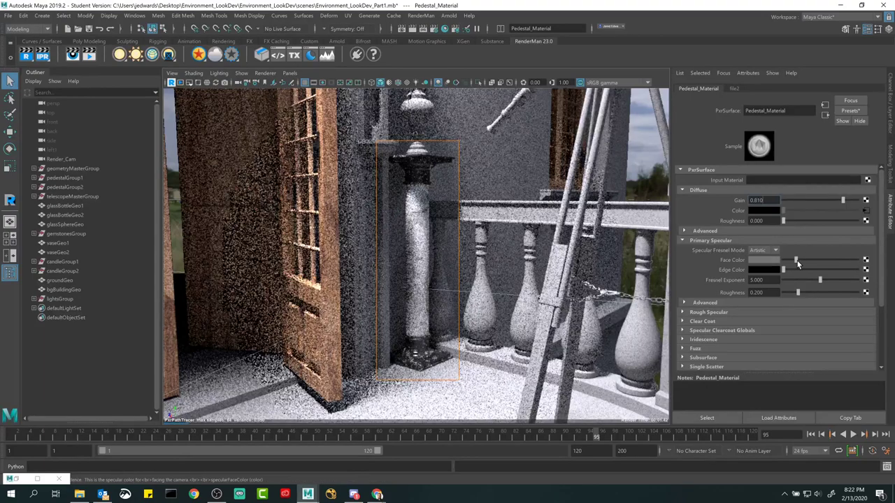
left_click_drag(799, 261, 805, 261)
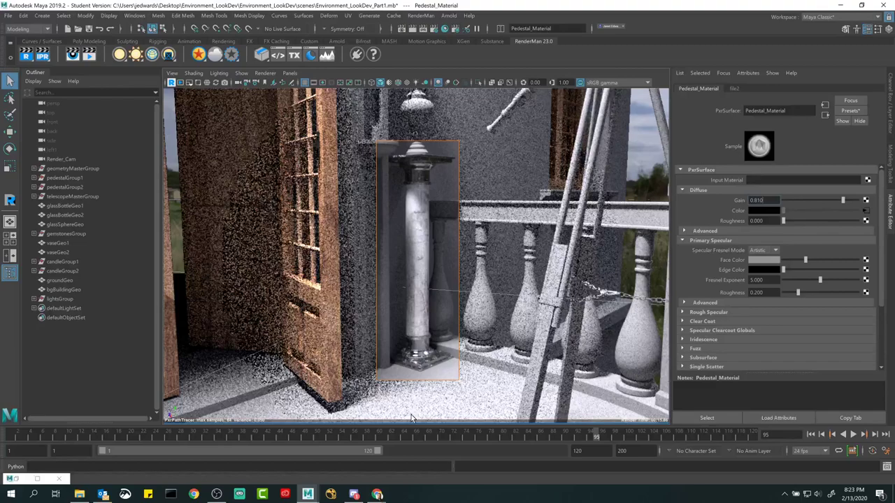
left_click(790, 260)
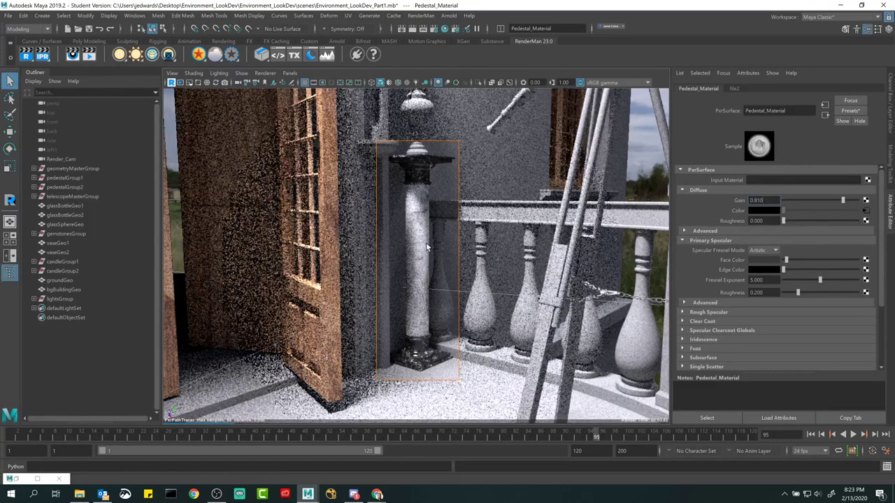
left_click(789, 261)
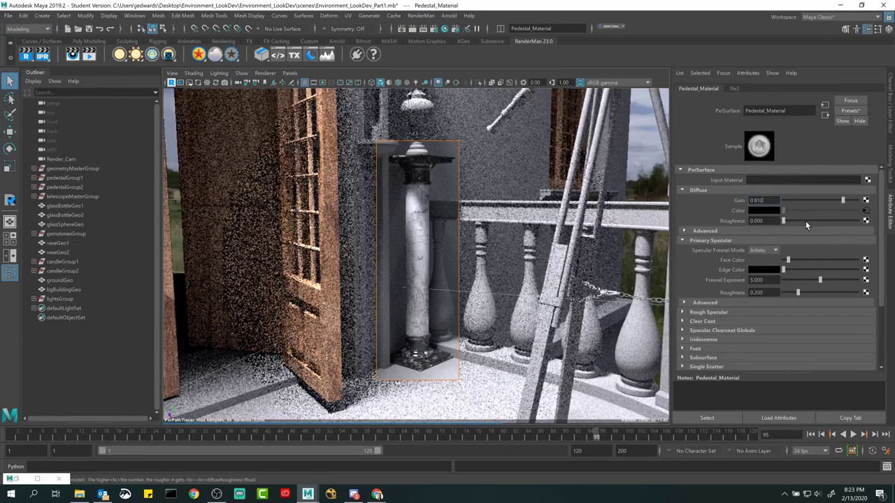
left_click_drag(783, 270, 857, 270)
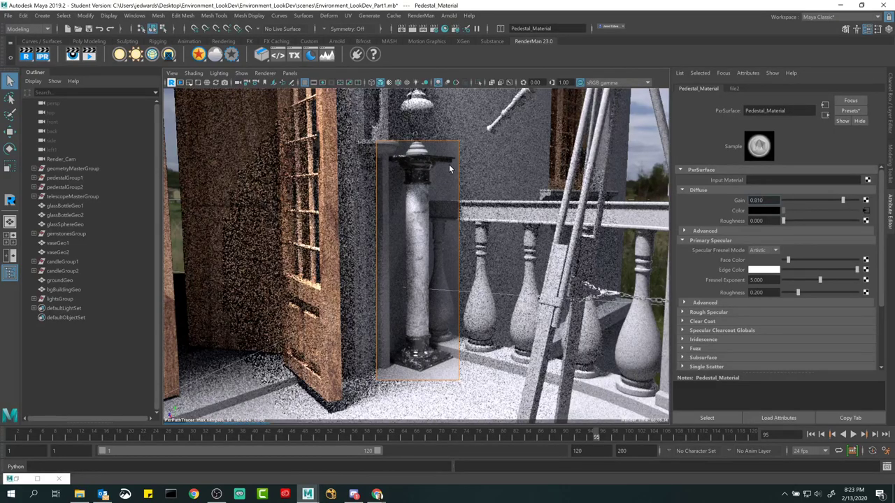
left_click_drag(835, 271, 820, 270)
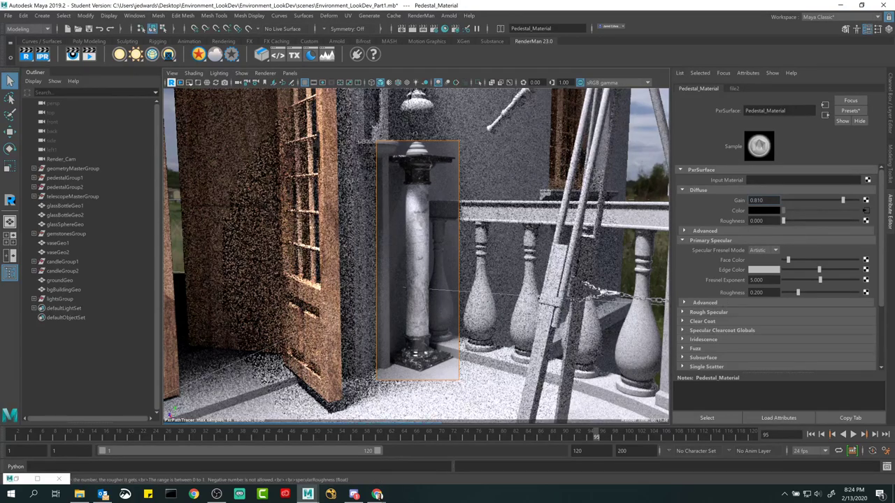
Test Pedestal_Material's Primary Specular Roughness at high and low values in the live render, and settle on 0.4
left_click(755, 292)
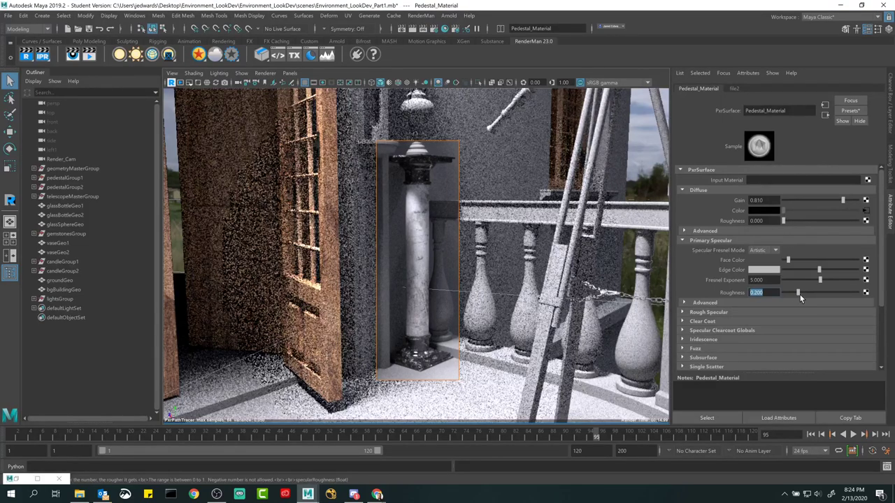
left_click_drag(799, 295, 824, 295)
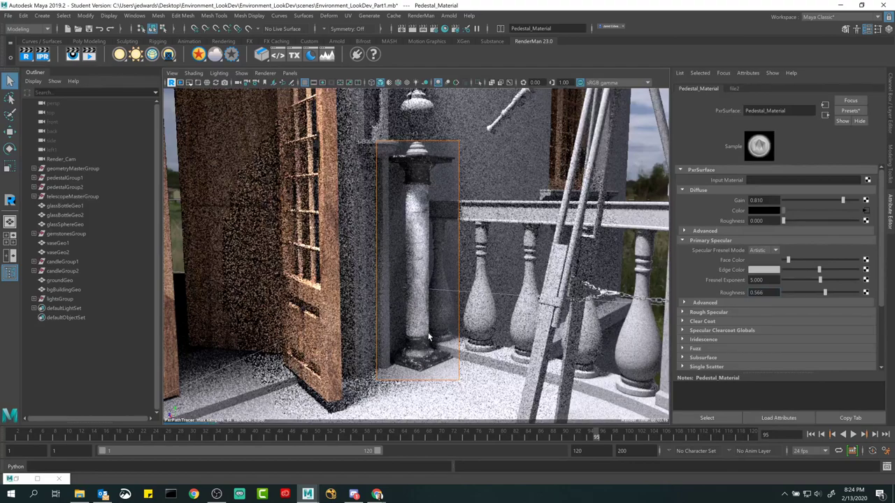
left_click_drag(825, 293, 840, 293)
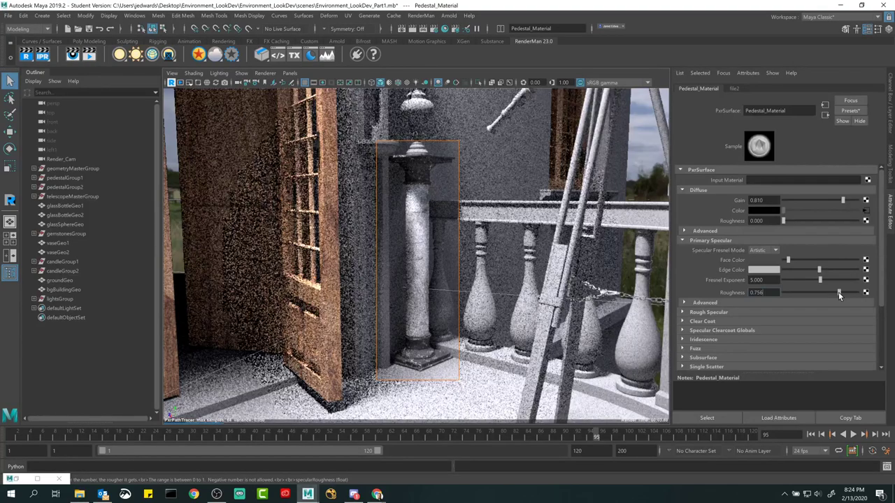
left_click_drag(838, 292, 794, 293)
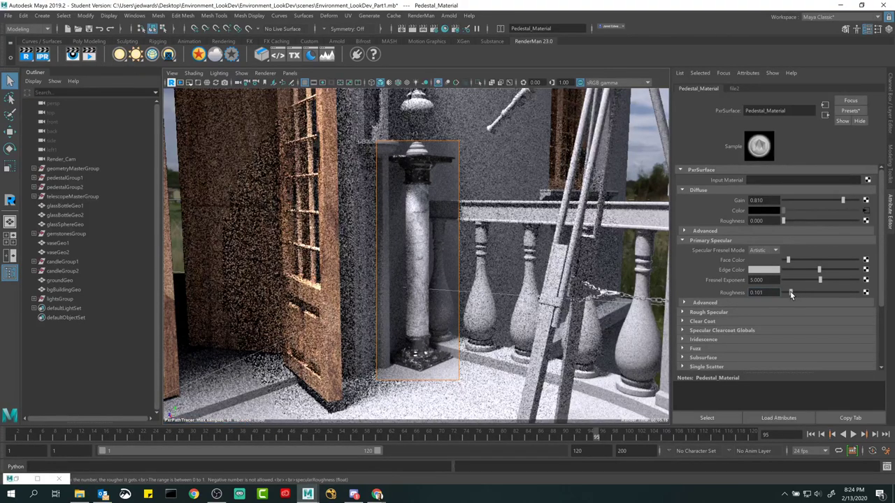
mouse_move(795, 292)
left_mouse_down()
mouse_move(838, 293)
mouse_move(786, 293)
mouse_move(851, 294)
mouse_move(790, 291)
left_mouse_up()
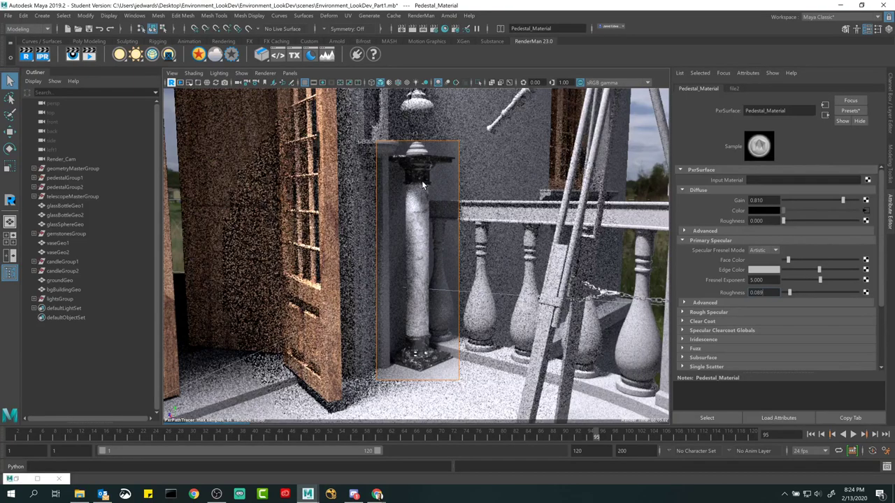
left_click_drag(792, 291, 796, 292)
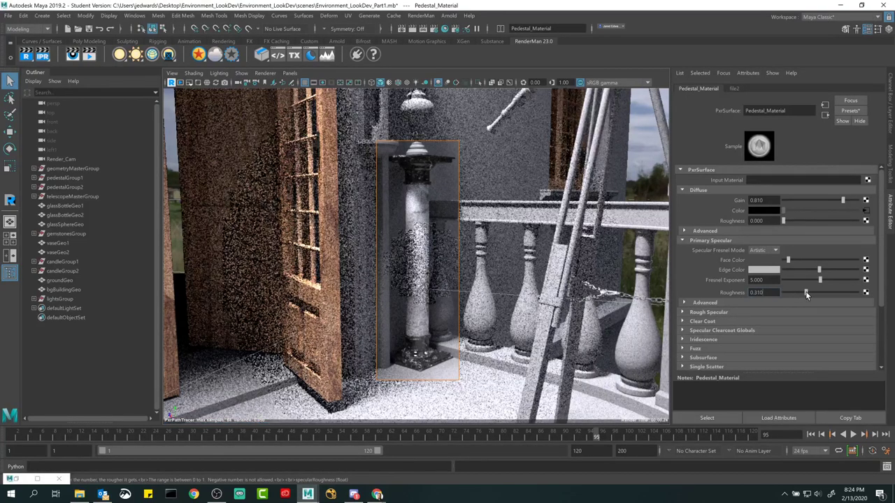
double_click(756, 292)
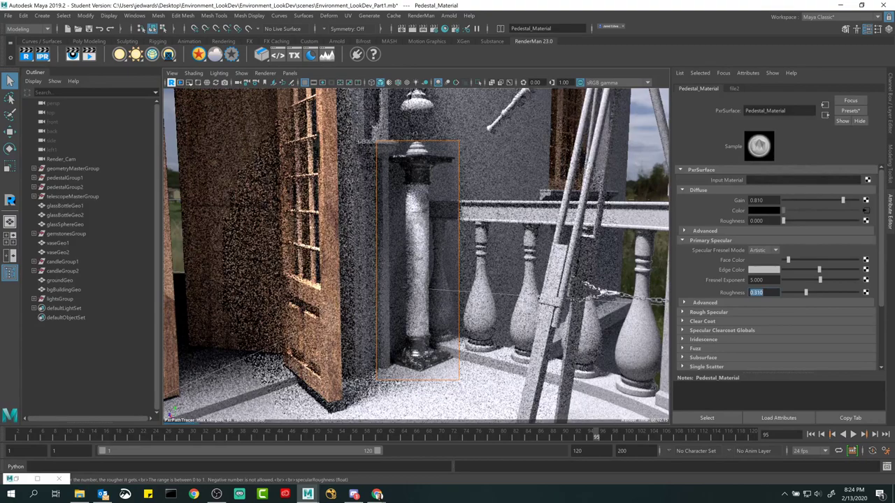
type("0.4")
key("Return")
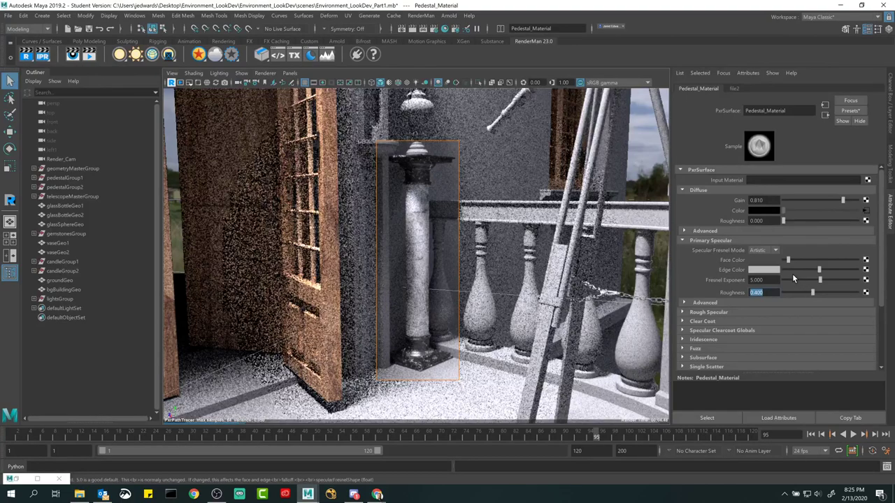
Set Pedestal_Material's Clear Coat Face Color to a dark gray and its Edge Color to a light gray
scroll(743, 298, "down", 1)
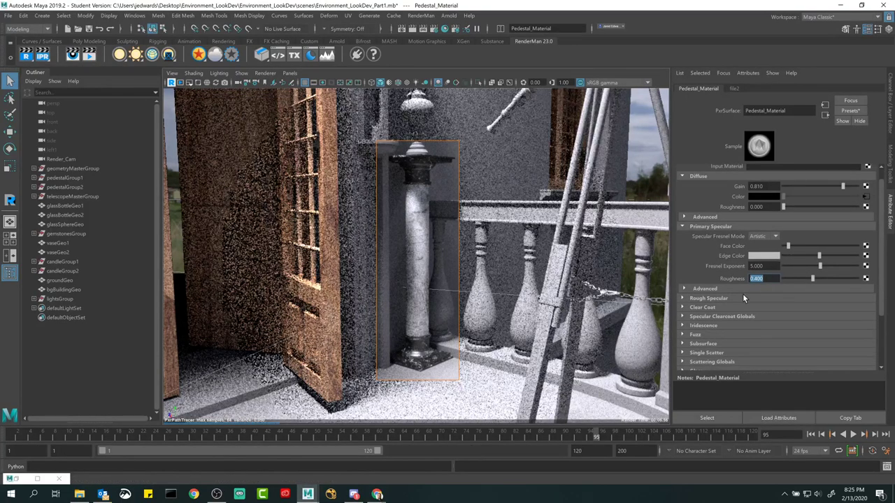
left_click(702, 307)
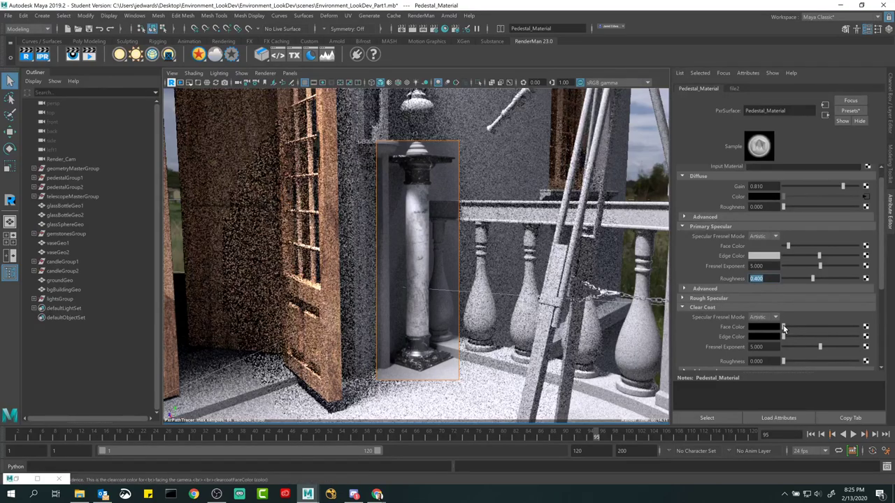
left_click_drag(783, 329, 820, 338)
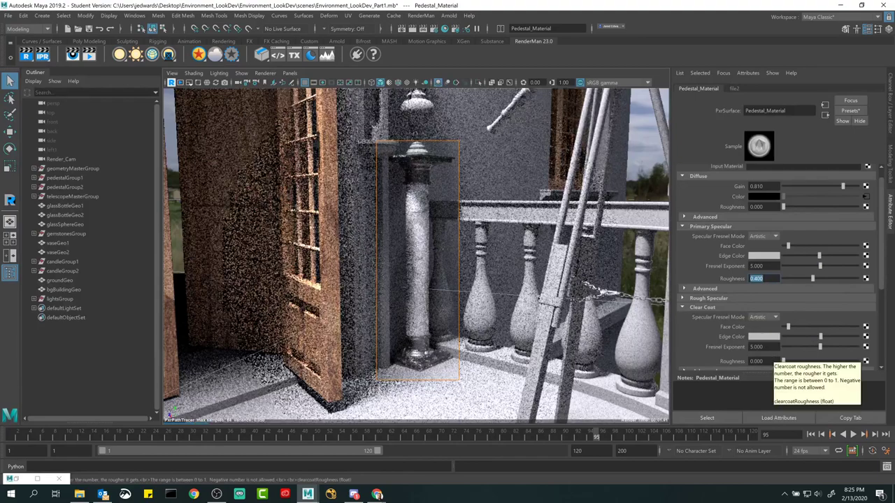
Set the Clear Coat Roughness to 0.15 and darken the Clear Coat Face Color to a near-black gray
left_click(759, 361)
key("BackSpace")
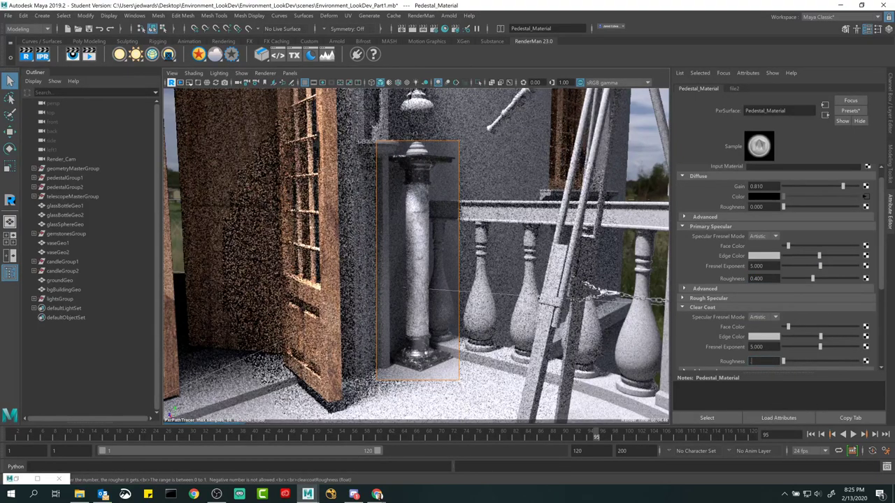
type("0.15")
key("Return")
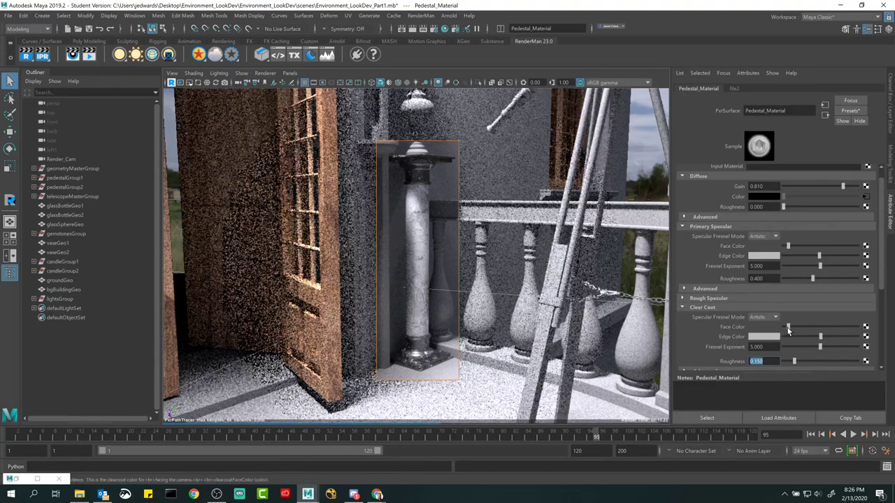
left_click_drag(788, 327, 772, 329)
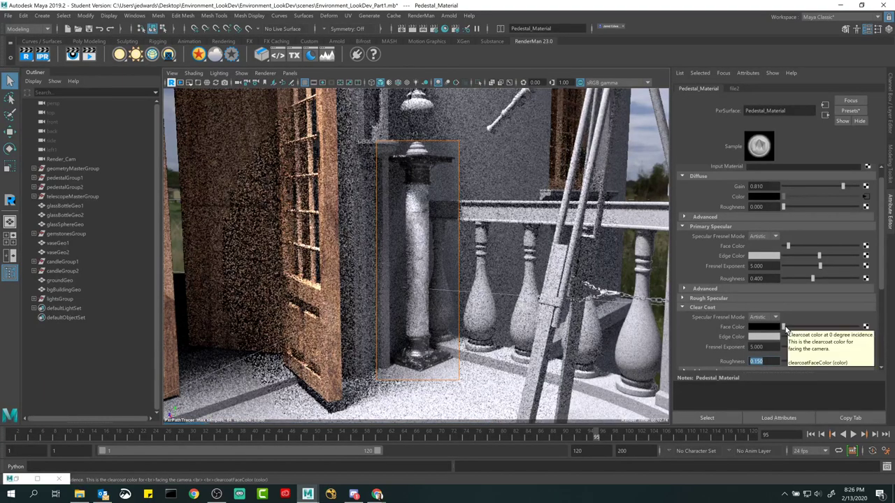
mouse_move(784, 326)
left_mouse_down()
mouse_move(809, 331)
mouse_move(785, 327)
left_mouse_up()
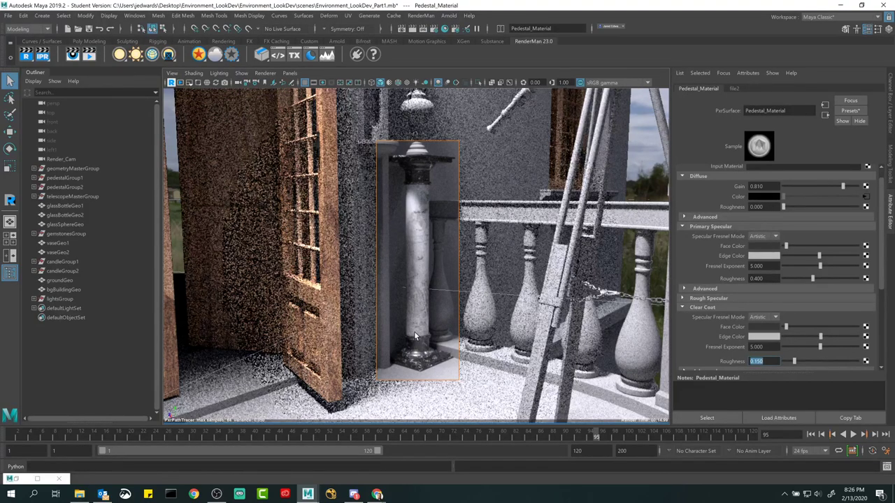
Stop the live viewport render and check the materials on the exterior wall and the balcony's square railing post
left_click(171, 84)
left_click_drag(522, 238, 421, 201, "alt")
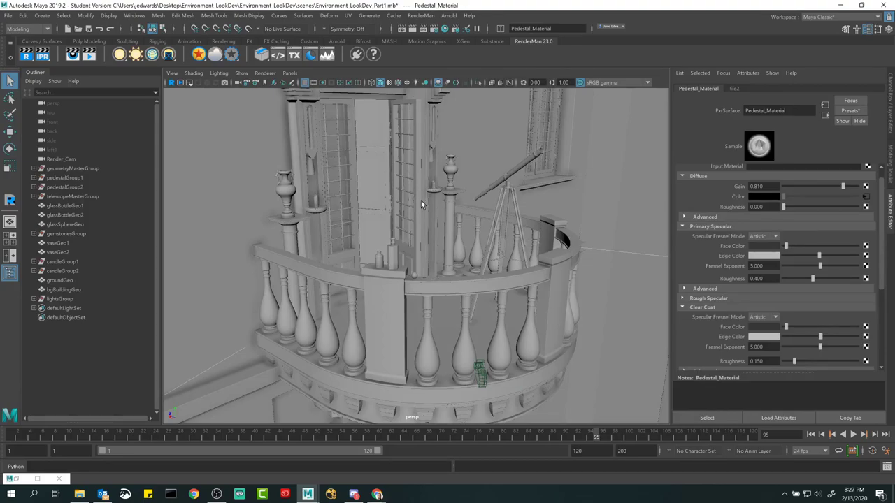
mouse_move(432, 264)
left_mouse_down("alt")
mouse_move(458, 228)
mouse_move(438, 264)
left_mouse_up("alt")
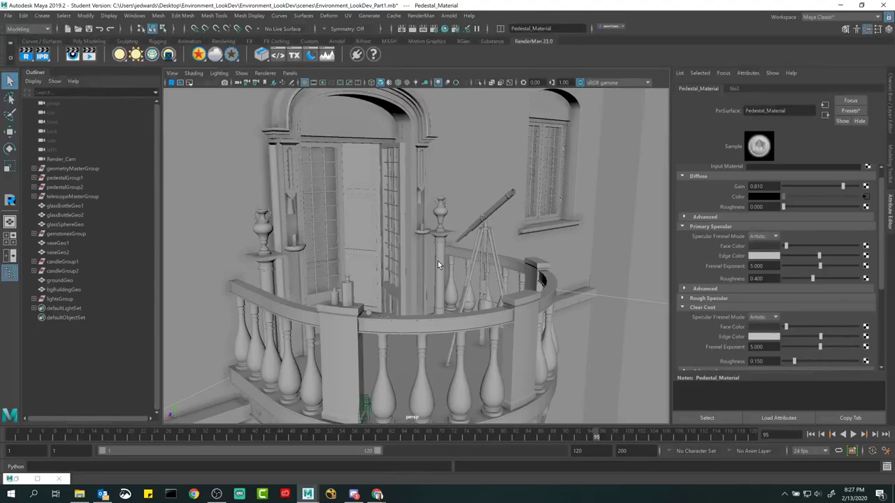
left_click(471, 154)
left_click_drag(471, 155, 464, 152, "alt")
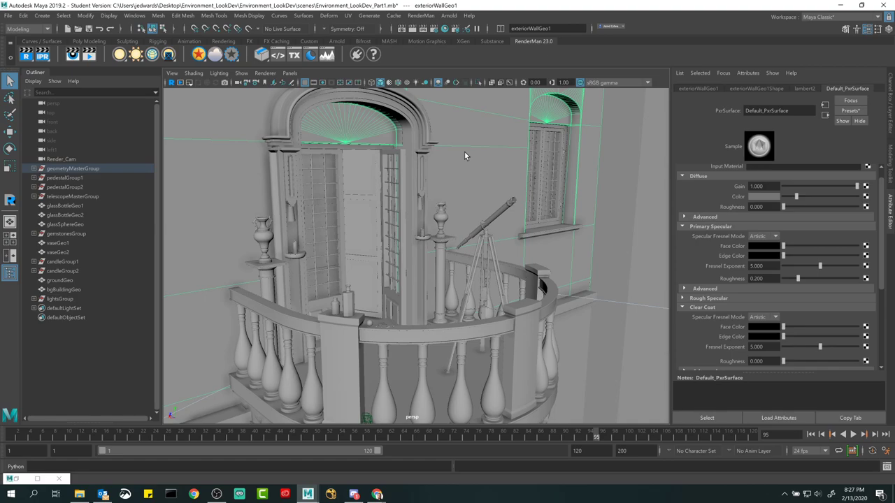
left_click_drag(464, 151, 572, 275, "alt")
left_click(547, 278)
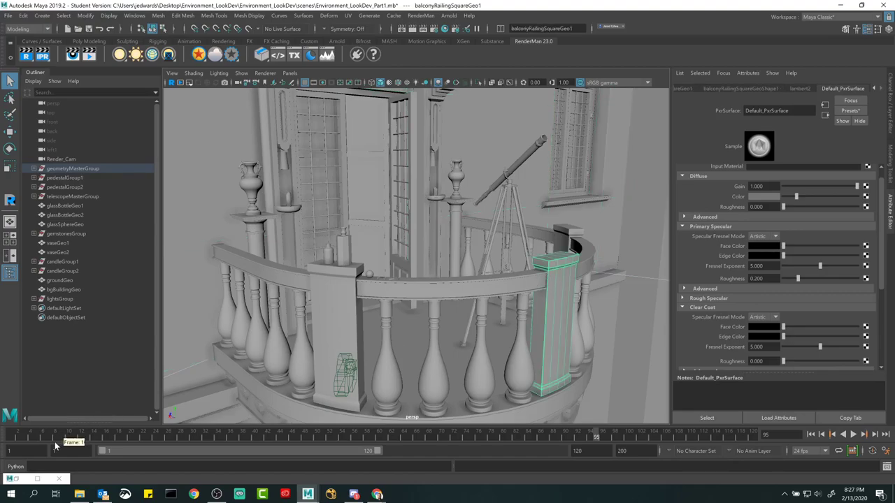
Restore the Hypershade, clear Pedestal_Material's network from the work area and minimize the window again
left_click(12, 480)
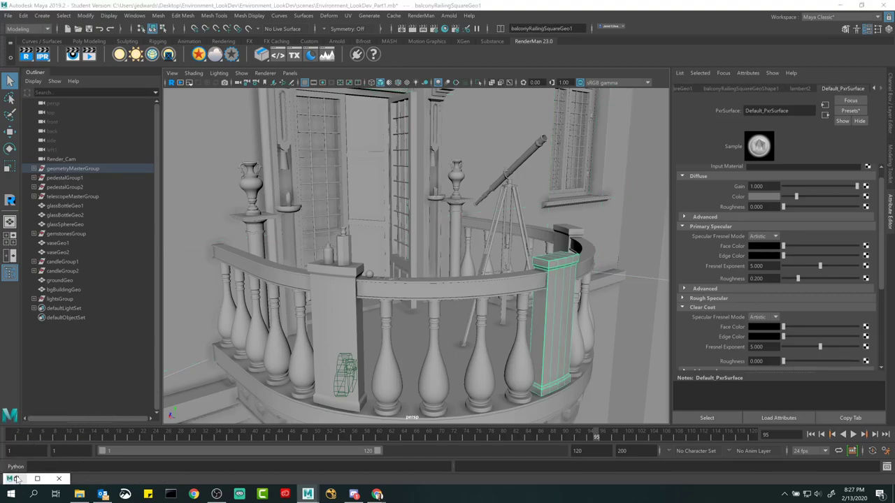
double_click(16, 480)
scroll(475, 311, "down", 4)
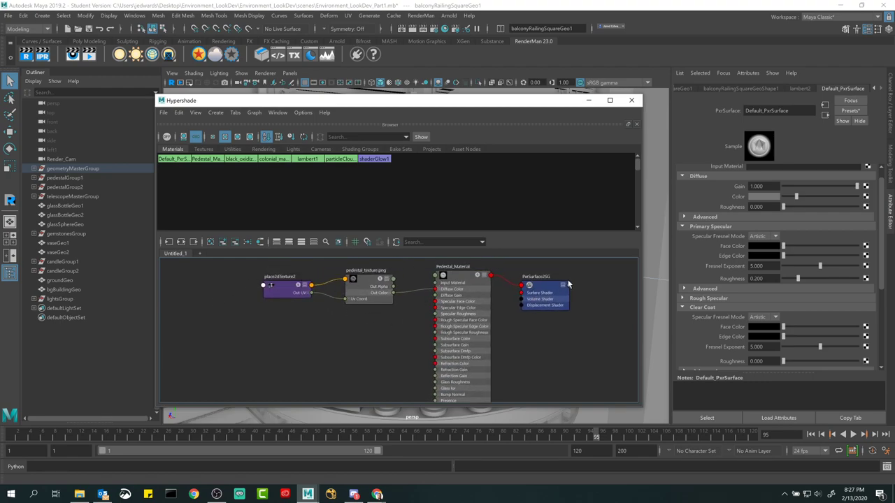
left_click(211, 242)
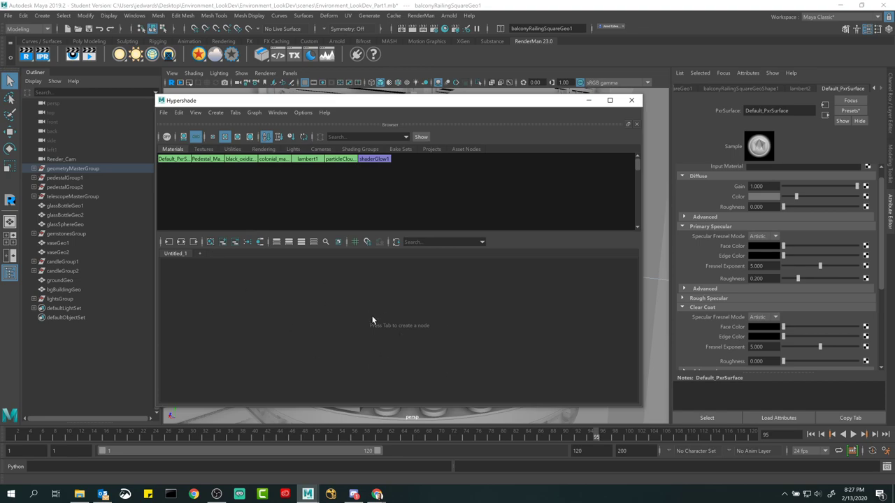
left_click(590, 101)
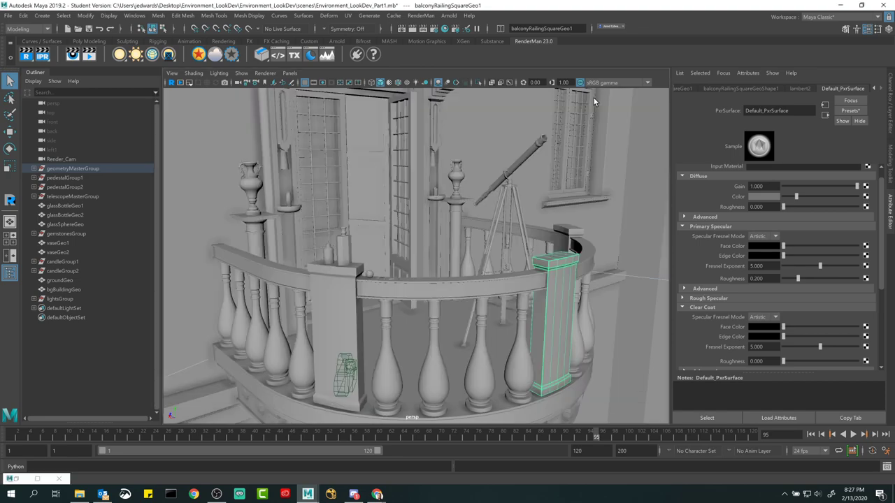
Assign a new PxrSurface material to the balcony's curved top rail
left_click_drag(457, 260, 456, 263, "alt")
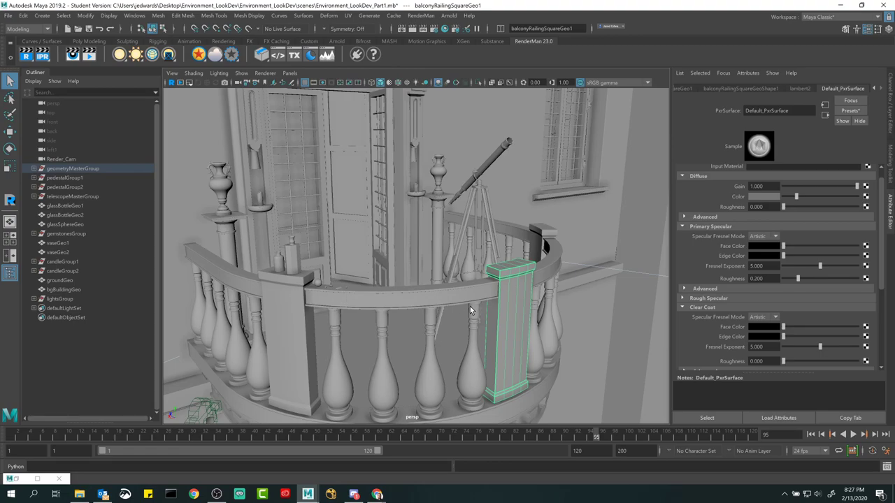
left_click(361, 305)
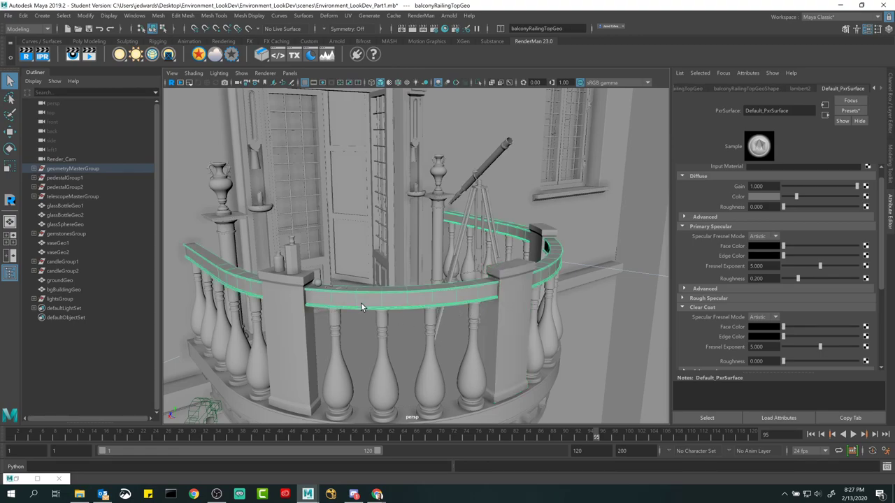
right_click(203, 56)
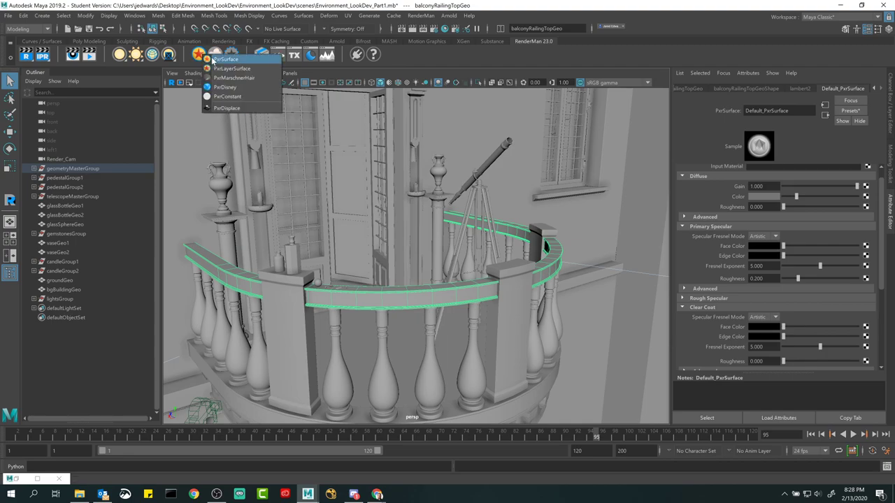
left_click(214, 60)
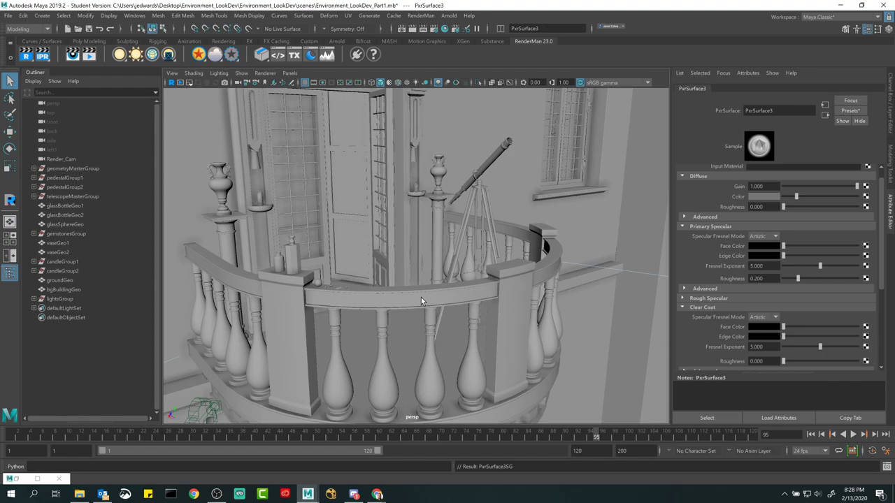
Reselect the balcony's top rail and graph its PxrSurface material network in the Hypershade
left_click(418, 294)
right_click(200, 56)
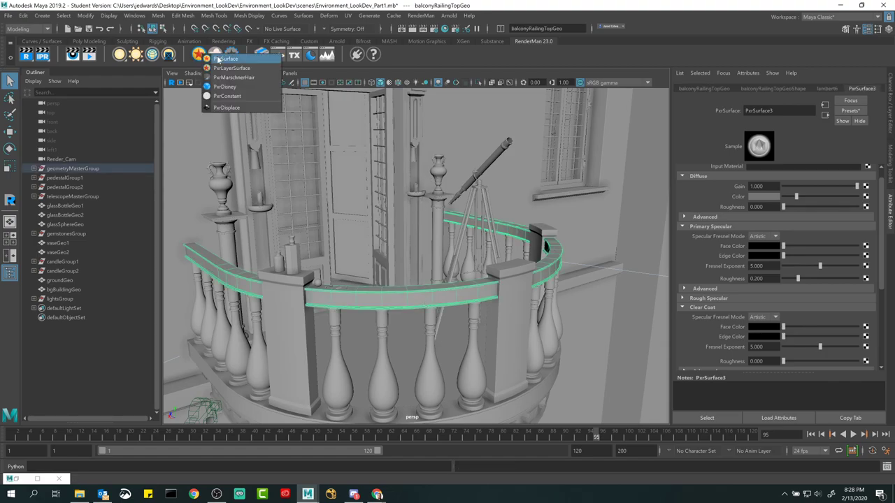
left_click(218, 60)
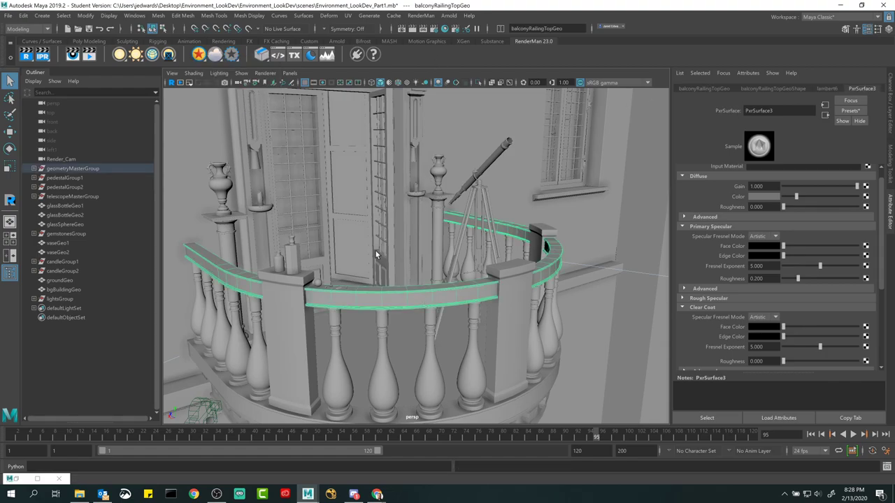
key("shift+t")
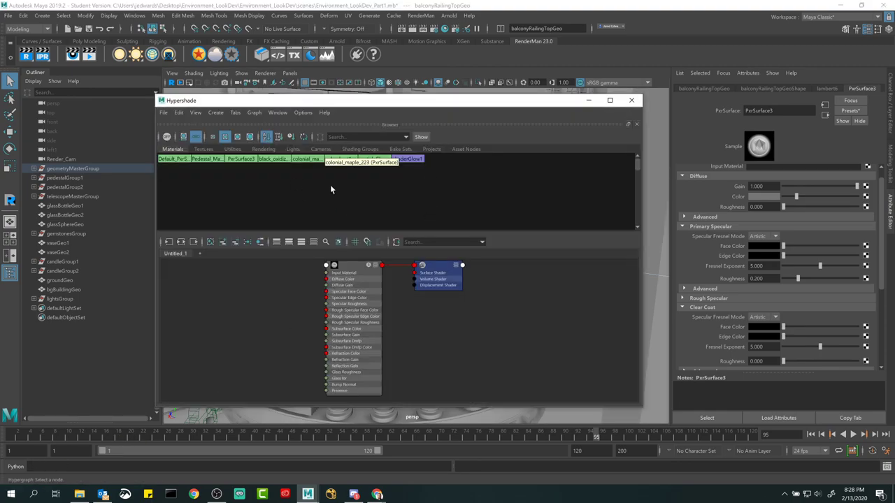
Rename the top rail's PxrSurface material as Balcony_Material, frame its network and move the Hypershade off the balcony
left_click(222, 179)
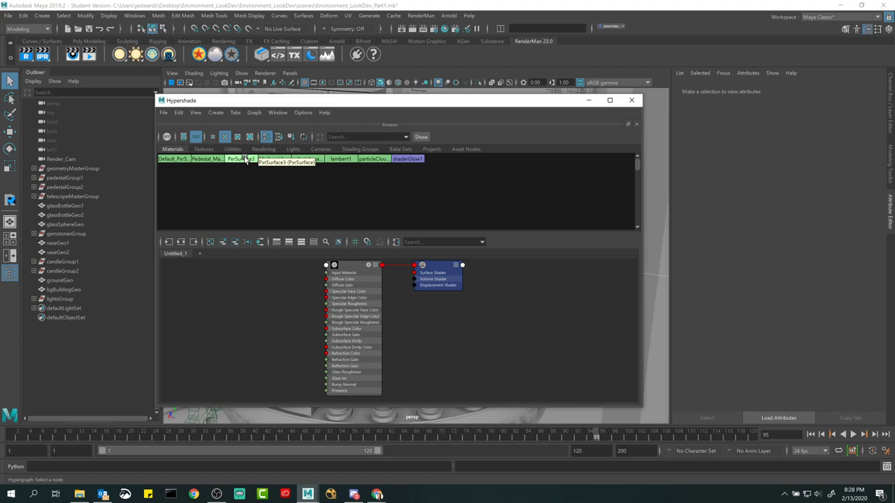
double_click(245, 160, "ctrl")
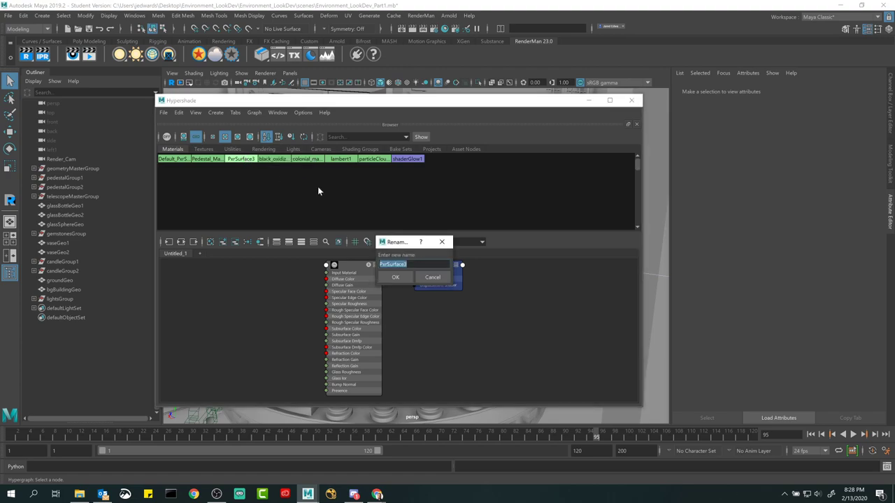
type("Balcony_Material")
key("Return")
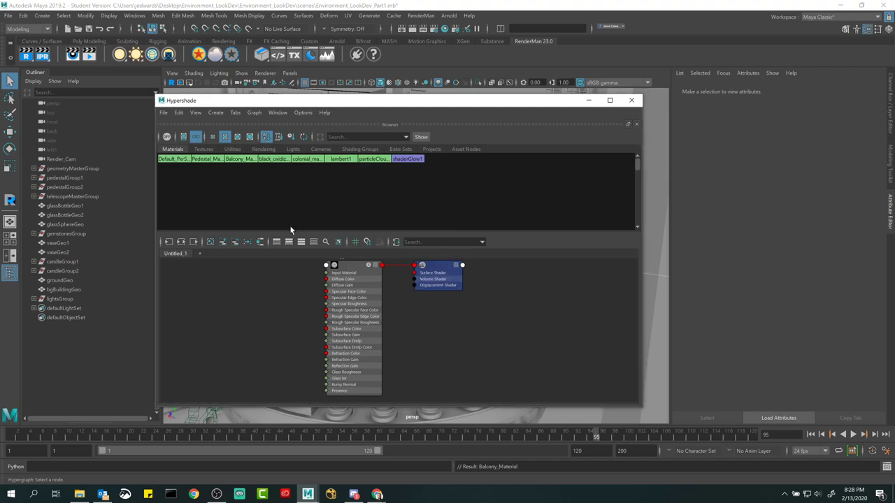
key("a")
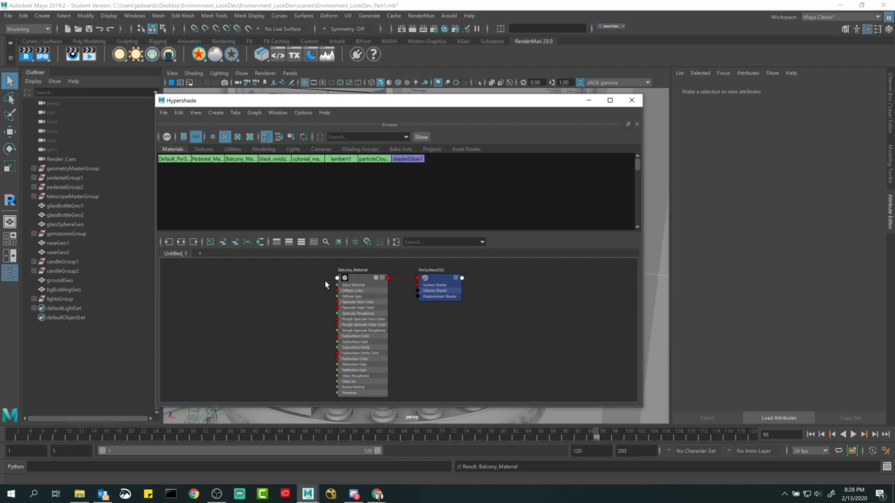
left_click_drag(465, 105, 489, 63)
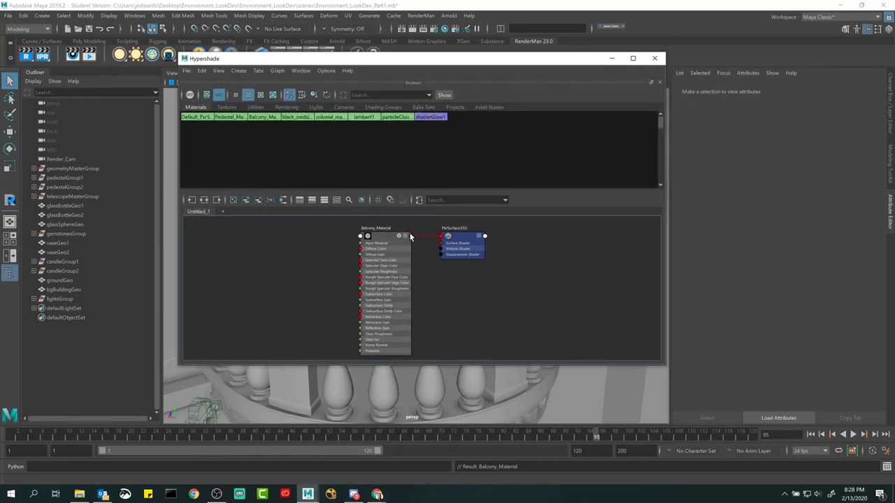
Set Balcony_Material's diffuse color to purple, keeping the Hypershade clear of the balcony view
left_click(379, 242)
left_click_drag(570, 59, 526, 293)
left_click(771, 198)
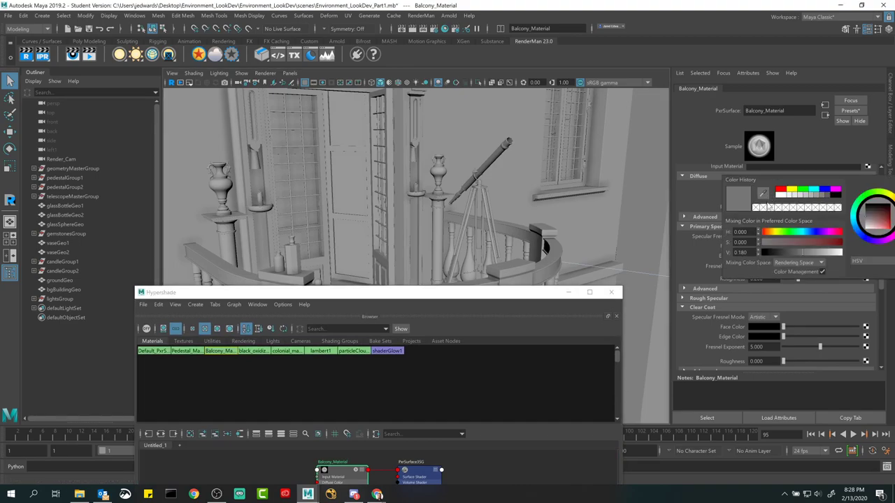
left_click(823, 243)
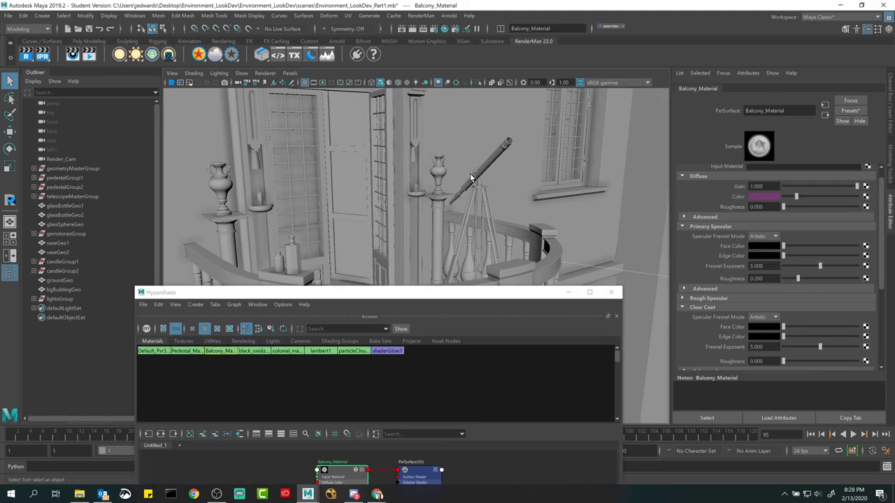
Look through Render_Cam, uncover the camera view and start the RenderMan render in the viewport
left_click(289, 72)
mouse_move(348, 86)
left_click(396, 83)
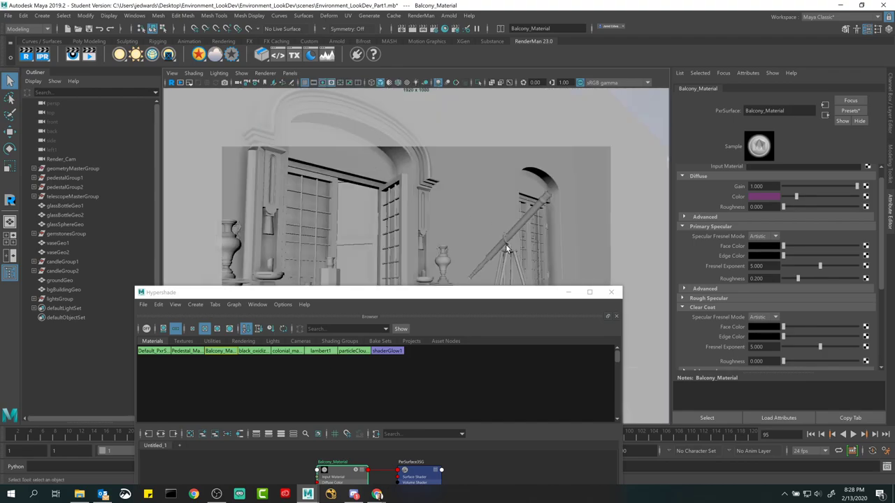
left_click_drag(501, 295, 506, 399)
left_click(171, 82)
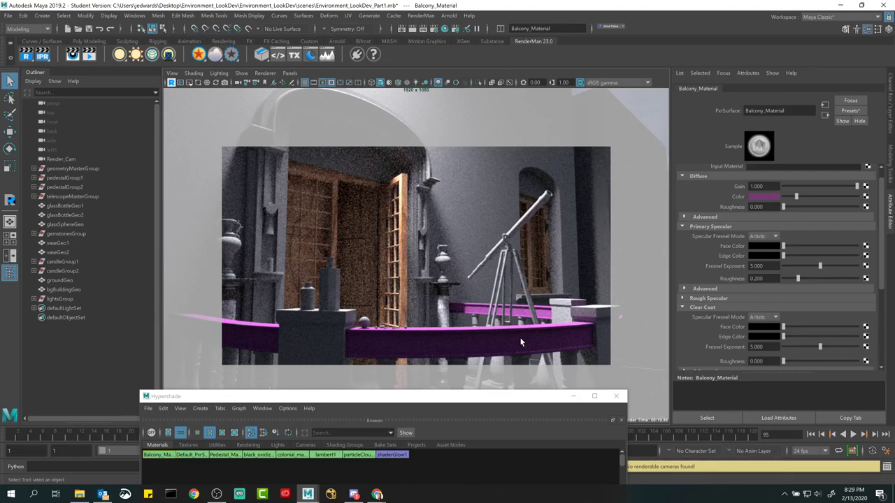
Try picking the balcony's square railing posts during the live render and stop the viewport render
left_click(340, 340)
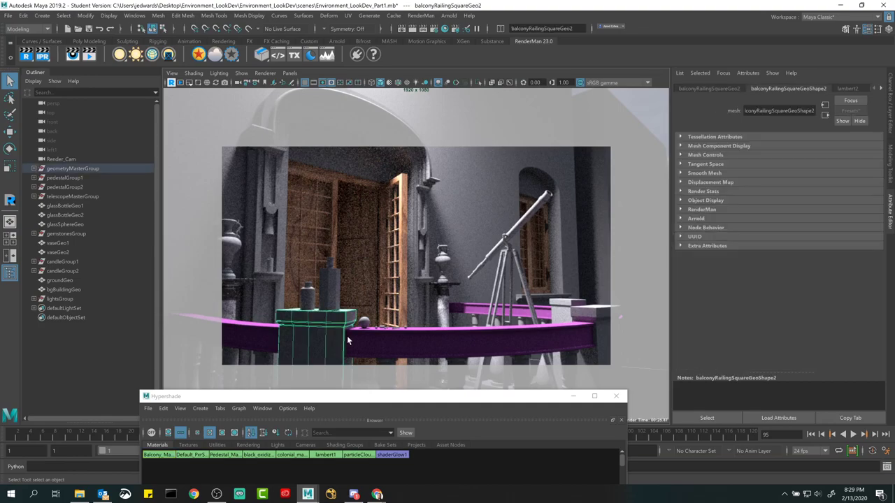
left_click(589, 318)
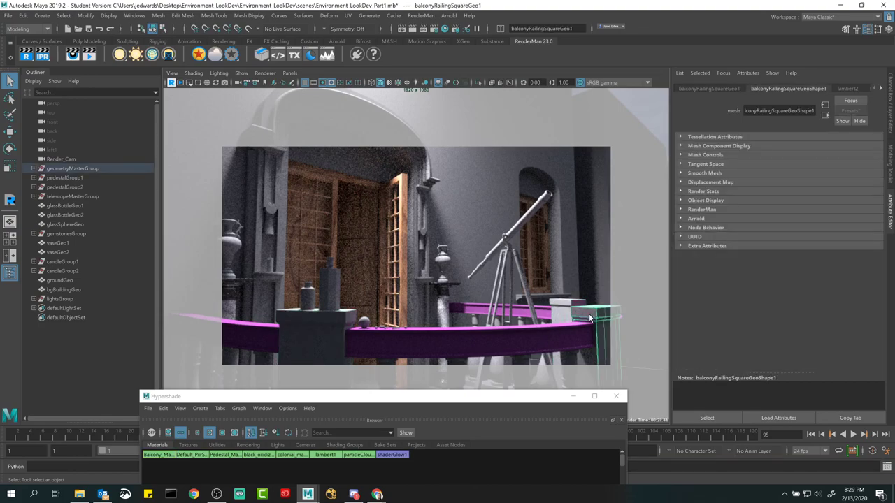
left_click(583, 310)
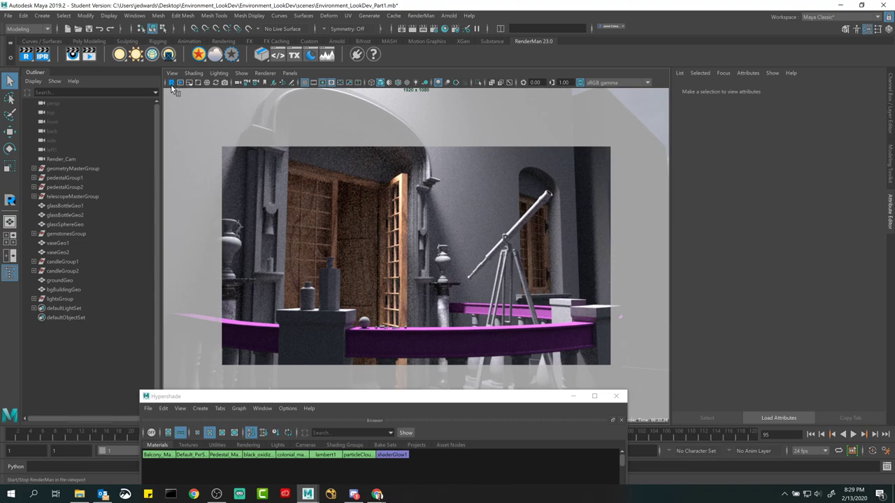
left_click(172, 85)
Select the balcony's three square railing posts and assign them a new PxrSurface material
left_click(491, 328)
left_click(601, 314)
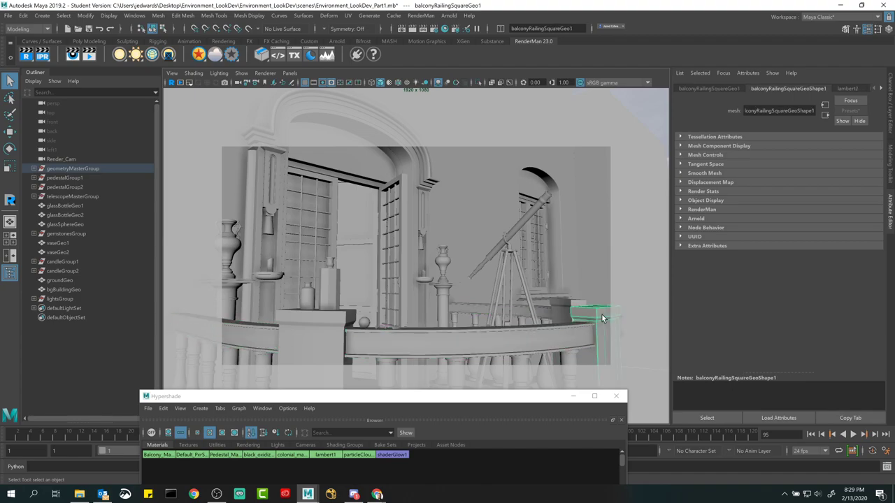
left_click(346, 323)
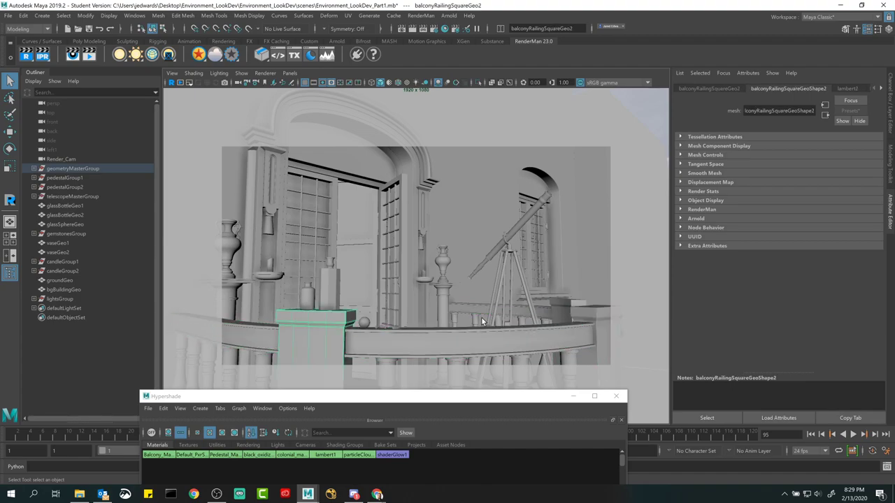
left_click(577, 316)
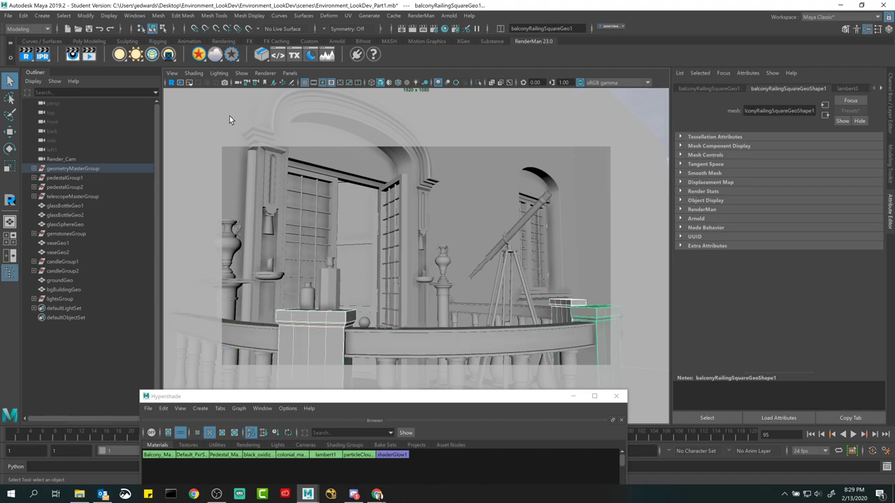
left_click(200, 55)
left_click(216, 61)
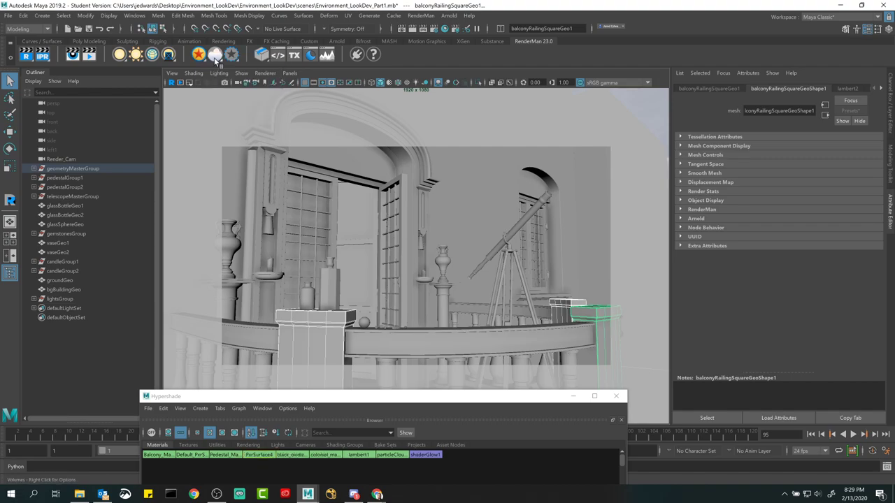
Set PxrSurface4's diffuse color to the purple from the color history and restart the viewport render with the Hypershade minimized
left_click(379, 396)
left_click_drag(379, 395, 371, 167)
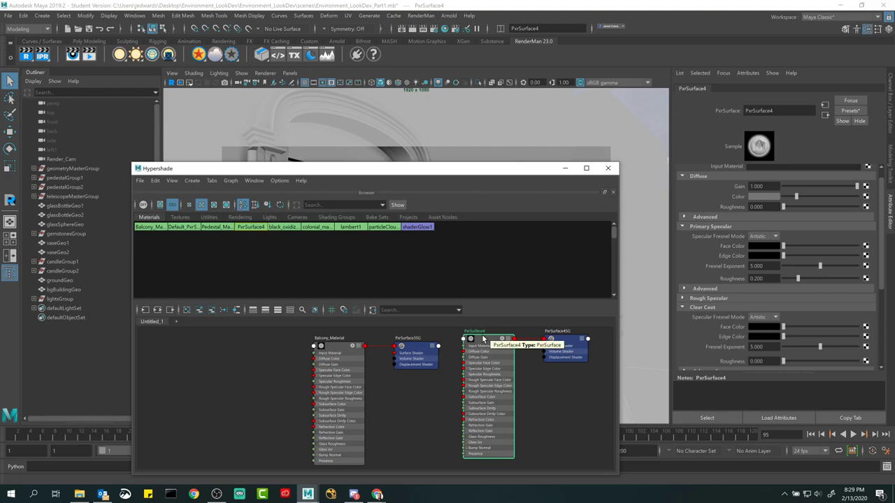
left_click_drag(506, 172, 505, 319)
left_click(766, 197)
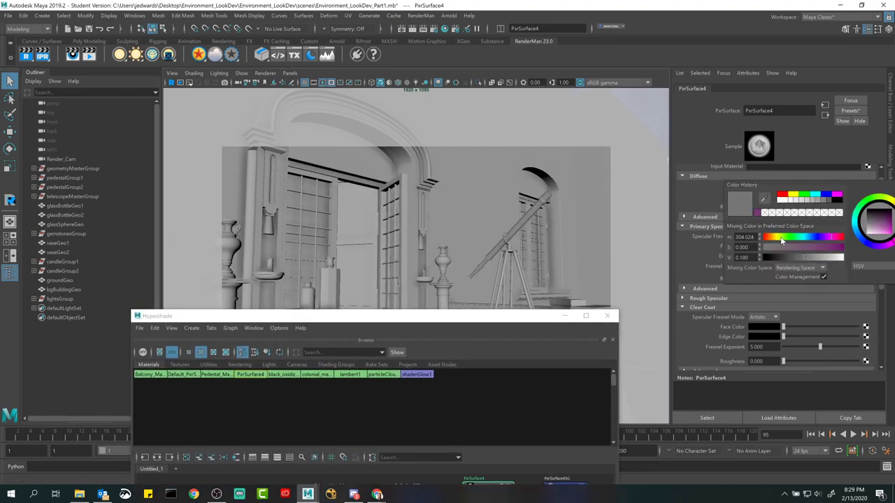
left_click(758, 212)
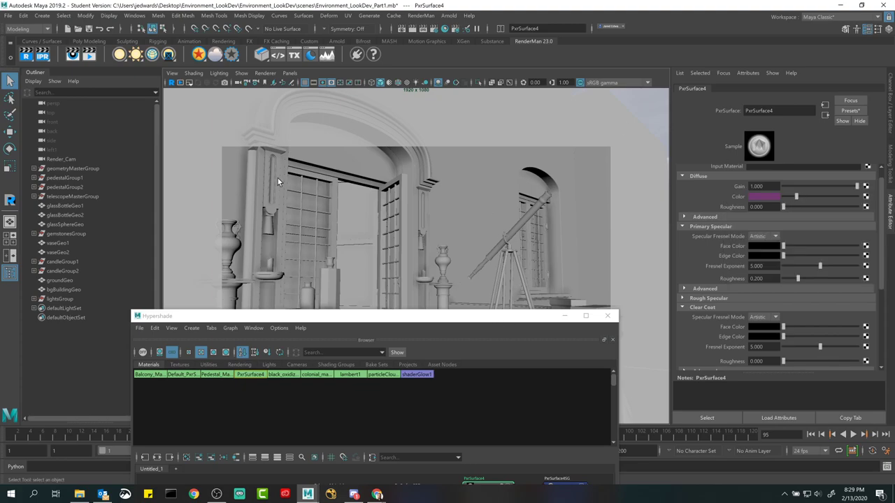
left_click(170, 83)
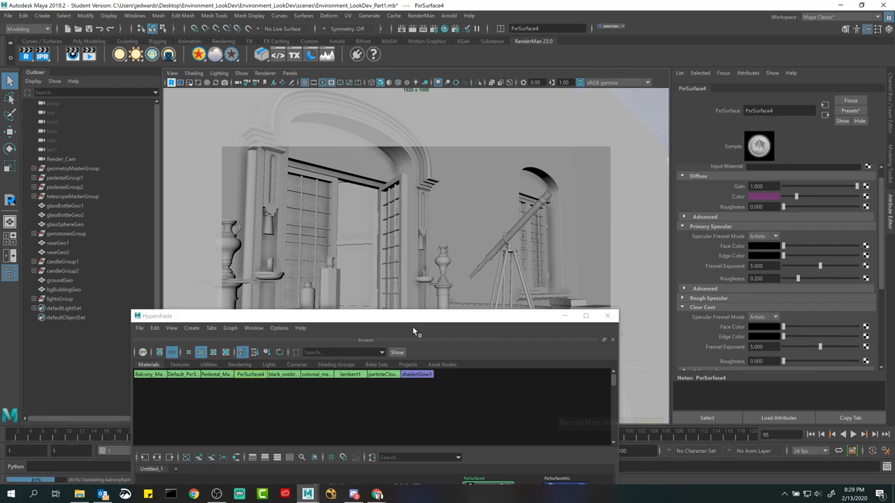
left_click(566, 316)
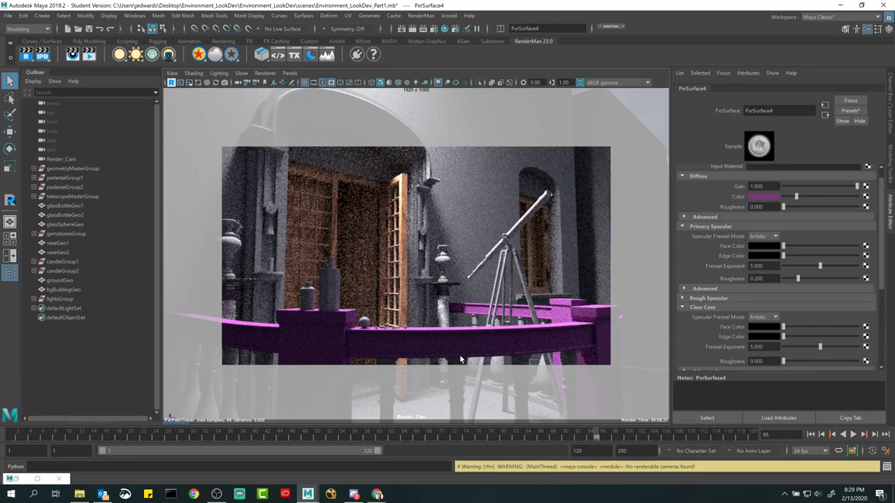
Expand geometryMasterGroup and its balconyGroup in the Outliner to list the balcony's parts
left_click(402, 347)
left_click(33, 168)
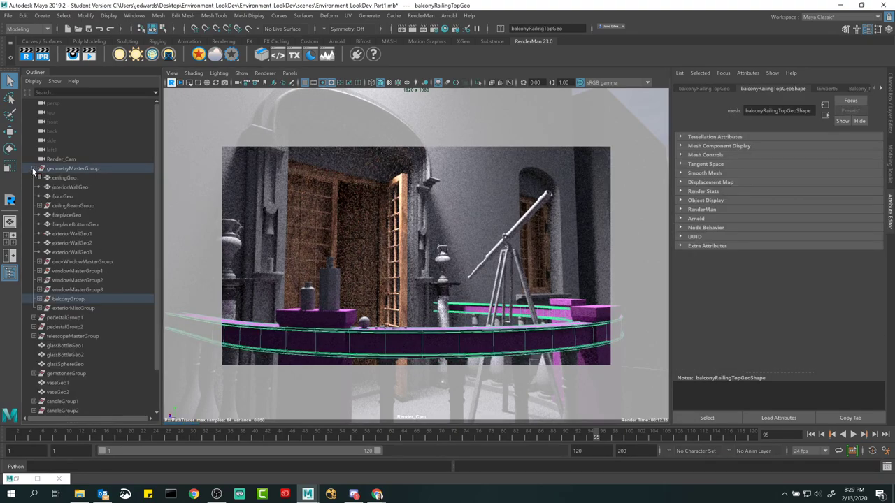
left_click(67, 298)
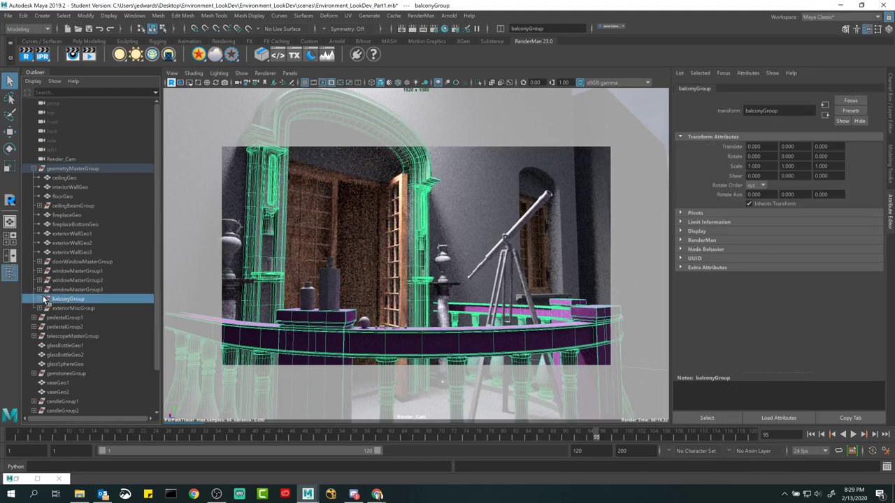
left_click(41, 298)
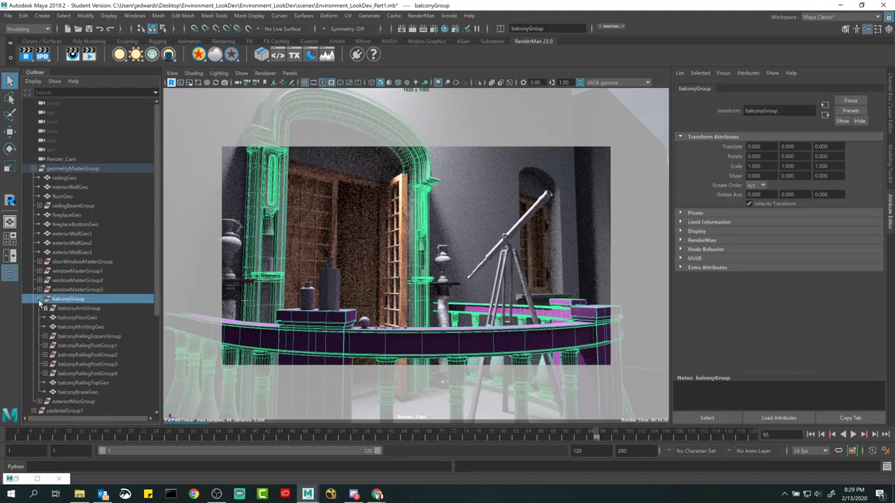
Select balconyRailingPostGroup1 through balconyRailingPostGroup4 together with balconyFloorGeo and assign them a new PxrSurface material
left_click(381, 363)
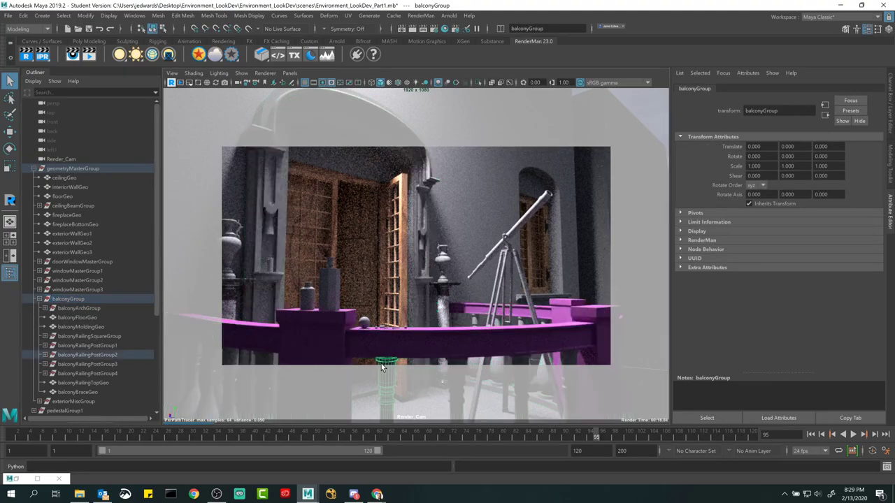
left_click(77, 356)
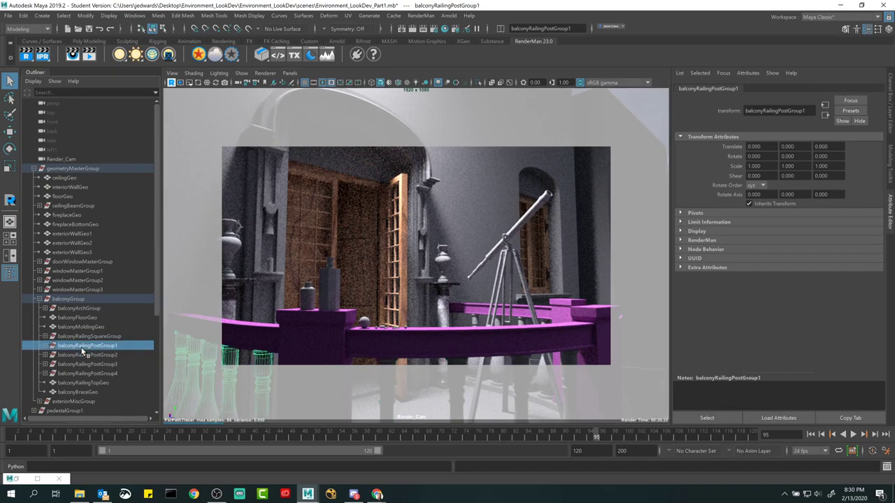
left_click(82, 363)
left_click(82, 374)
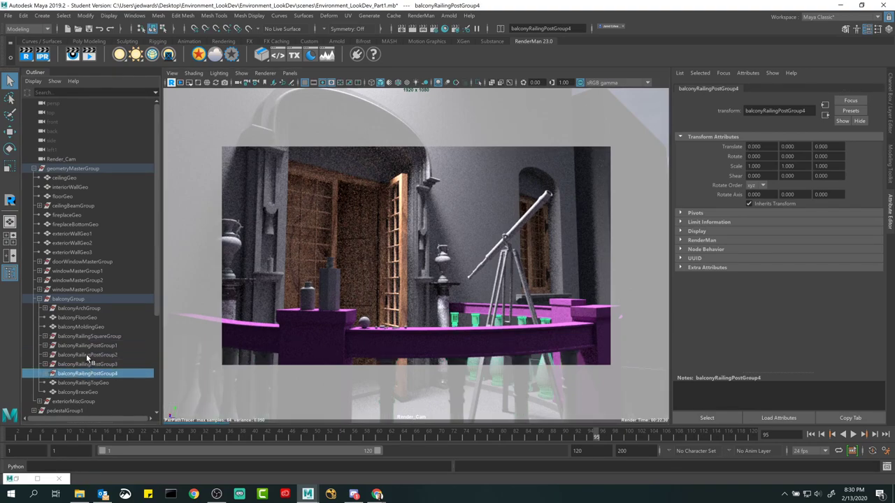
left_click_drag(87, 346, 91, 371)
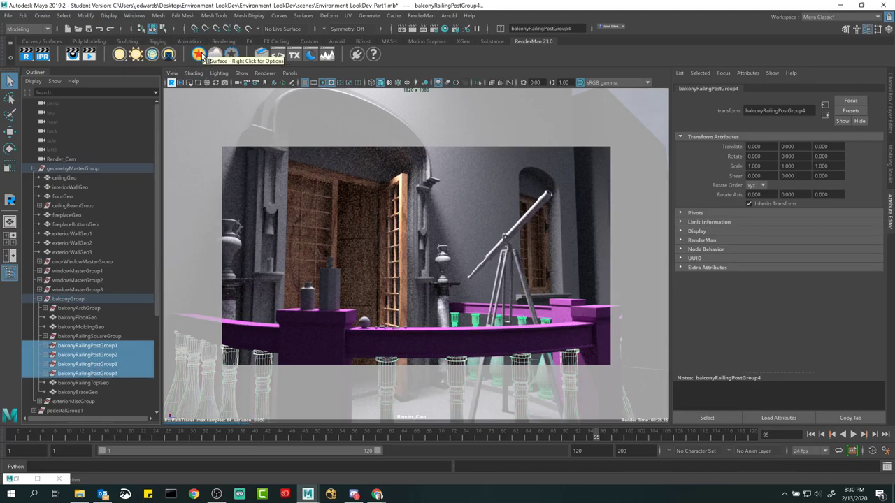
left_click(428, 412, "shift")
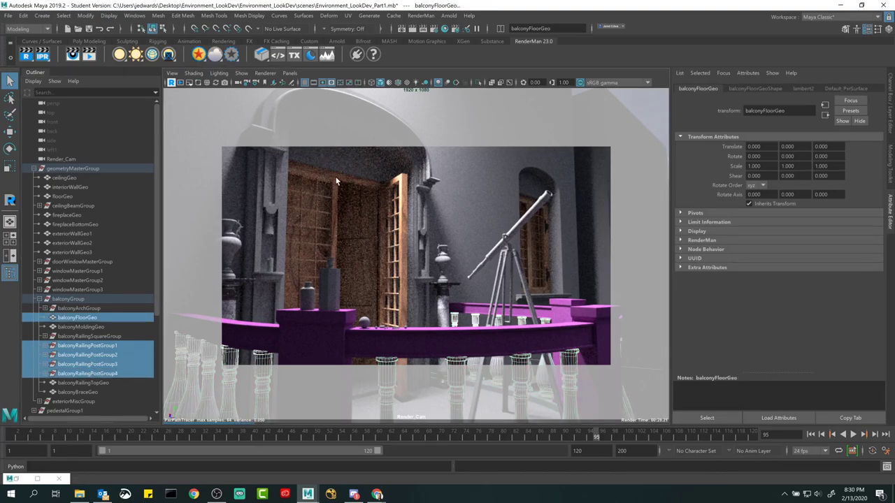
right_click_drag(199, 55, 211, 59)
left_click(212, 57)
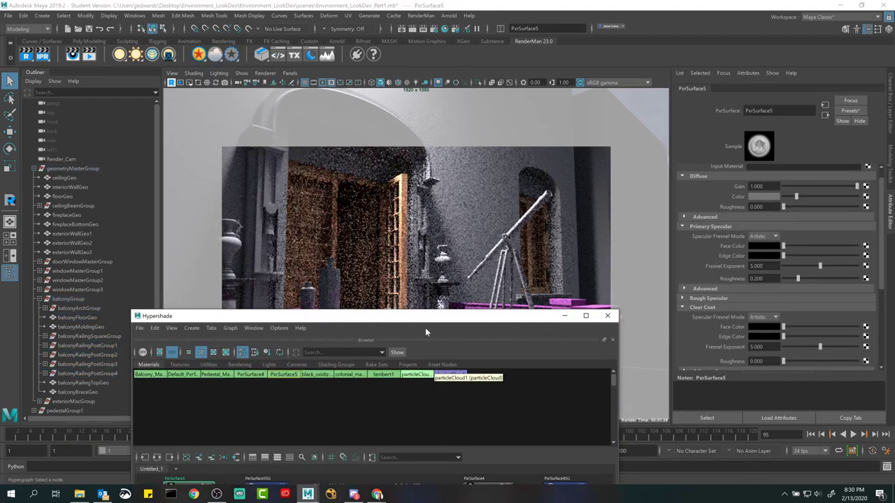
Set PxrSurface5's diffuse color to the same purple from the color history and minimize the Hypershade
left_click_drag(425, 318, 378, 384)
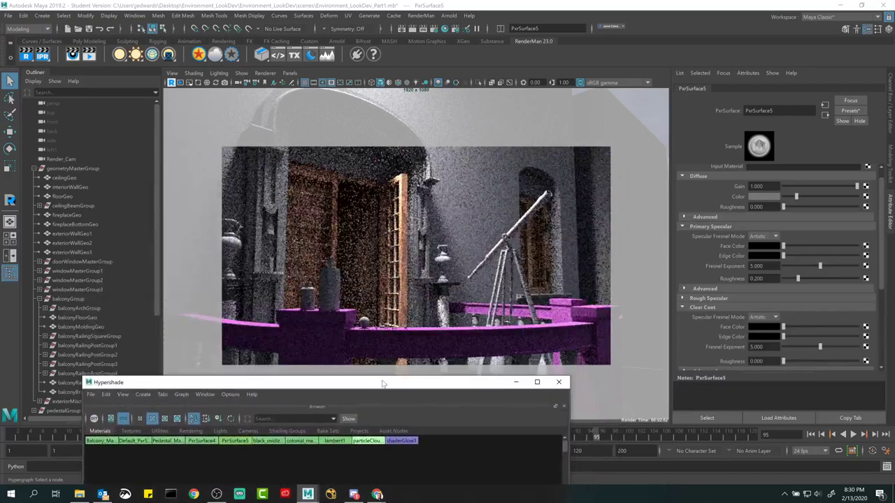
left_click(763, 196)
left_click(751, 213)
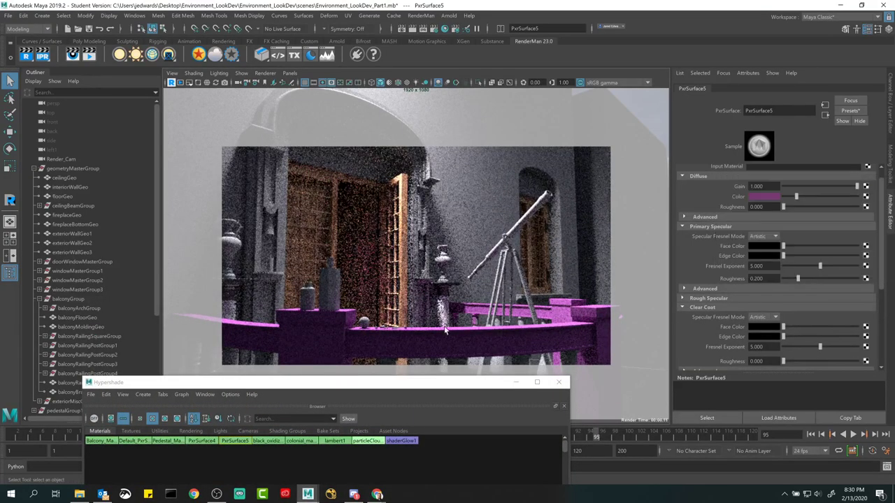
left_click(515, 384)
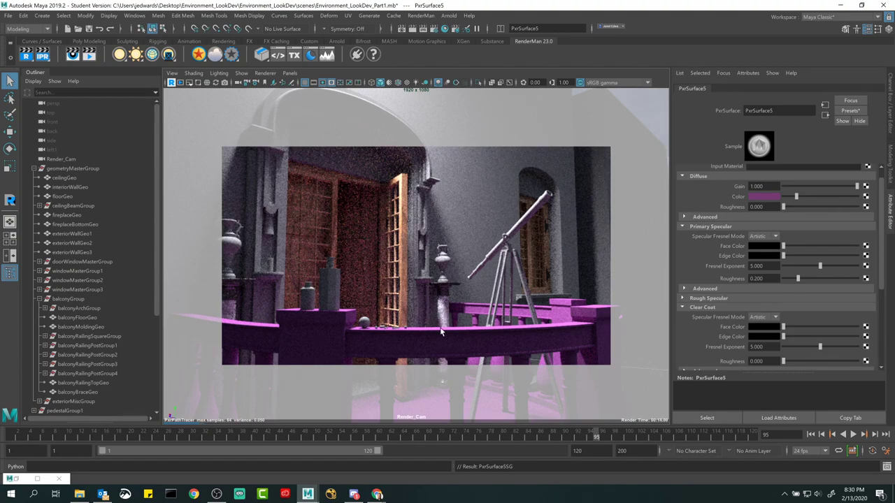
Pause the viewport render to examine the three balcony material networks in the Hypershade, and restart the render
left_click(172, 184)
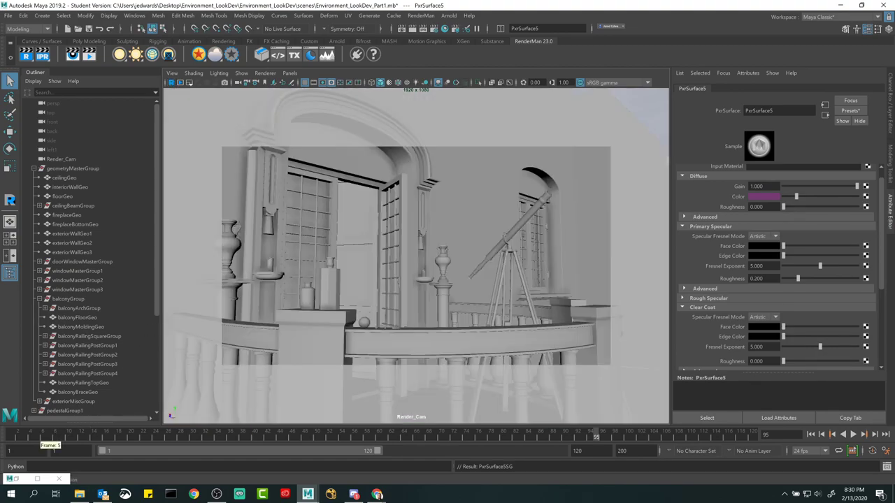
left_click(16, 479)
left_click_drag(330, 384, 409, 104)
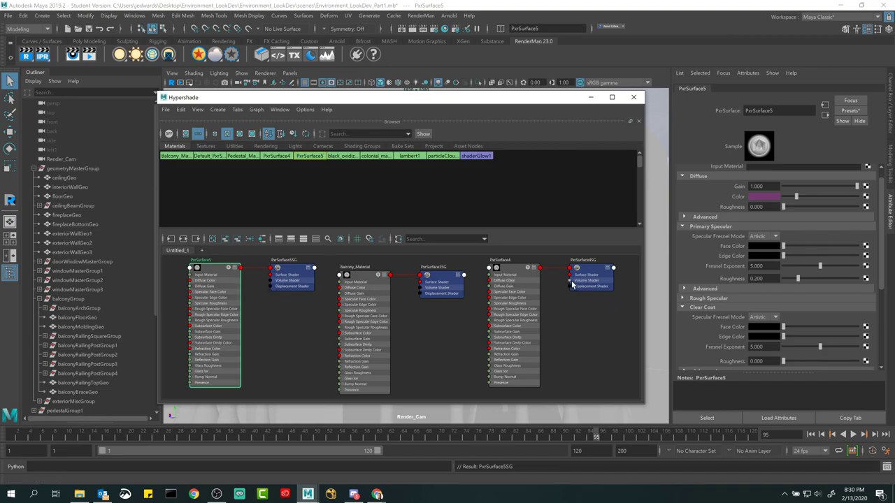
left_click_drag(556, 102, 524, 129)
left_click(564, 125)
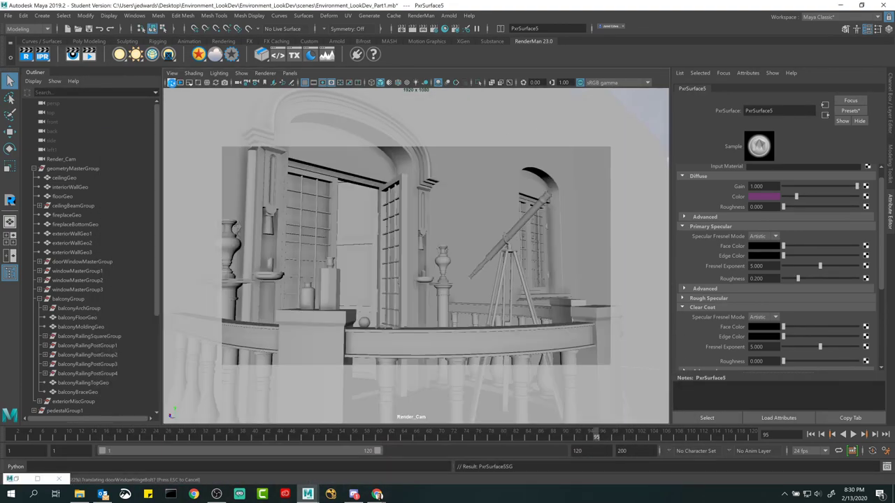
left_click(172, 83)
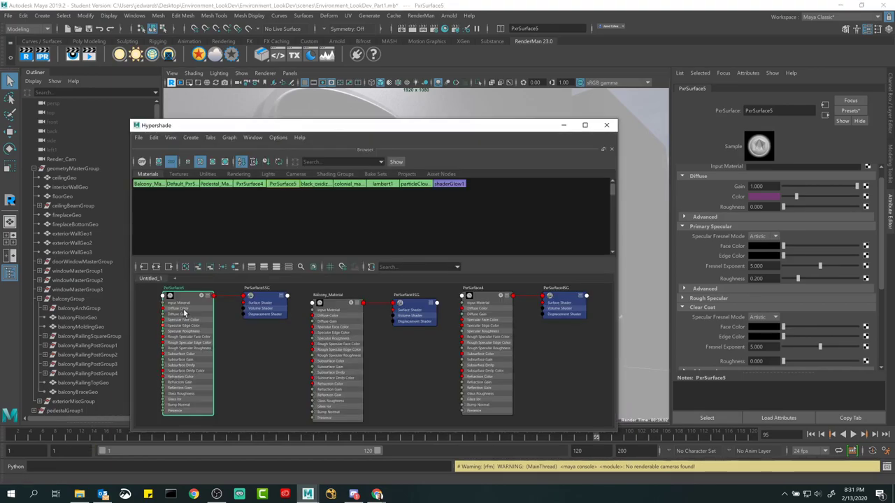
Change Balcony_Material's diffuse color to green with hue 115.244, saturation 0.759 and value 0.180, keeping the render uncovered
left_click(329, 308)
left_click_drag(515, 131, 544, 393)
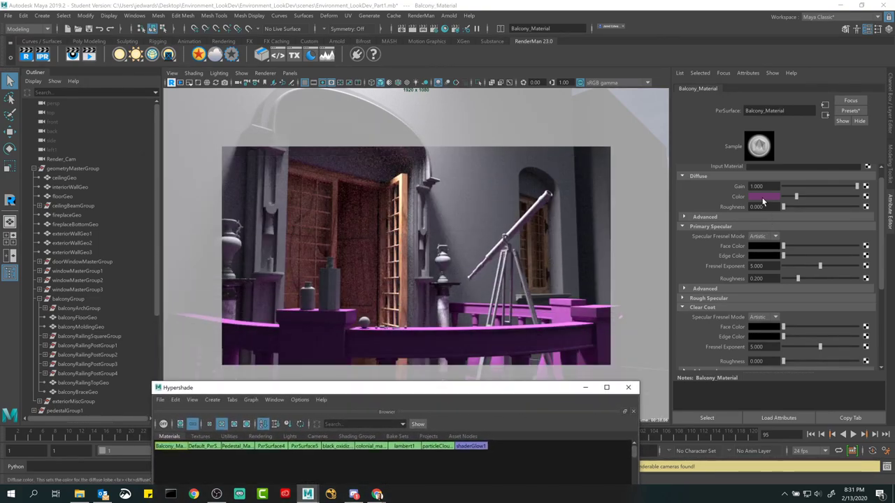
left_click(763, 198)
left_click(780, 238)
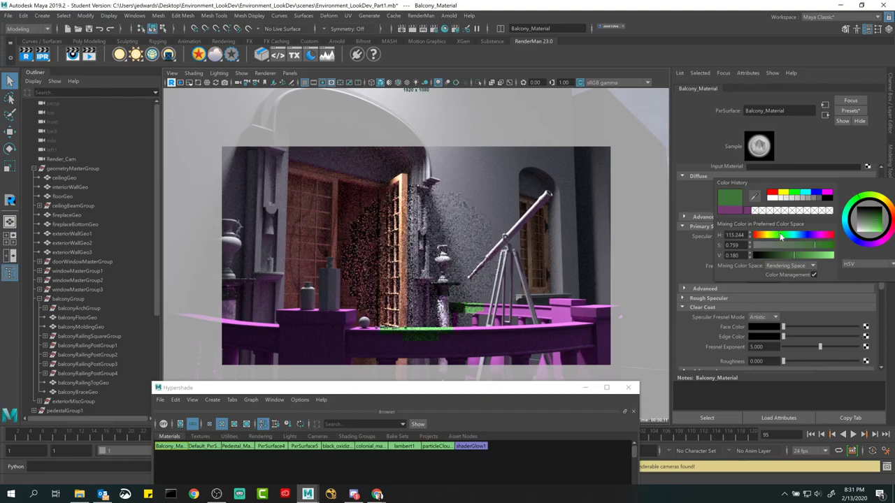
left_click_drag(494, 391, 494, 406)
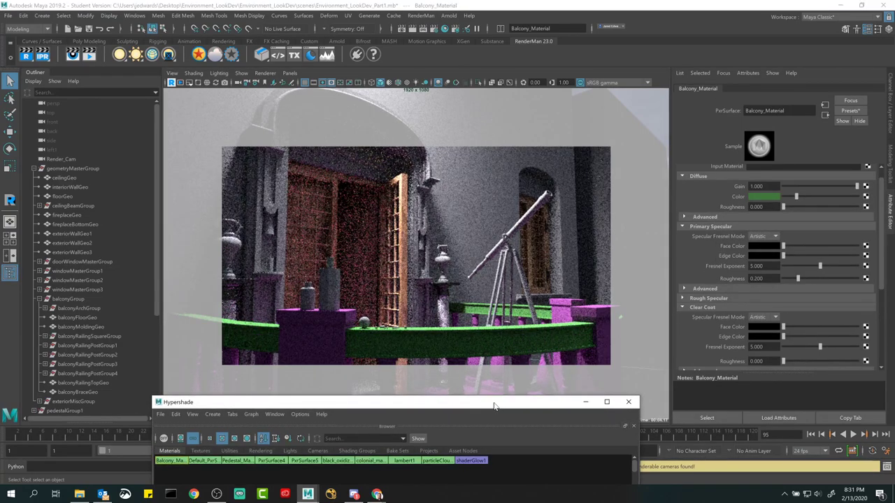
Select the square balcony railing post and set PxrSurface4's diffuse color to the green from the color history
left_click_drag(493, 405, 490, 438)
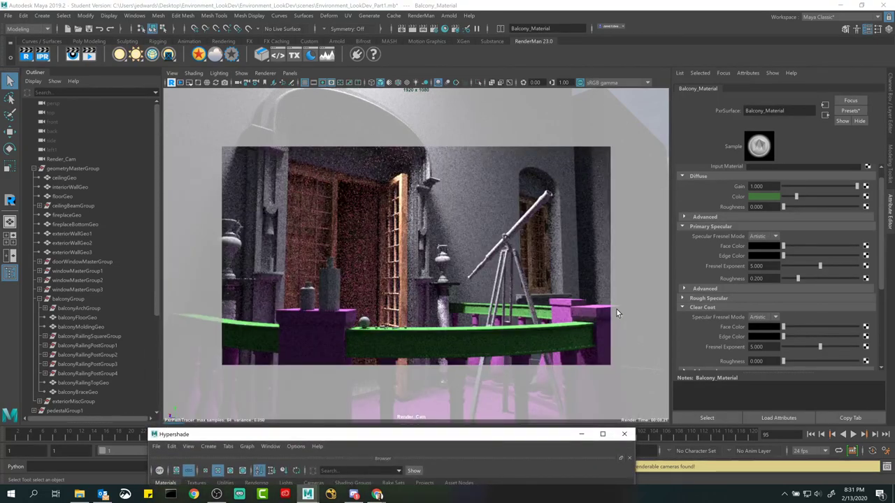
left_click(605, 317)
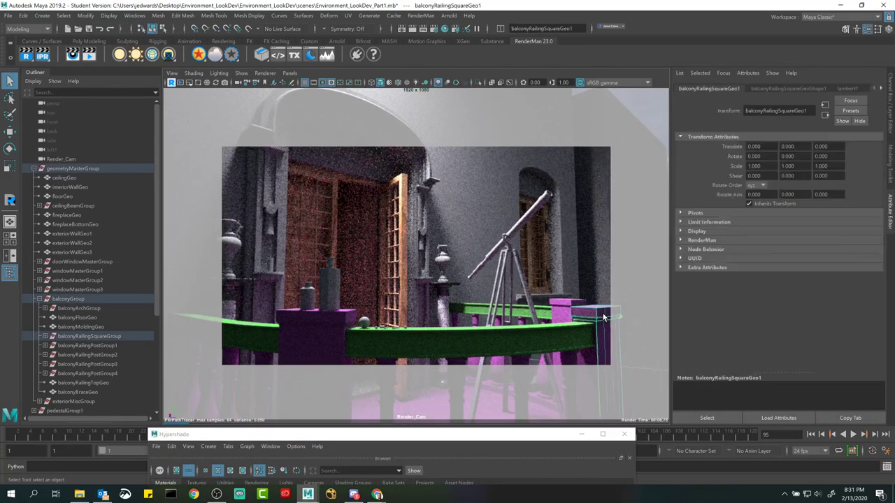
left_click(880, 88)
left_click(854, 88)
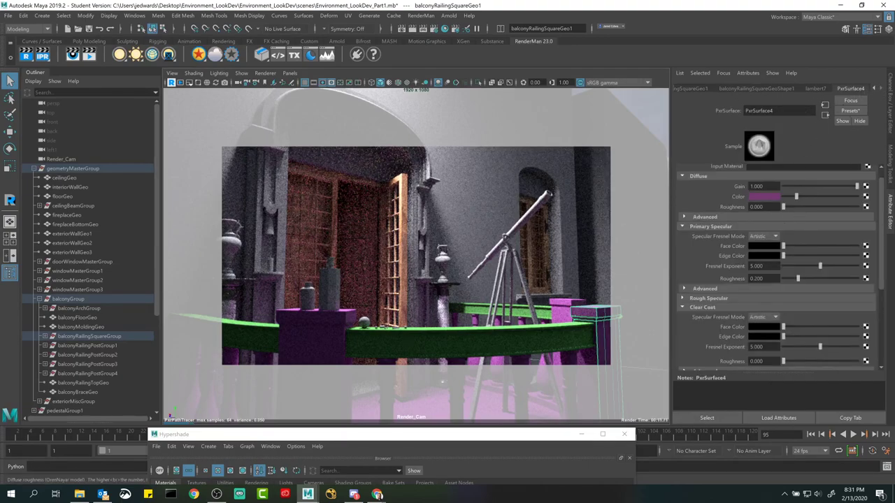
left_click(764, 197)
left_click(755, 214)
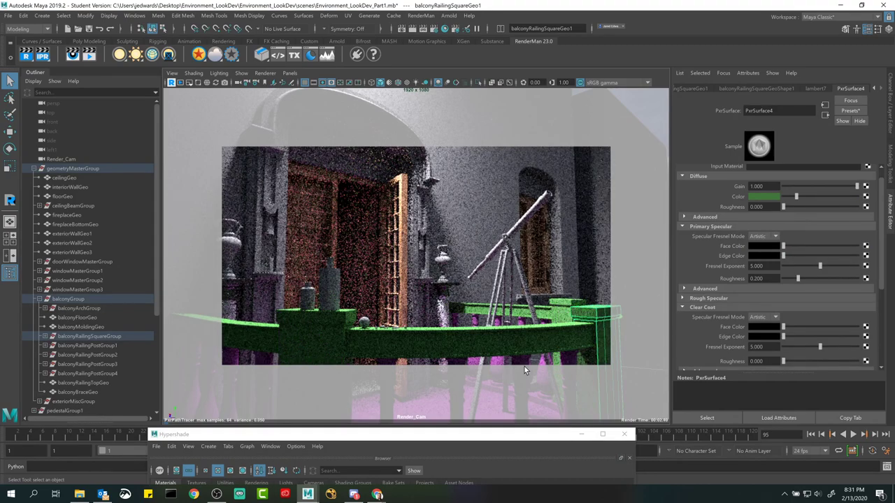
Select a balcony baluster and set PxrSurface5's diffuse color to the same green from the color history
left_click(524, 366)
left_click(773, 196)
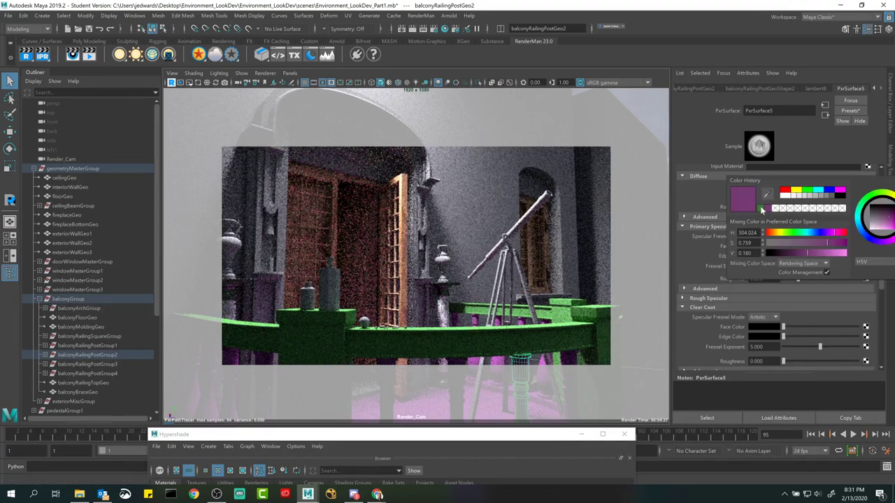
left_click(760, 208)
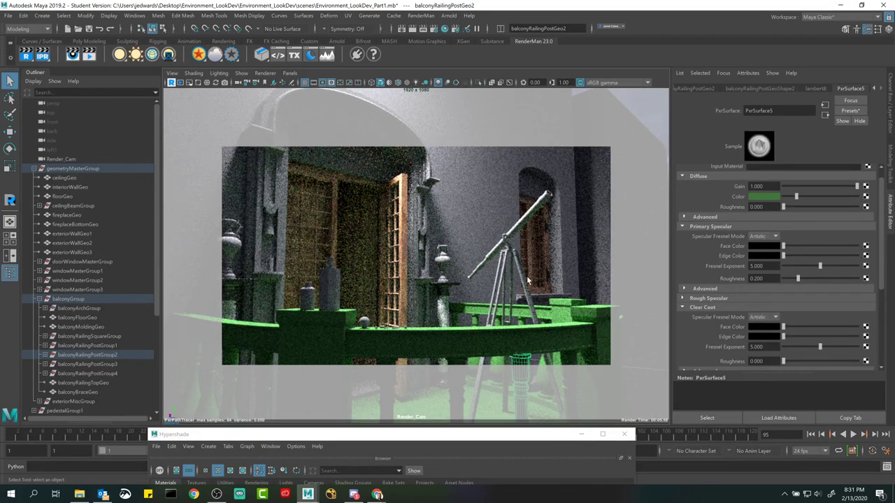
Stop the viewport render and examine the Balcony_Material network in the Hypershade, keeping the balcony model uncovered
left_click_drag(491, 434, 499, 134)
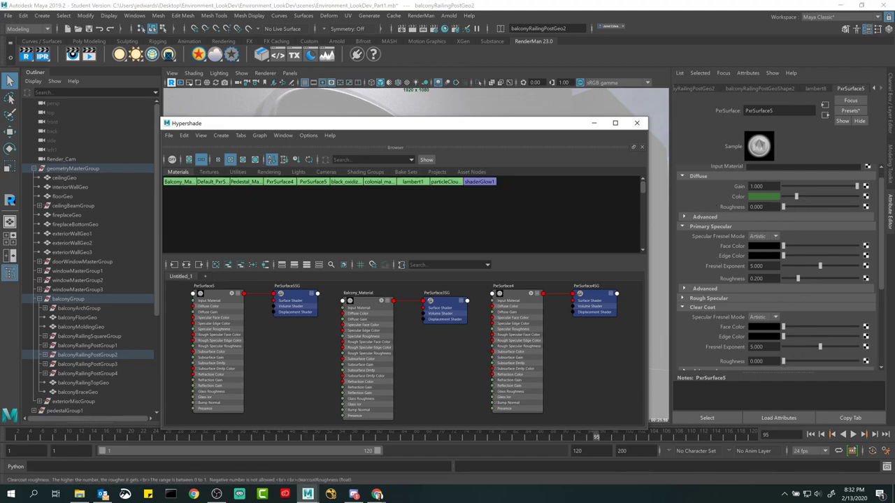
left_click_drag(506, 126, 543, 403)
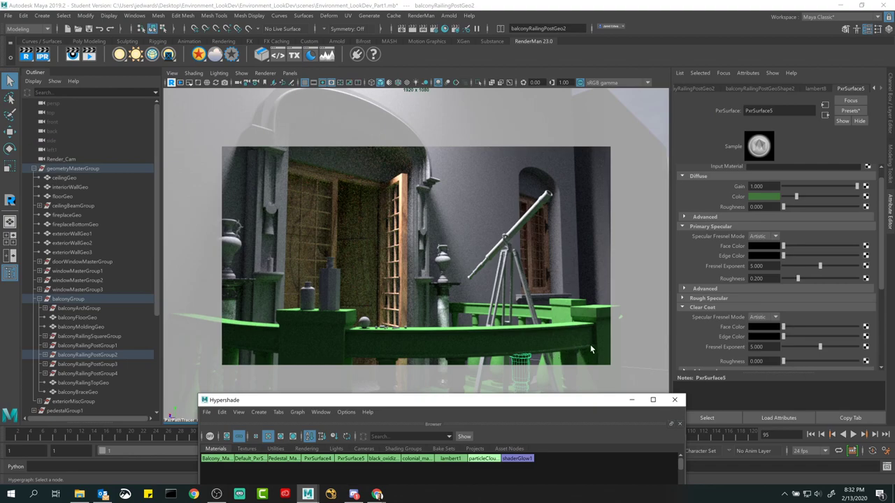
left_click_drag(499, 407, 497, 327)
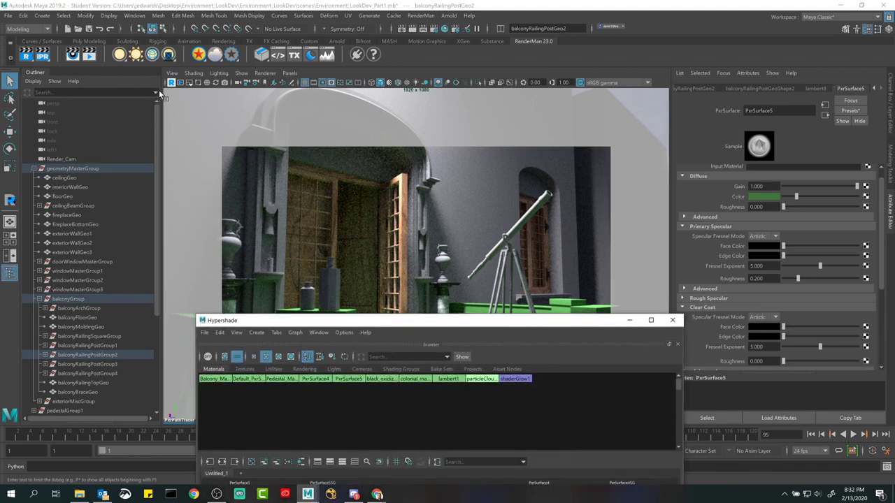
left_click(417, 276)
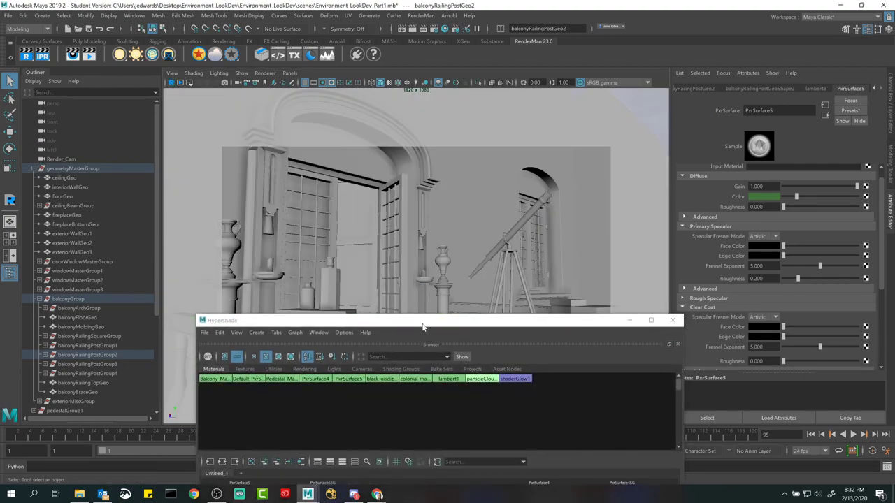
left_click_drag(422, 326, 415, 85)
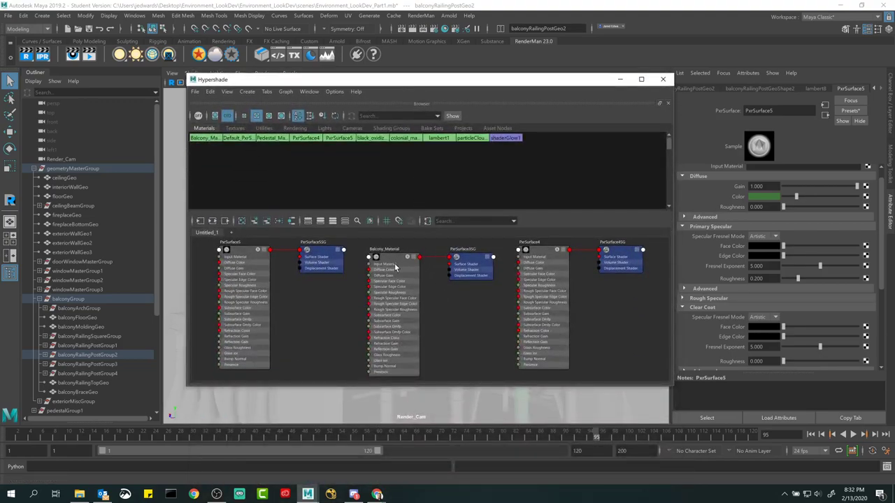
left_click(385, 259)
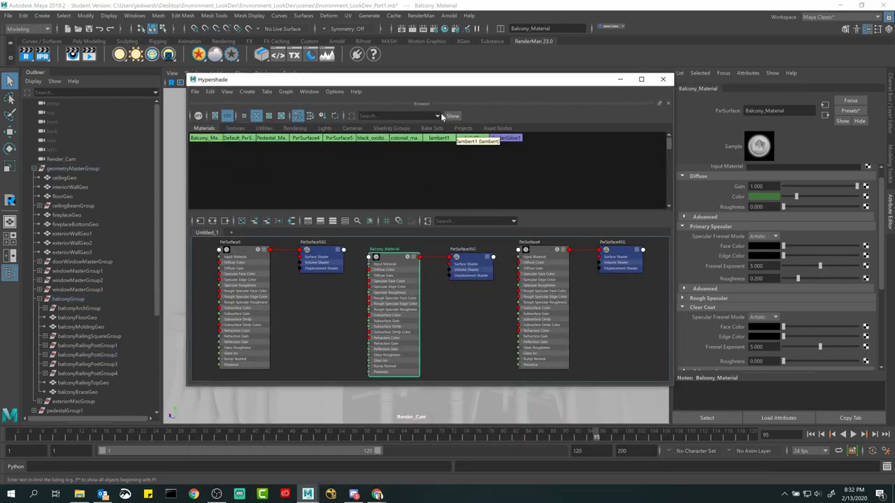
left_click_drag(444, 85, 735, 98)
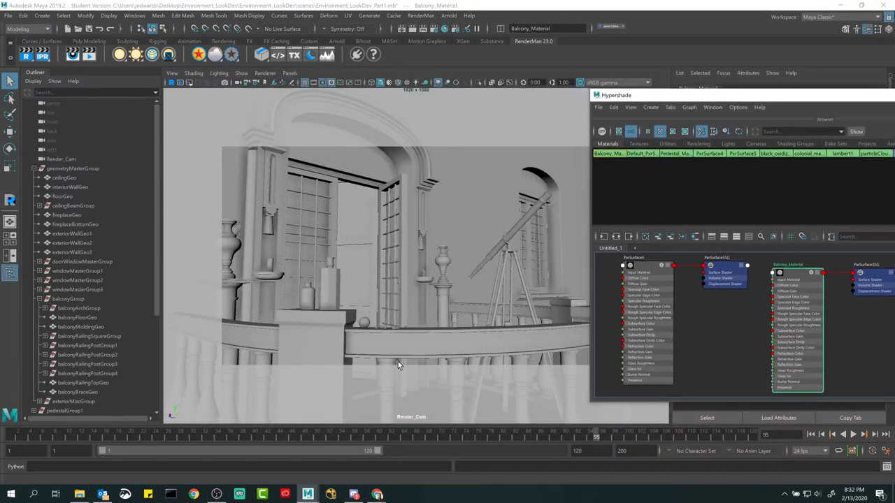
Select balconyRailingSquareGroup and assign the existing Balcony_Material to it from the Hypershade
left_click(335, 350)
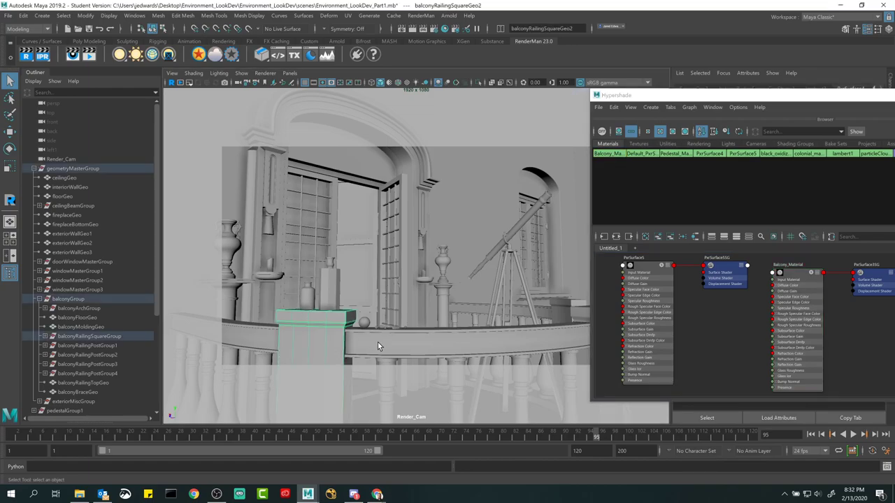
left_click(376, 343)
left_click(318, 340)
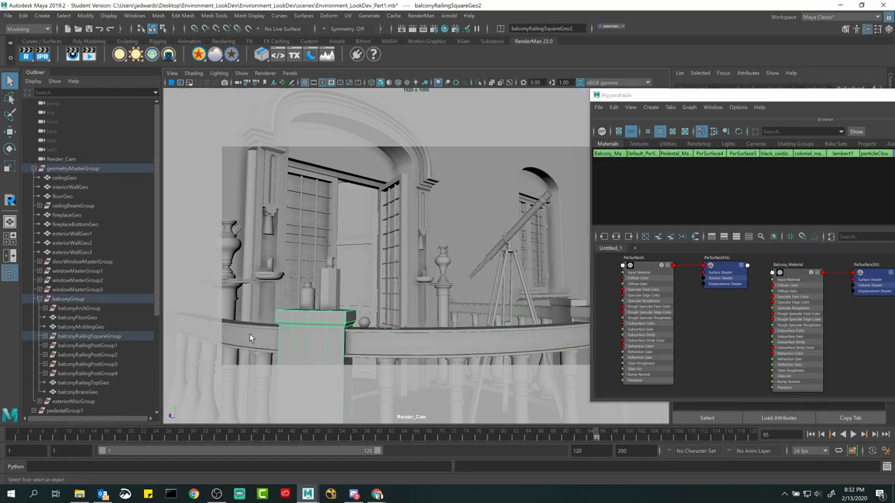
left_click(96, 338)
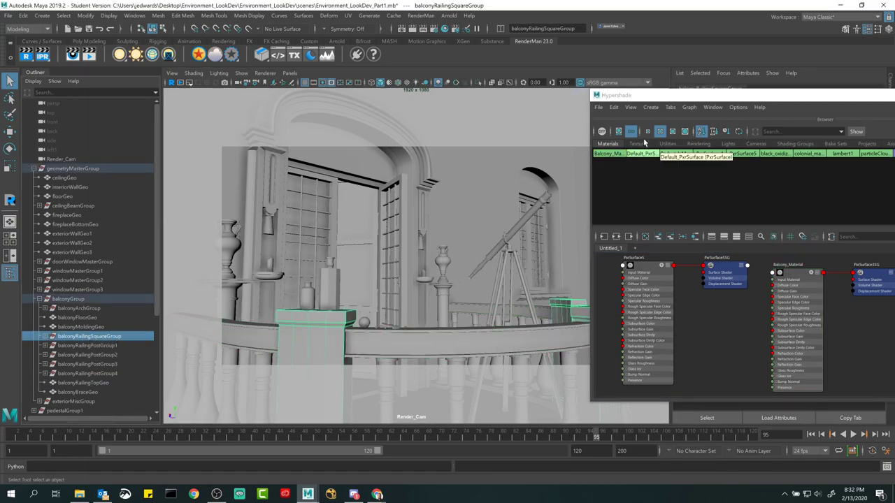
left_click_drag(713, 94, 344, 83)
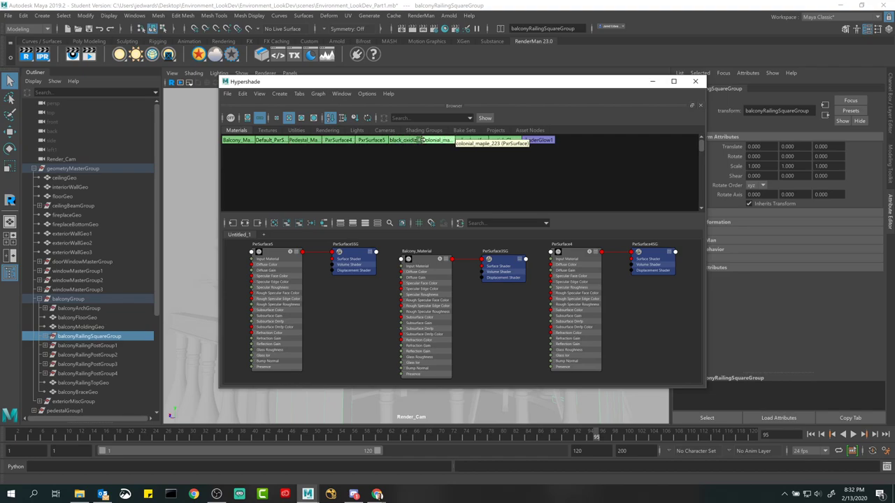
right_click(238, 142)
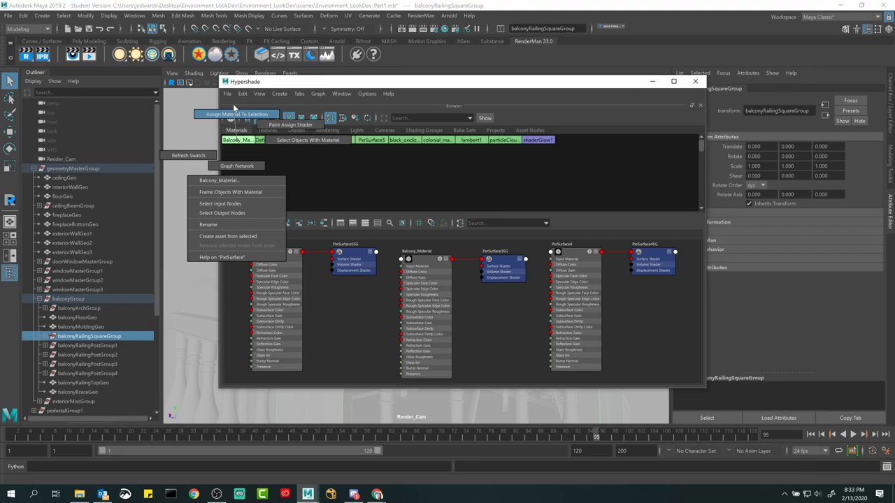
left_click(235, 110)
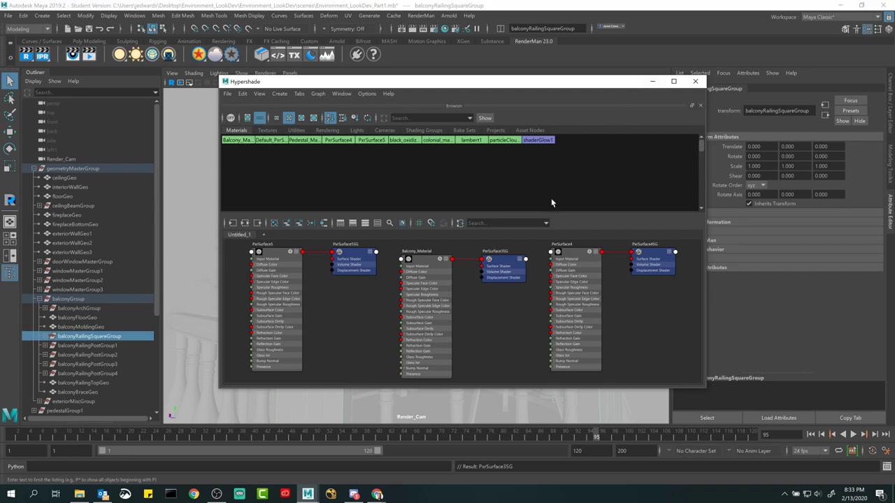
Select balconyRailingSquareGeo1 and inspect its assigned material's attributes
left_click_drag(565, 82, 600, 407)
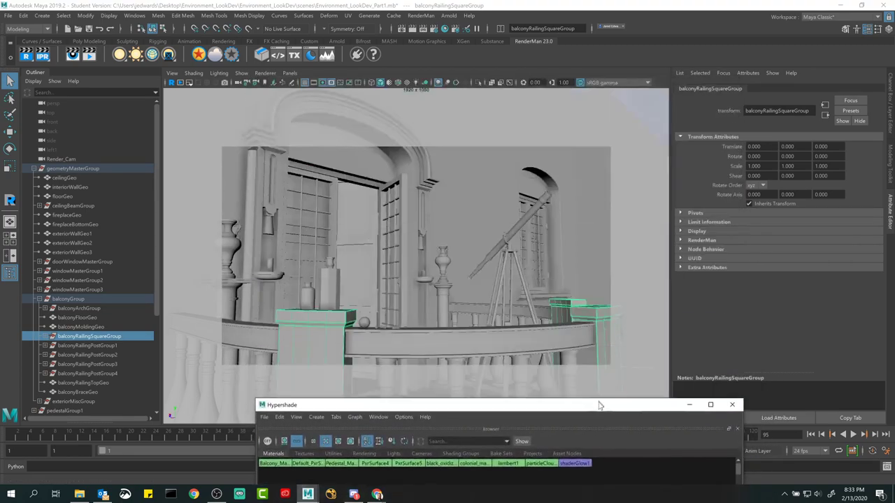
left_click(593, 311)
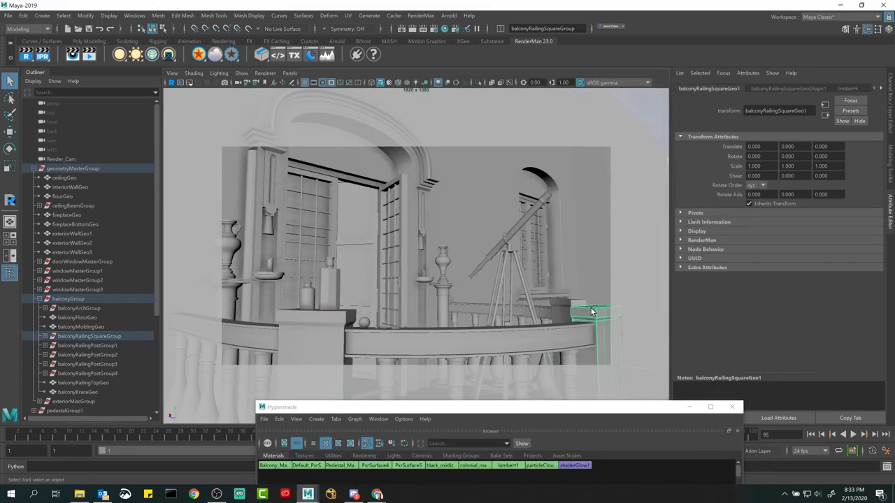
left_click(880, 89)
left_click(853, 88)
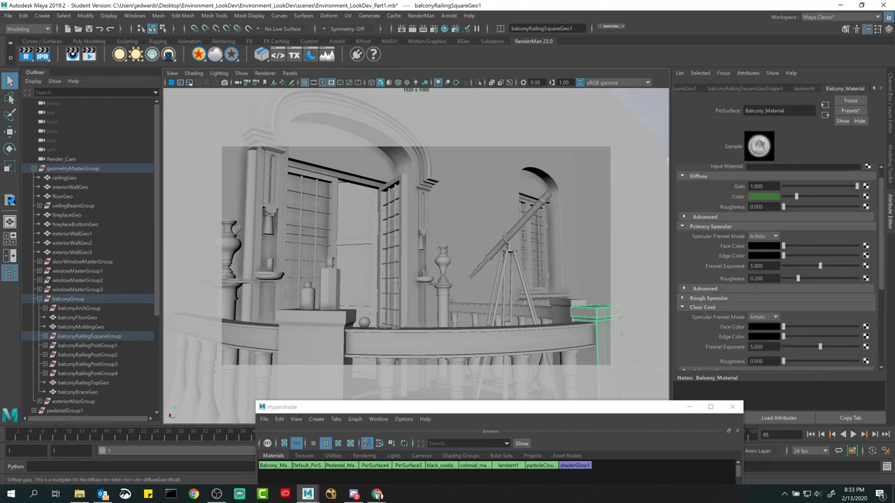
Compare the PxrSurface4, PxrSurface5 and Balcony_Material nodes in the Hypershade against the balcony model
left_click_drag(490, 407, 500, 104)
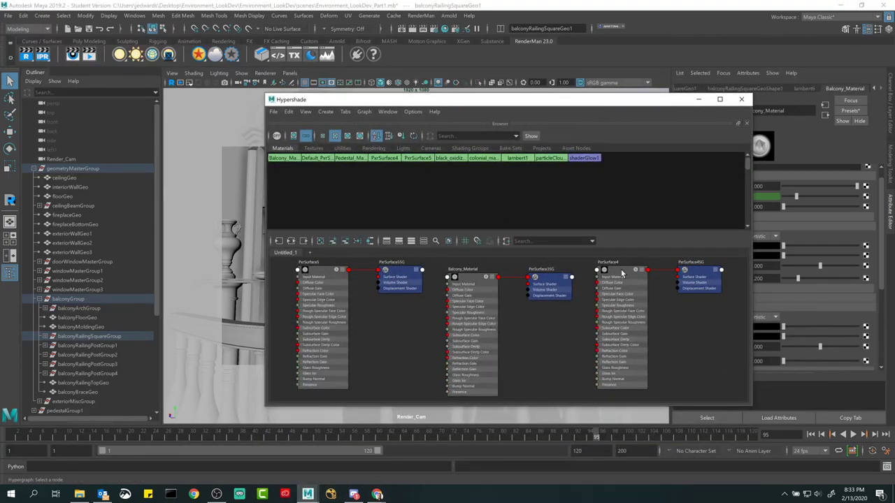
left_click(622, 274)
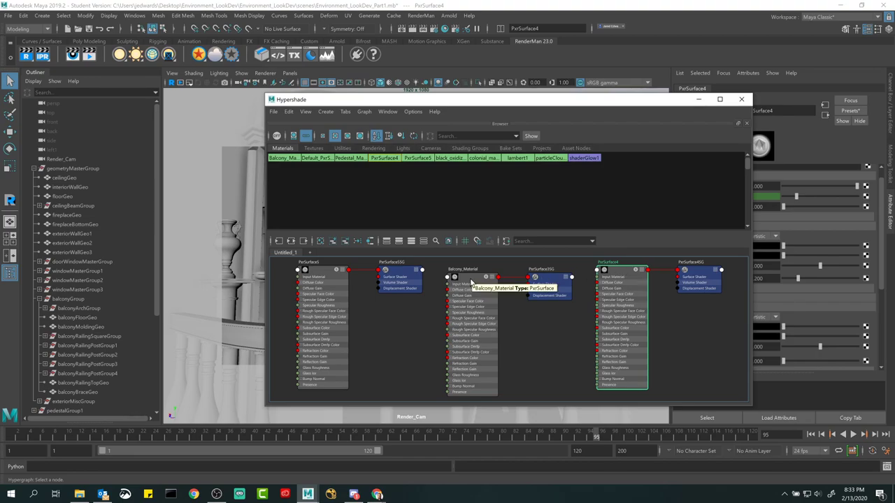
left_click_drag(472, 105, 674, 126)
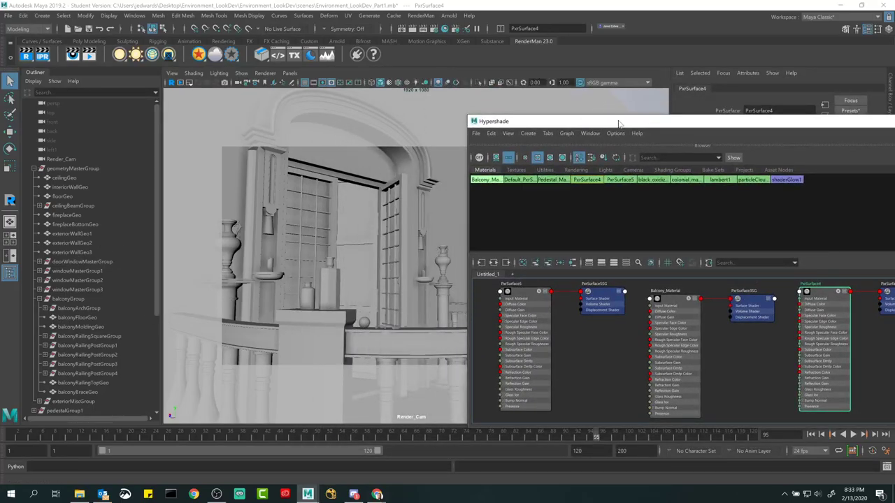
left_click_drag(618, 123, 400, 90)
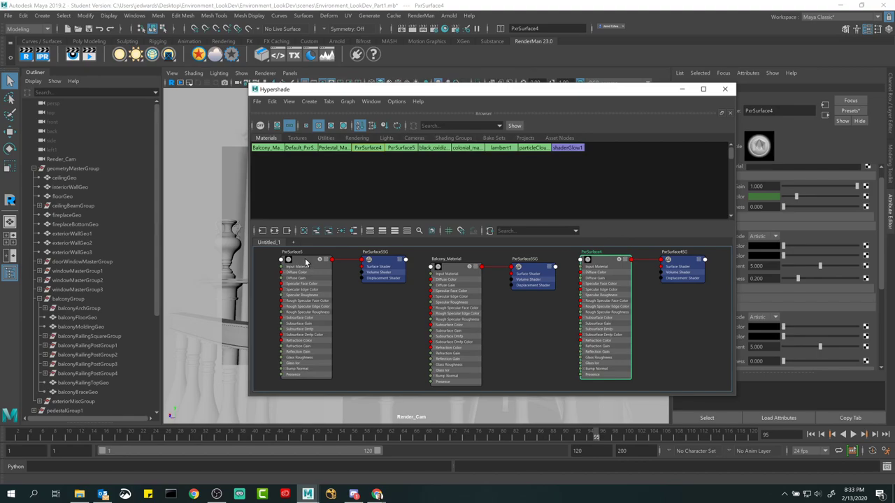
left_click_drag(306, 263, 296, 269)
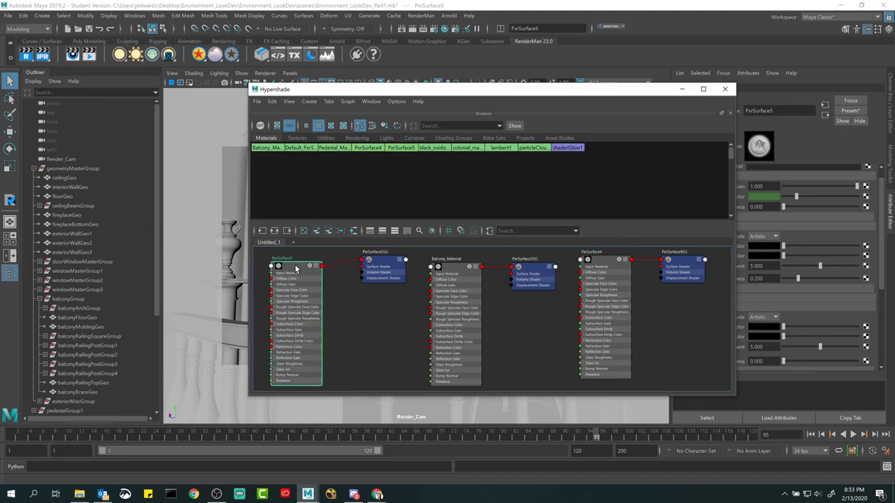
left_click(450, 269)
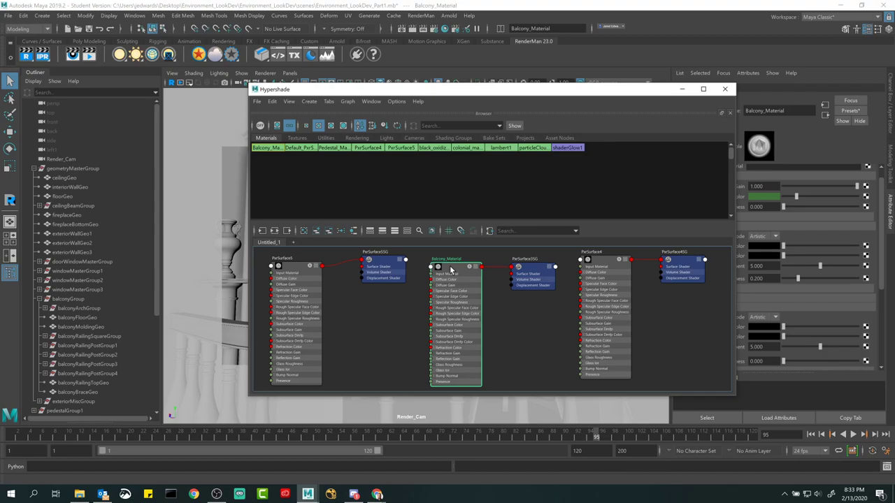
left_click(371, 205)
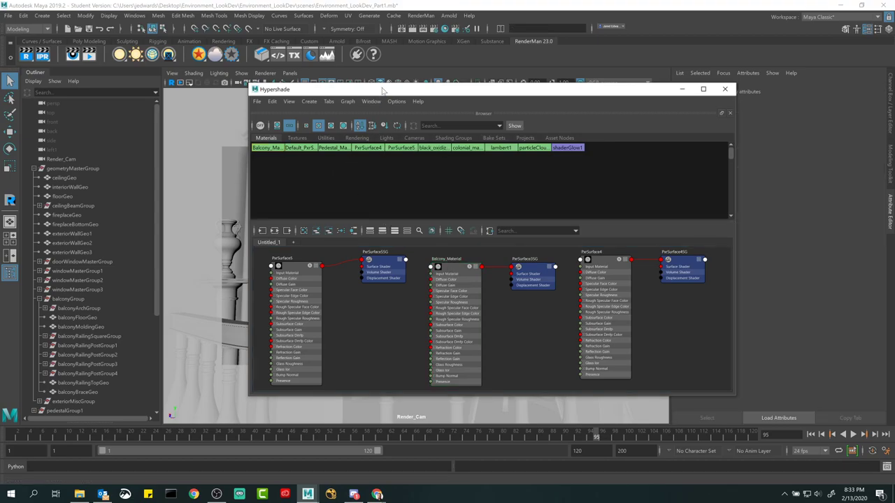
left_click_drag(382, 90, 587, 117)
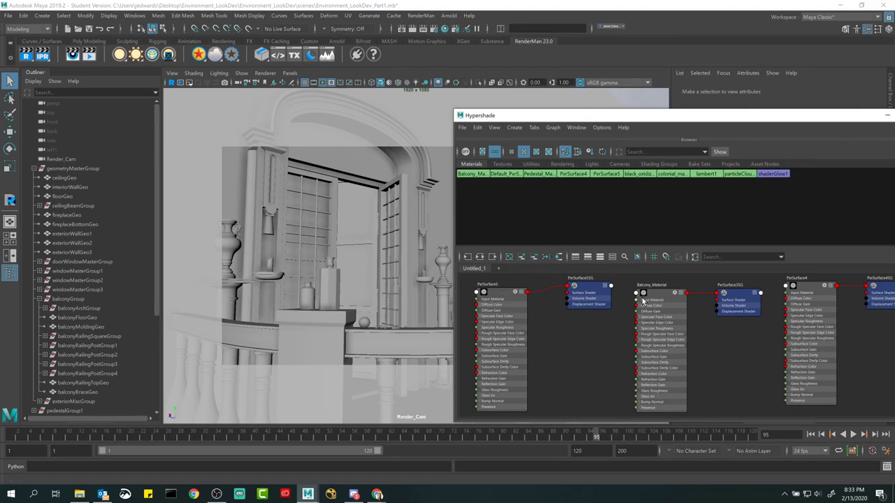
left_click_drag(616, 120, 775, 115)
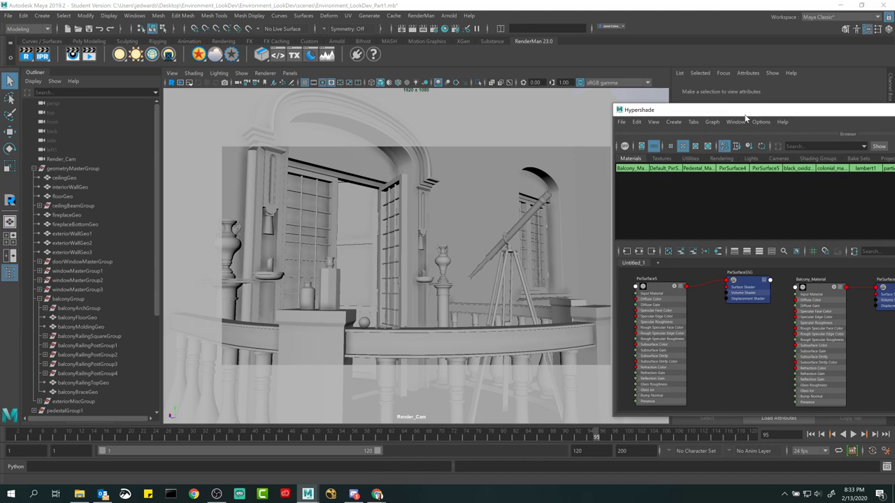
Select the objects that use PxrSurface4 and those that use PxrSurface5 to check where each material is assigned
right_click(733, 173)
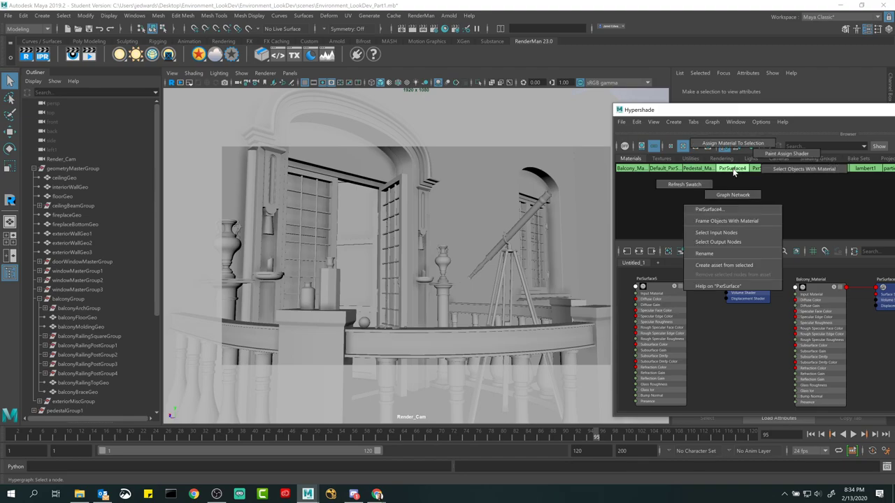
left_click(784, 167)
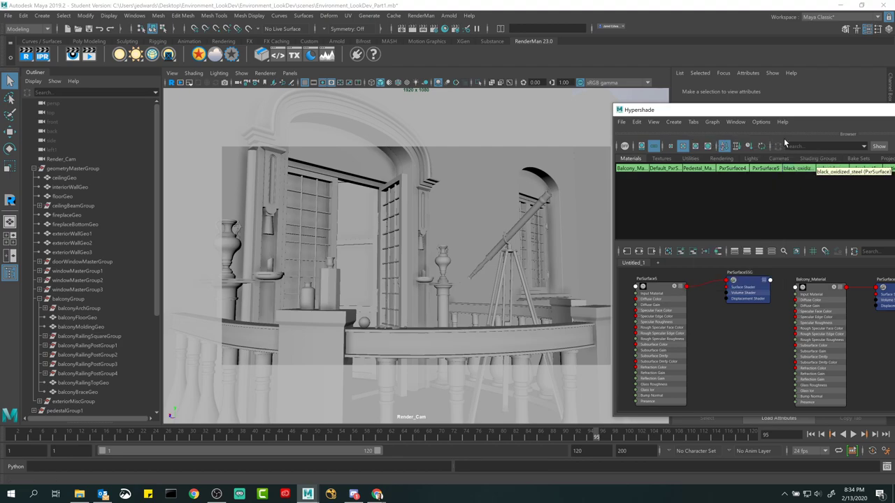
left_click_drag(786, 112, 677, 102)
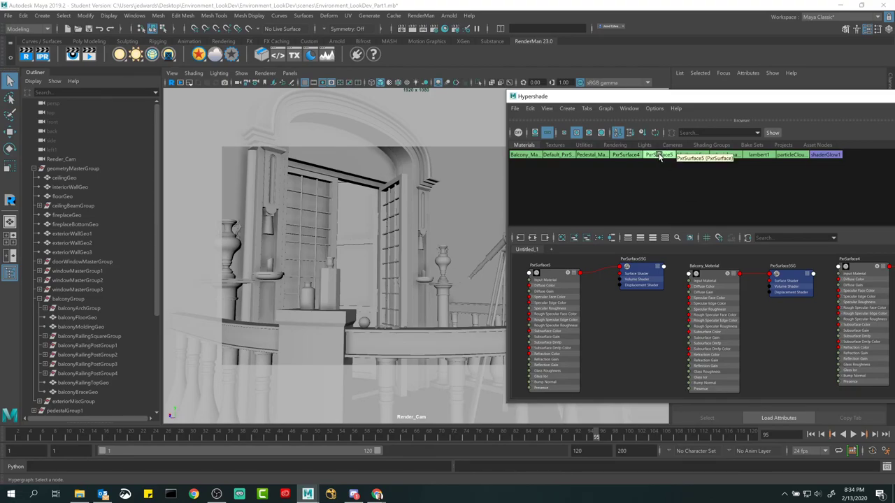
right_click(660, 156)
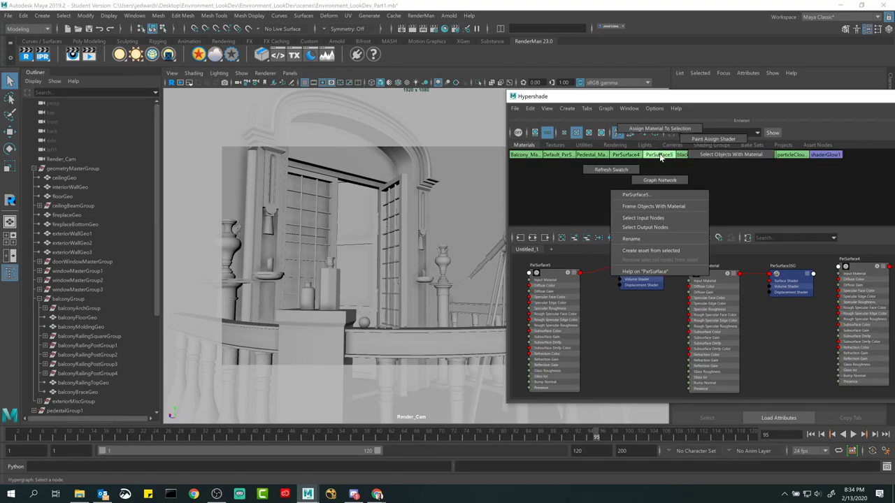
left_click(728, 153)
left_click_drag(664, 96, 699, 99)
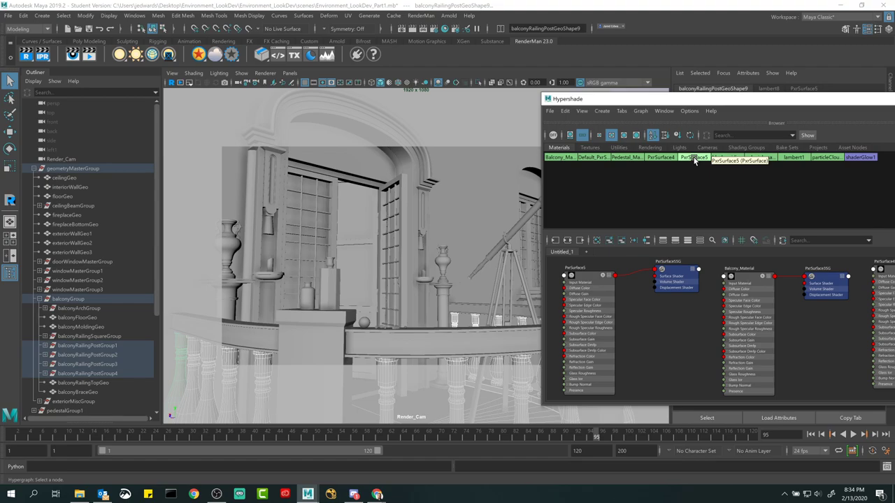
Assign Pedestal_Material to the selected railing posts and select all objects that use that material
right_click(632, 159)
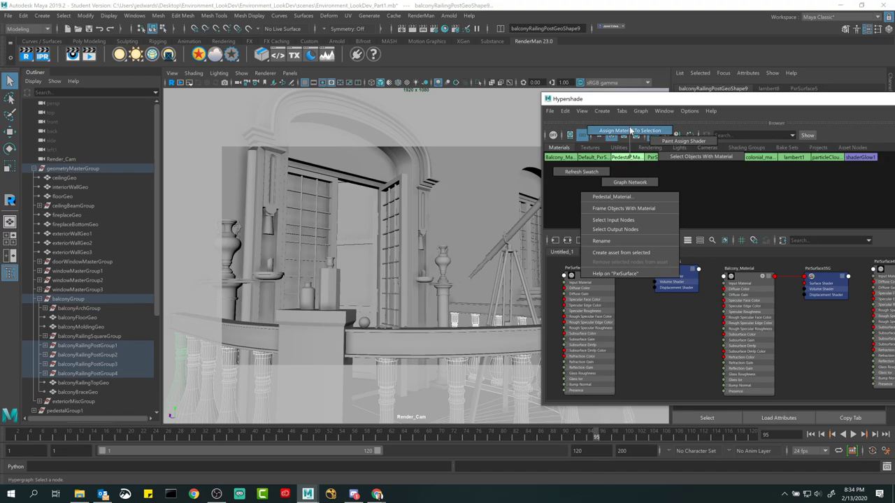
left_click(632, 130)
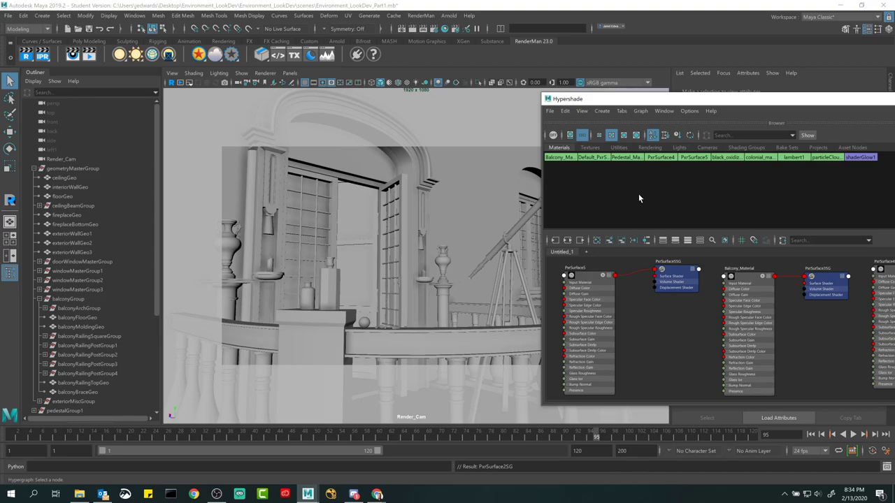
right_click(630, 159)
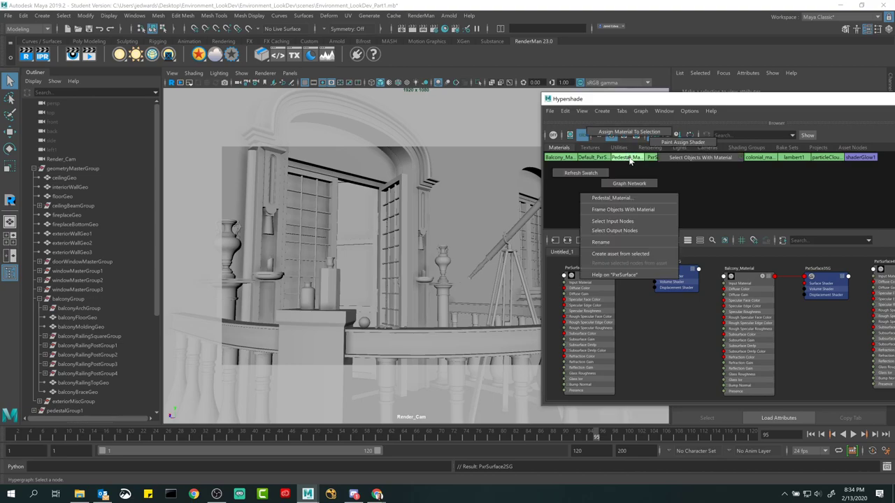
left_click(711, 159)
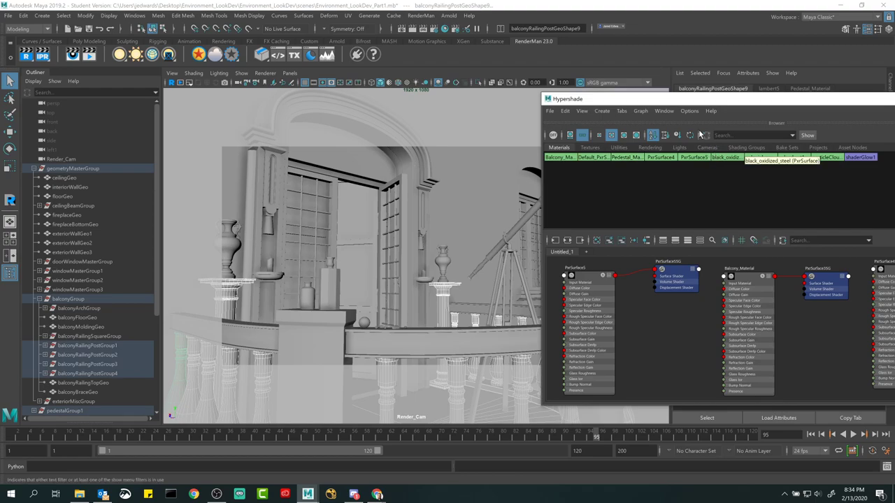
left_click_drag(689, 106, 661, 110)
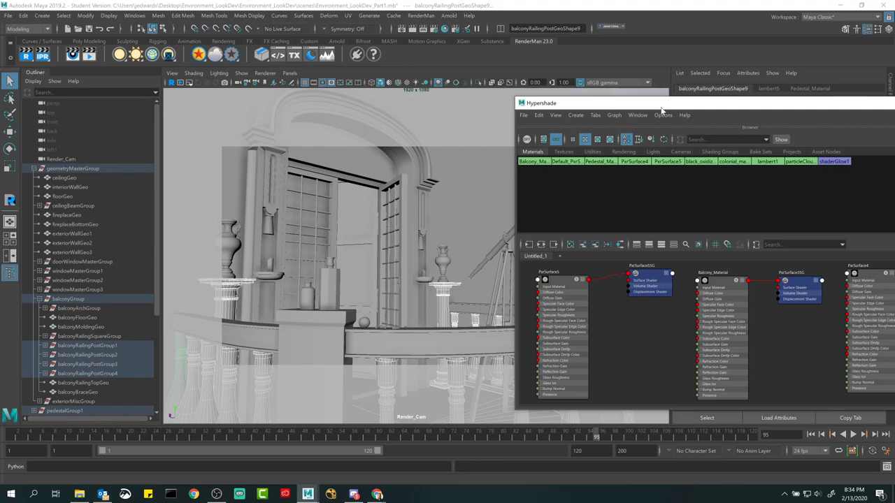
left_click_drag(661, 109, 667, 126)
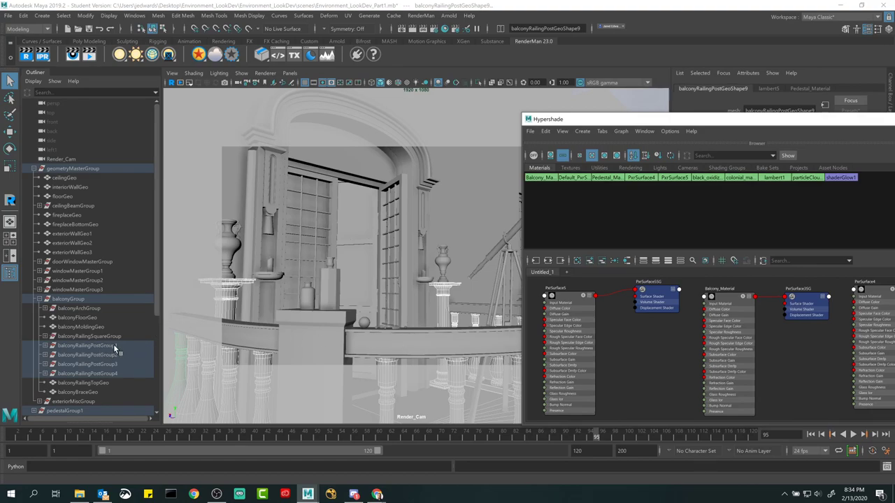
Select balconyRailingPostGroup1 through balconyRailingPostGroup4 and assign PxrSurface5 to them again
left_click_drag(113, 344, 102, 373)
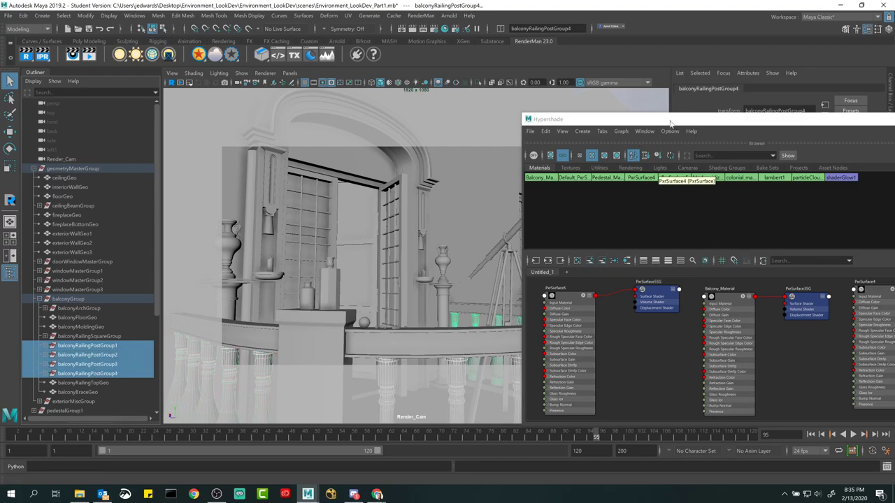
left_click_drag(670, 123, 663, 123)
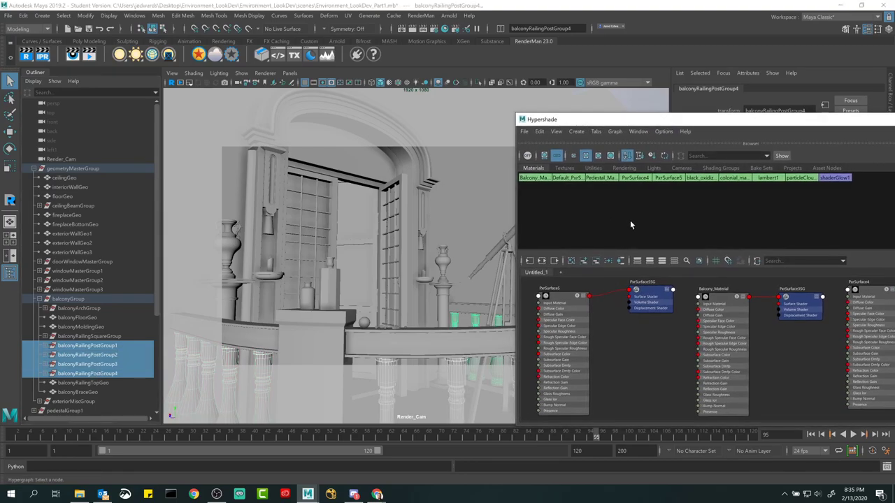
right_click_drag(667, 177, 642, 211)
left_click(415, 412)
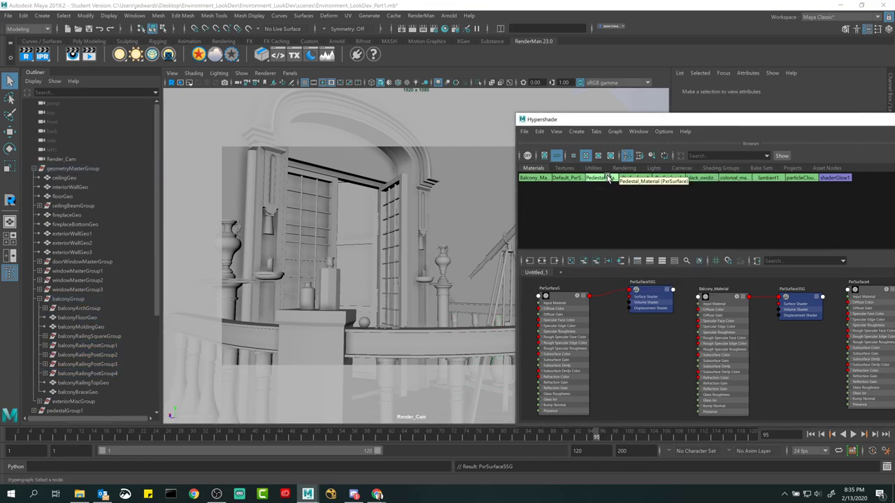
right_click_drag(608, 179, 622, 221)
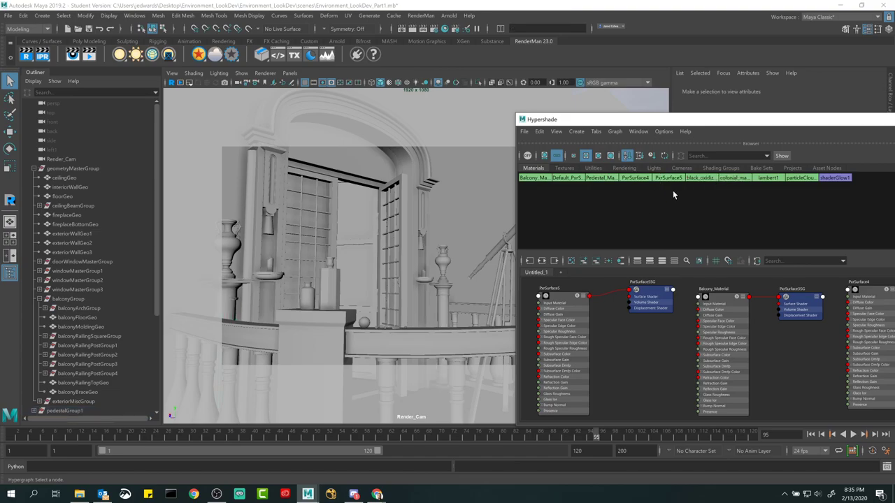
Select the objects that use PxrSurface5, assign Balcony_Material to them, and select everything using Balcony_Material
right_click_drag(667, 180, 696, 182)
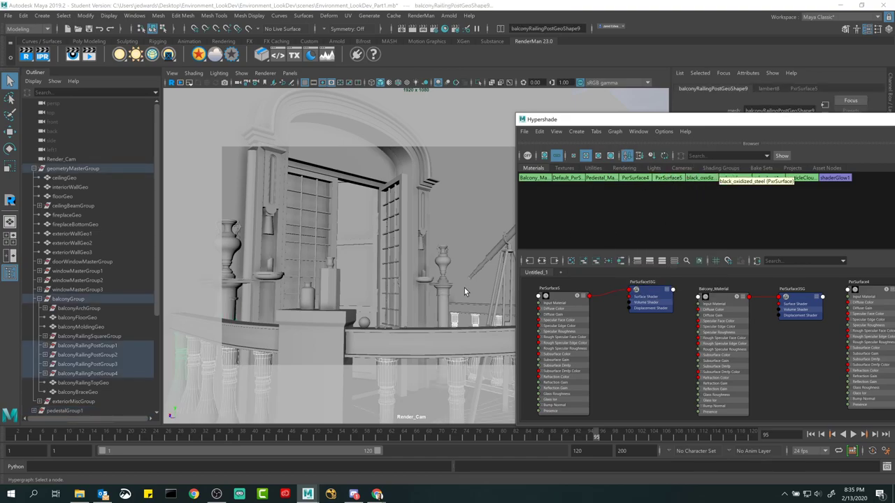
right_click(535, 179)
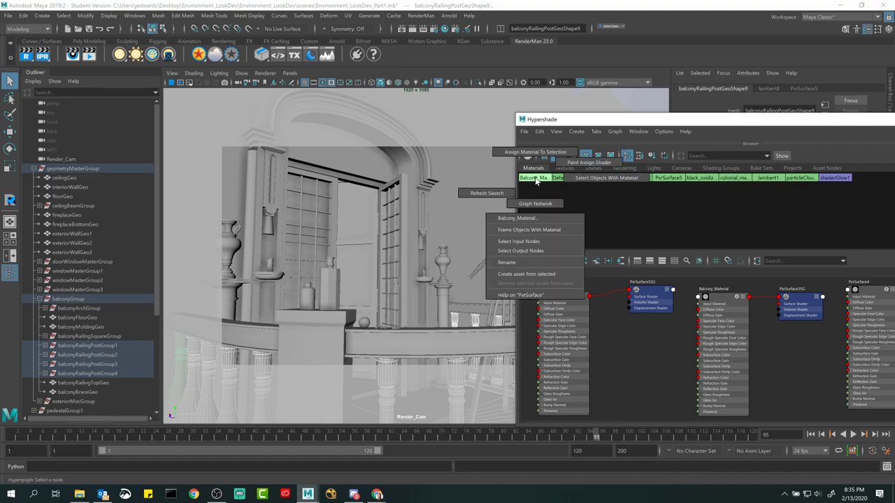
left_click(535, 153)
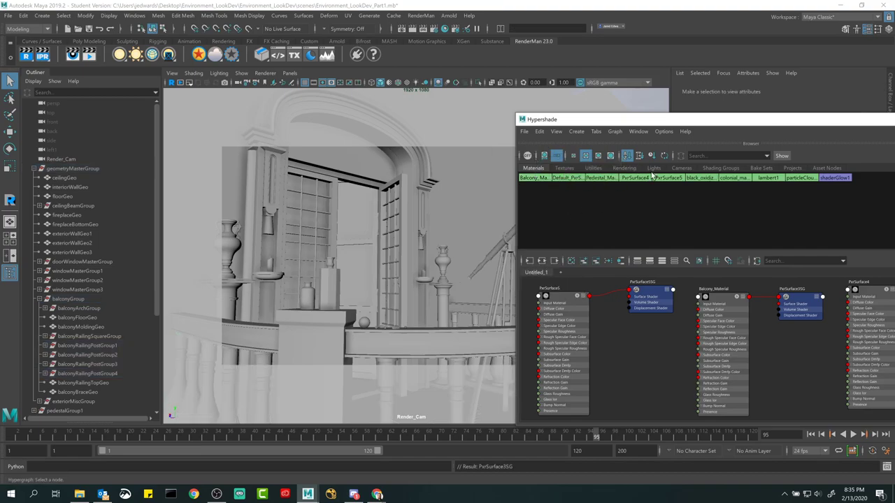
right_click(534, 180)
left_click(604, 178)
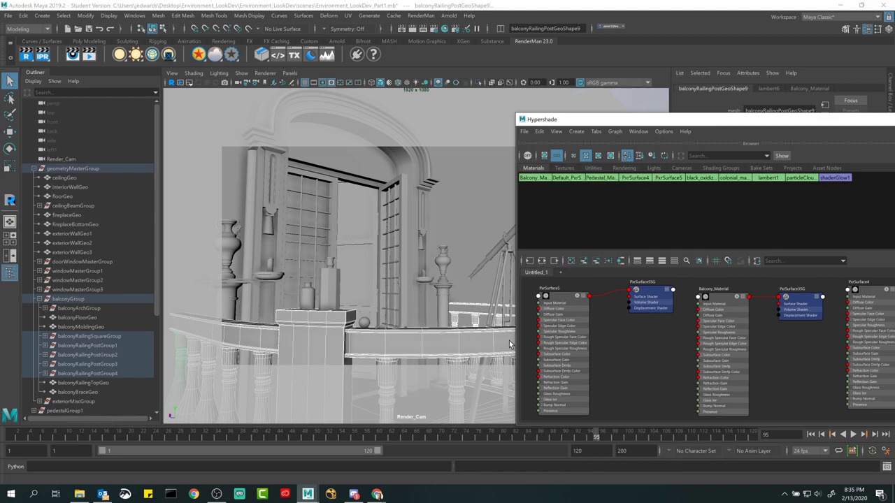
Select the Balcony_Material node, minimise the Hypershade and check the balcony in a live viewport render
left_click_drag(727, 119, 451, 111)
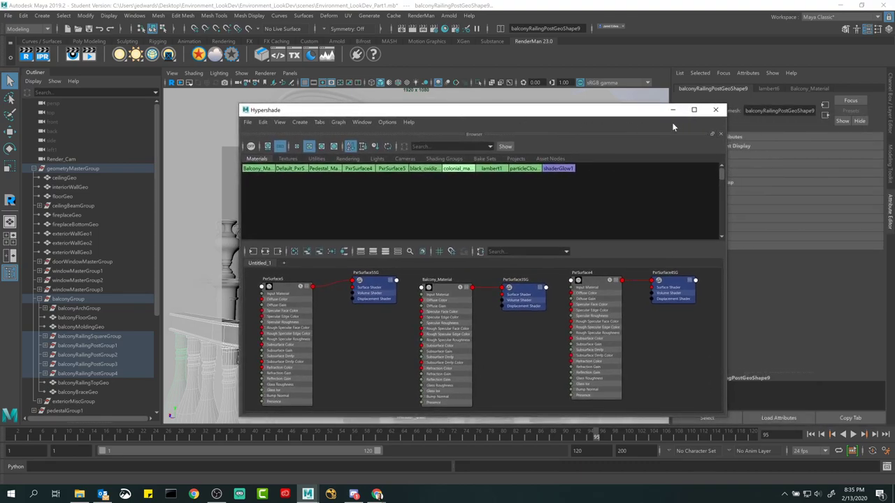
left_click(445, 283)
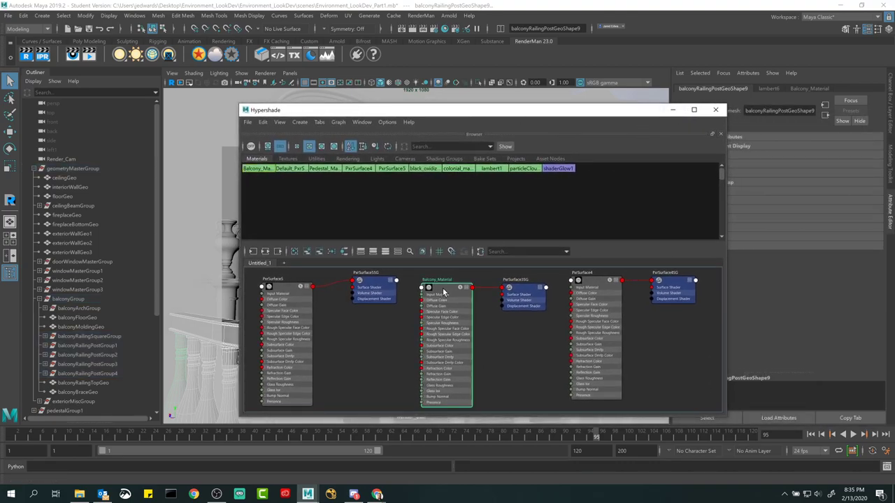
left_click(672, 109)
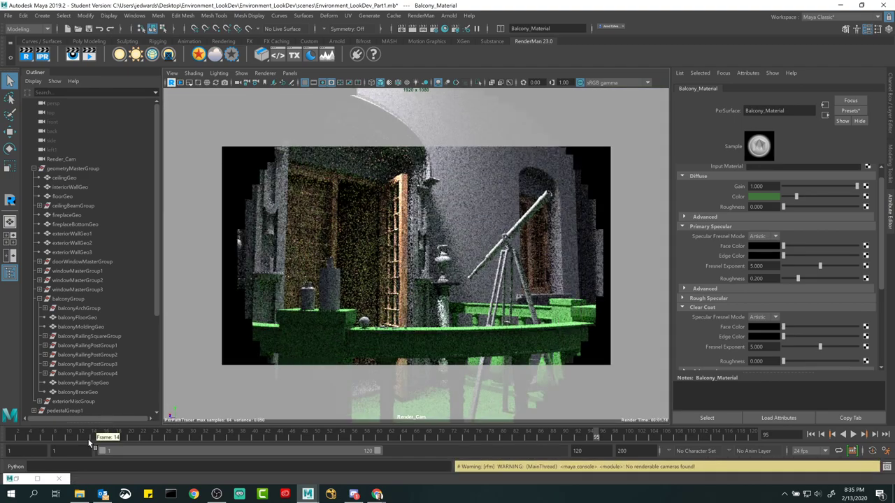
Restore the Hypershade and delete the PxrSurface4 material together with its shading group
left_click(37, 479)
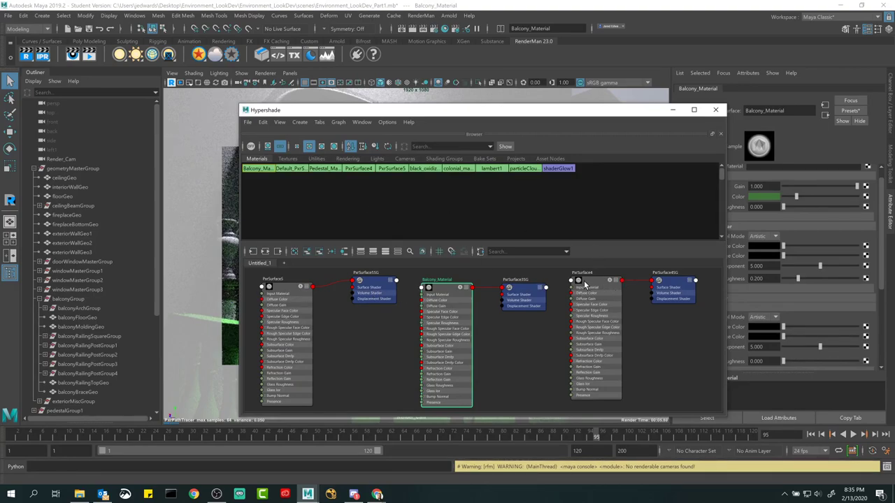
left_click_drag(563, 273, 702, 307)
key("Delete")
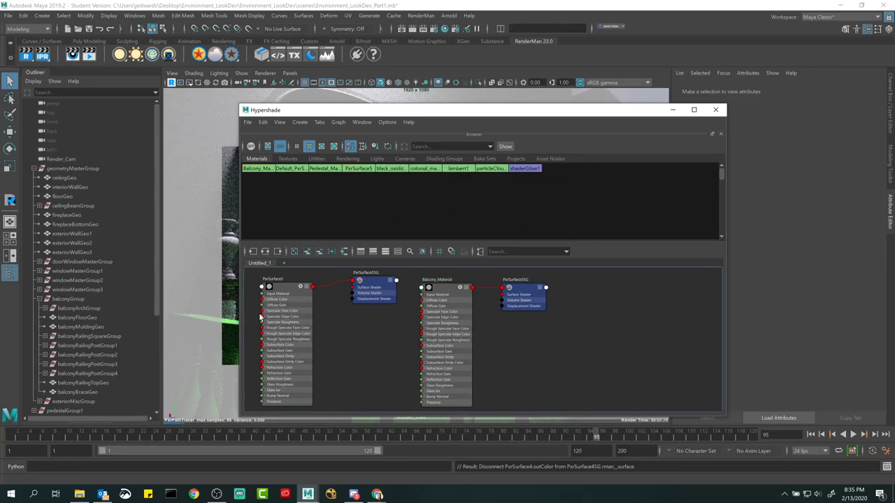
Set PxrSurface5's diffuse color to blue (H 211.829, S 0.759, V 0.180) and uncover the rendered balcony
left_click(287, 305)
left_click_drag(606, 114, 539, 120)
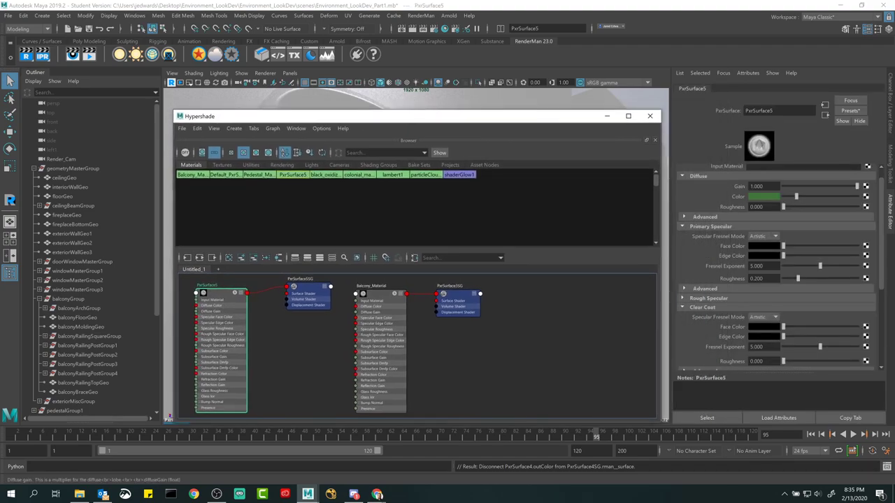
left_click(765, 197)
left_click(803, 238)
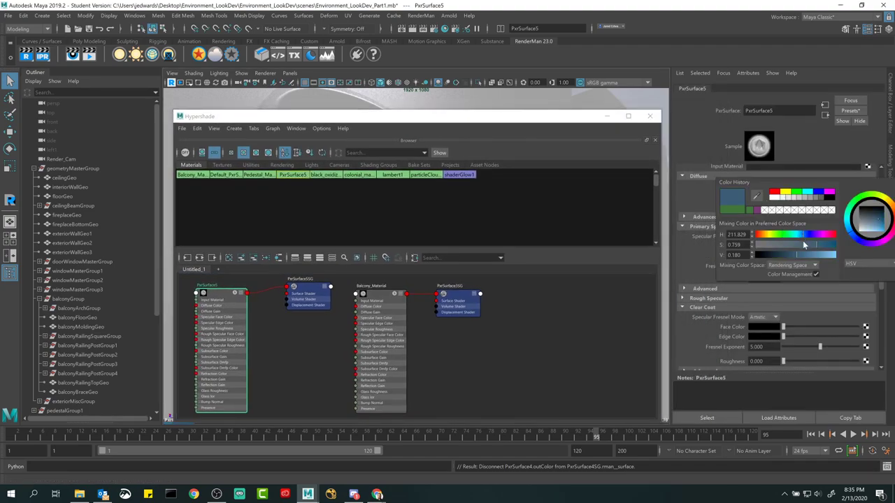
left_click_drag(568, 123, 862, 79)
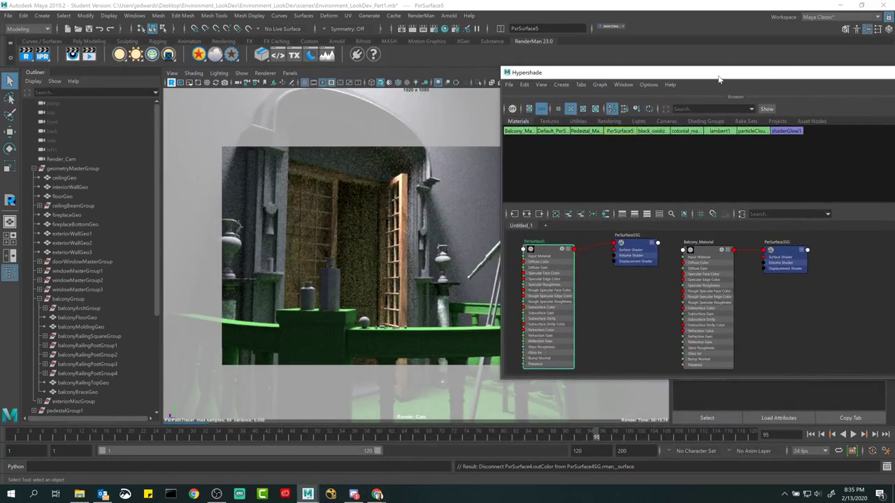
left_click_drag(718, 73, 791, 83)
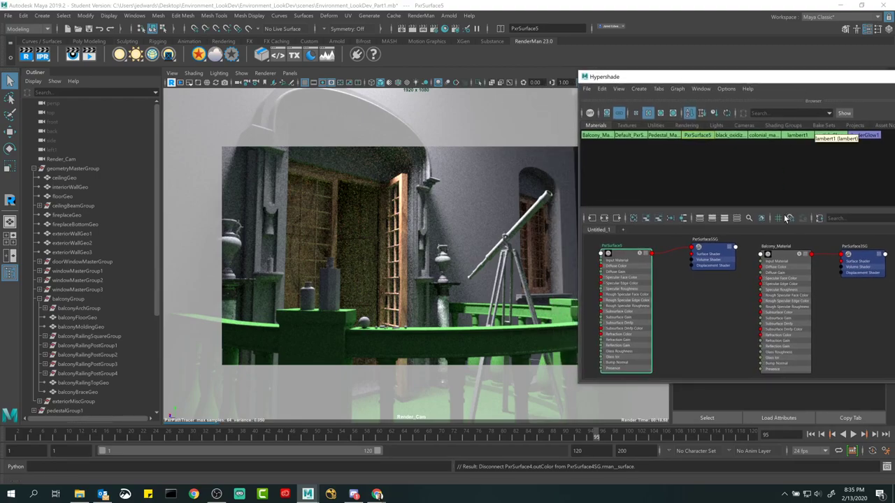
Select the objects that use Balcony_Material and assign the blue PxrSurface5 to them
left_click(634, 163)
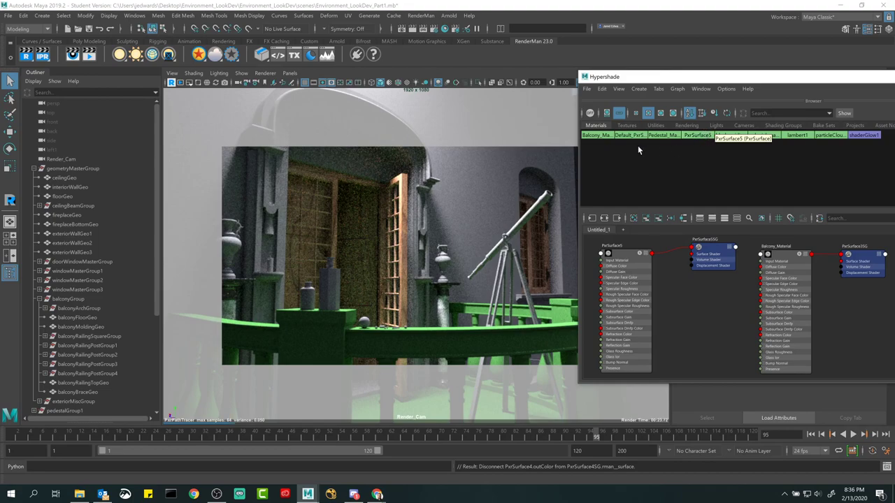
right_click(597, 138)
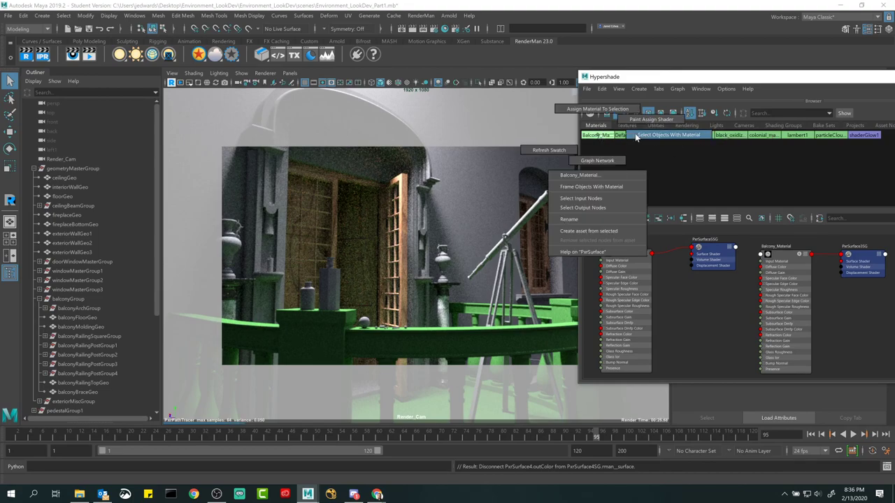
left_click(622, 147)
right_click(702, 136)
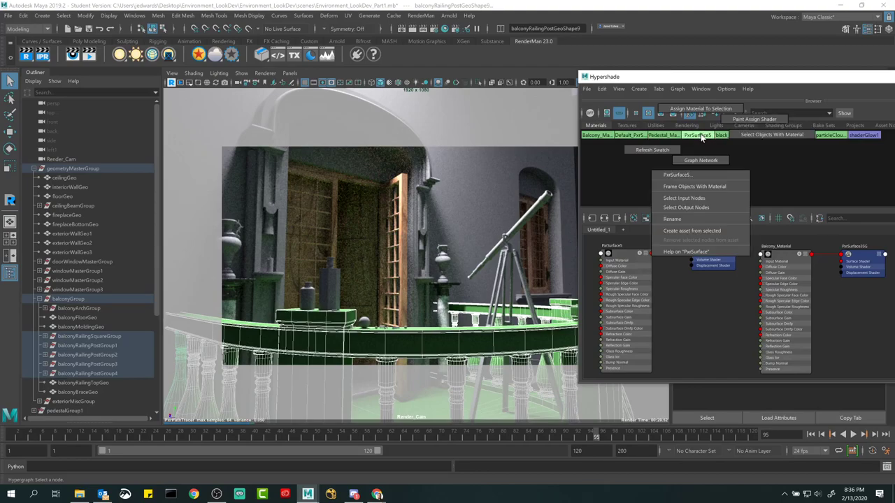
left_click(701, 110)
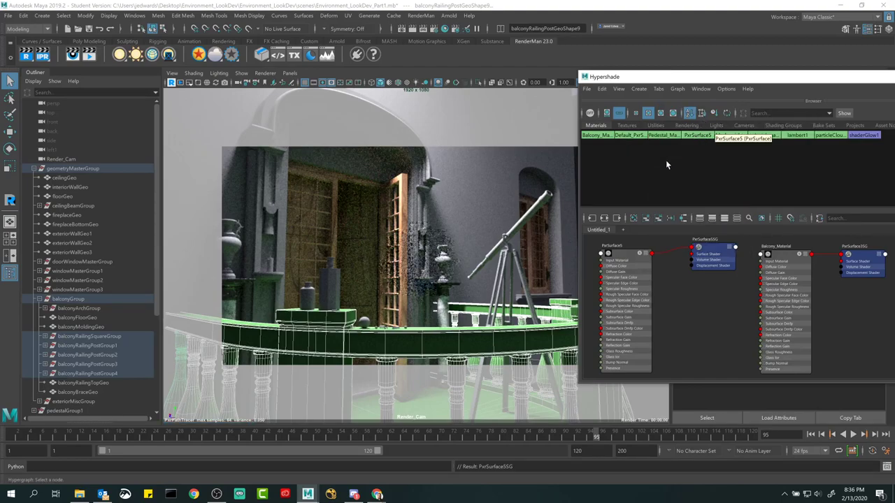
right_click(696, 138)
left_click(719, 153)
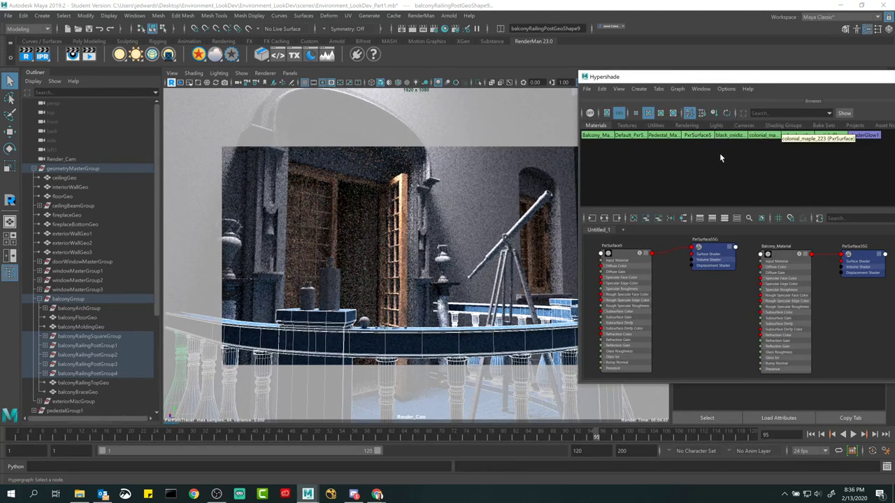
Assign Balcony_Material back to the selected balcony railing objects and select one railing post in the viewport
right_click(598, 138)
left_click(633, 164)
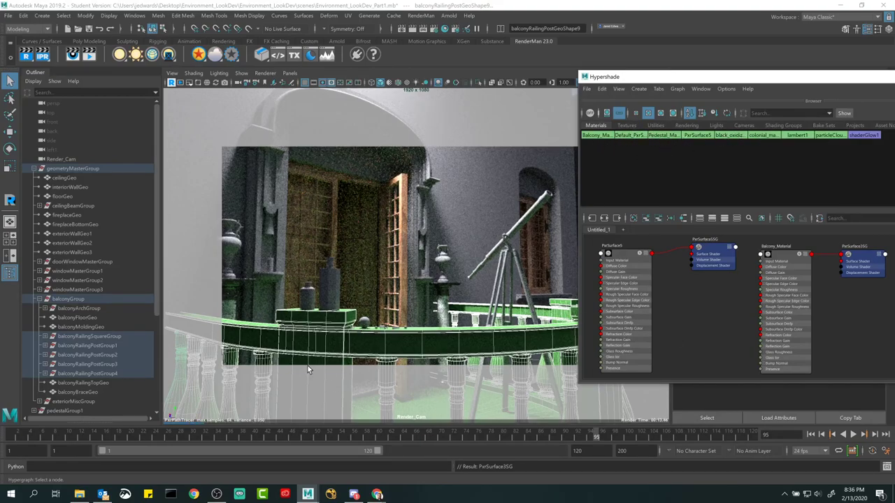
left_click(458, 367)
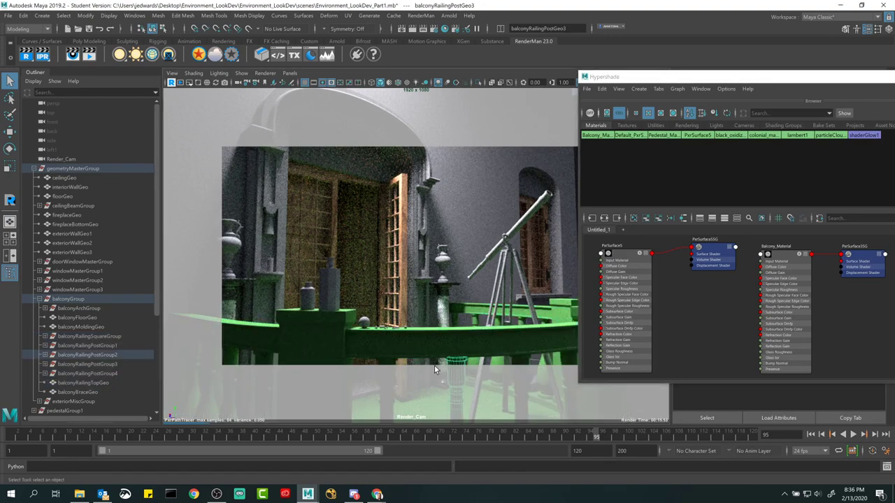
Remove the leftover PxrSurface5 network by deleting the unused nodes in the Hypershade
left_click(374, 346)
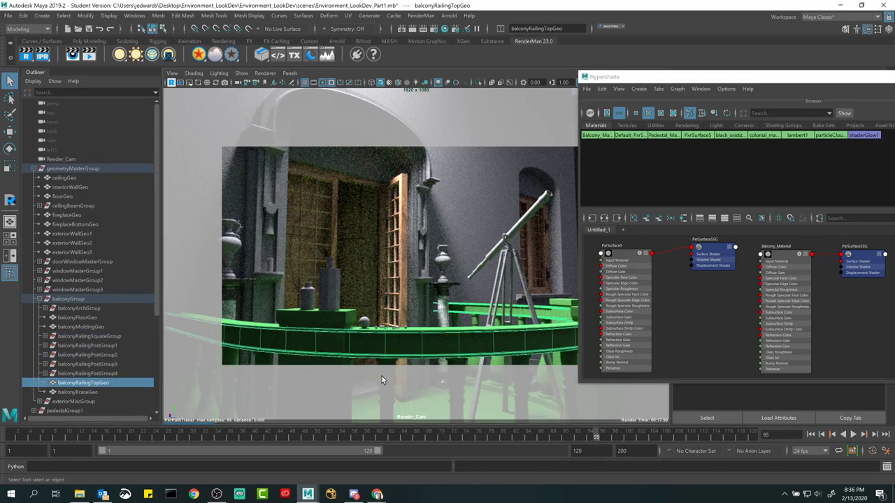
key("ctrl+z")
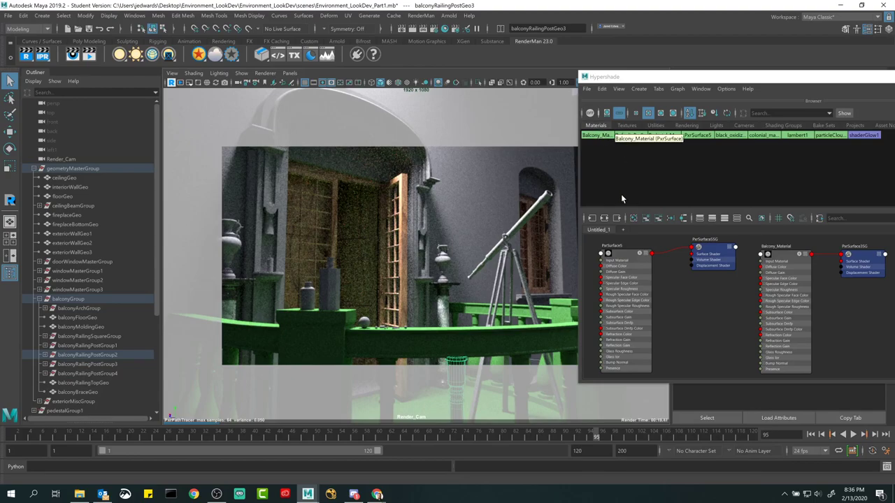
left_click_drag(757, 80, 421, 96)
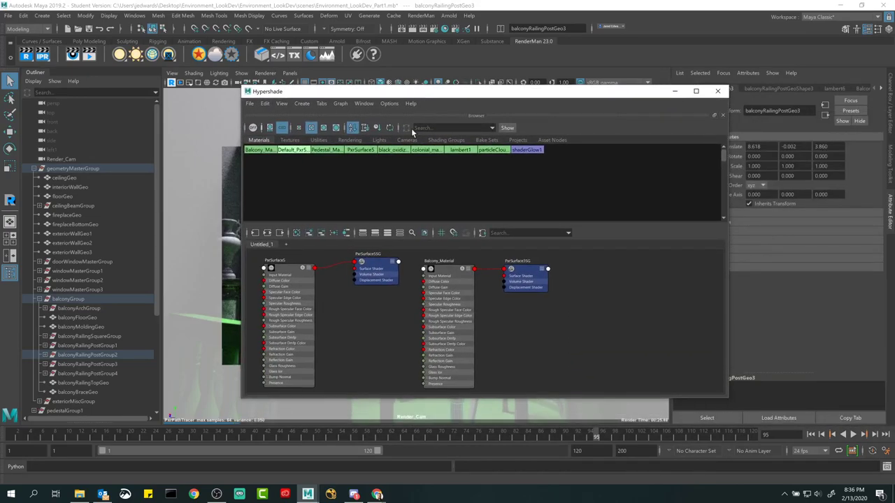
left_click(286, 272)
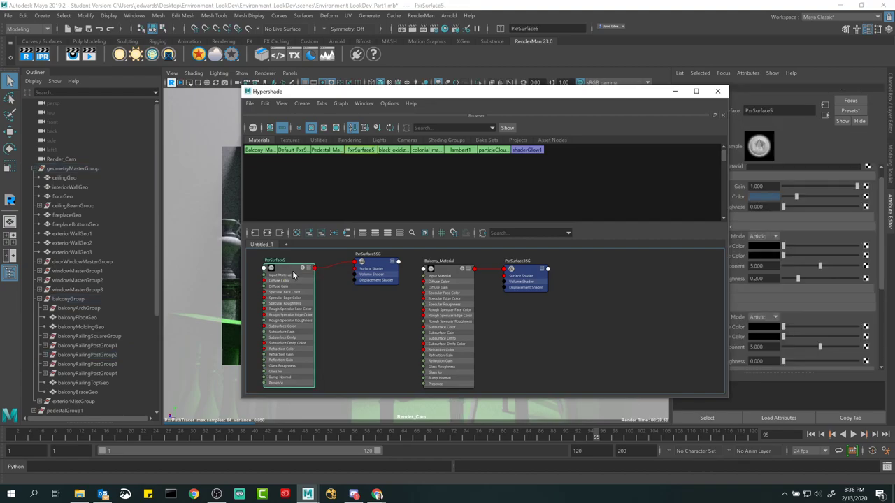
left_click(379, 301)
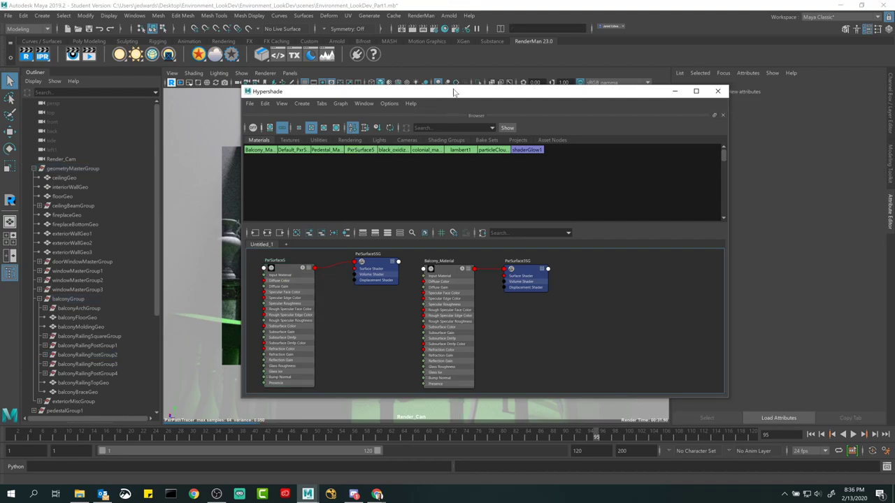
mouse_move(454, 91)
left_mouse_down()
mouse_move(493, 340)
mouse_move(466, 105)
left_mouse_up()
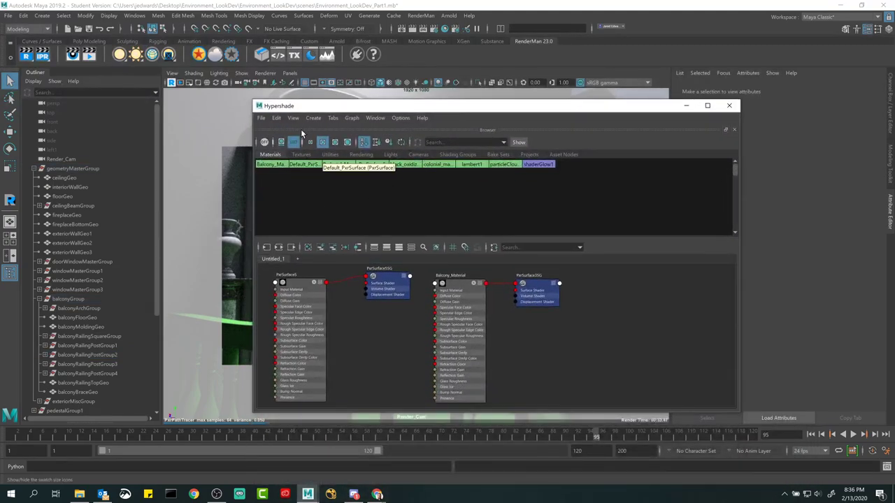
left_click(276, 117)
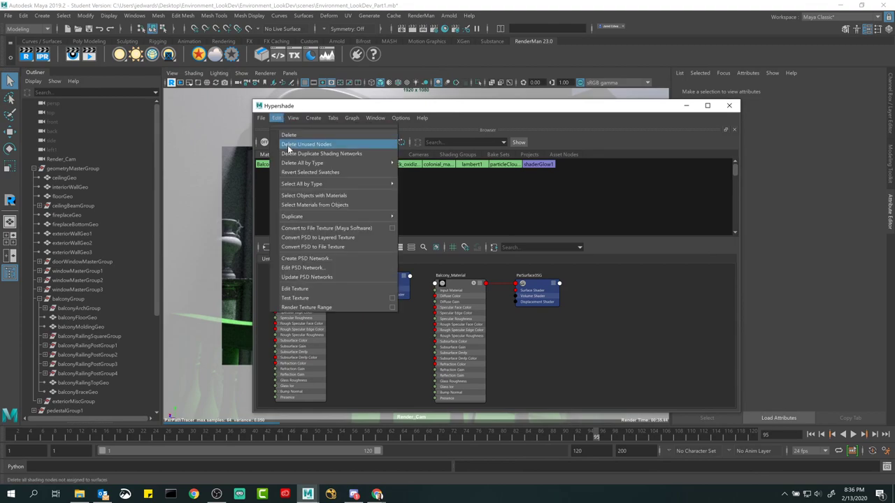
left_click(288, 146)
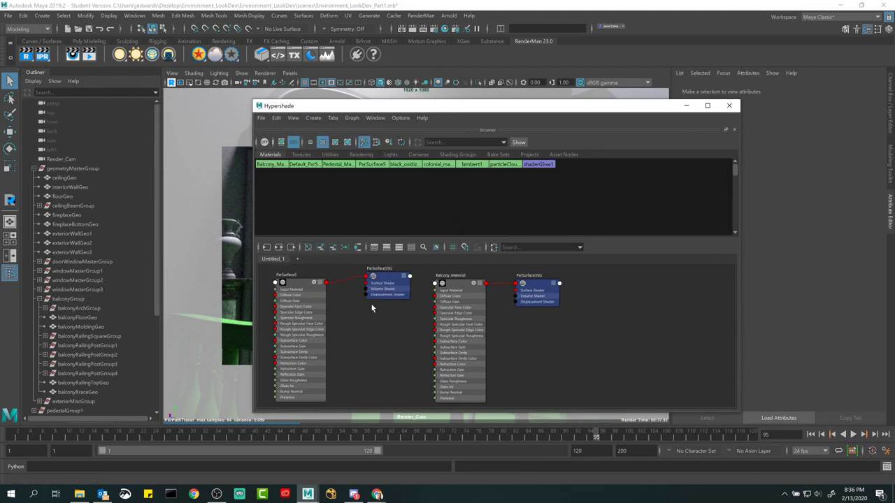
left_click(277, 118)
left_click(286, 144)
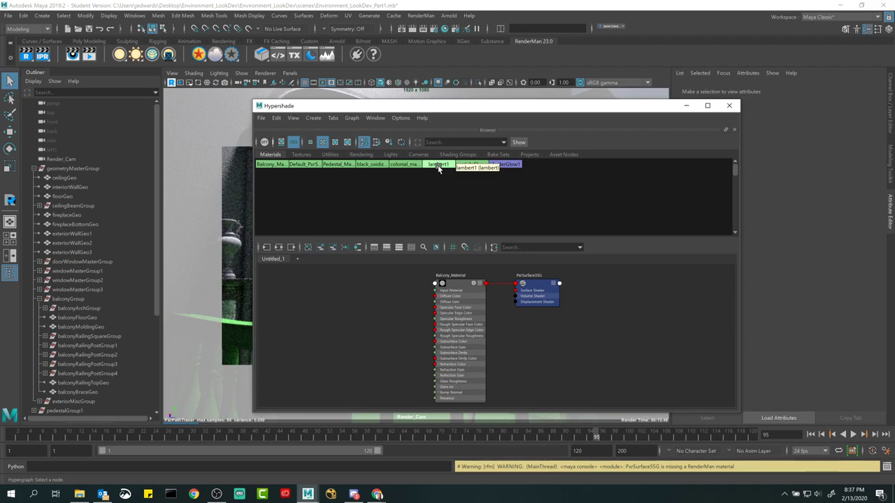
left_click(276, 117)
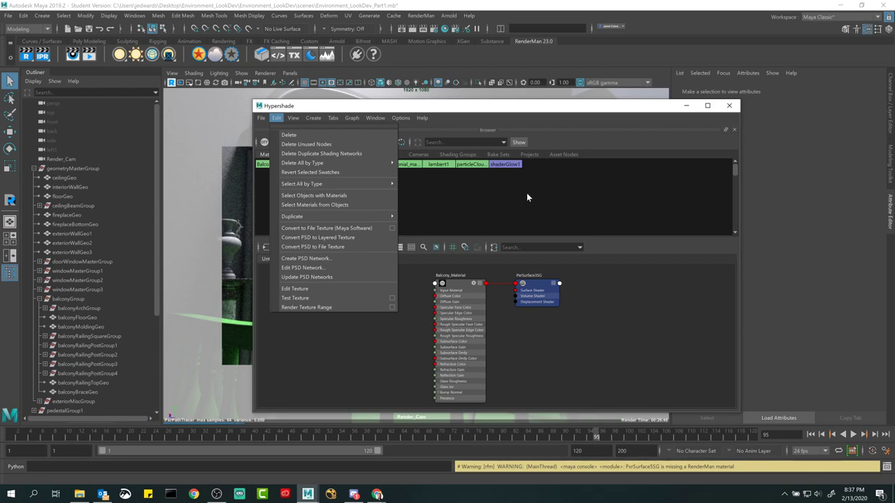
left_click(463, 191)
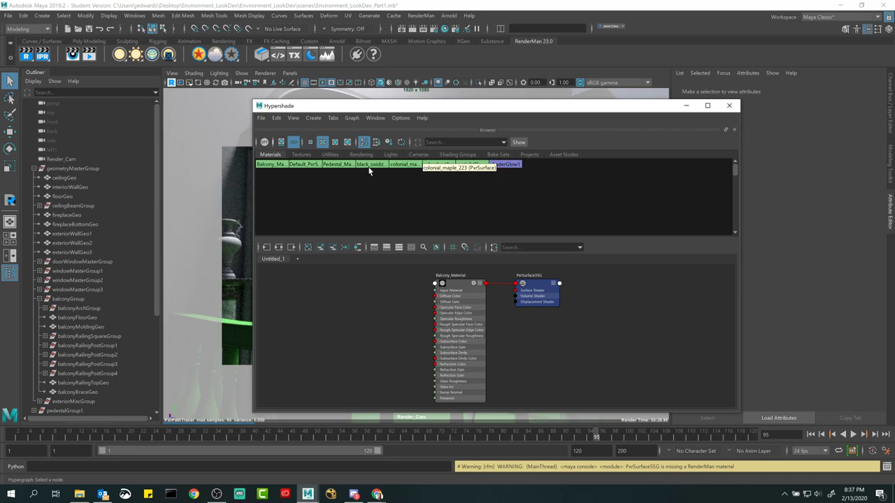
Put the Hypershade away and connect a File texture to the diffuse color of Balcony_Material on the square railing piece
left_click(684, 106)
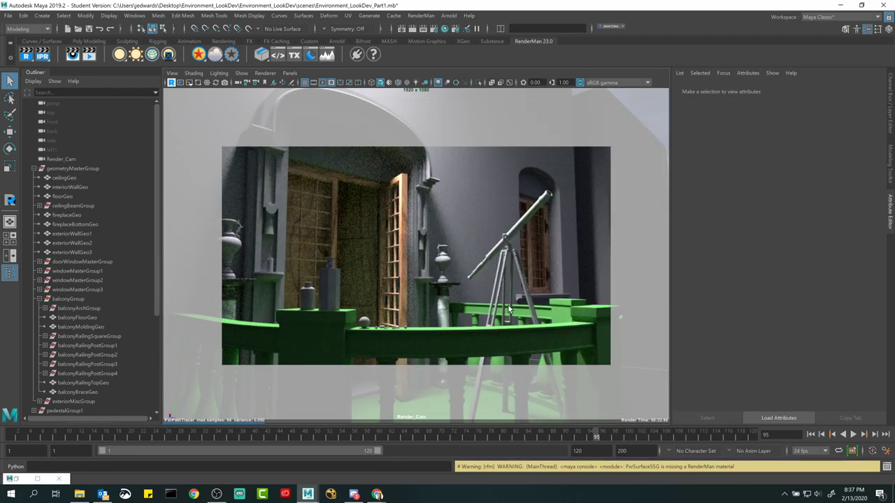
left_click(557, 307)
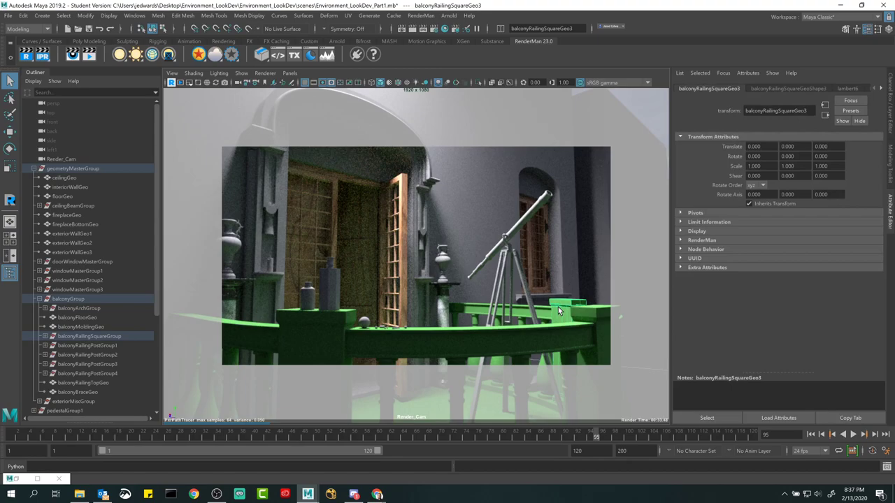
left_click(880, 89)
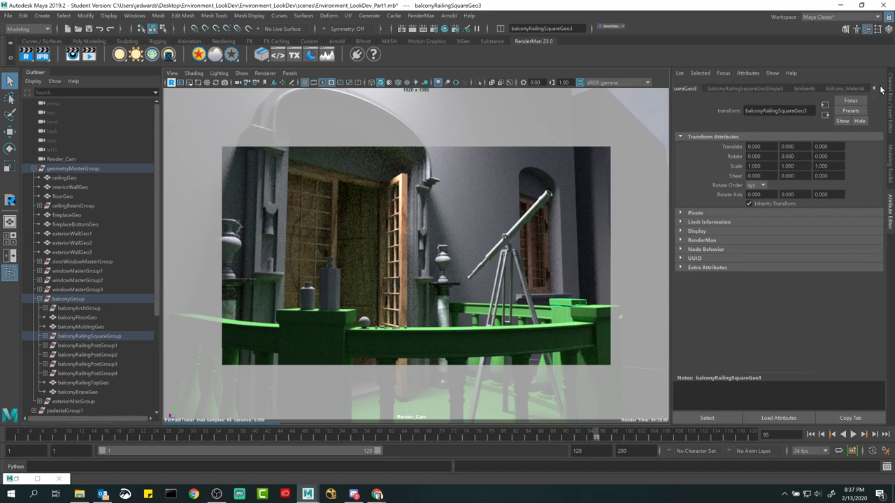
left_click(844, 88)
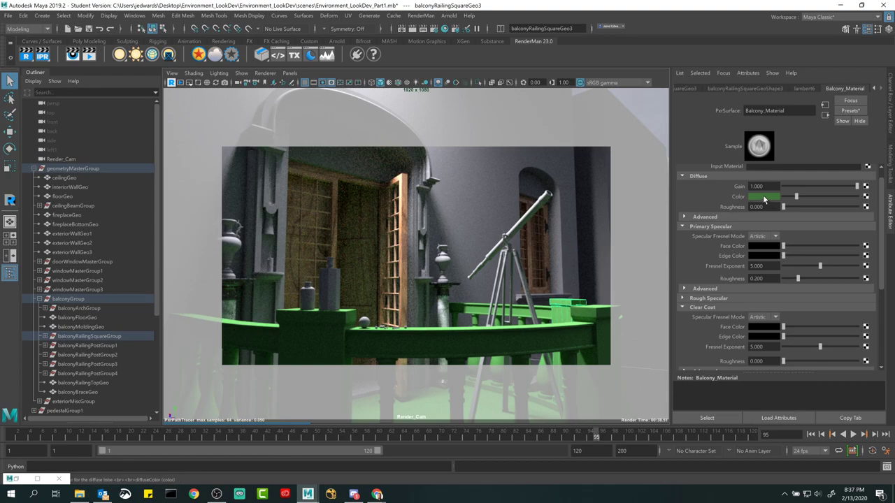
left_click(865, 196)
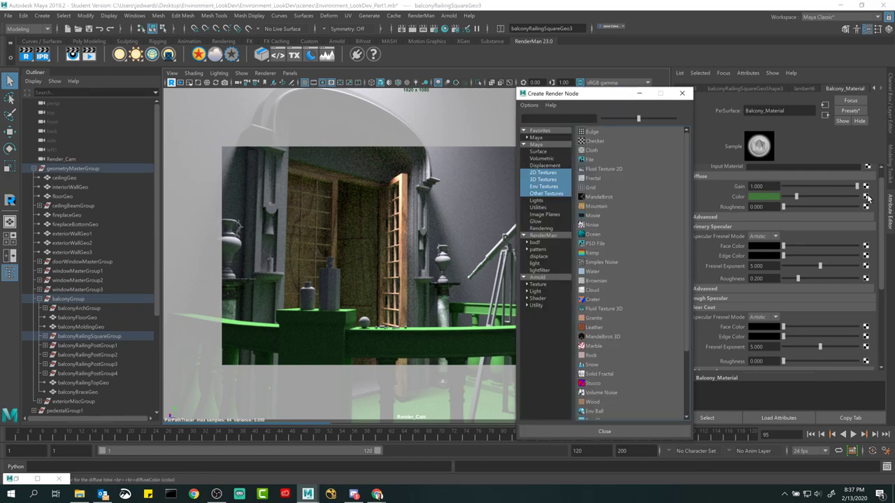
left_click(605, 159)
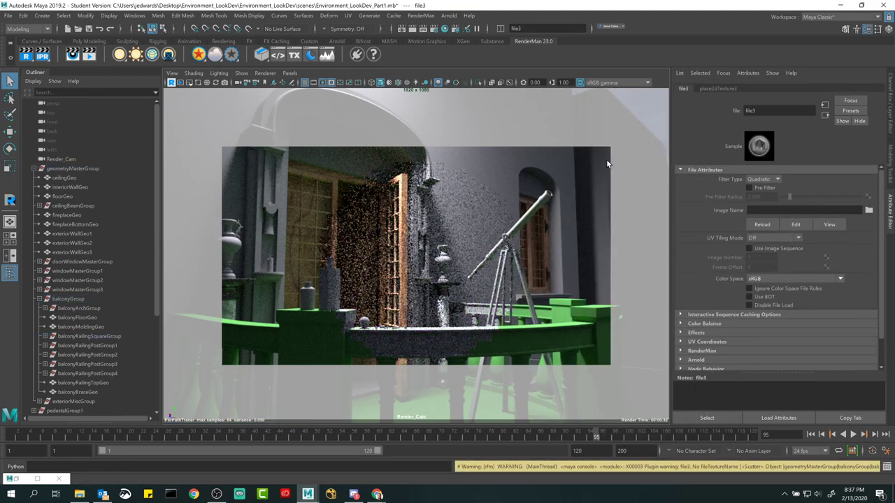
Load balcony_texture.png from the balcony_textures folder in sourceimages as the file node's image
left_click(868, 210)
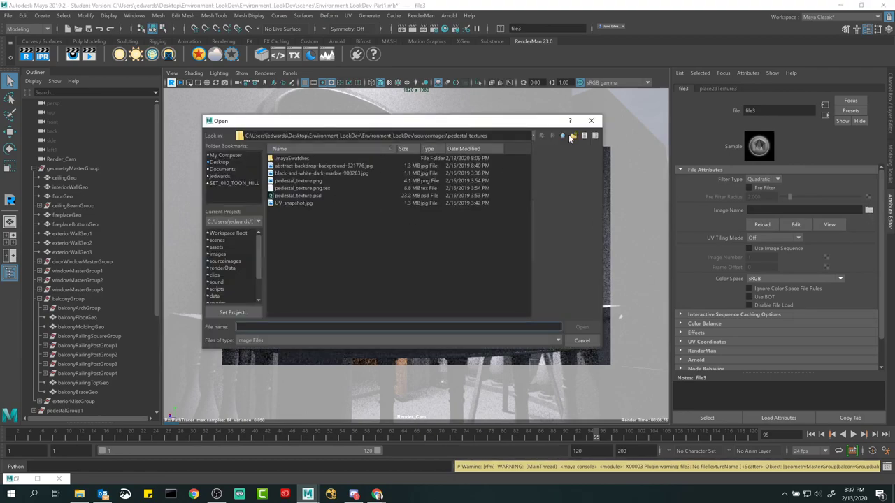
left_click(562, 136)
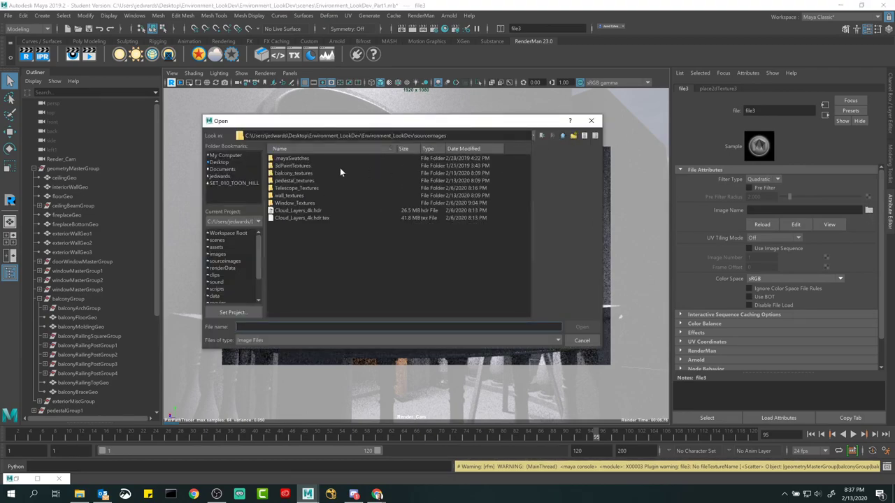
double_click(291, 173)
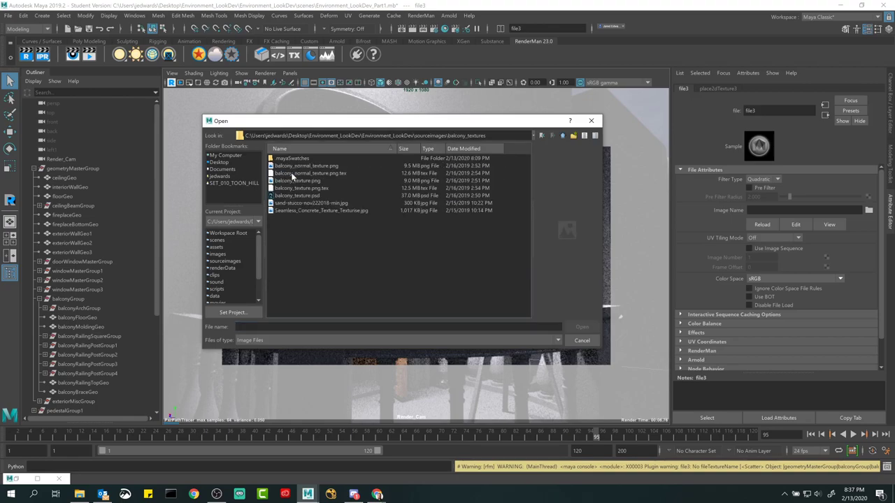
left_click(302, 179)
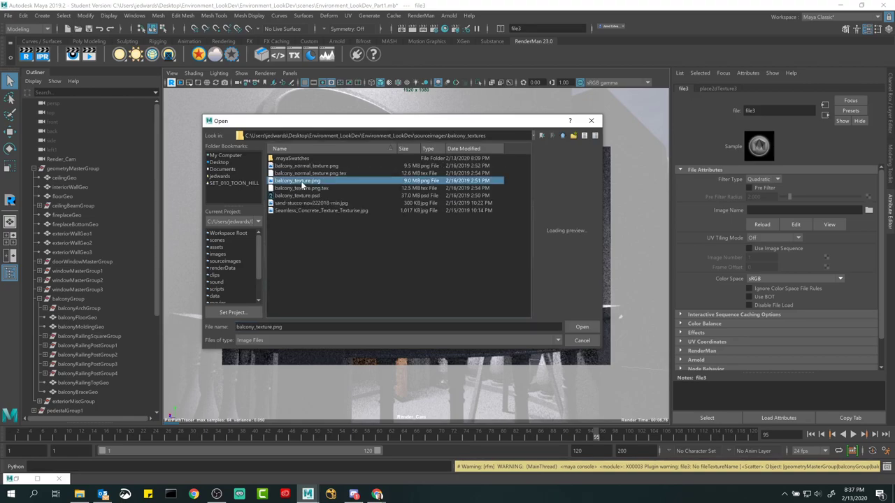
left_click(581, 327)
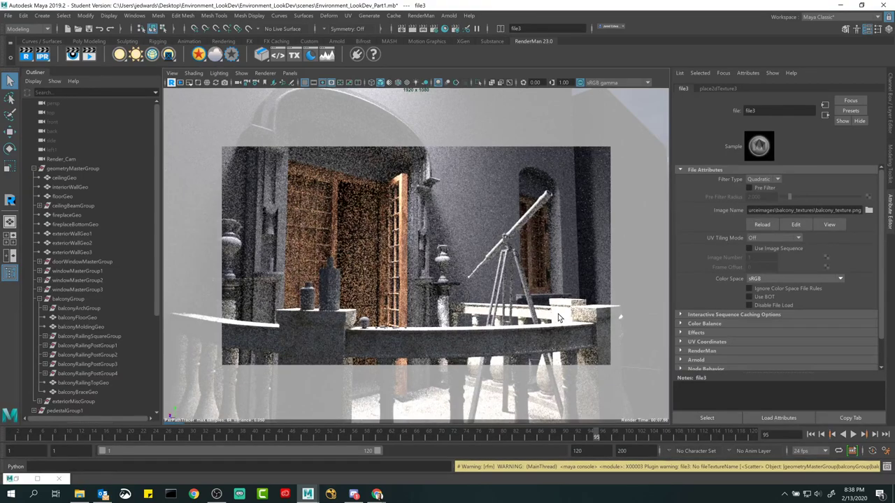
Set Balcony_Material's diffuse gain to 0.785, its specular face color to dark grey and its edge color to light grey
left_click(558, 318)
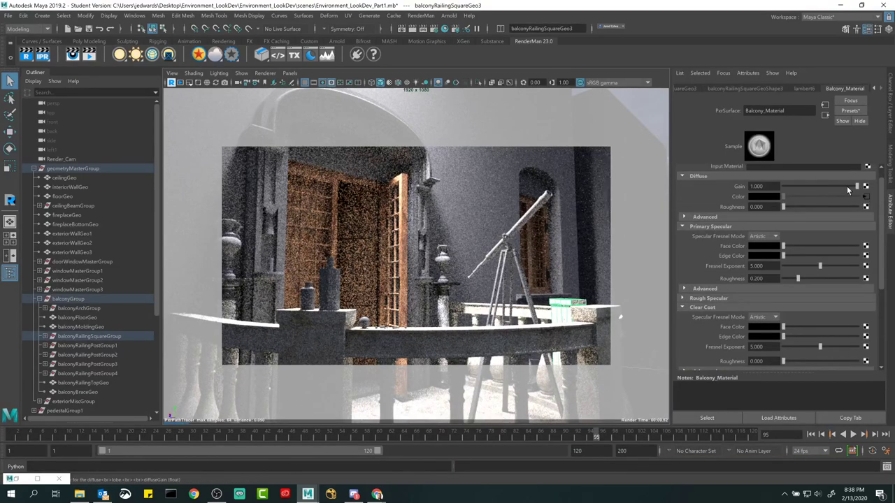
left_click_drag(847, 189, 840, 187)
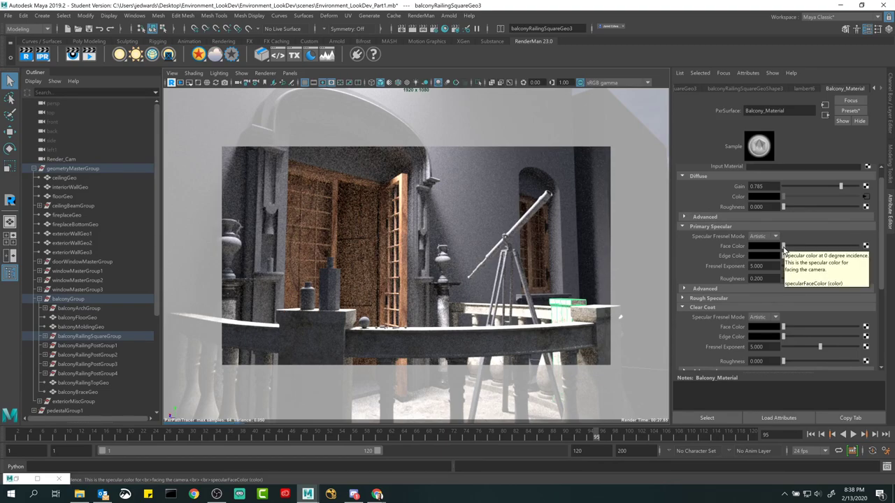
left_click_drag(783, 248, 818, 256)
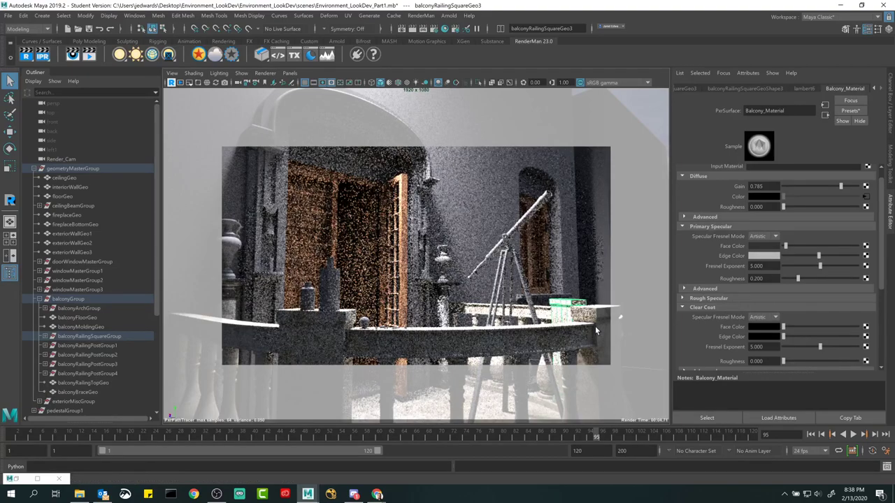
Limit the viewport render to a crop region around the balcony railing, return to the selection tool and clear the selection
left_click(198, 82)
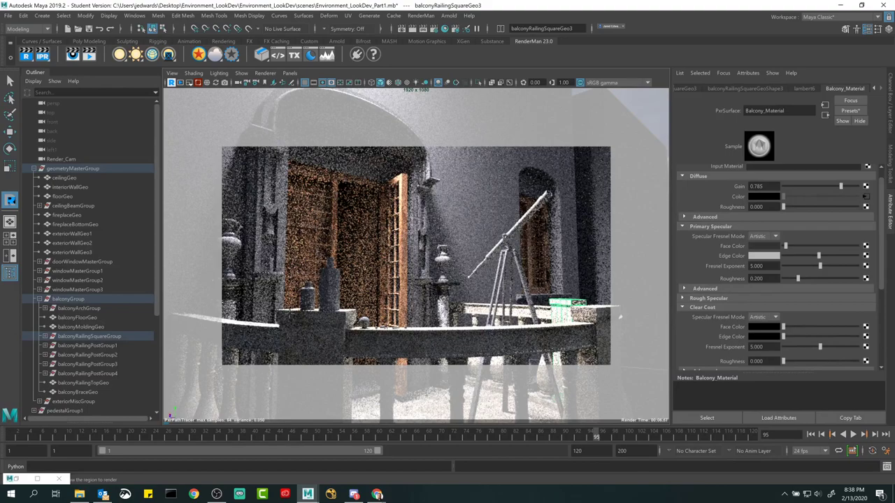
left_click_drag(258, 298, 613, 364)
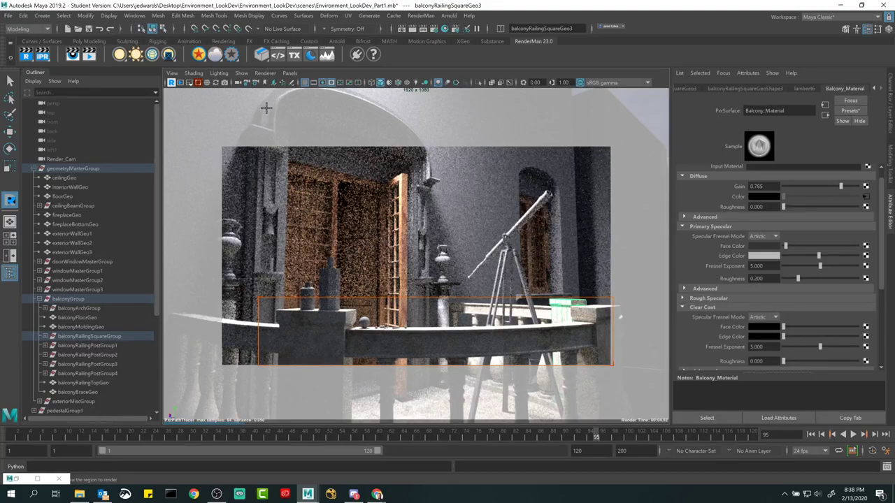
key("q")
left_click(566, 314)
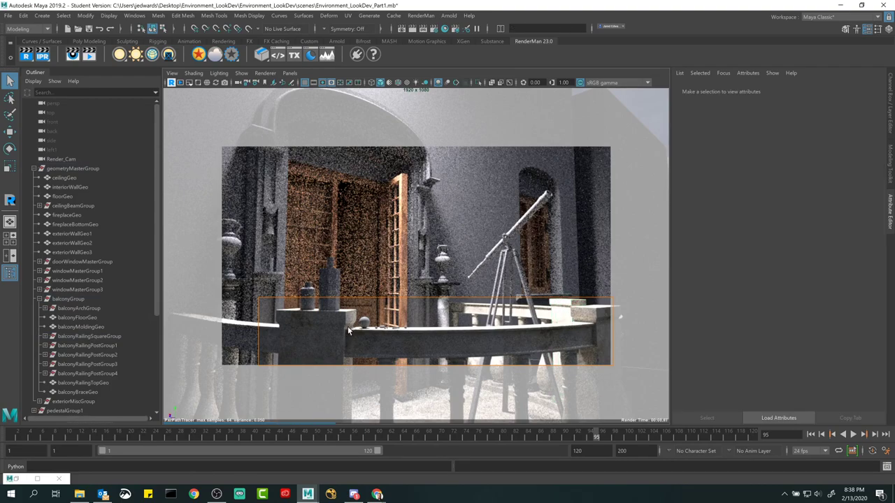
Set Balcony_Material's primary specular roughness to 0.6 through the railing top, and deselect the railing to check the render
left_click(563, 324)
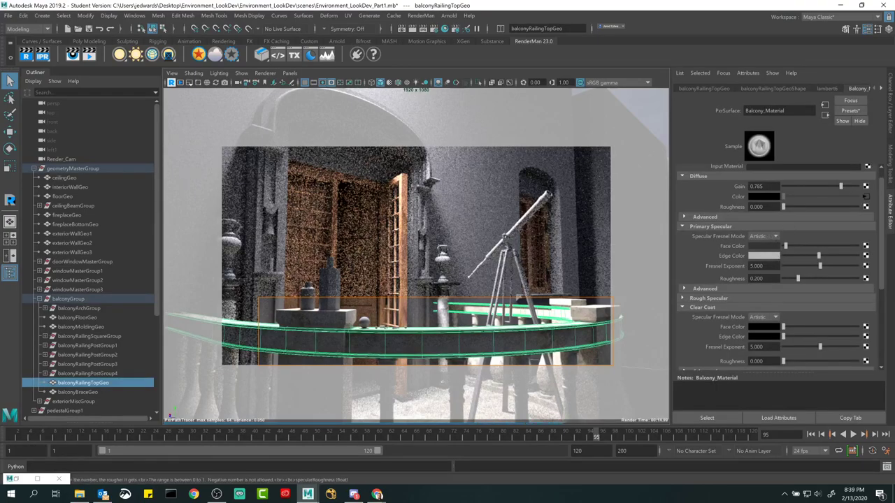
left_click(757, 278)
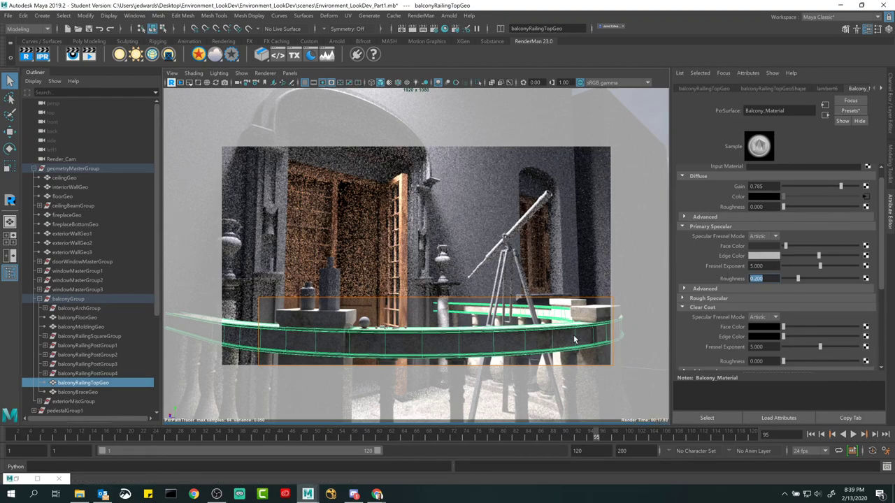
type("0.6")
key("Return")
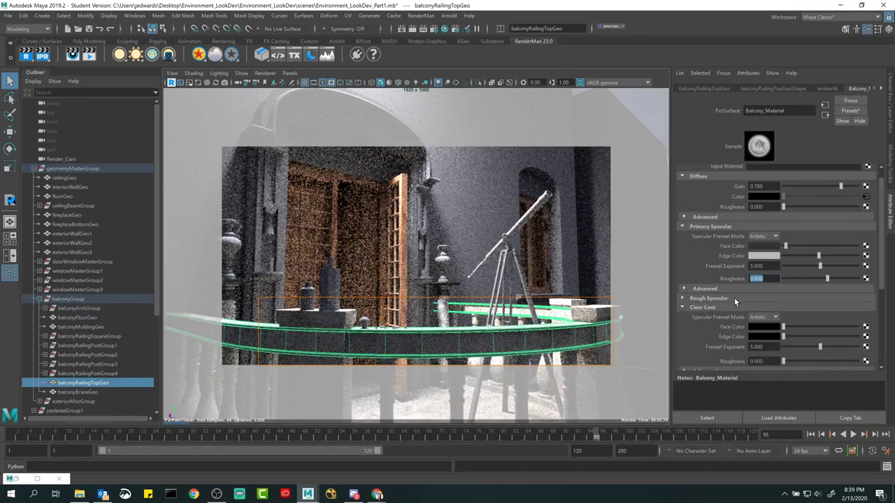
left_click(589, 336)
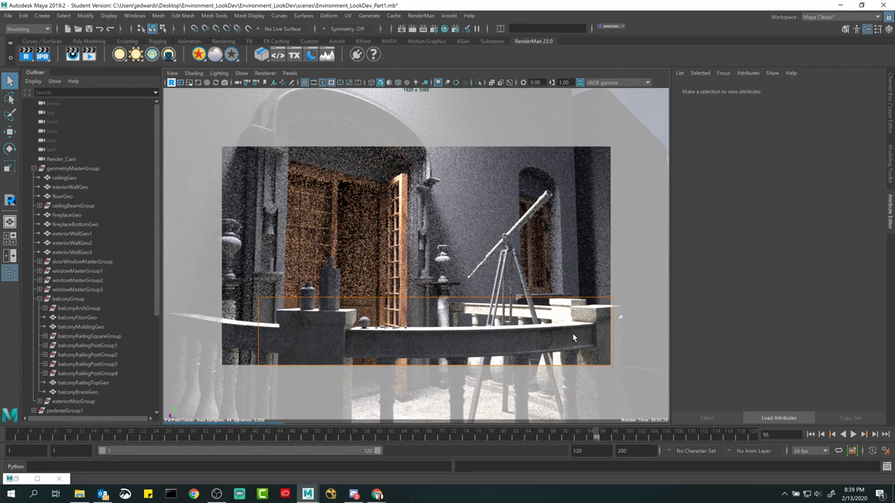
left_click(472, 346)
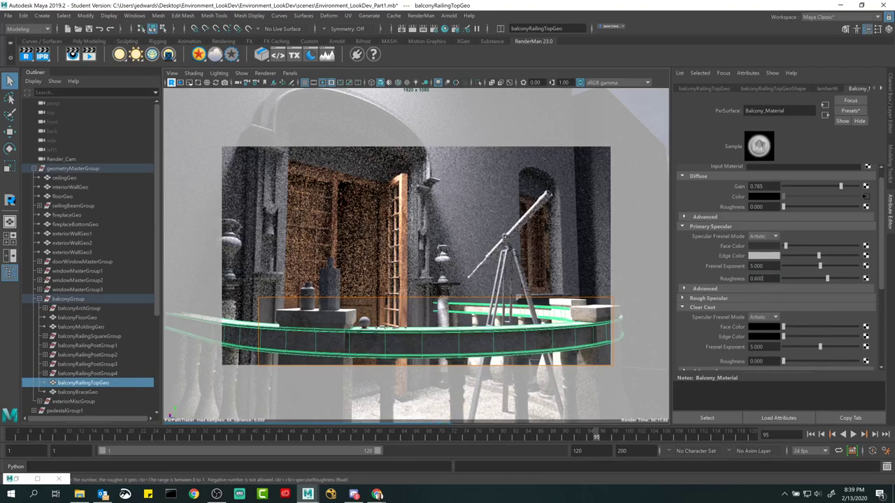
left_click(756, 278)
left_click(572, 343)
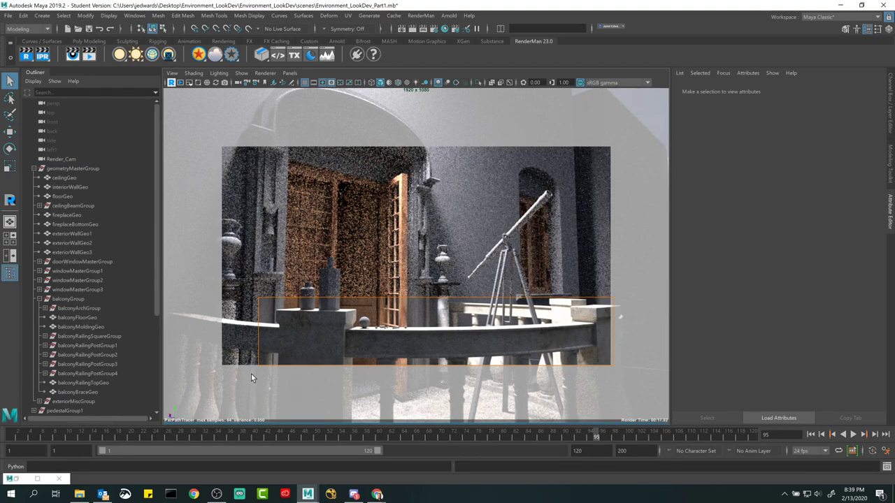
Stop the RenderMan viewport render and restore the Hypershade
left_click(171, 83)
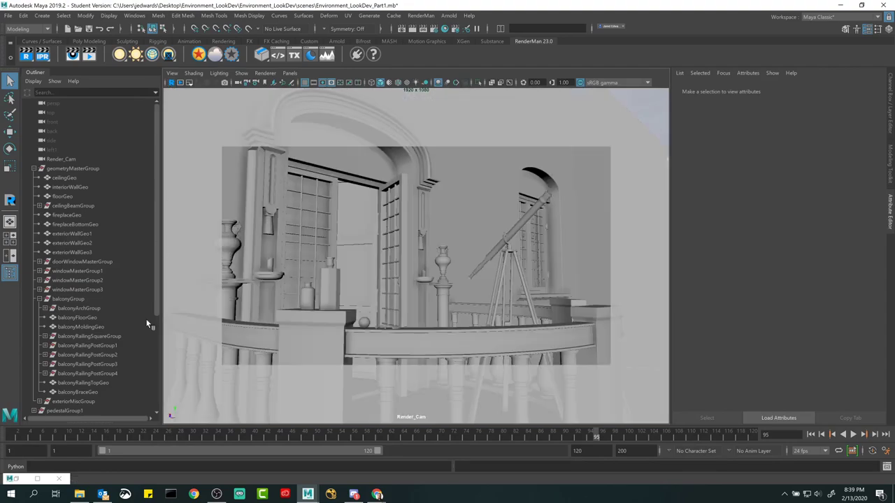
double_click(12, 481)
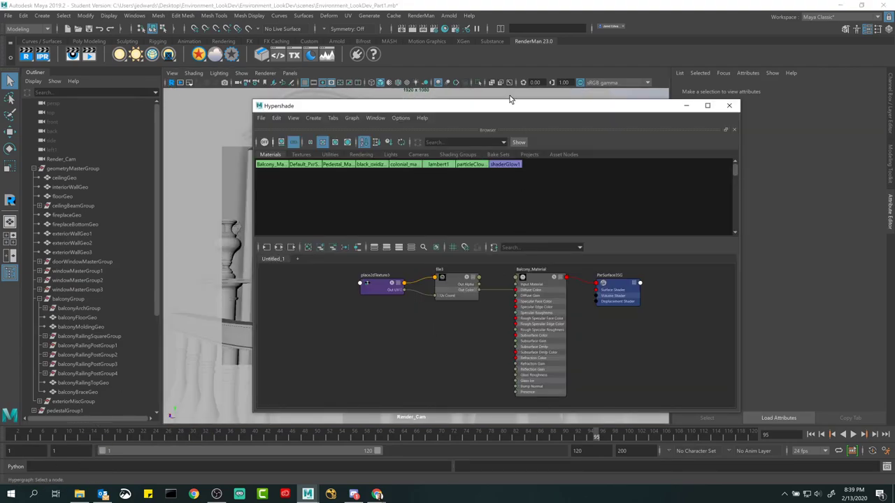
Reposition the Hypershade window and select the Balcony_Material node to show its attributes
left_click_drag(504, 110, 454, 97)
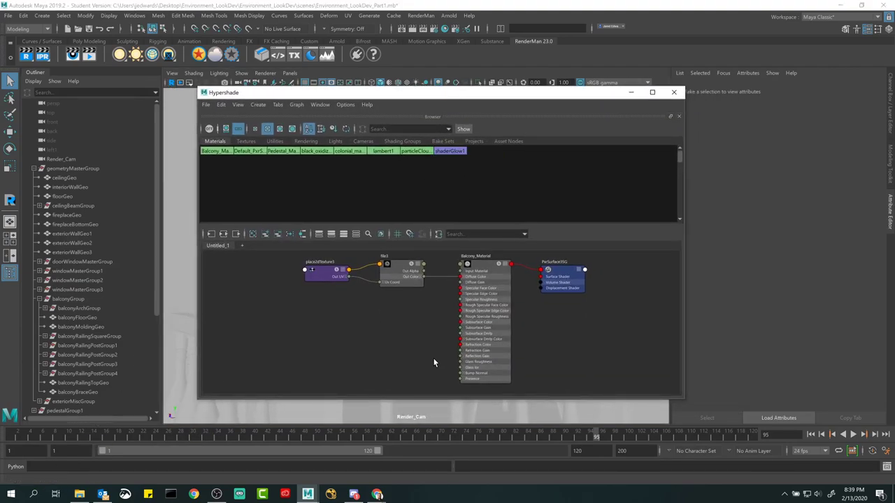
scroll(423, 345, "down", 2)
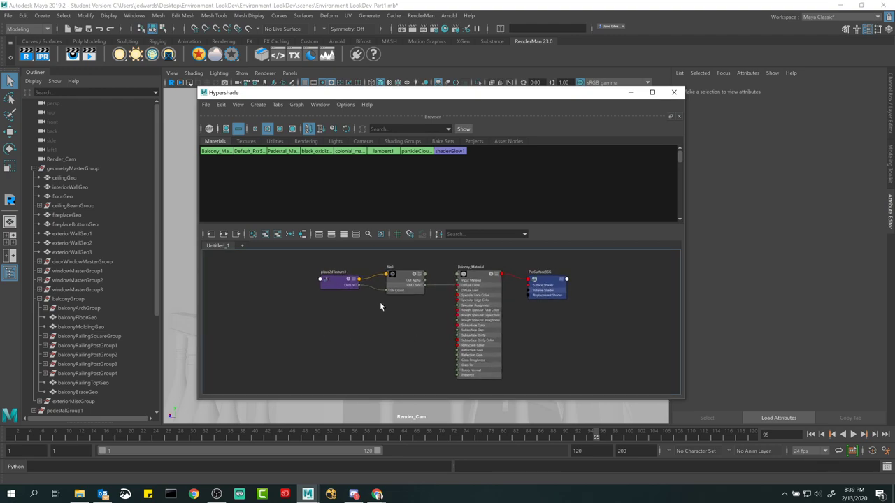
left_click(478, 283)
left_click_drag(539, 103, 476, 92)
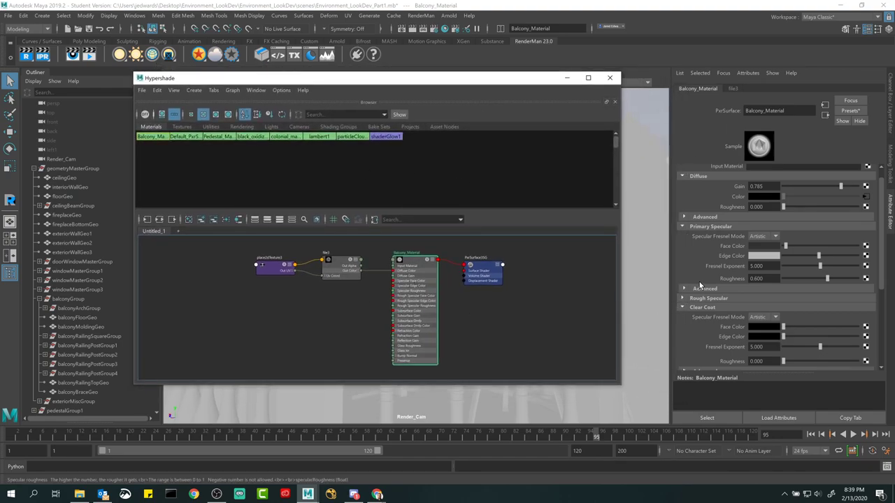
Examine the balcony material's attributes to find the Bump input in its Globals section
scroll(699, 282, "down", 4)
left_click(699, 327)
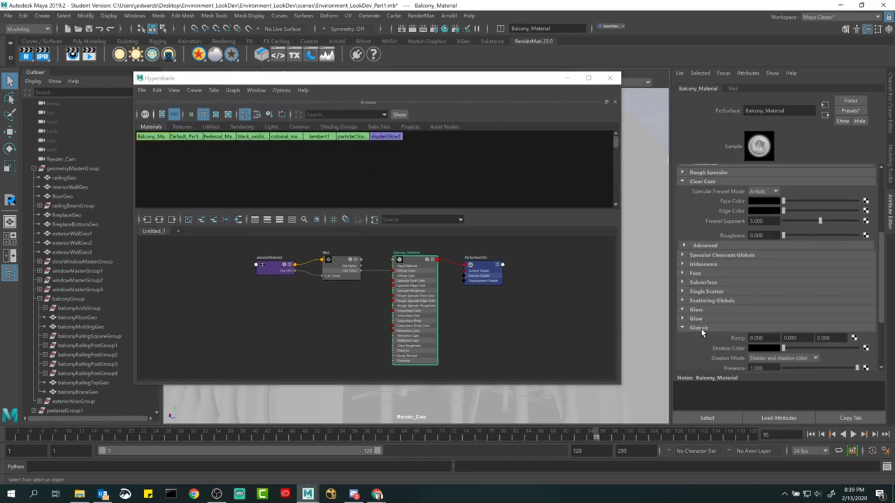
scroll(705, 306, "down", 1)
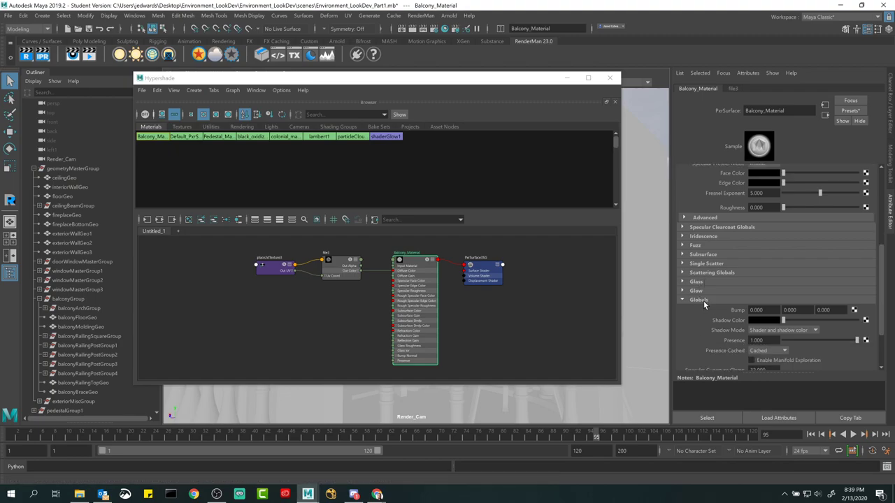
scroll(704, 300, "up", 8)
scroll(707, 294, "down", 6)
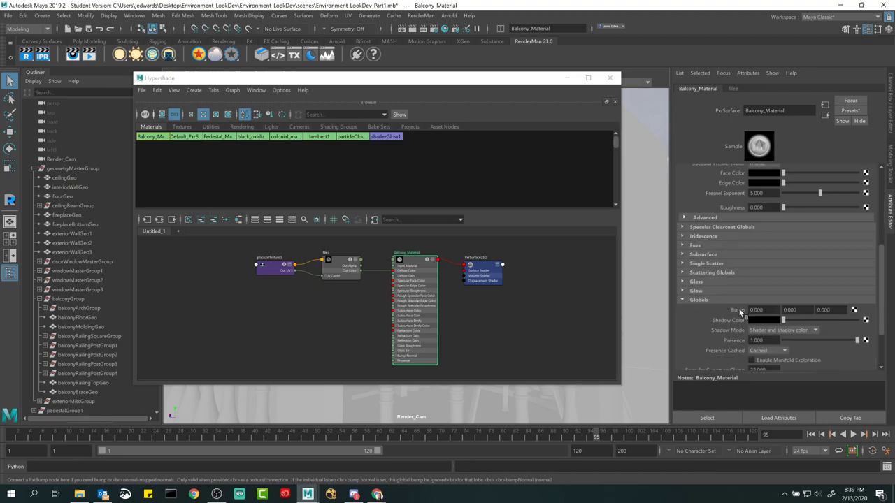
mouse_move(739, 310)
scroll(325, 320, "up", 1)
scroll(352, 323, "up", 4)
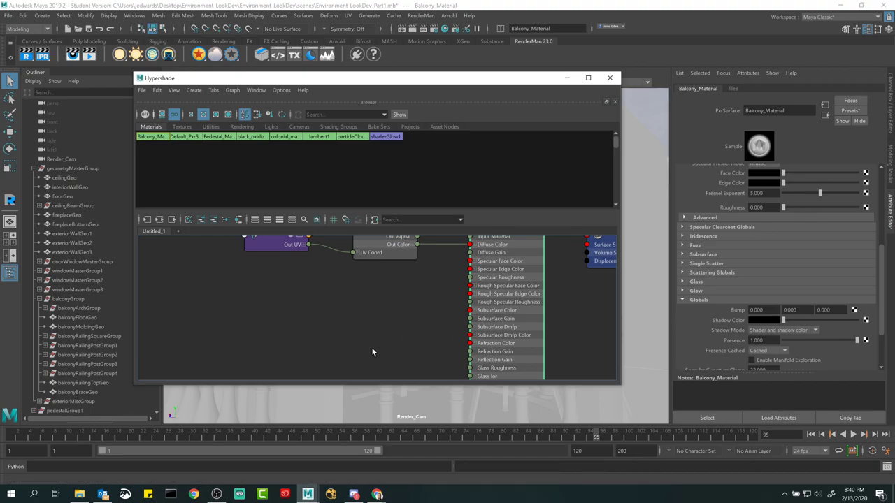
middle_click_drag(326, 350, 330, 327, "alt")
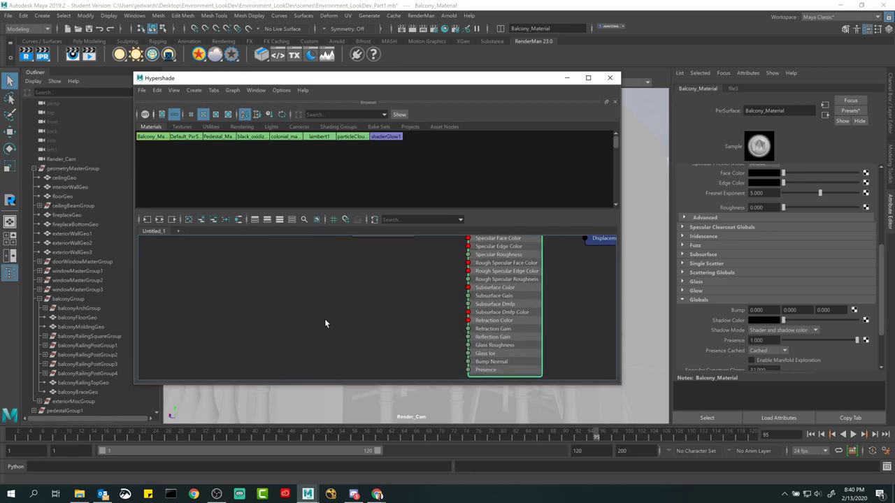
middle_click_drag(303, 302, 296, 313, "alt")
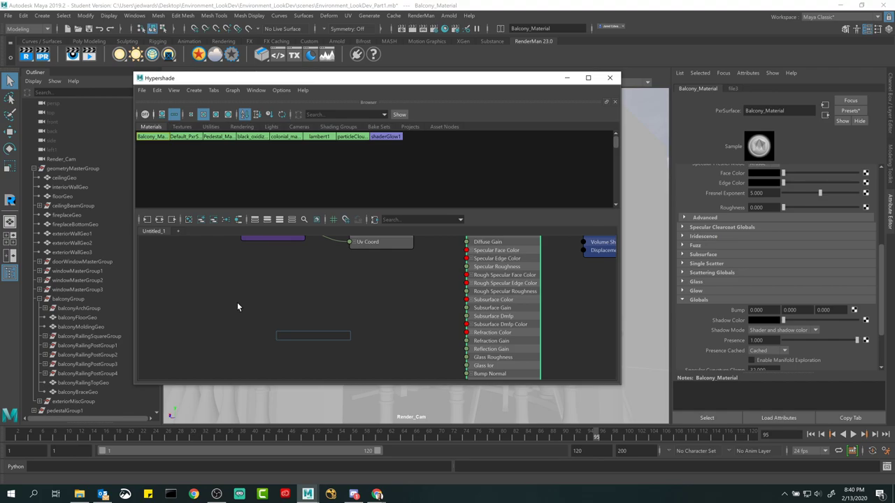
type("file")
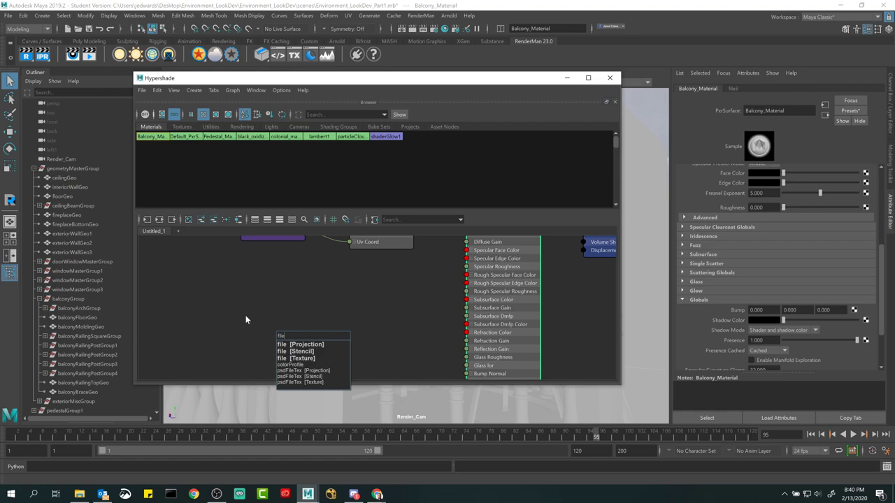
left_click(290, 359)
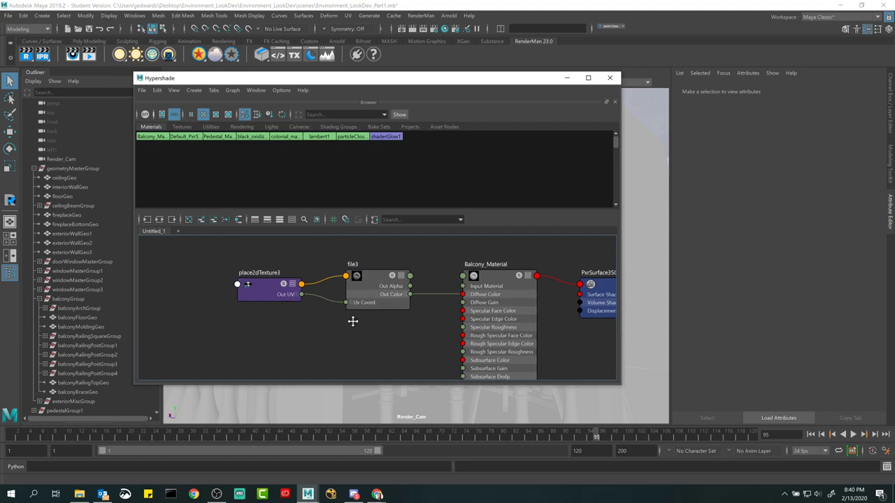
Add a PxrNormalMap node to the balcony material's graph and place it below the file3 texture node
middle_click_drag(352, 319, 365, 246, "alt")
key("Tab")
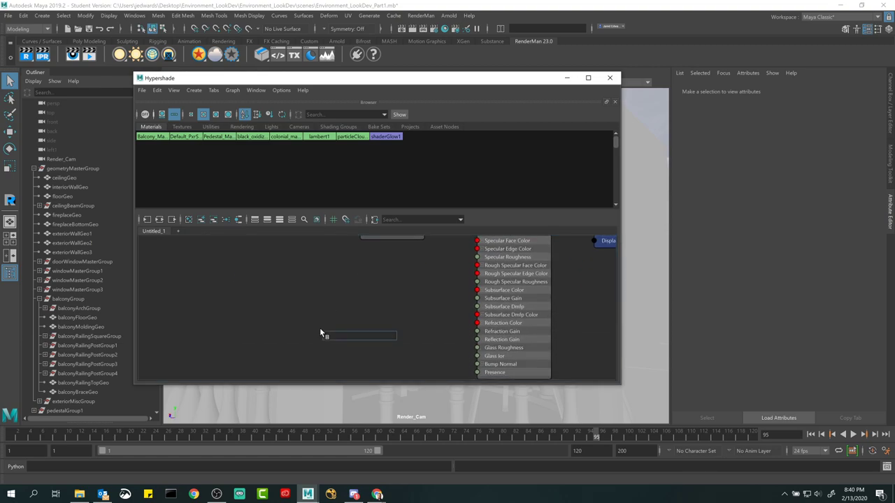
type("pxrnormal")
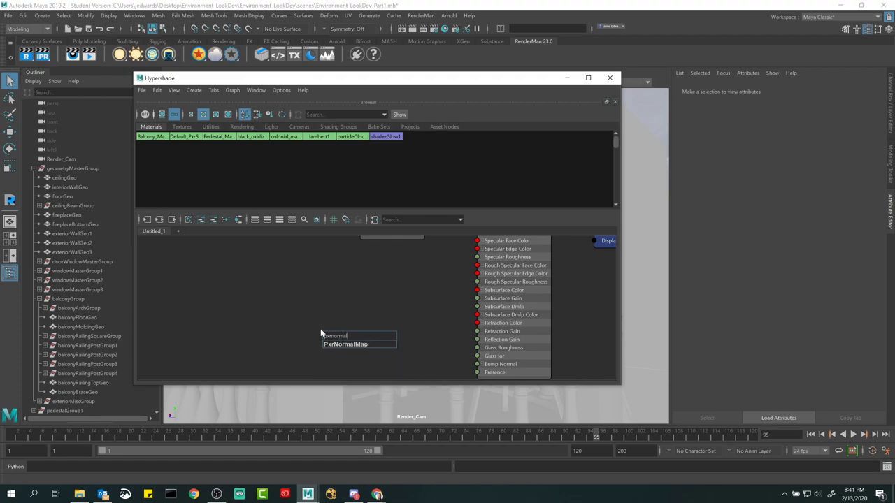
left_click(345, 345)
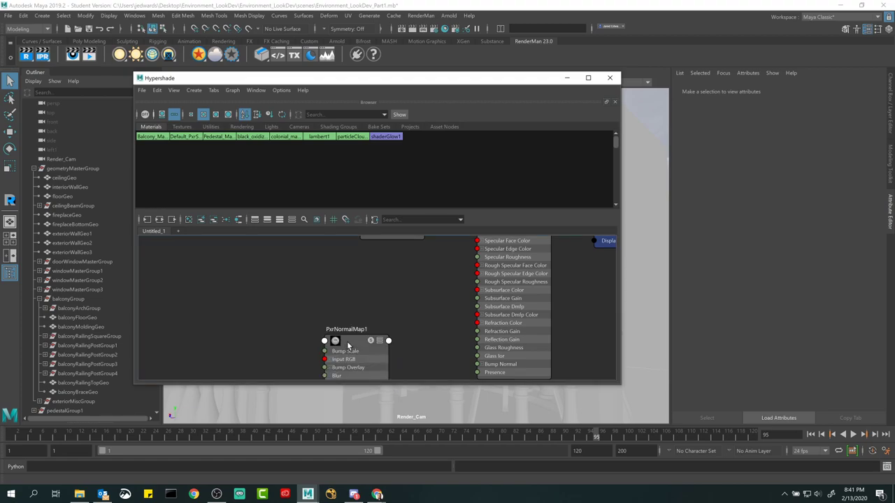
left_click_drag(355, 299, 348, 321)
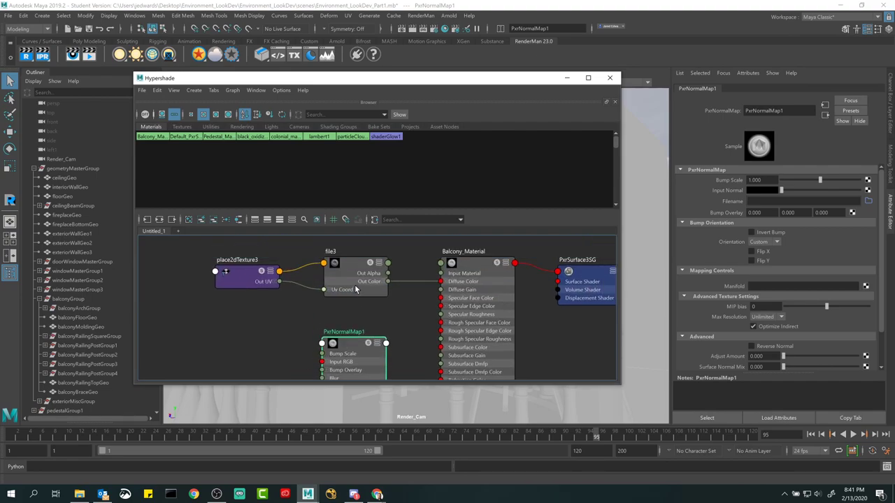
Compare the attributes of the file3 texture node with those of the PxrNormalMap node
left_click(357, 282)
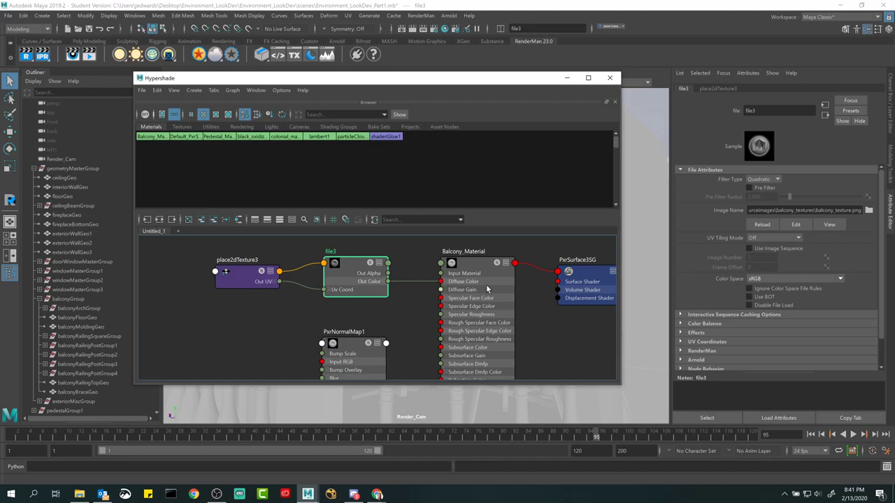
middle_click_drag(393, 282, 390, 230, "alt")
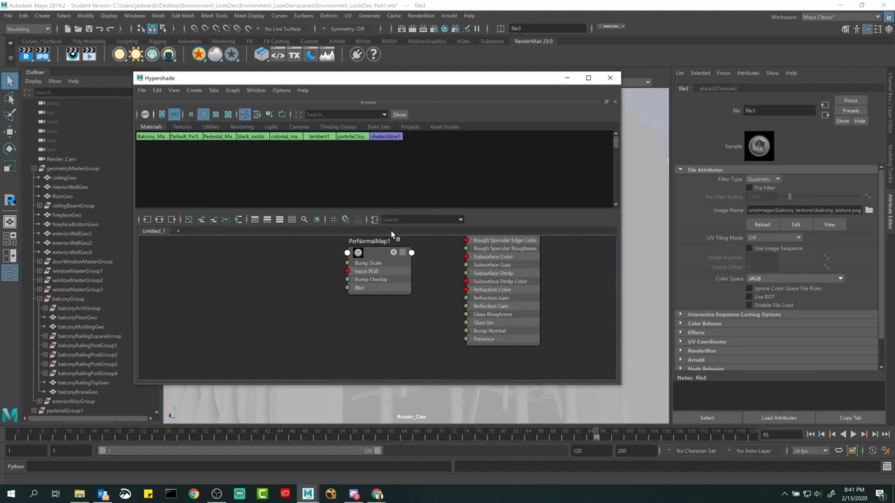
left_click(369, 262)
middle_click_drag(369, 261, 352, 313, "alt")
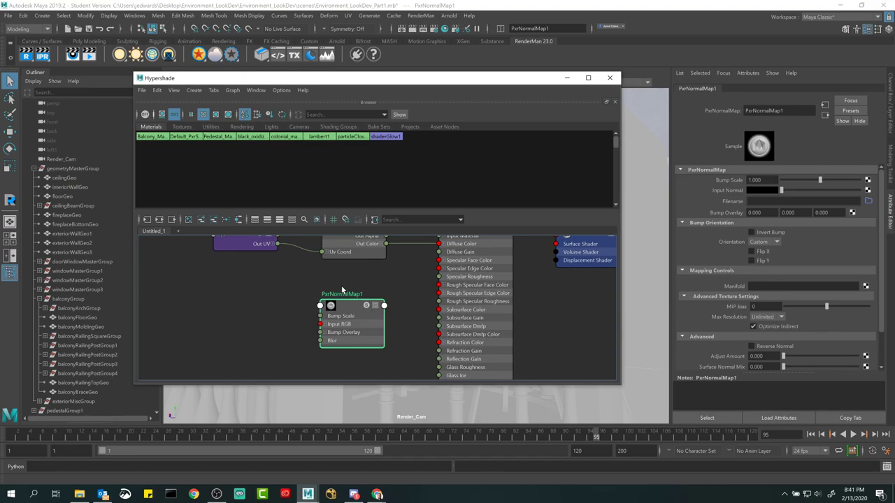
mouse_move(350, 307)
left_mouse_down()
mouse_move(331, 308)
mouse_move(354, 305)
left_mouse_up()
left_click(275, 308)
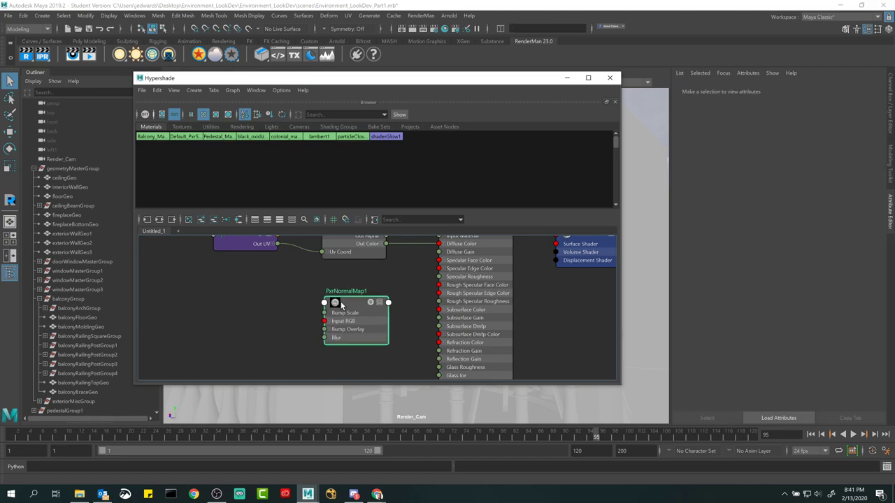
left_click(342, 306)
middle_click_drag(360, 280, 334, 305, "alt")
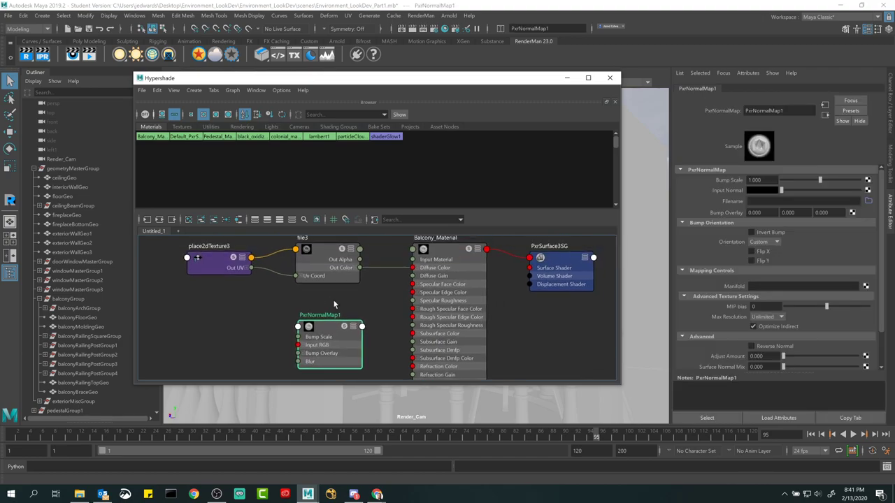
left_click(328, 259)
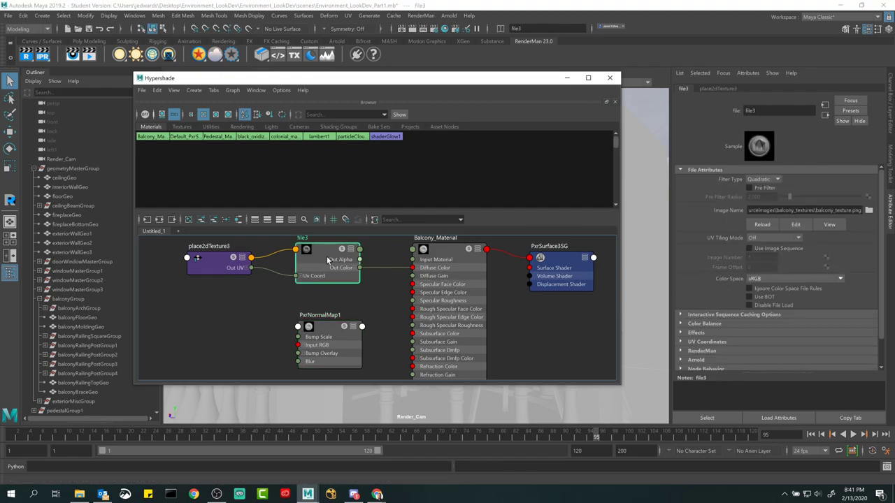
Load balcony_normal_texture.png from the balcony_textures folder as the file of the PxrNormalMap node
left_click(328, 329)
left_click(866, 201)
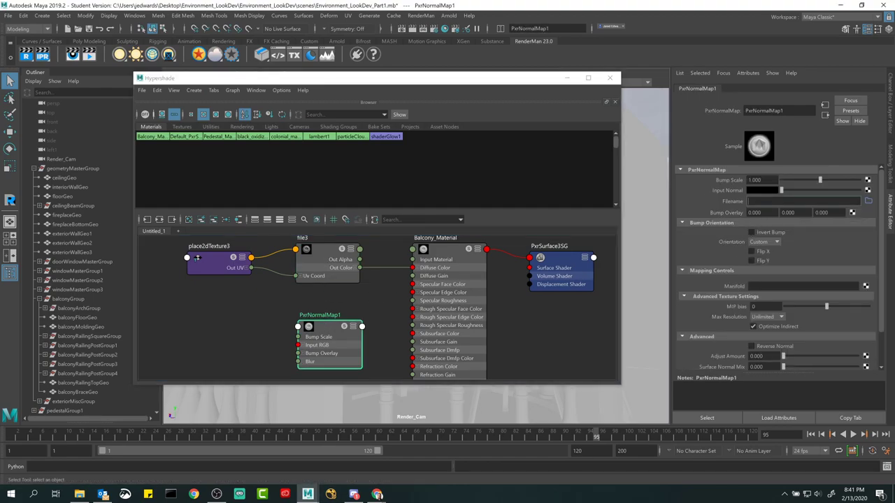
left_click(868, 201)
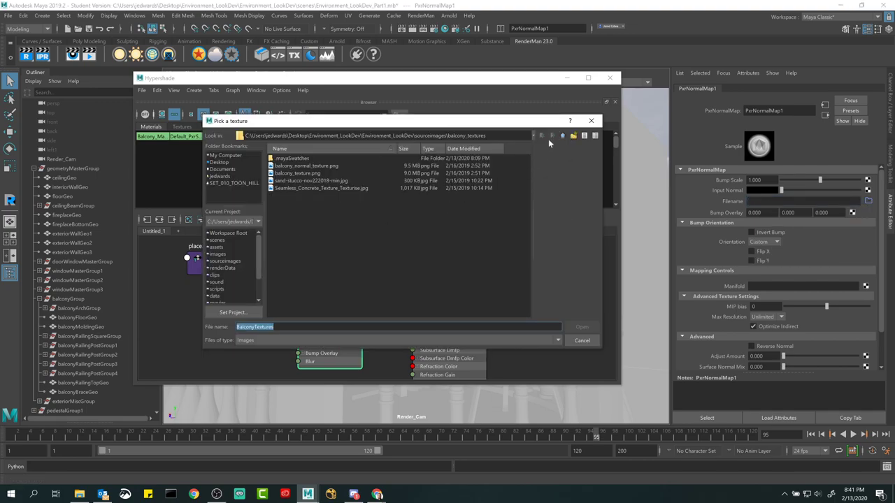
left_click(306, 166)
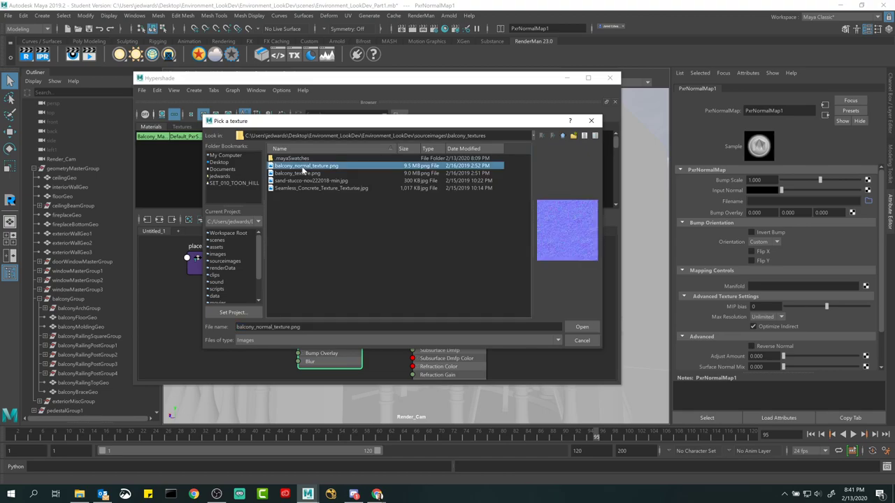
left_click(582, 326)
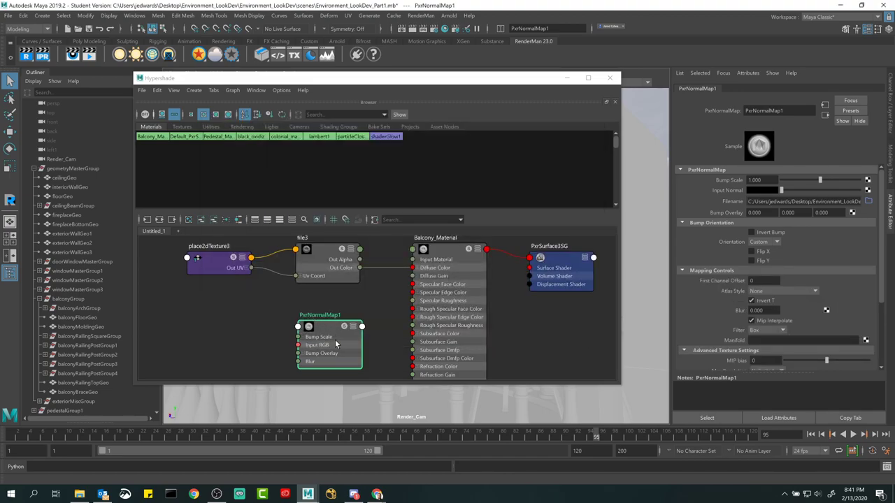
left_click_drag(336, 344, 329, 343)
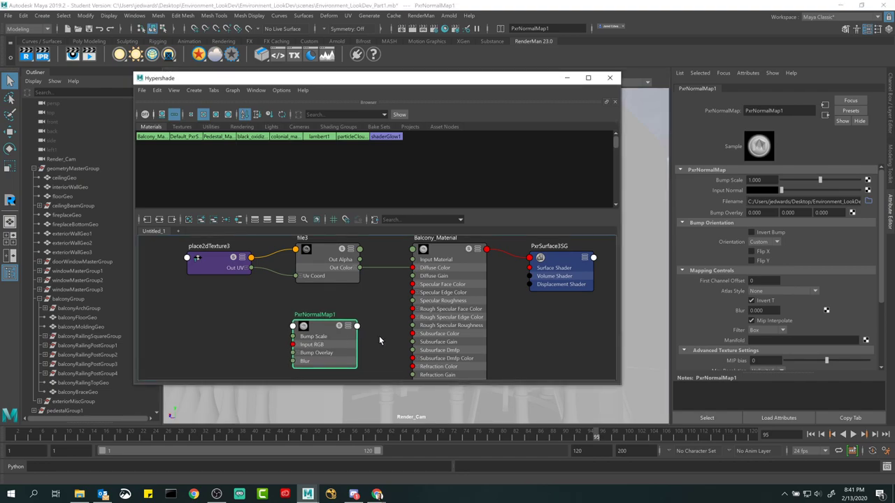
right_click_drag(379, 340, 326, 280, "alt")
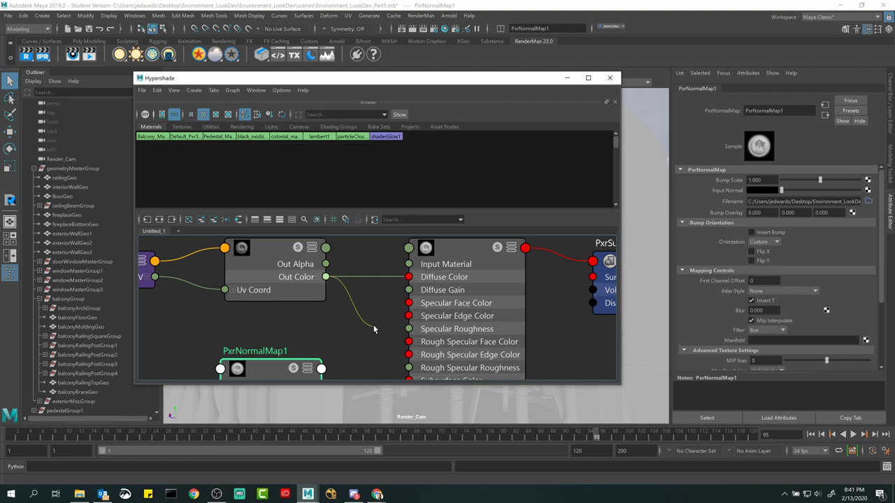
left_click_drag(373, 326, 373, 325)
left_click_drag(327, 278, 375, 317)
left_click_drag(327, 265, 363, 318)
middle_click_drag(364, 317, 368, 251)
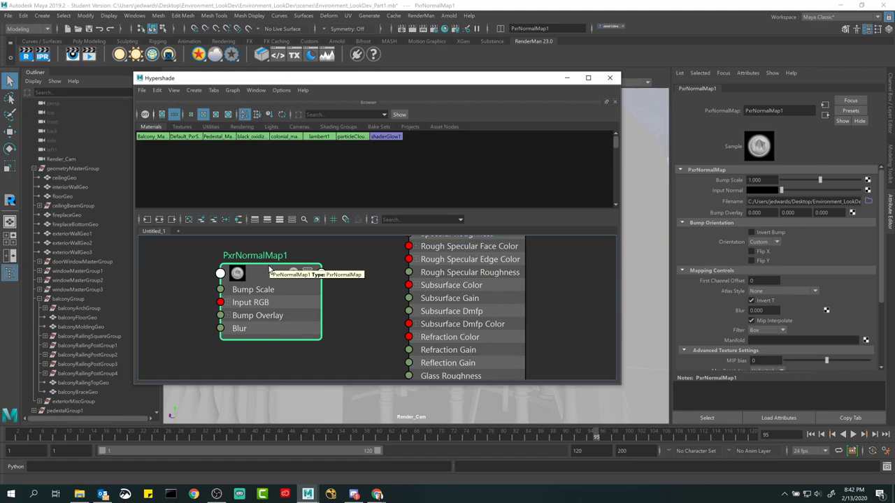
Compare how much the PxrNormalMap node shows in its different attribute display modes
key("1")
key("2")
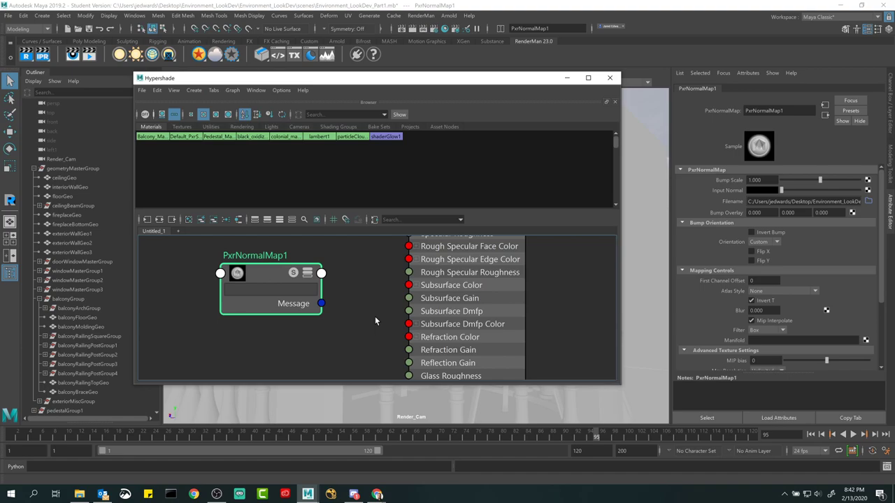
key("3")
key("4")
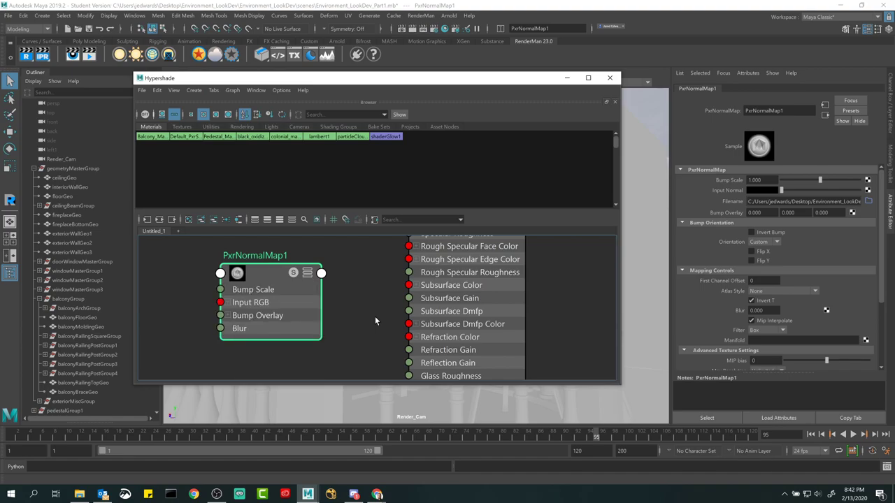
key("3")
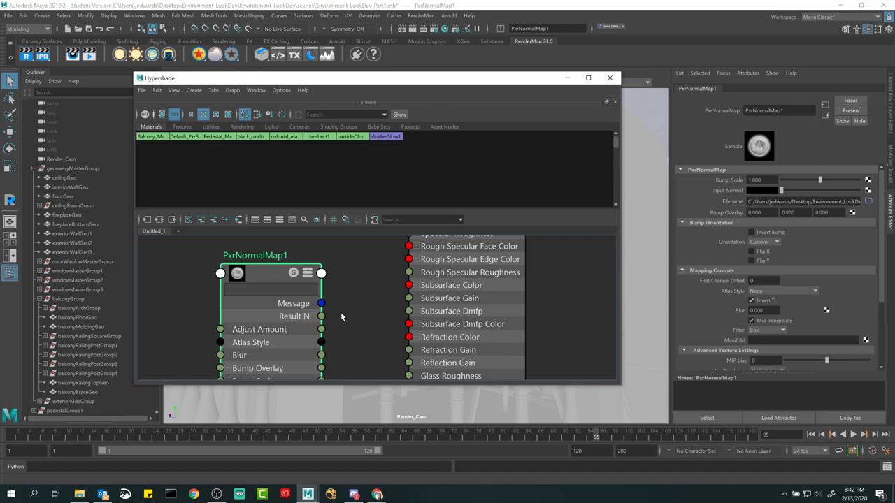
scroll(343, 313, "down", 5)
middle_click_drag(349, 333, 346, 296, "alt")
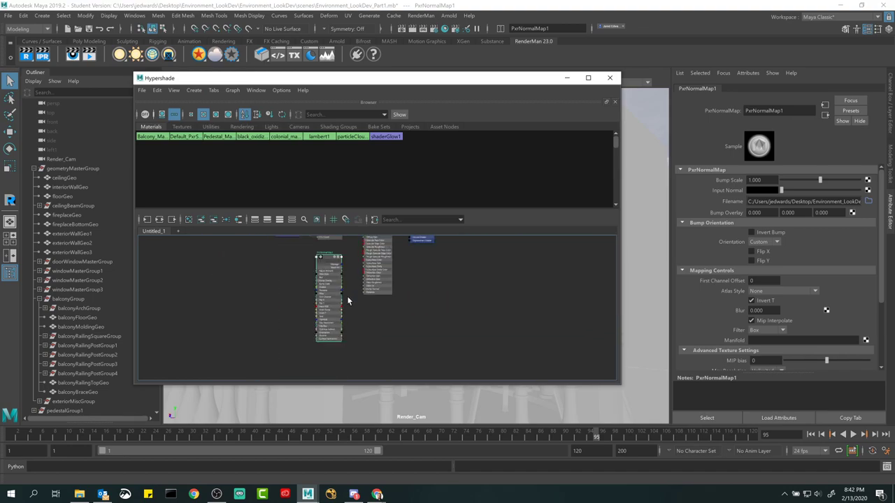
key("1")
key("2")
key("3")
key("1")
key("2")
key("3")
key("2")
key("3")
key("2")
key("3")
key("1")
middle_click_drag(362, 321, 355, 336)
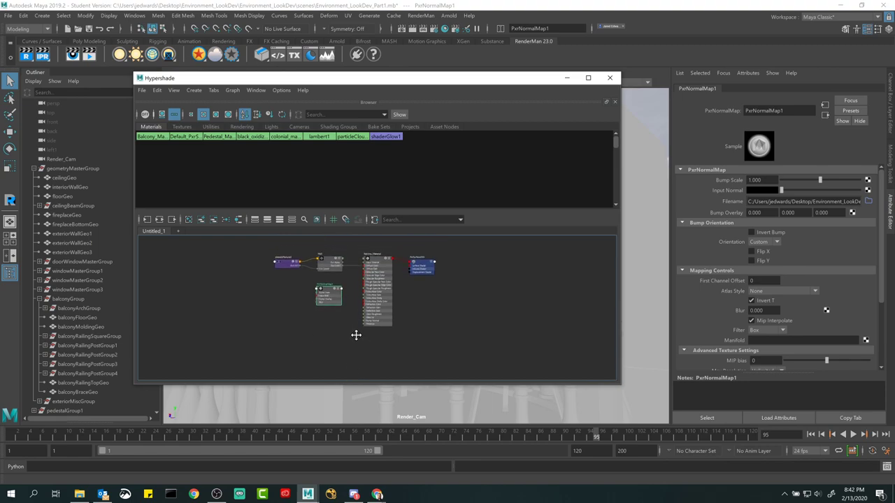
scroll(433, 373, "up", 5)
middle_click_drag(304, 261, 353, 353, "alt")
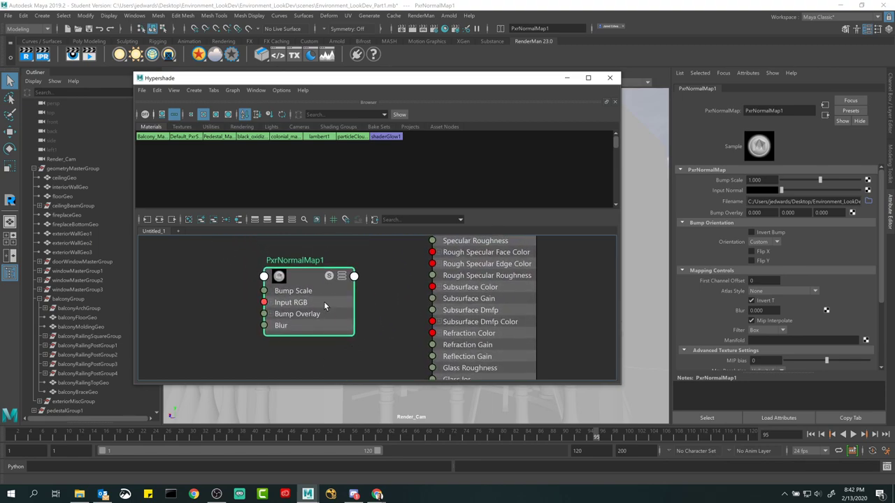
Switch the PxrNormalMap node to the full attribute display so its Result N output is available
key("3")
key("2")
key("3")
key("2")
key("3")
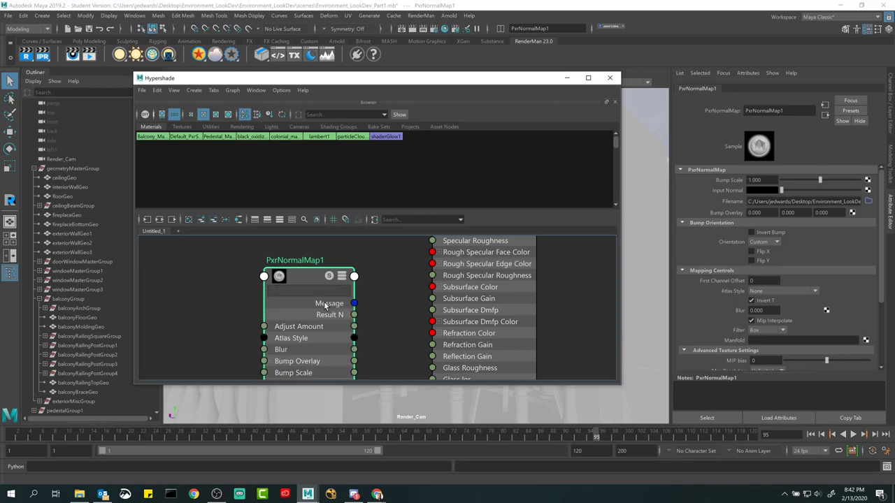
Return the PxrNormalMap node to its compact display and look up Result N in its list of outputs
key("2")
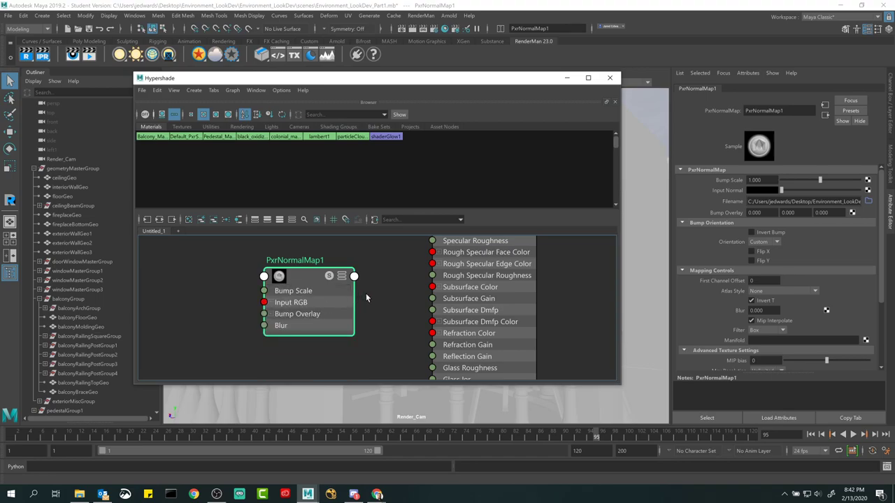
middle_click_drag(368, 291, 353, 328, "alt")
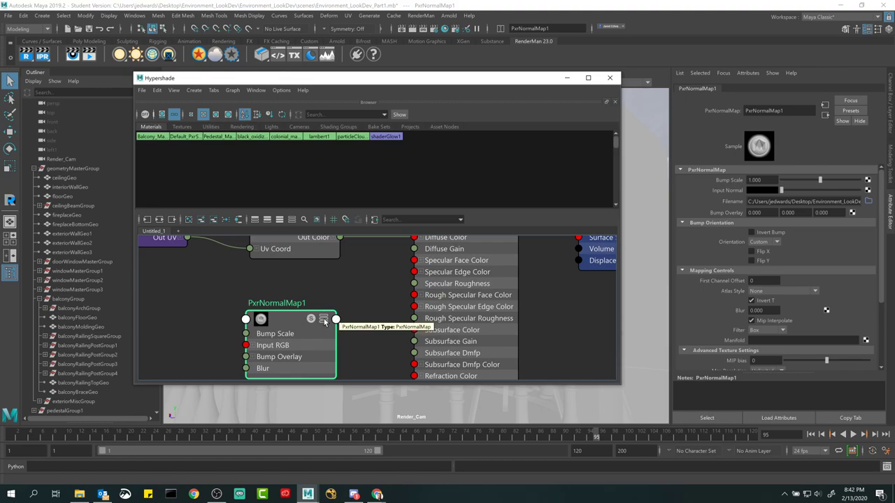
left_click_drag(321, 322, 323, 323)
left_click(338, 319)
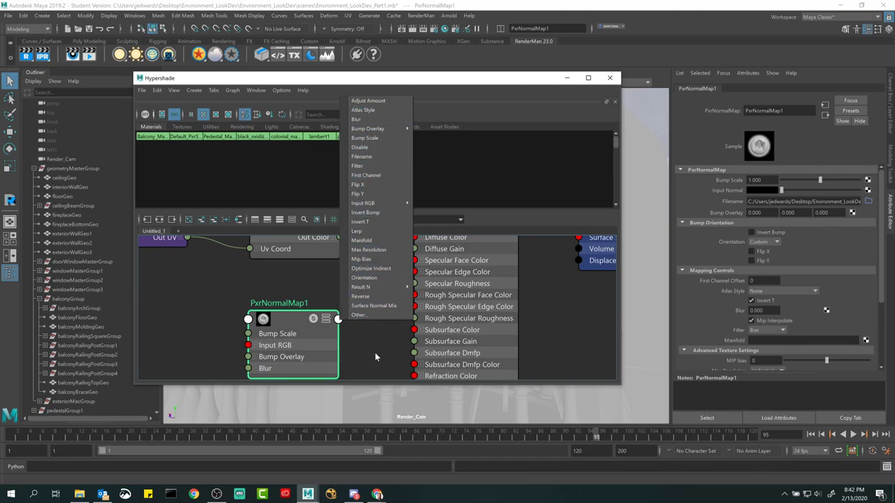
mouse_move(369, 288)
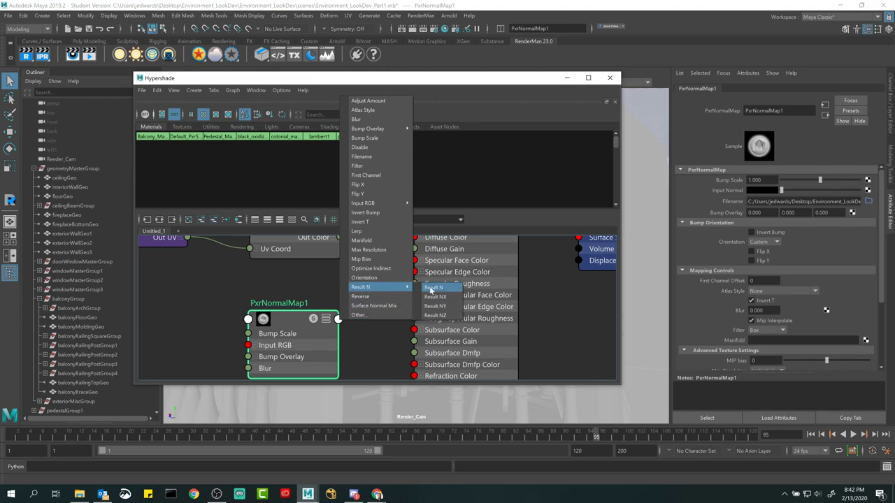
left_click(374, 350)
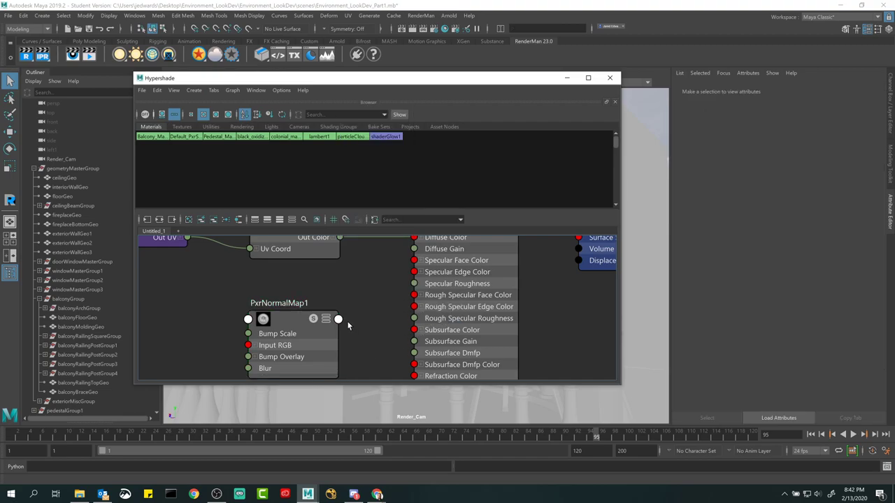
Connect the Result N output of the PxrNormalMap node to the Bump Normal input of Balcony_Material
left_click(339, 319)
mouse_move(360, 286)
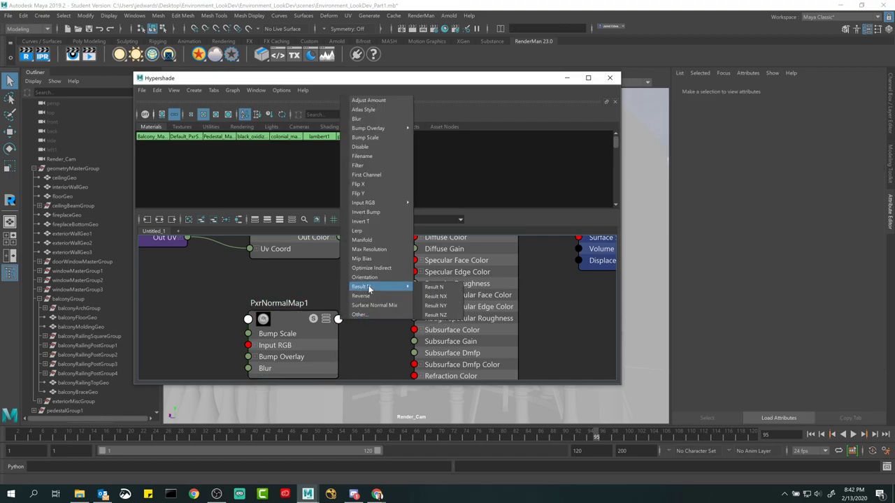
left_click(441, 287)
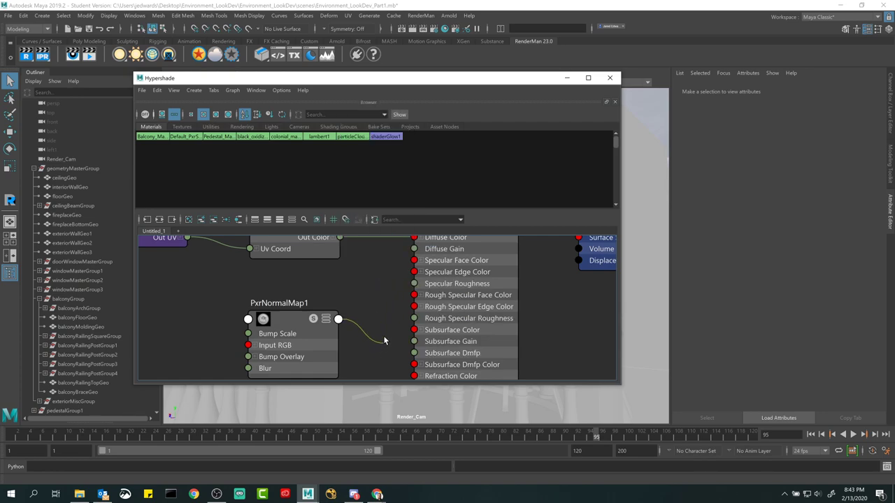
middle_click_drag(382, 346, 377, 257, "alt")
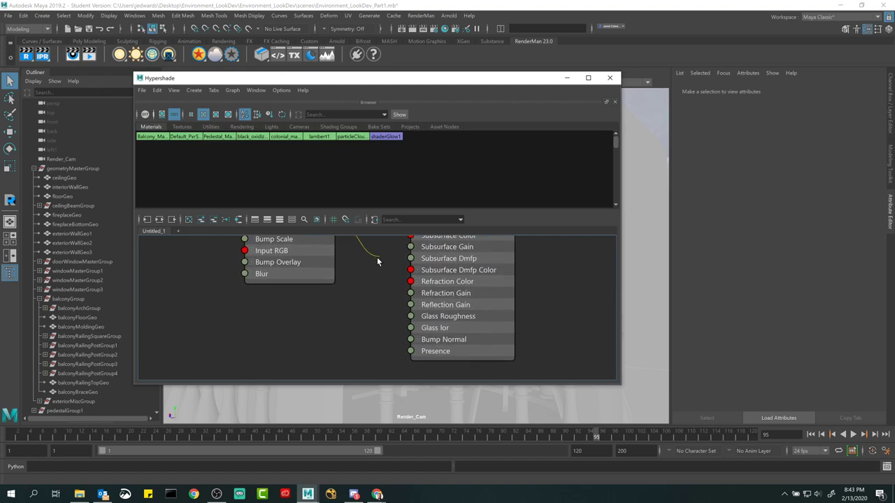
left_click(410, 340)
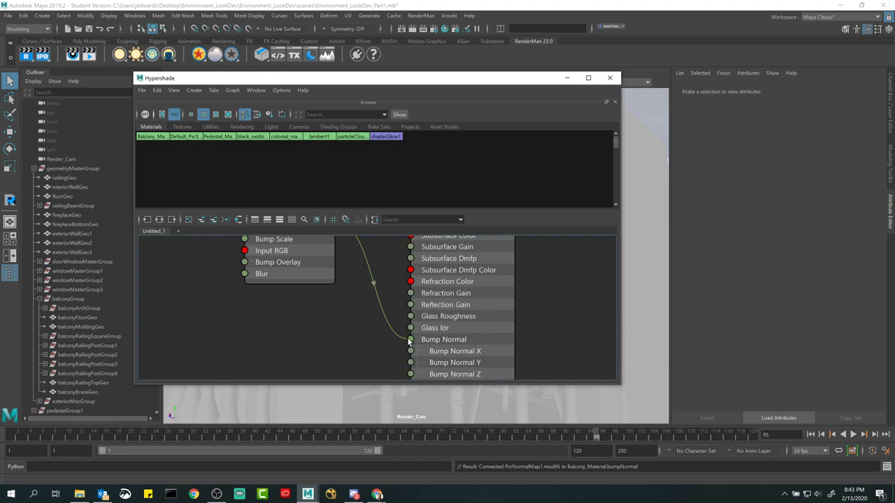
left_click(416, 340)
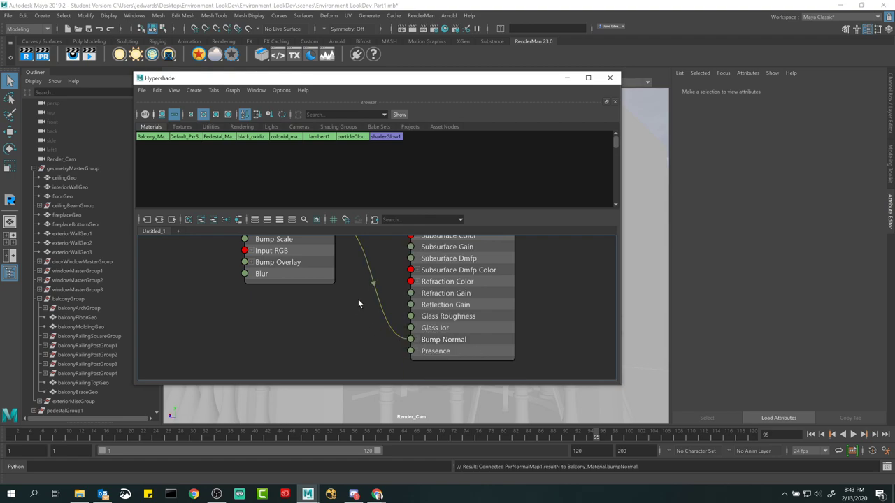
Delete the connection between the PxrNormalMap node and the balcony material's Bump Normal input
scroll(336, 335, "down", 1)
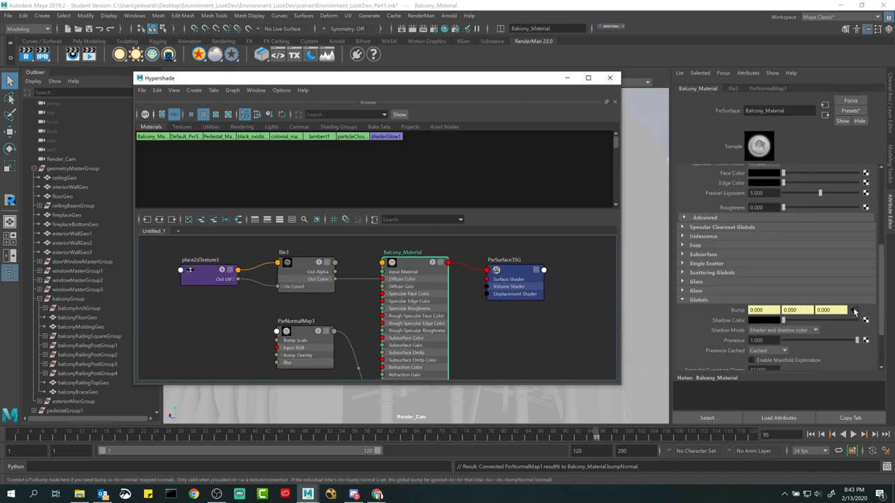
middle_click_drag(355, 302, 353, 238, "alt")
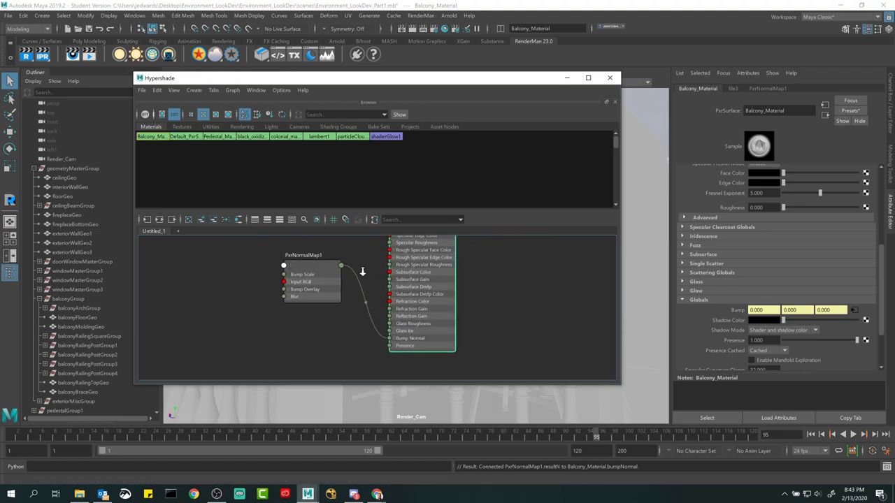
scroll(353, 238, "up", 1)
left_click(360, 336)
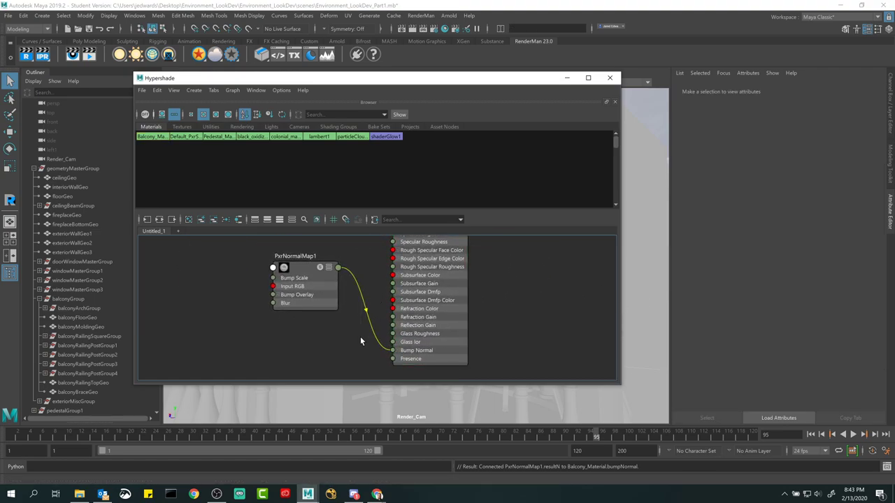
key("Delete")
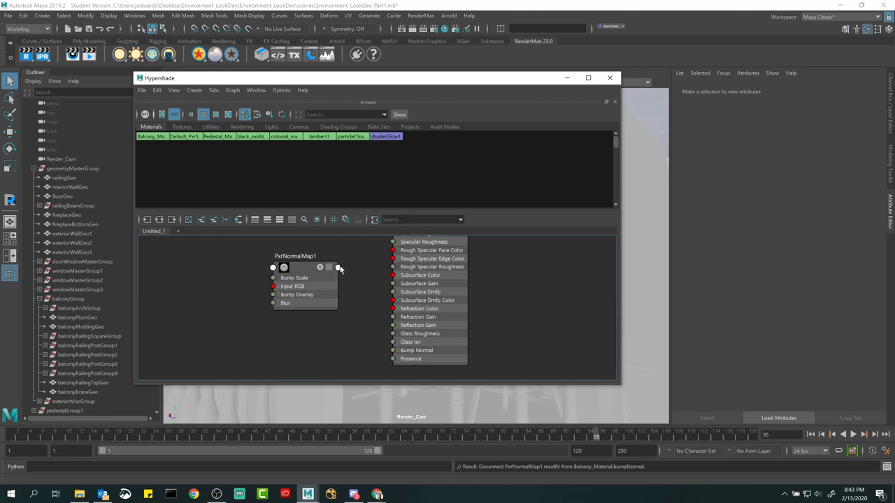
Reconnect the PxrNormalMap node's Result N output to the Bump Normal input of Balcony_Material
left_click(338, 267)
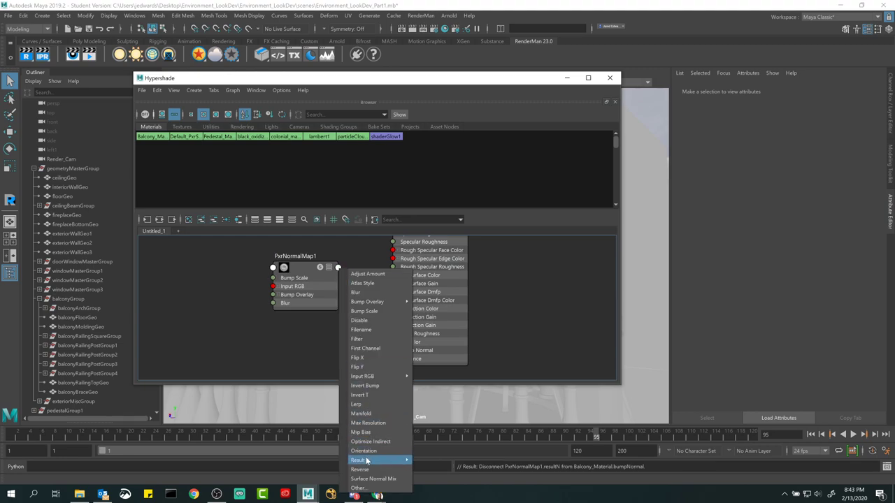
mouse_move(364, 460)
left_click(430, 463)
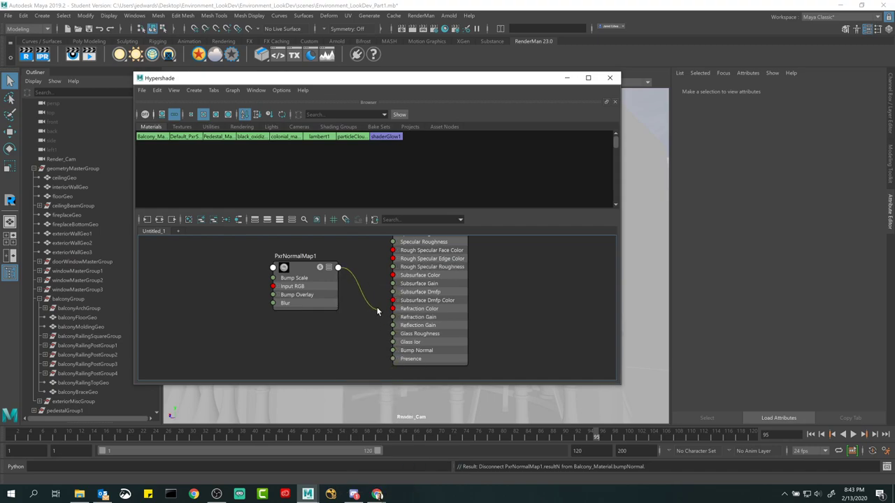
left_click(393, 350)
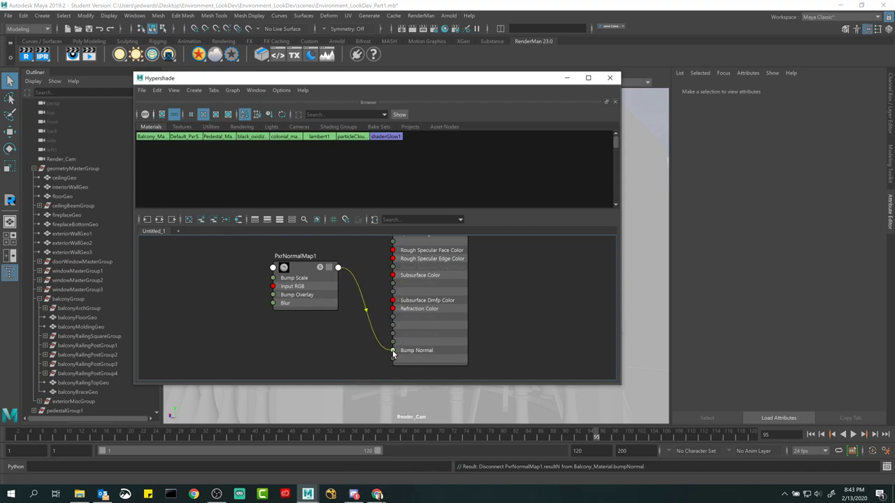
left_click(393, 351)
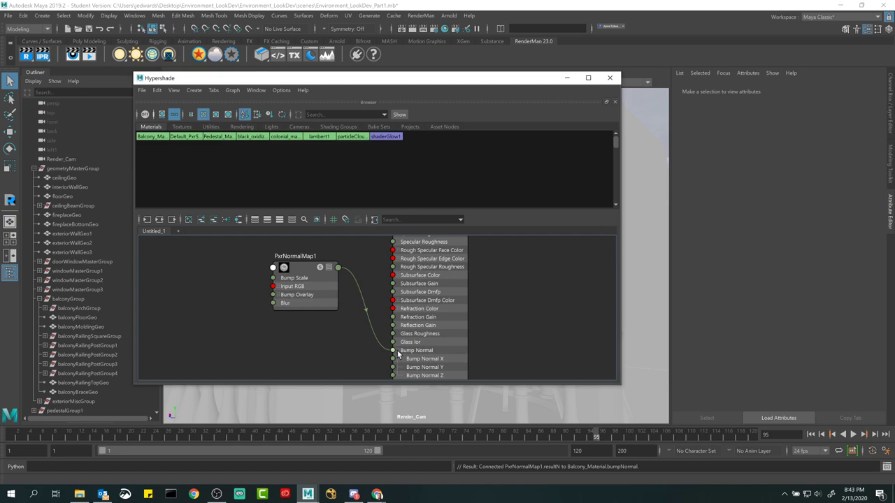
With the PxrNormalMap node selected, put the Hypershade away and stop the viewport render of Render_Cam
left_click(302, 277)
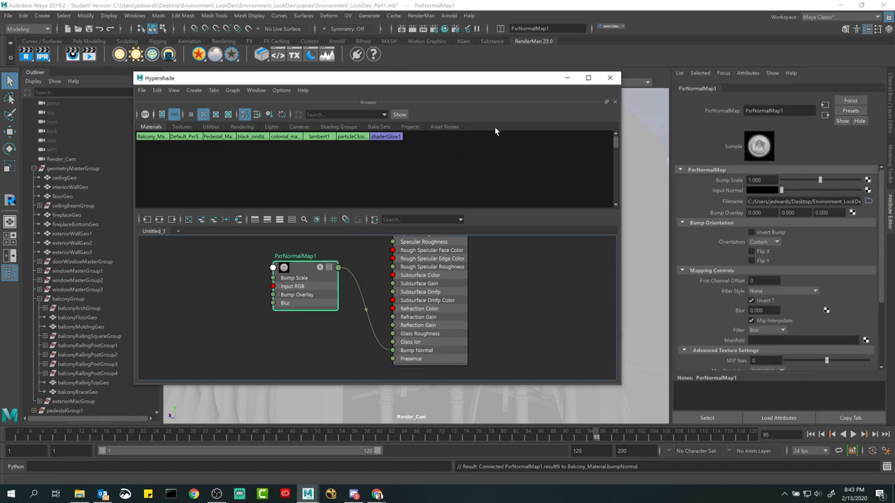
left_click(610, 78)
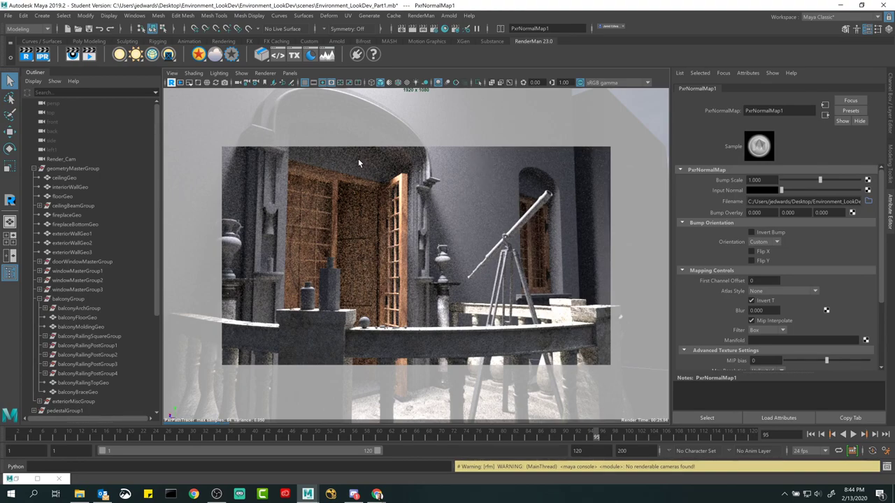
left_click(173, 84)
Switch the viewport to the persp camera and start a live render of a close view of the balcony railing and corner pillar
left_click(301, 73)
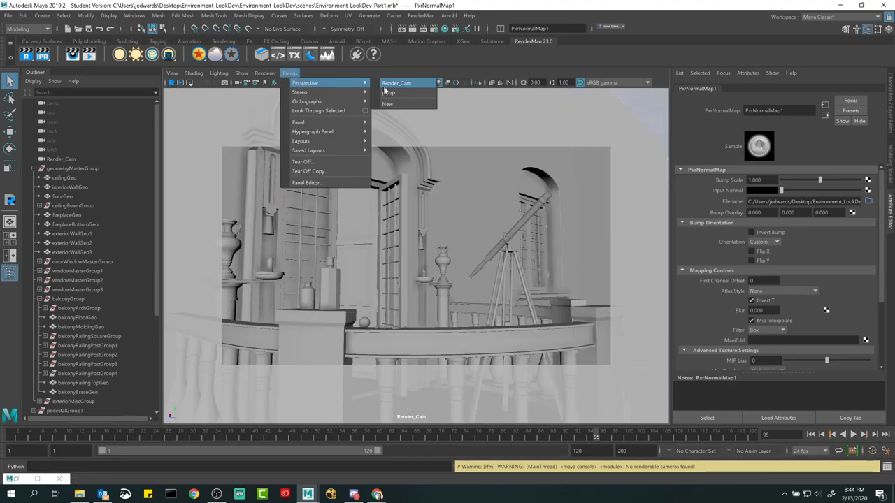
left_click(387, 89)
left_click(290, 73)
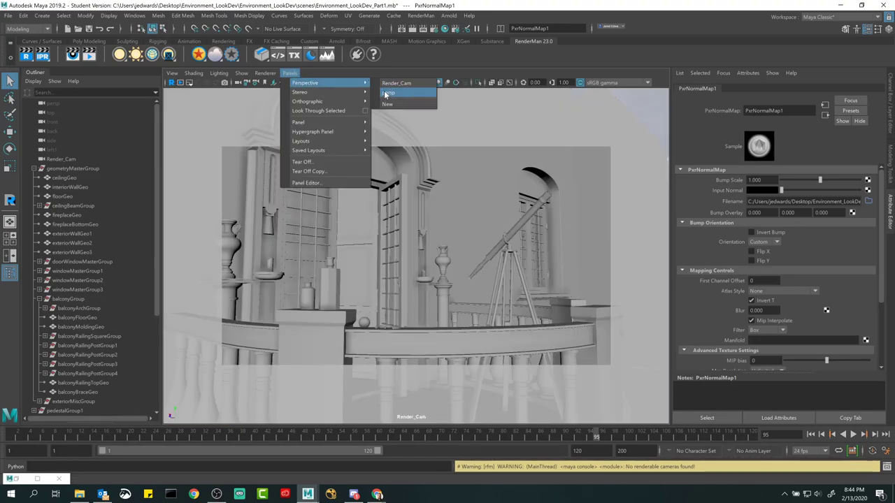
left_click(388, 91)
left_click_drag(483, 229, 460, 266, "alt")
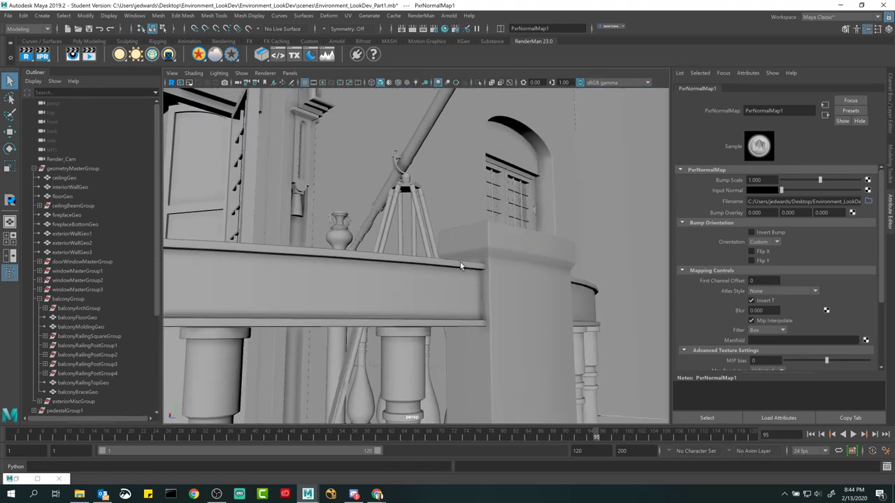
left_click(172, 83)
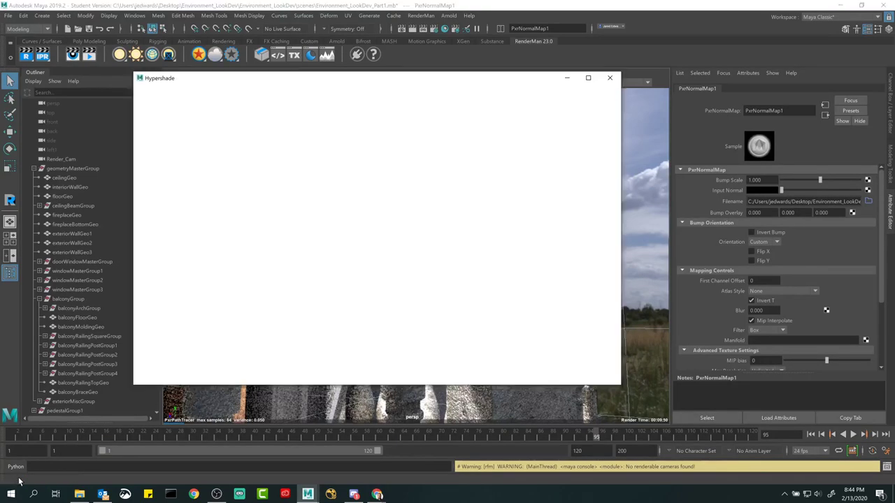
Bring back the Hypershade, move it clear of the rendered railing and set the PxrNormalMap node's Bump Scale to 0
left_click(444, 28)
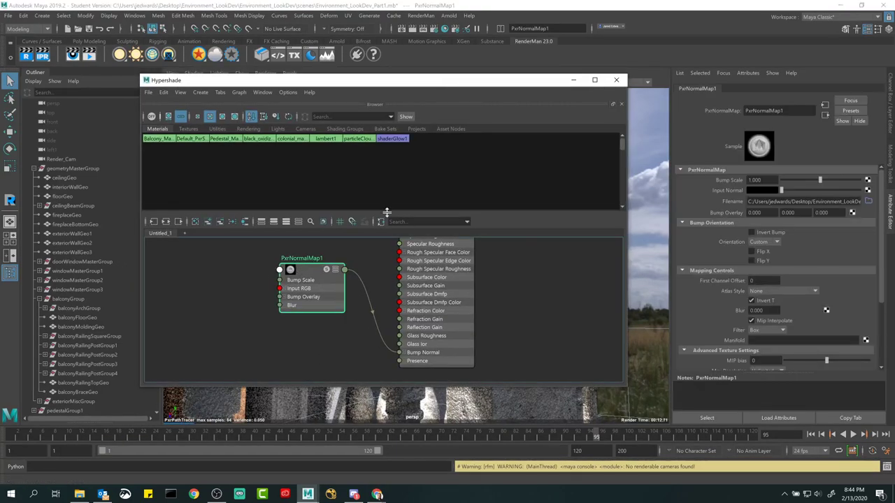
left_click_drag(384, 80, 389, 361)
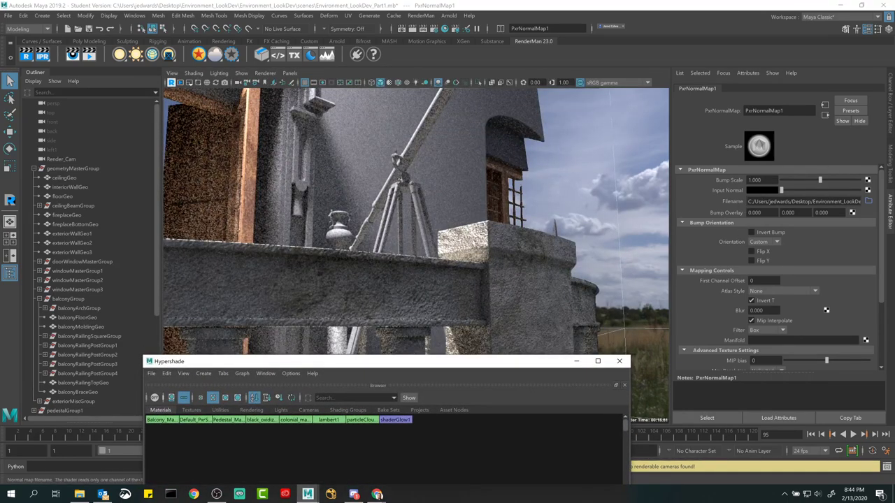
left_click(756, 180)
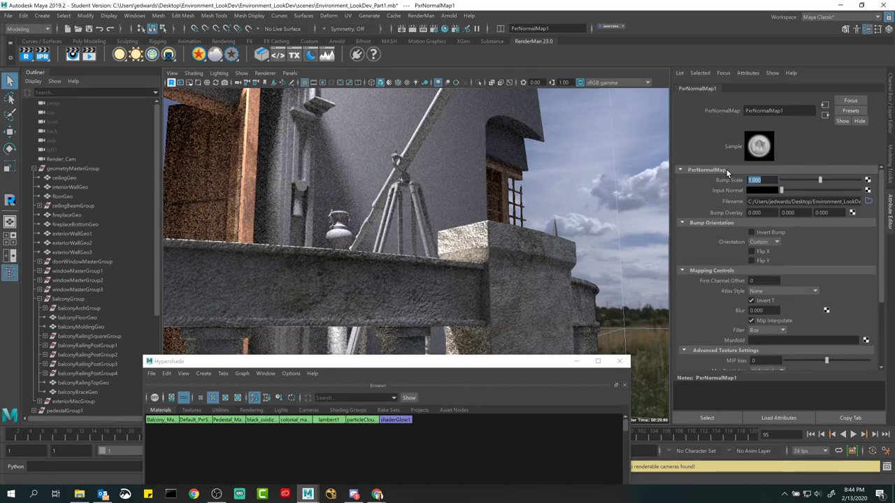
type("0")
key("Return")
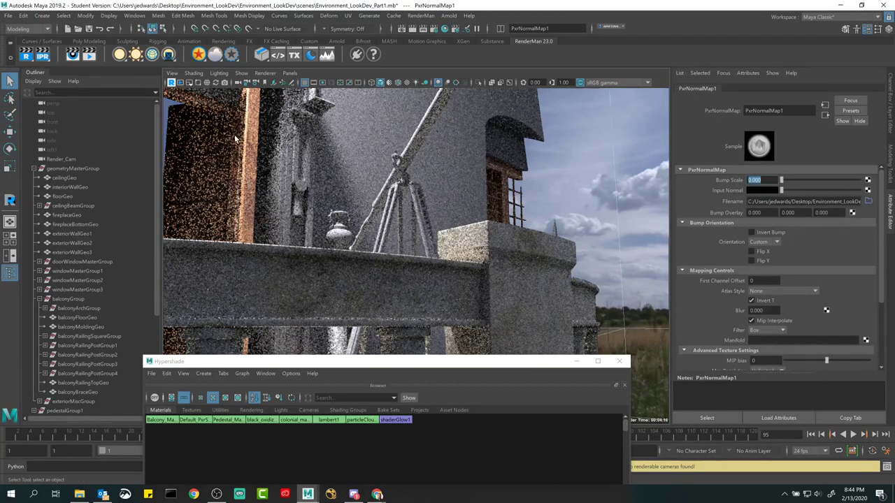
Limit the live render to a region around the railing and corner pillar, and set the Bump Scale back to 1
left_click(198, 82)
left_click_drag(292, 215, 582, 349)
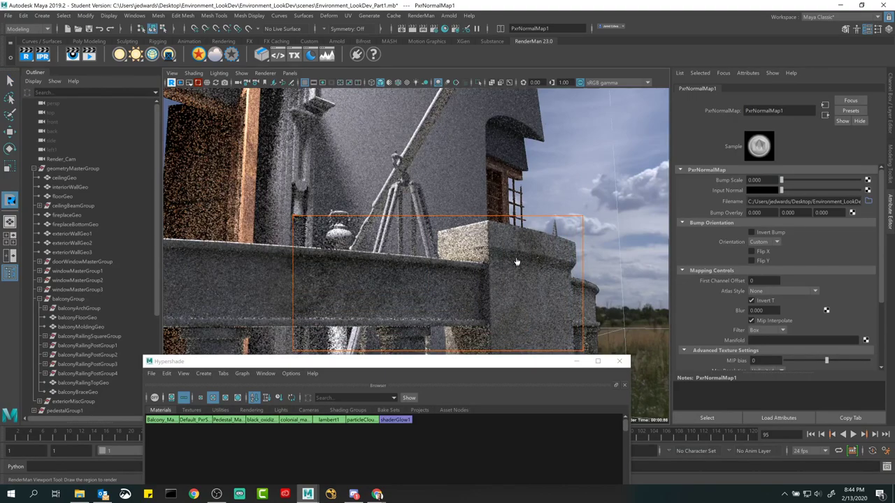
left_click(755, 180)
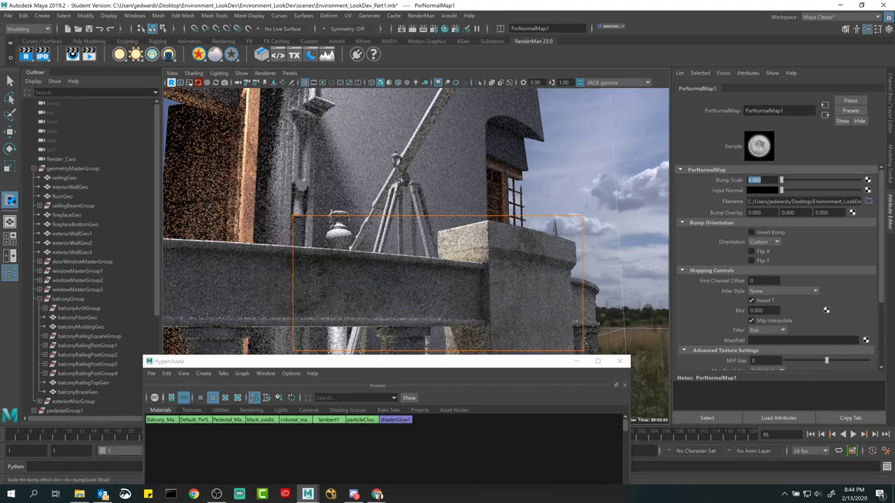
type("1")
key("Return")
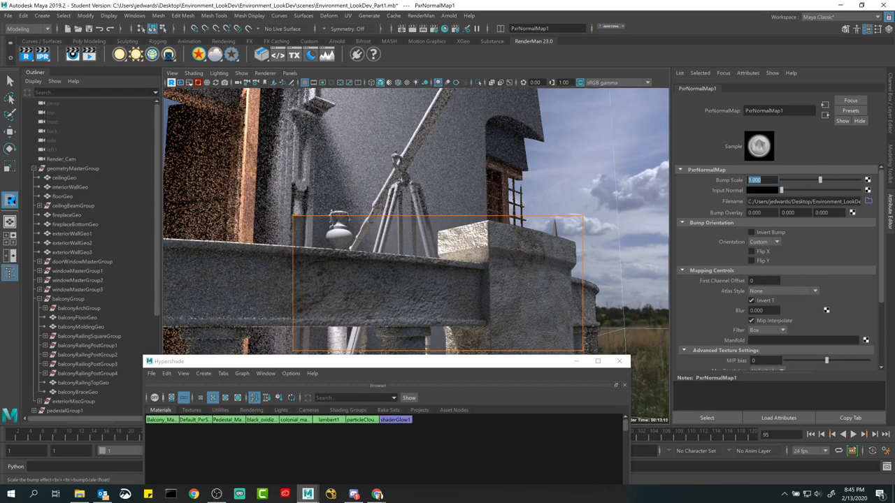
Try a Bump Scale of 0.5 on the PxrNormalMap node, settle on 0.25 and turn off Invert Bump
type("0.5")
key("Return")
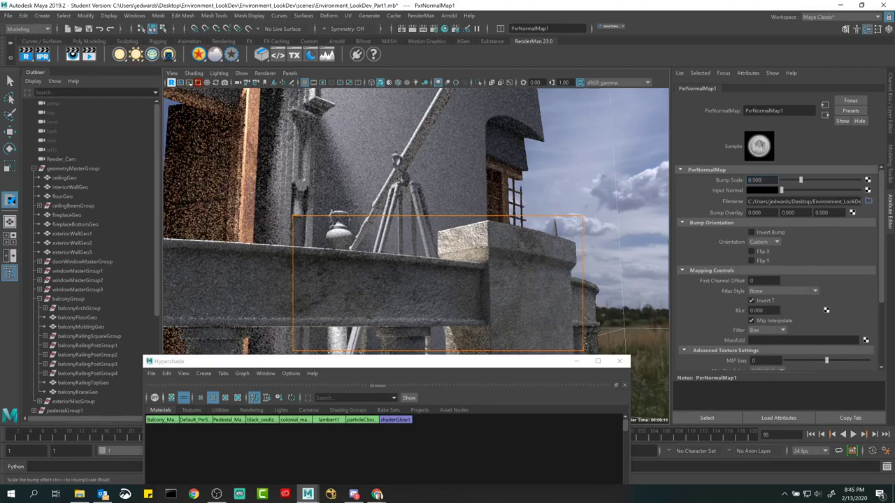
type("0.25")
key("Return")
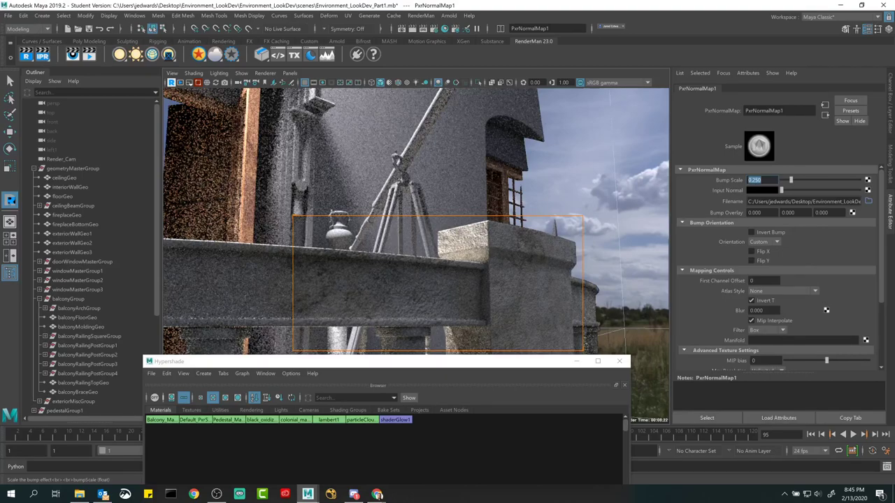
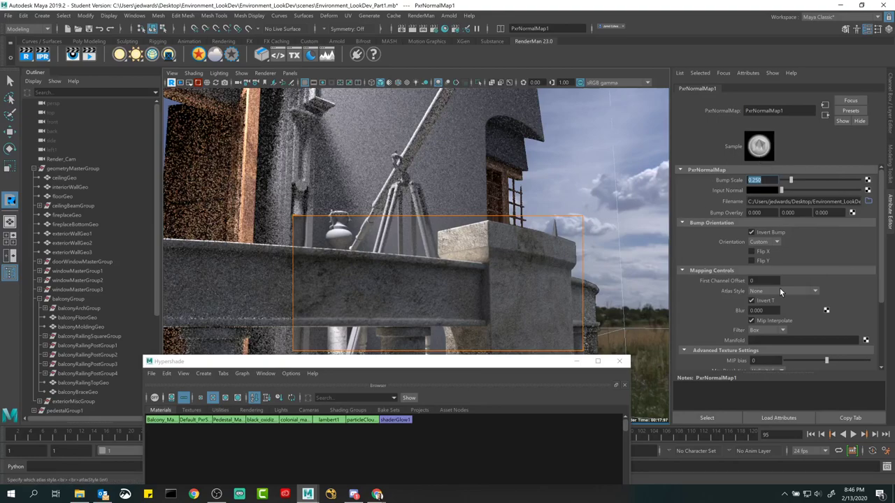
left_click(765, 232)
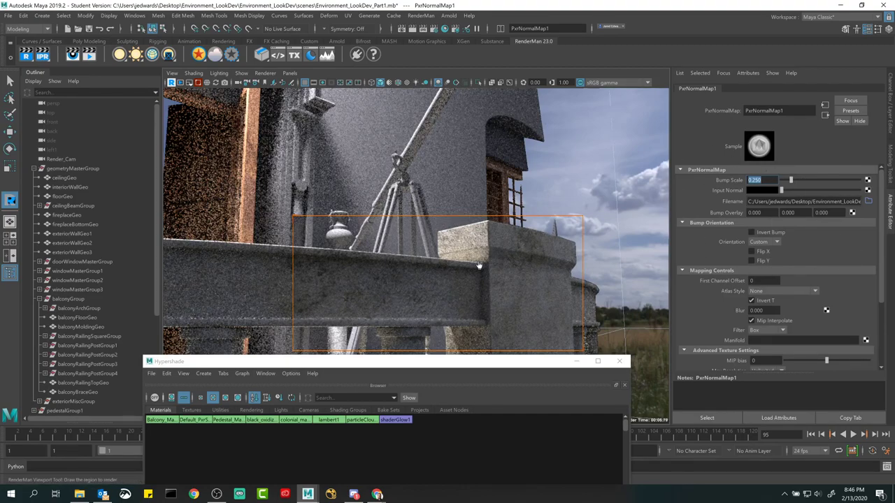
Clear the render region around the railing, end the live render and switch the viewport to Render_Cam
left_click(199, 83)
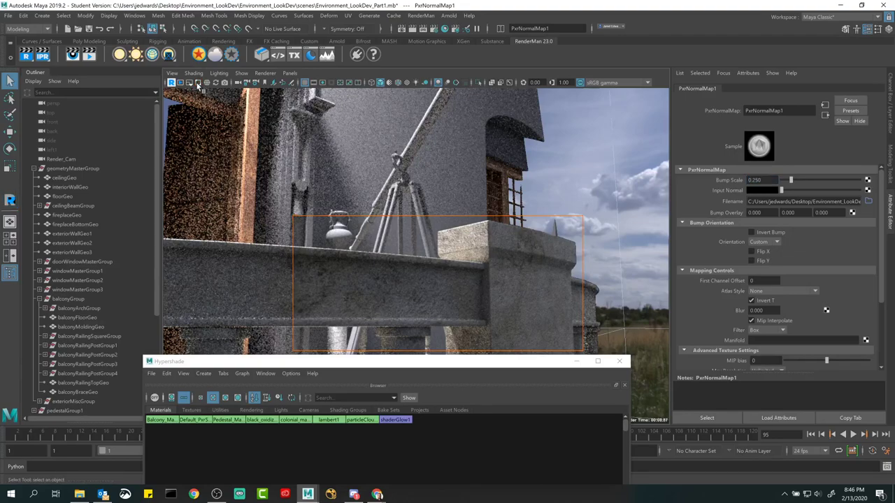
left_click(198, 83)
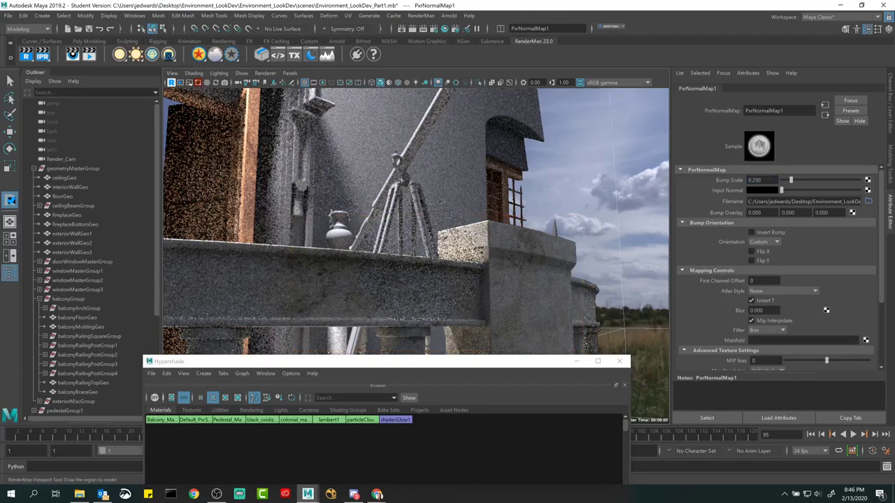
left_click(199, 83)
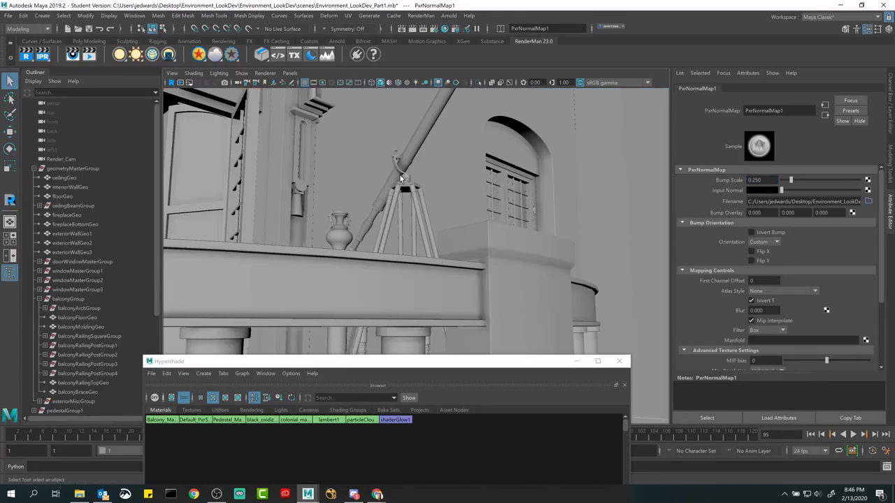
left_click(289, 73)
mouse_move(314, 87)
left_click(397, 104)
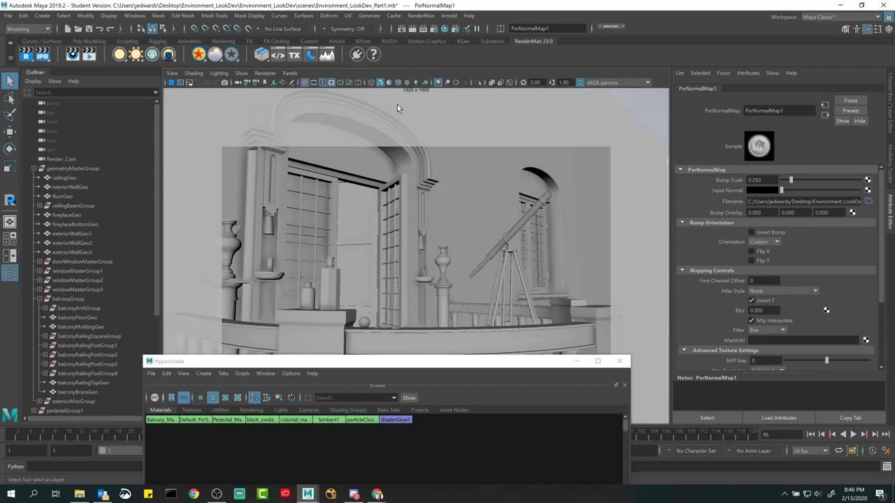
Examine the Balcony_Material's specular, Clear Coat and Iridescence attributes alongside its node network
left_click_drag(430, 362, 424, 168)
right_click_drag(540, 385, 515, 382, "alt")
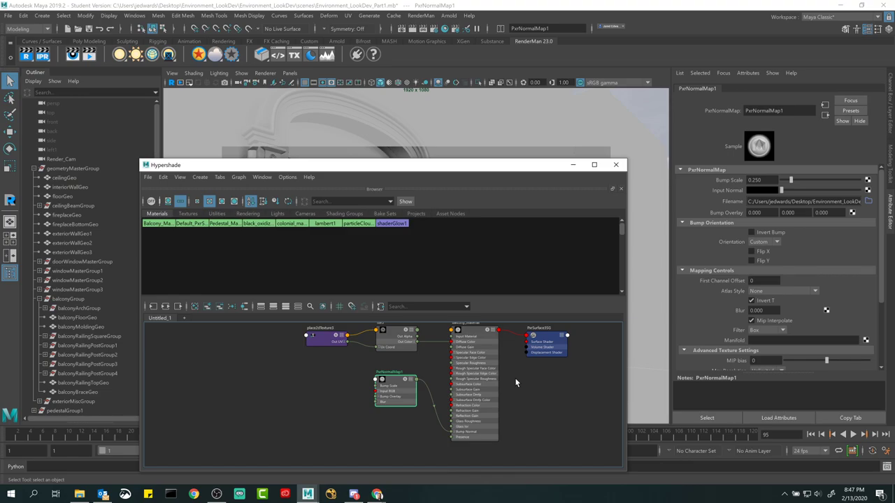
left_click(483, 343)
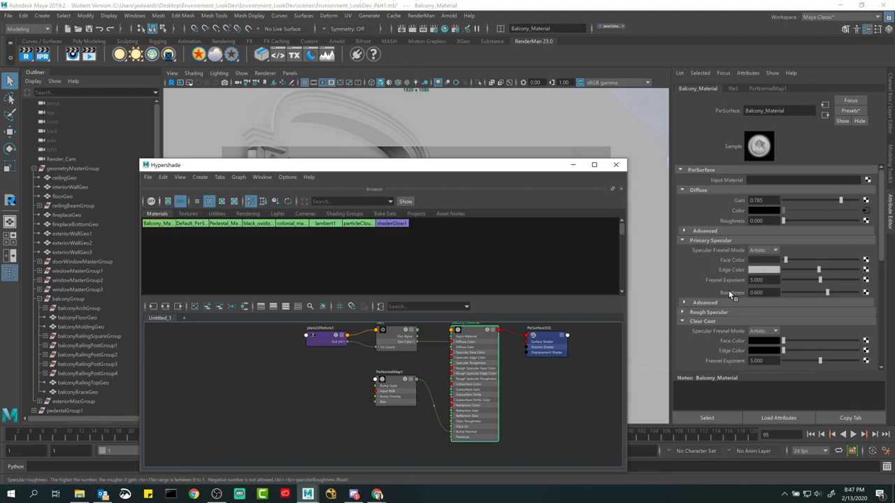
scroll(733, 293, "down", 5)
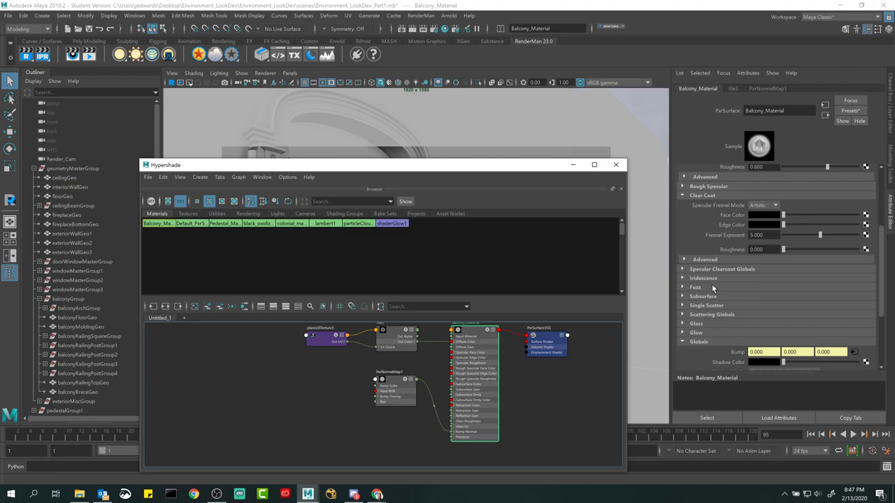
left_click(711, 278)
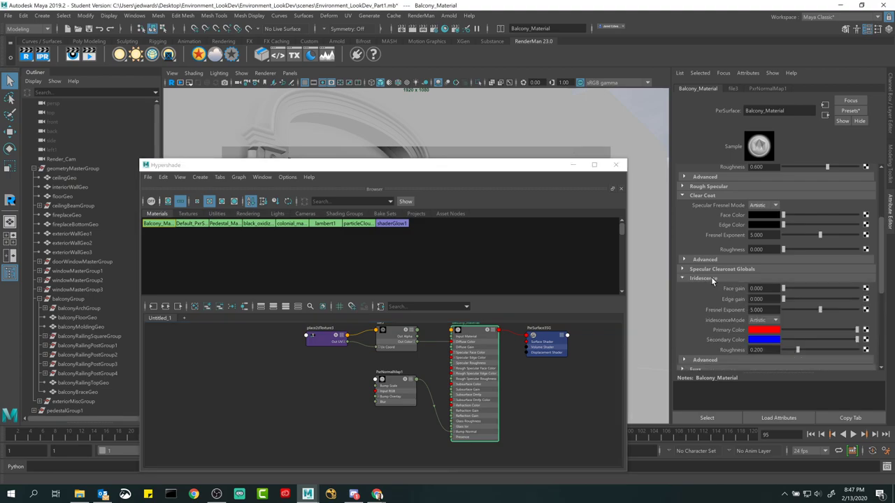
left_click(711, 278)
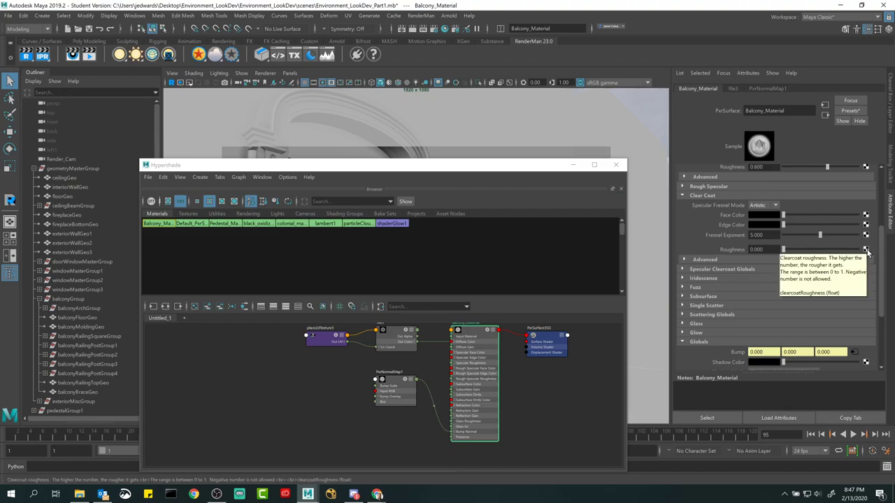
scroll(746, 316, "up", 3)
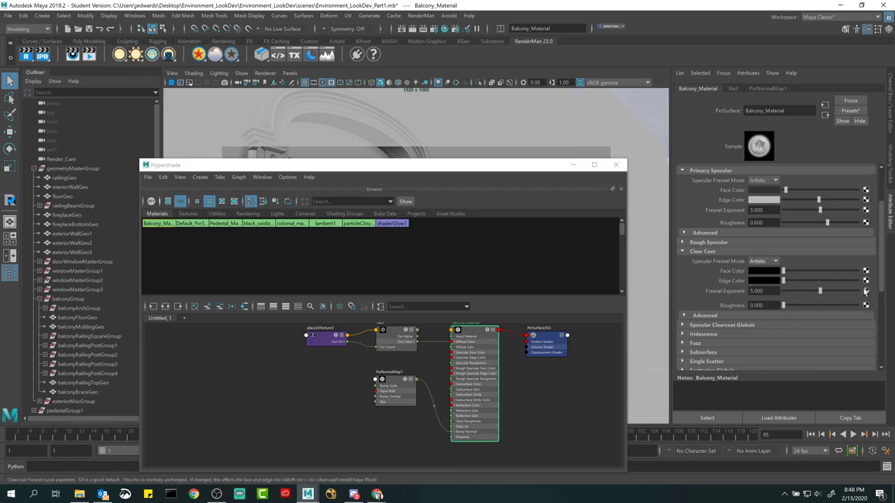
scroll(781, 285, "up", 2)
scroll(782, 287, "up", 1)
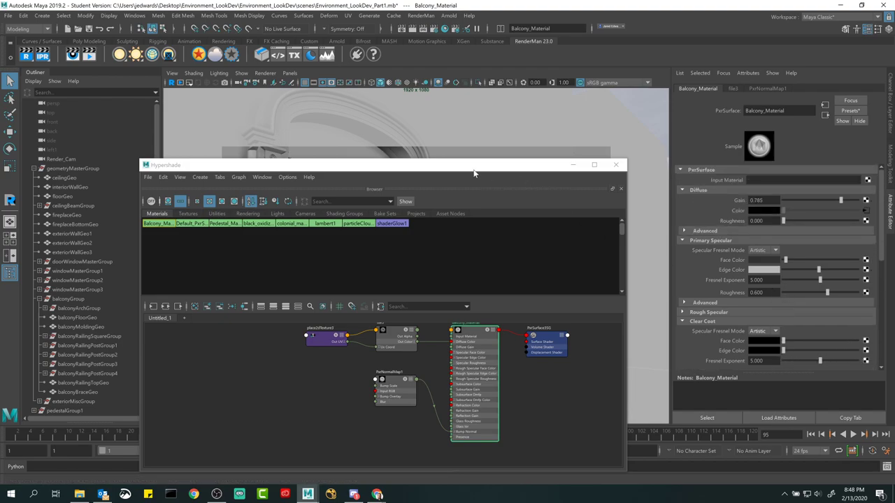
left_click_drag(471, 165, 491, 124)
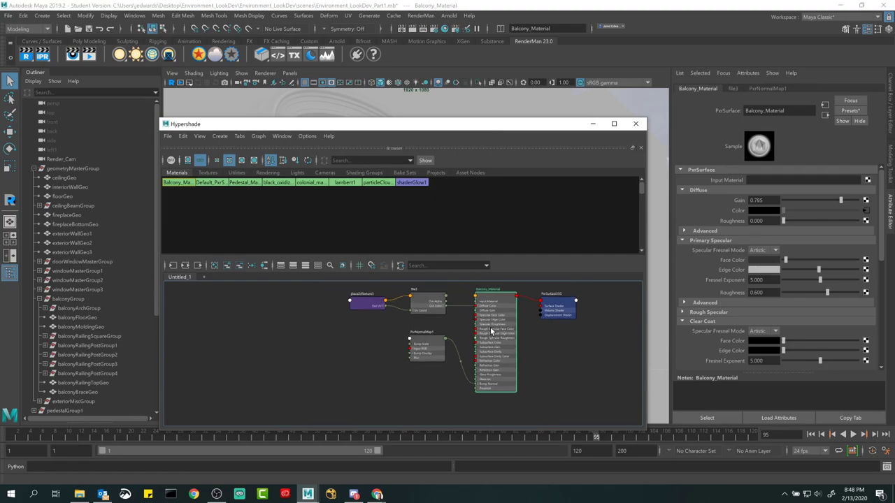
left_click(592, 126)
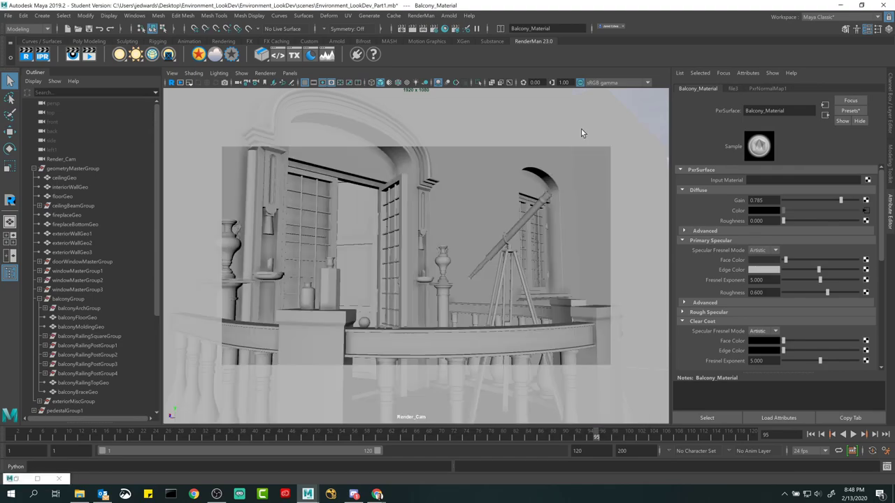
Select the exterior wall behind the telescope, create a PxrSurface material for it and name it Wall_Material
left_click(481, 173)
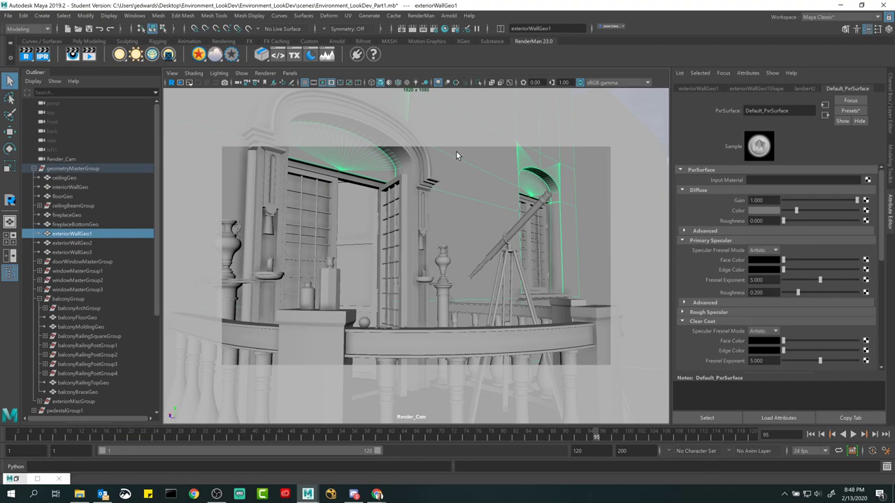
left_click(623, 151)
left_click(482, 131)
left_click(474, 159)
left_click(469, 183)
right_click(198, 54)
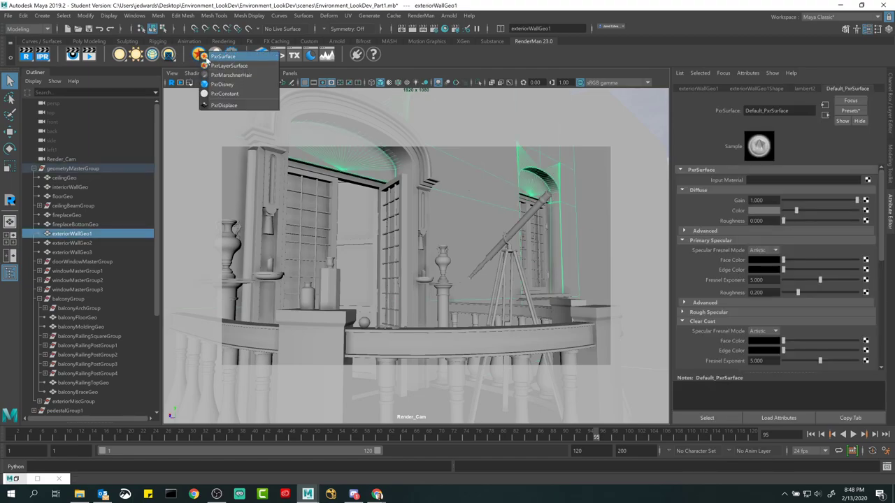
left_click(220, 62)
double_click(769, 111)
type("W")
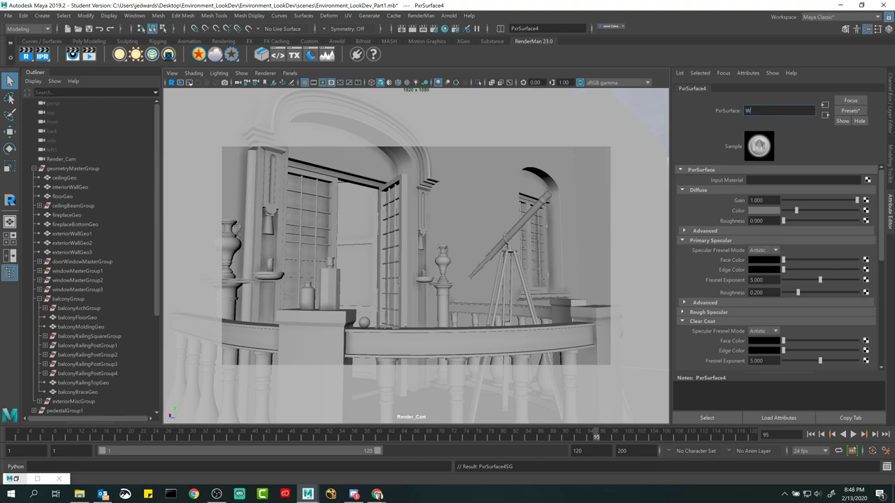
type("all_Material")
key("Return")
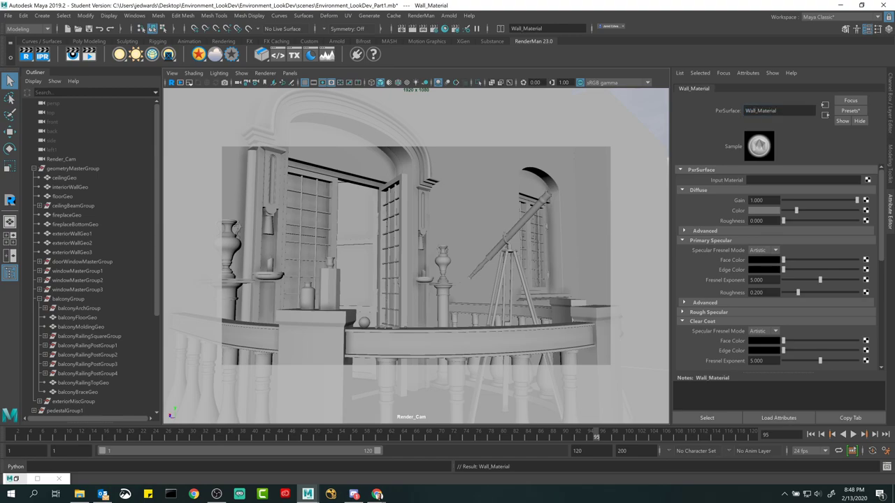
Clear the Hypershade graph and graph only the Wall_Material network
left_click(37, 479)
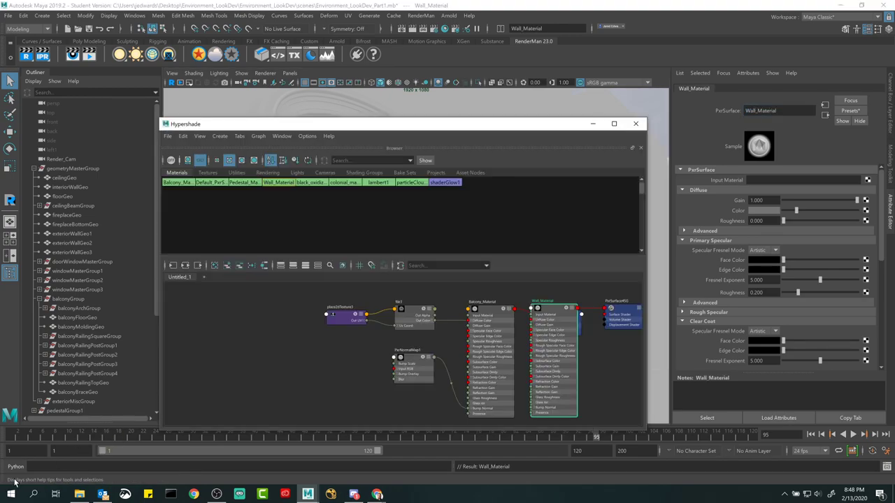
left_click(215, 267)
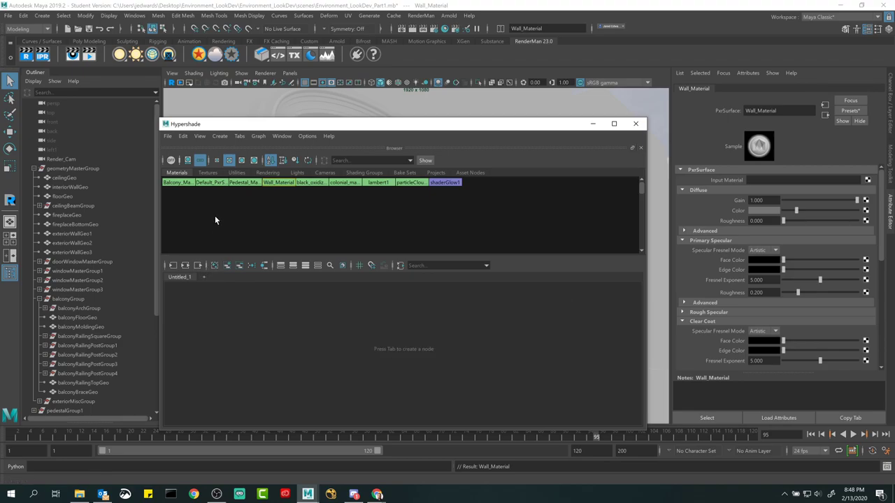
right_click_drag(283, 184, 283, 198)
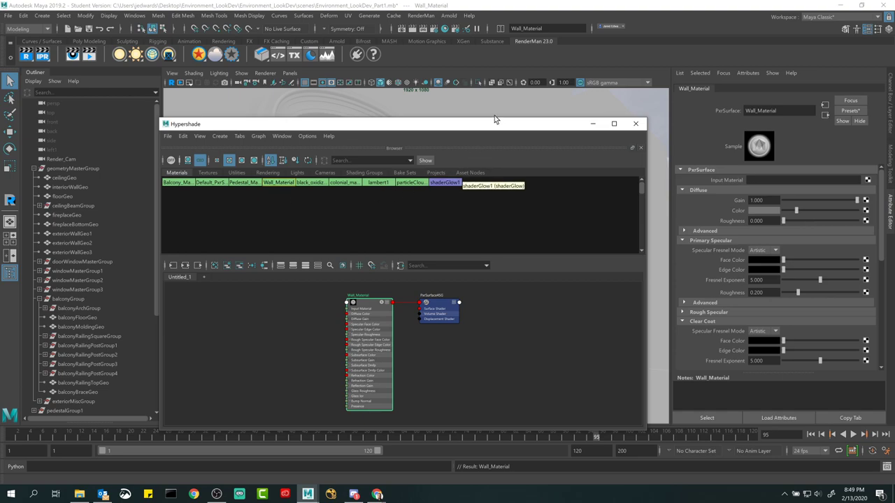
left_click(592, 125)
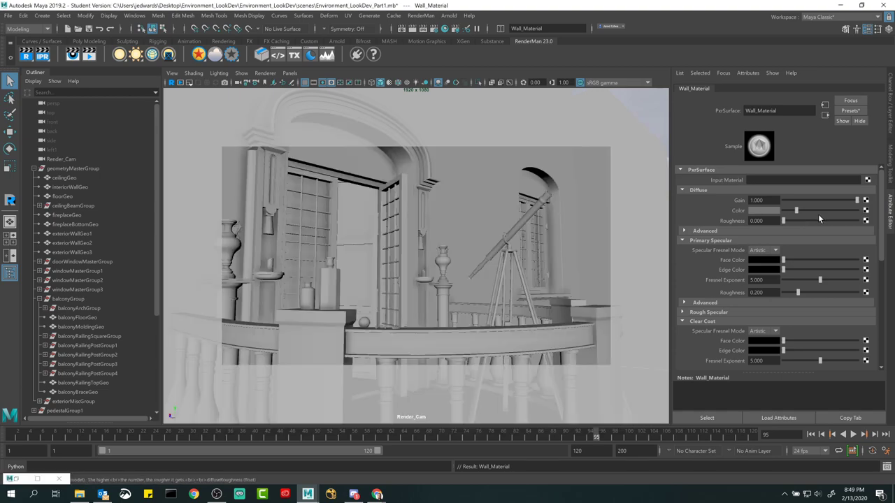
Map a File texture to Wall_Material's diffuse Color and load wall_texture.png from the wall_textures folder
left_click(866, 210)
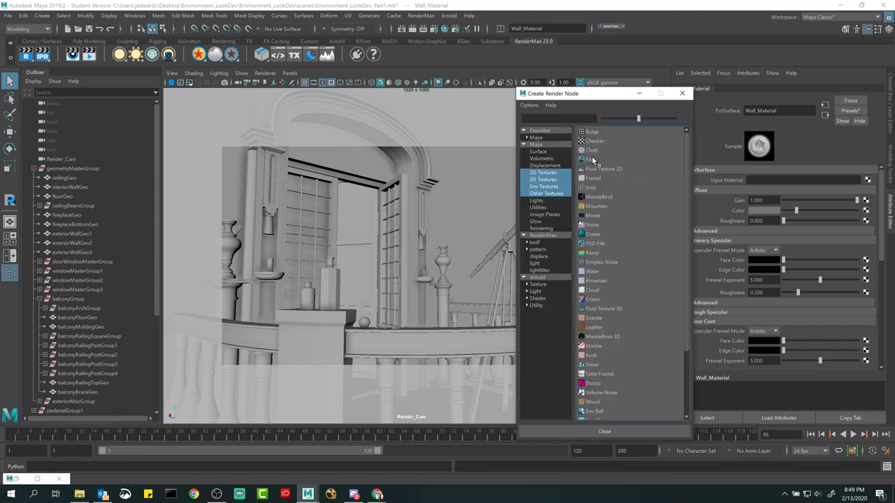
left_click(593, 160)
left_click(869, 211)
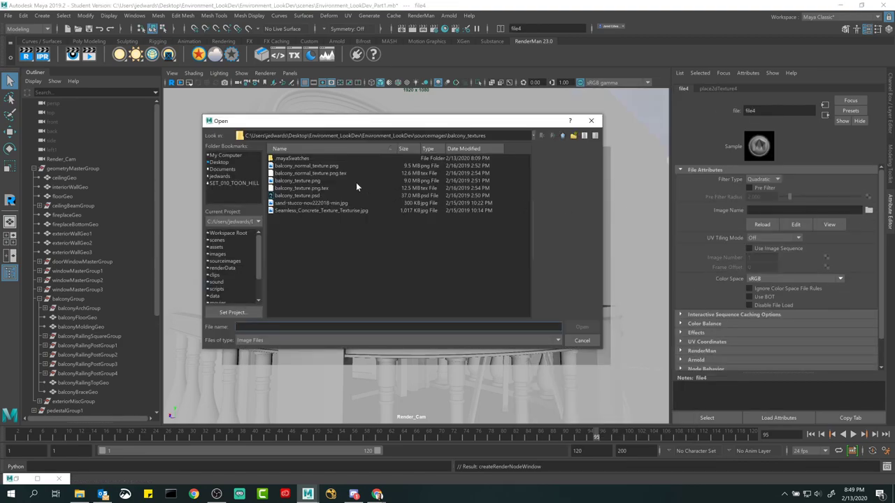
left_click(563, 135)
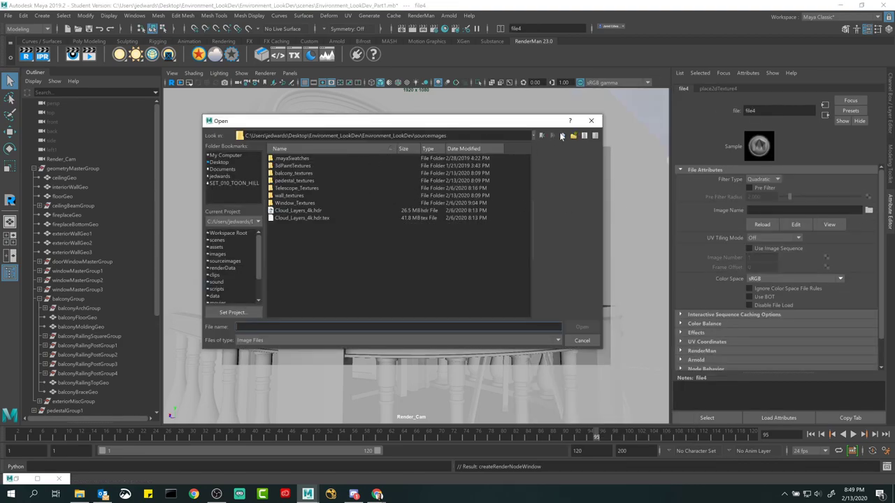
double_click(290, 196)
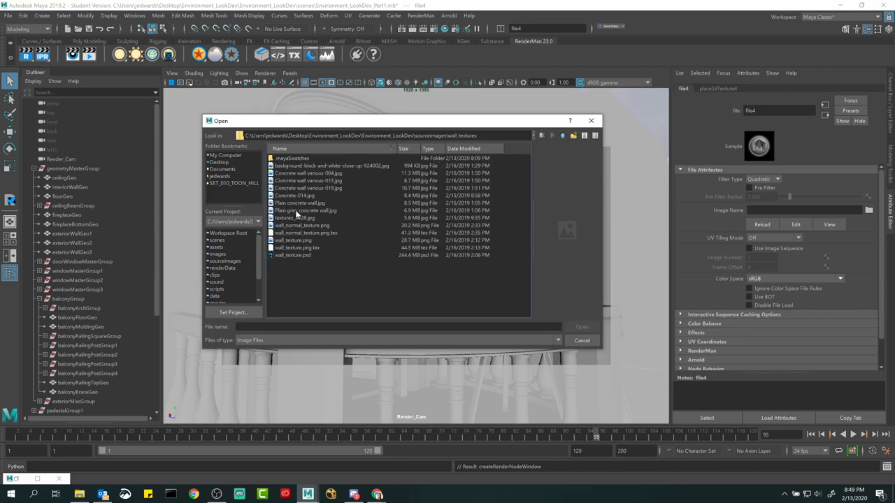
left_click(294, 240)
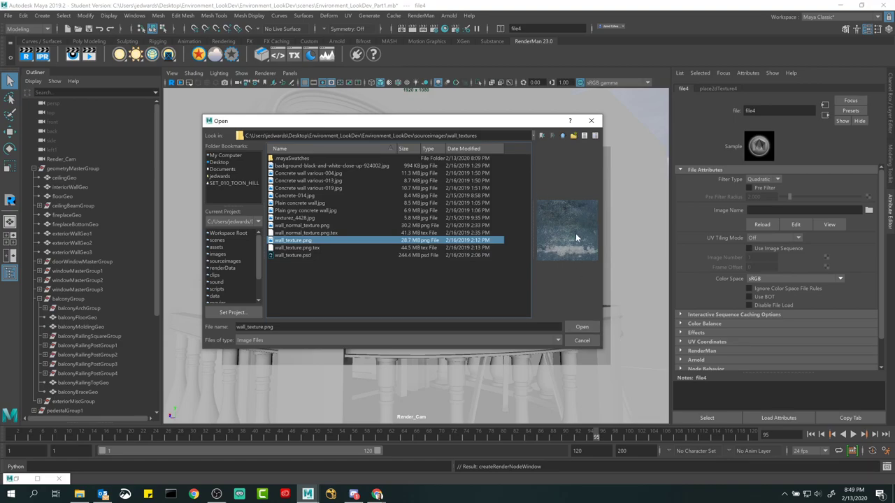
left_click(580, 326)
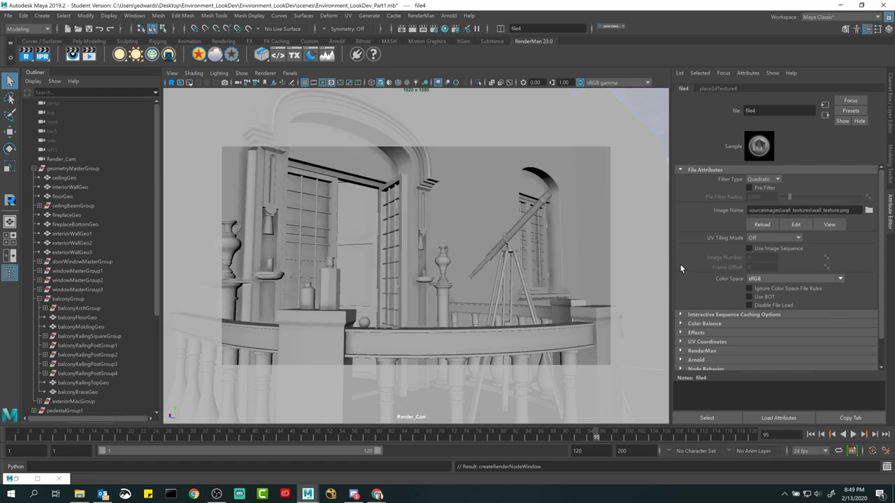
Add a PxrNormalMap node to the Wall_Material graph and place it beside the material's lower inputs
left_click(17, 479)
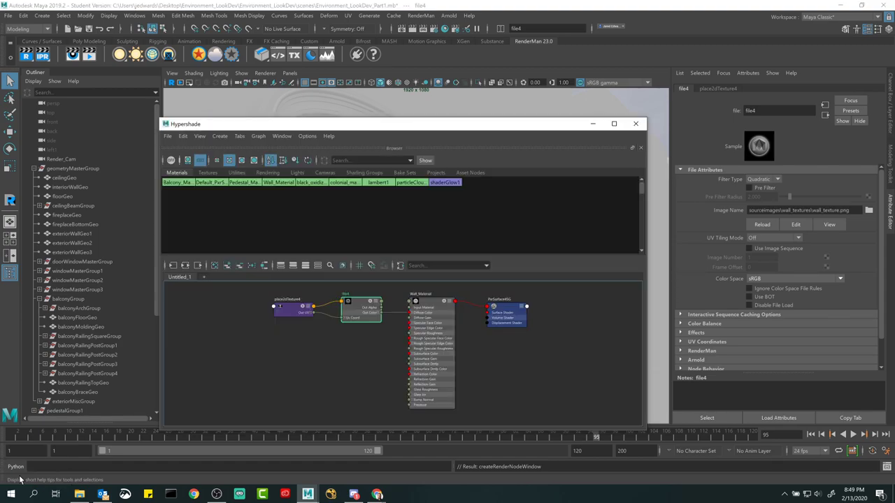
scroll(391, 402, "up", 4)
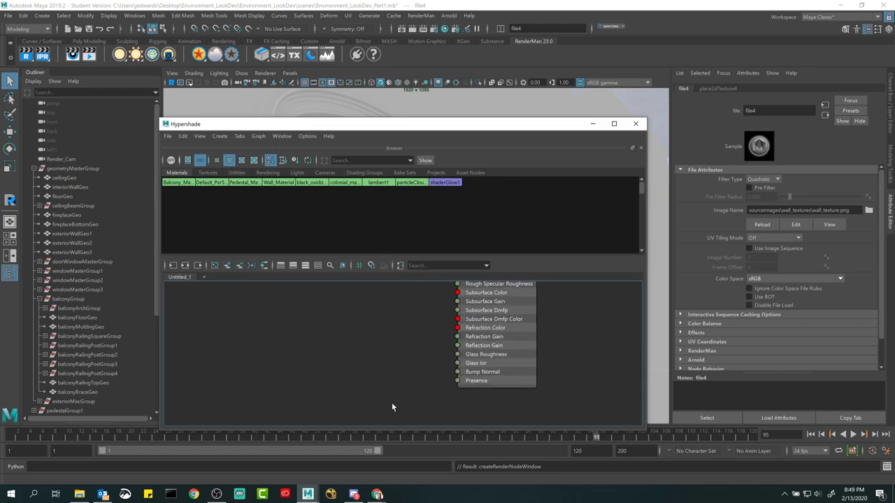
key("Tab")
type("px")
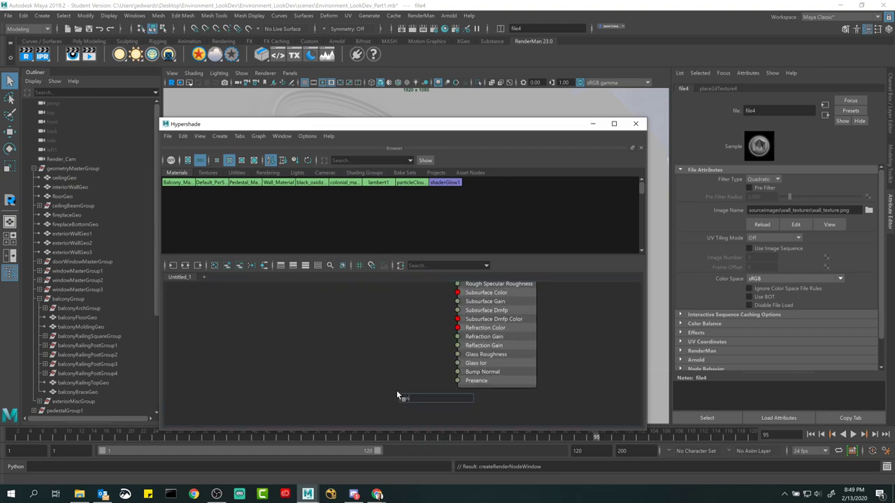
type("r")
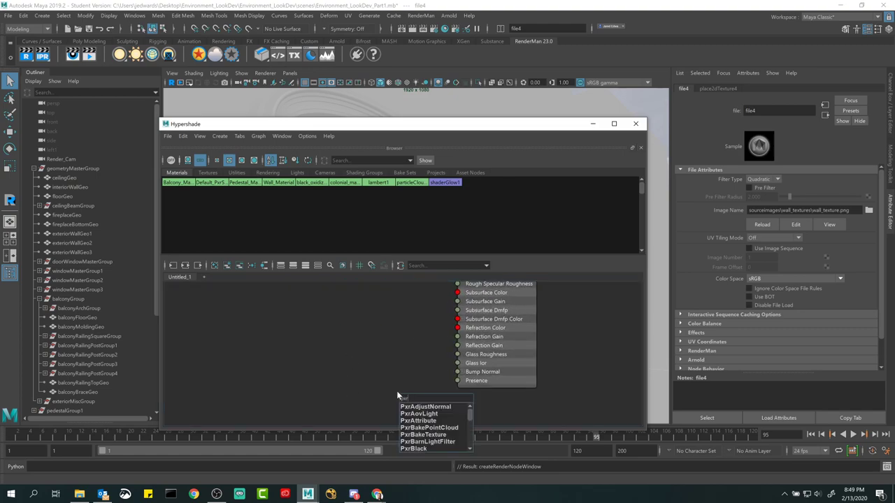
type("normal")
key("Return")
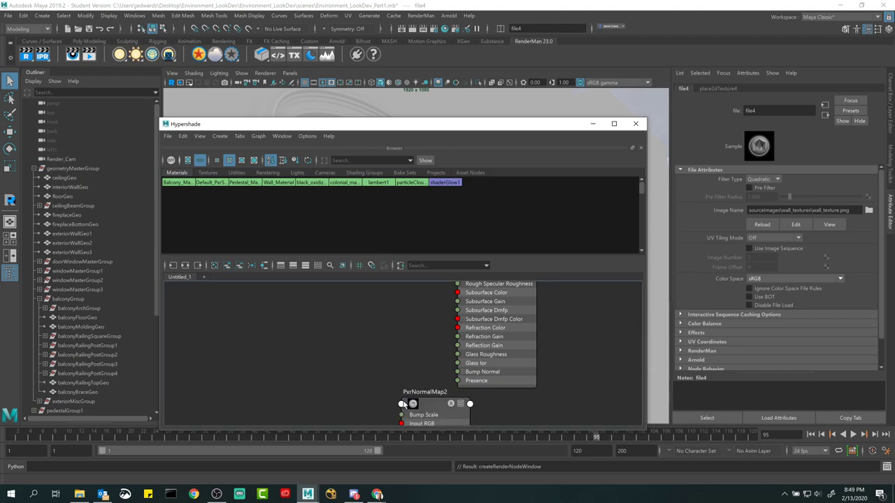
left_click_drag(397, 391, 341, 299)
middle_click_drag(341, 302, 320, 381, "alt")
scroll(387, 364, "up", 2)
scroll(387, 364, "down", 1)
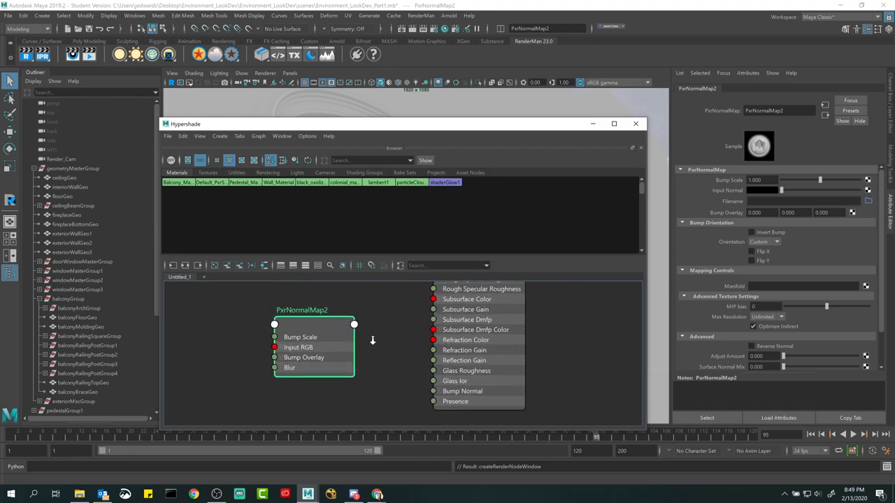
Connect the new PxrNormalMap node's Result N output to Wall_Material's Bump Normal input
left_click(354, 324)
mouse_move(379, 293)
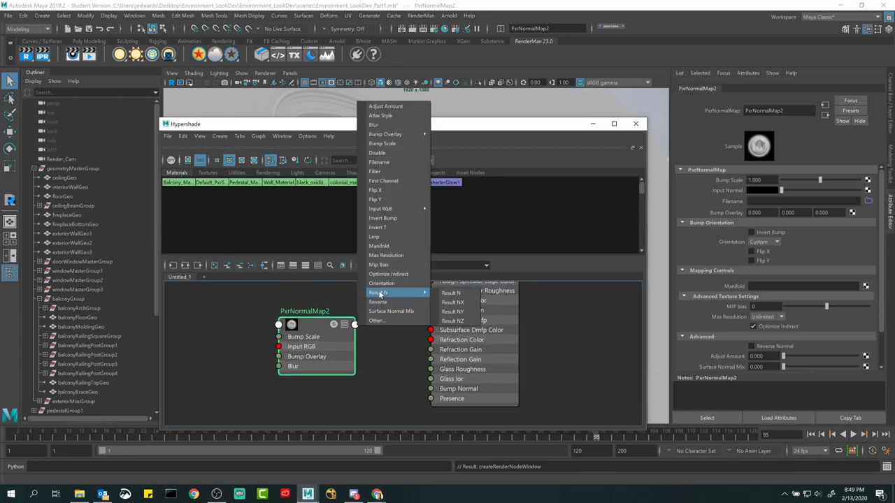
left_click(451, 293)
left_click(429, 389)
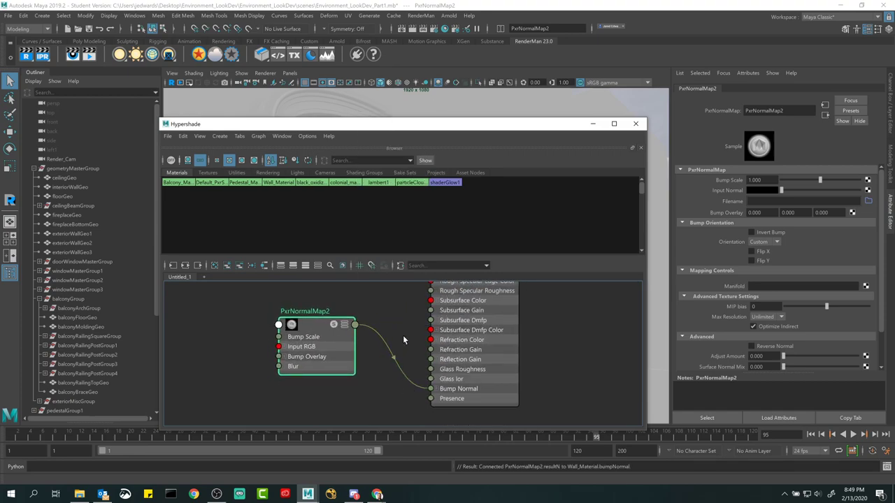
Load balcony_normal_texture.png from the balcony_textures folder into the Filename of Wall_Material's PxrNormalMap
middle_click_drag(402, 335, 396, 354, "alt")
left_click(868, 201)
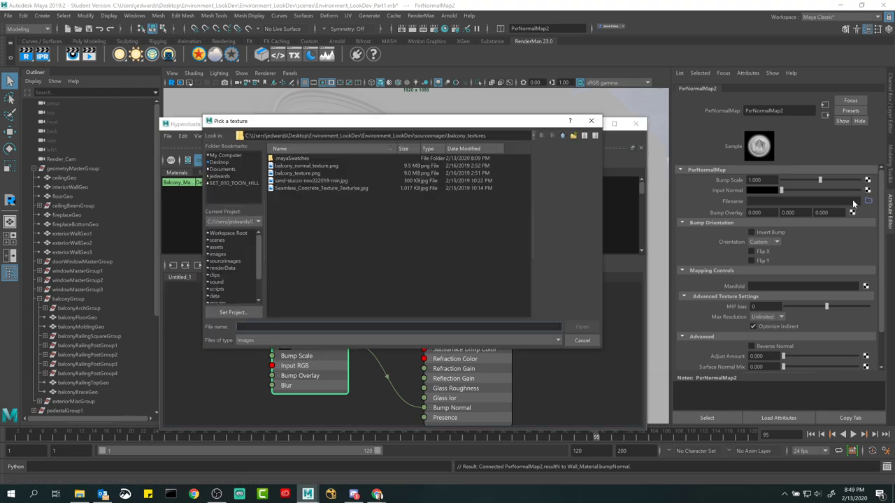
left_click(313, 172)
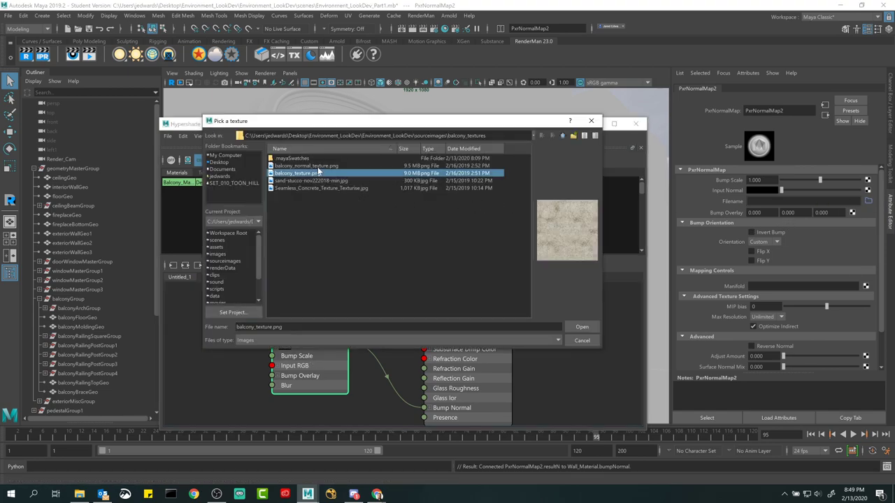
left_click(313, 165)
left_click(582, 327)
scroll(554, 300, "down", 3)
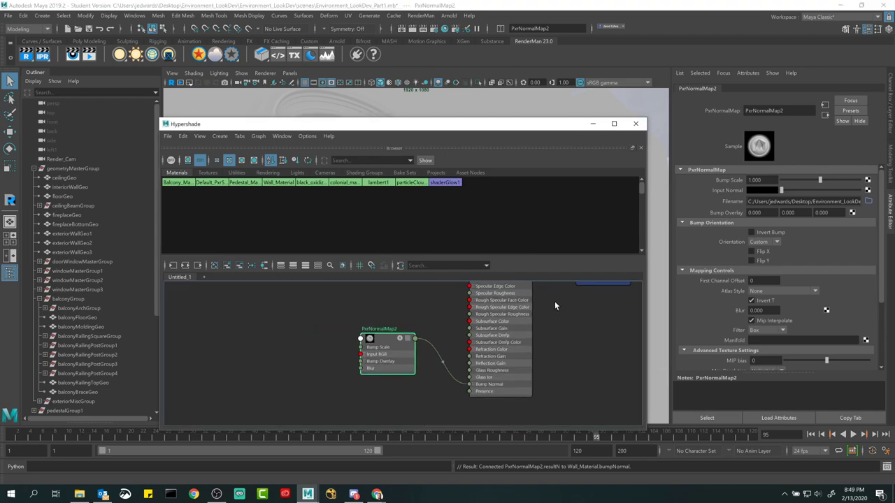
Give Wall_Material a dark grey primary specular face color, a light grey edge color and a roughness of about 0.491, then minimize Hypershade
left_click(488, 317)
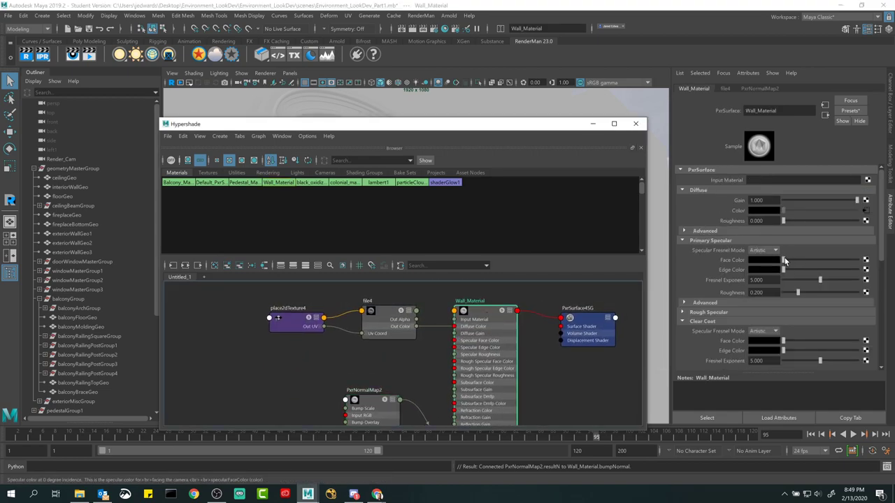
left_click_drag(784, 259, 820, 299)
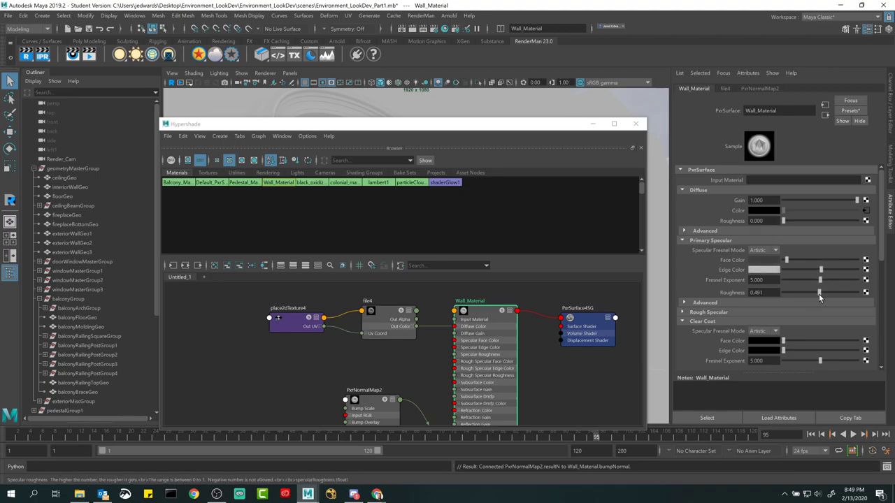
left_click(595, 126)
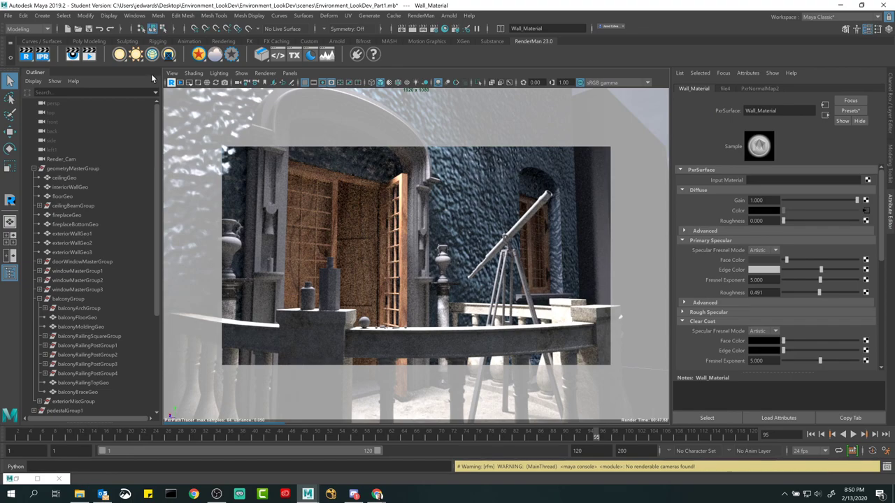
Stop the viewport render, select exteriorWallGeo1 and open its UVs in the UV Editor
left_click(172, 83)
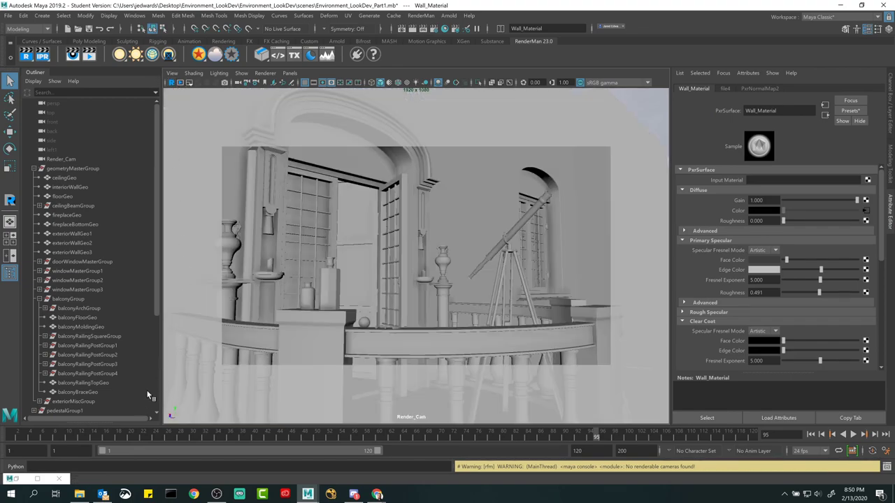
left_click(464, 137)
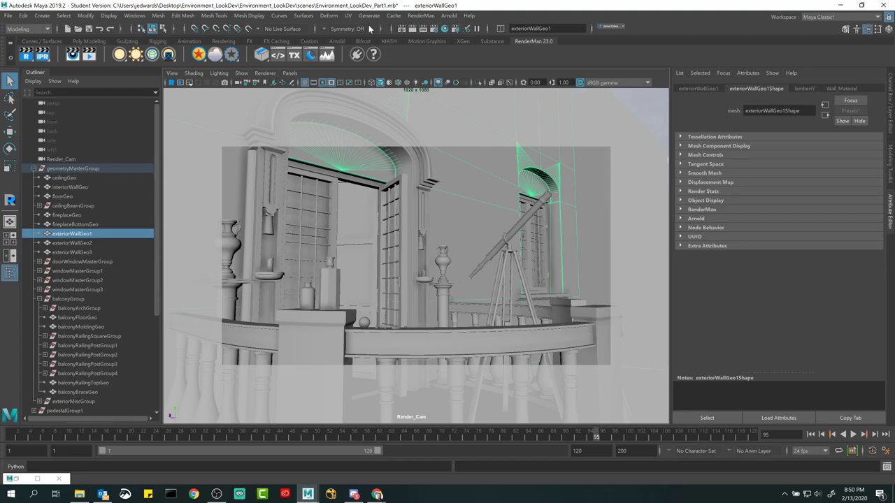
left_click(349, 16)
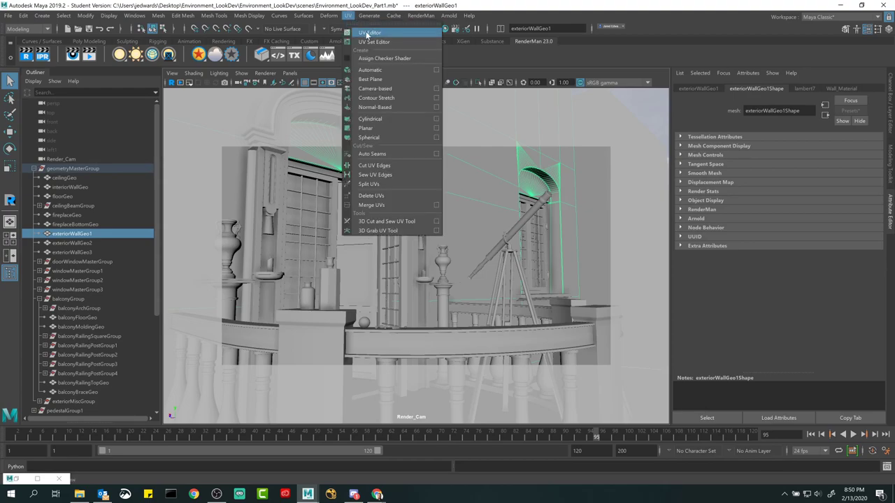
left_click(369, 33)
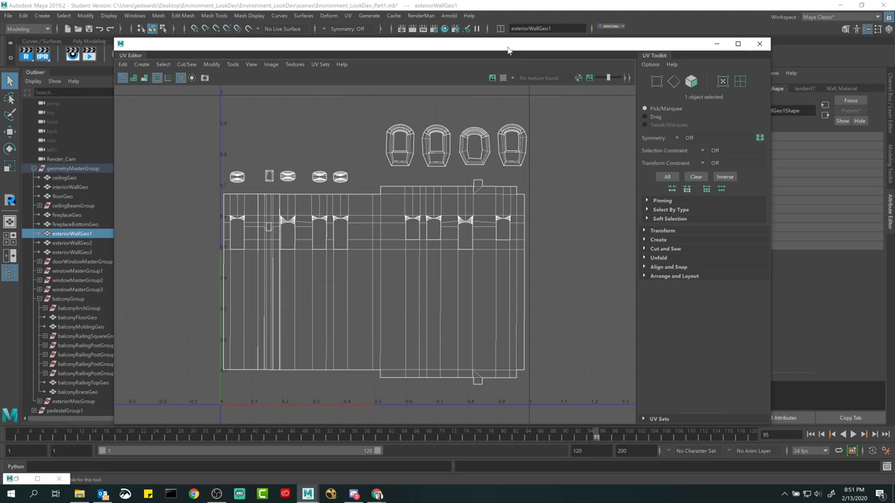
View the building from the perspective camera and examine the exterior wall against its UV layout
left_click_drag(508, 50, 610, 325)
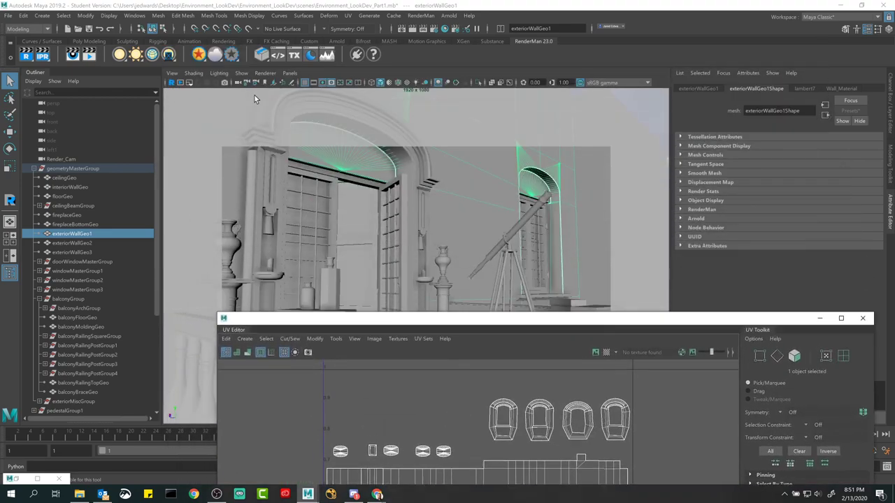
left_click(290, 73)
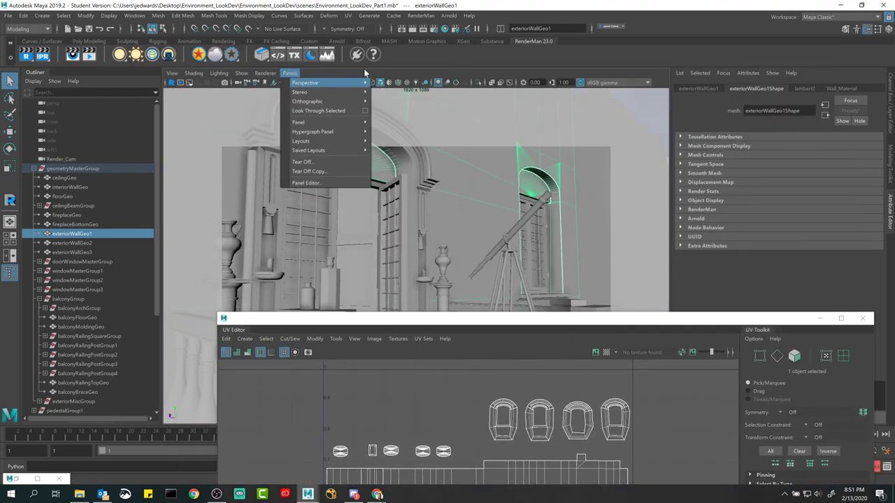
mouse_move(277, 76)
mouse_move(314, 90)
left_click(402, 91)
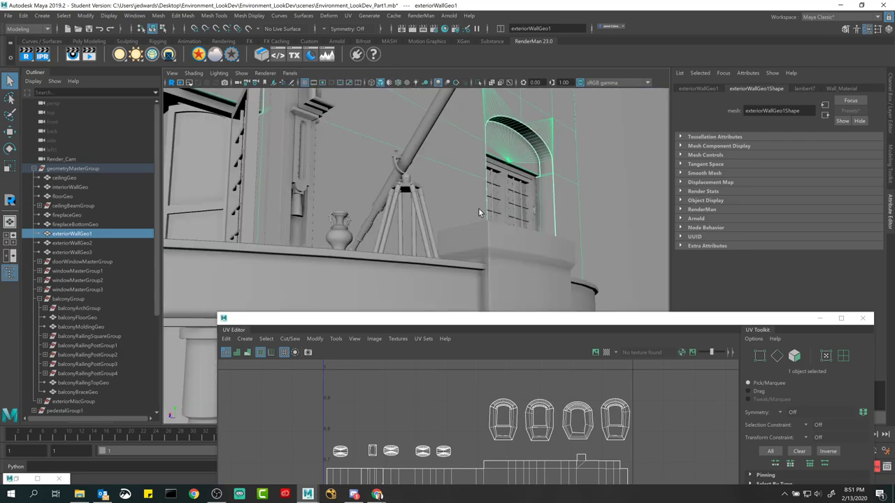
left_click_drag(479, 209, 391, 168, "alt")
right_click_drag(392, 168, 427, 215, "alt")
left_click_drag(426, 216, 530, 84, "alt")
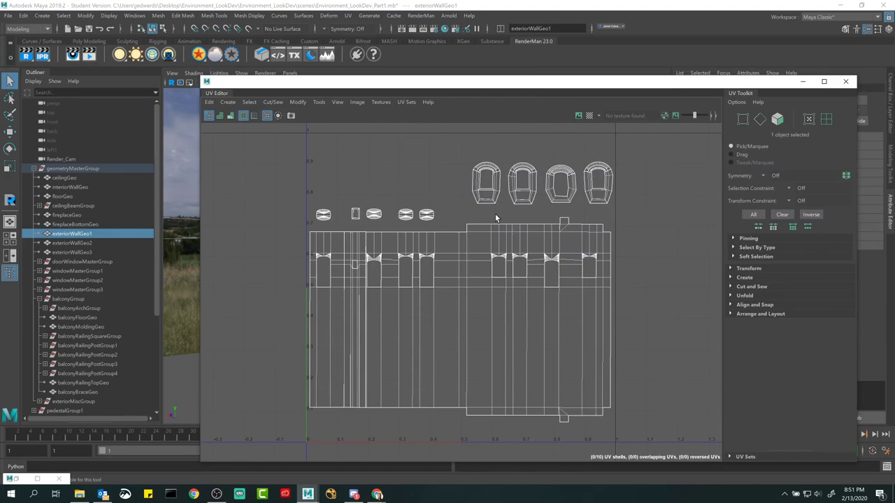
scroll(365, 302, "down", 4)
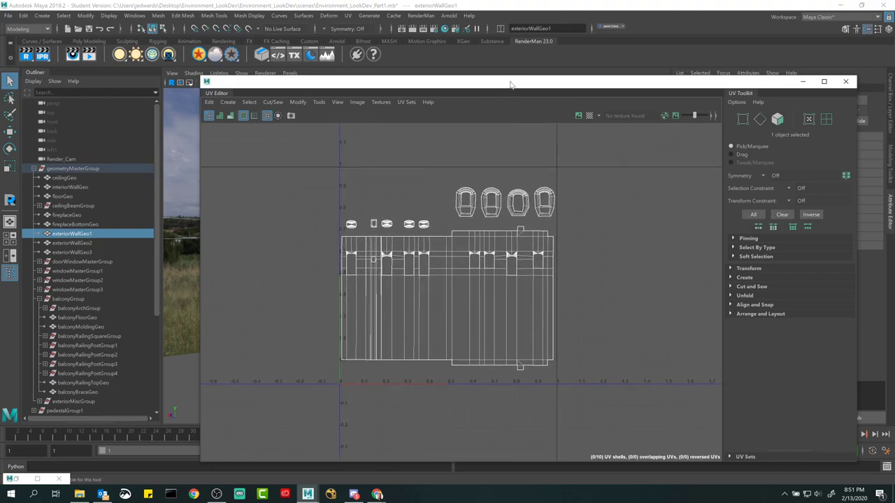
left_click_drag(510, 84, 493, 324)
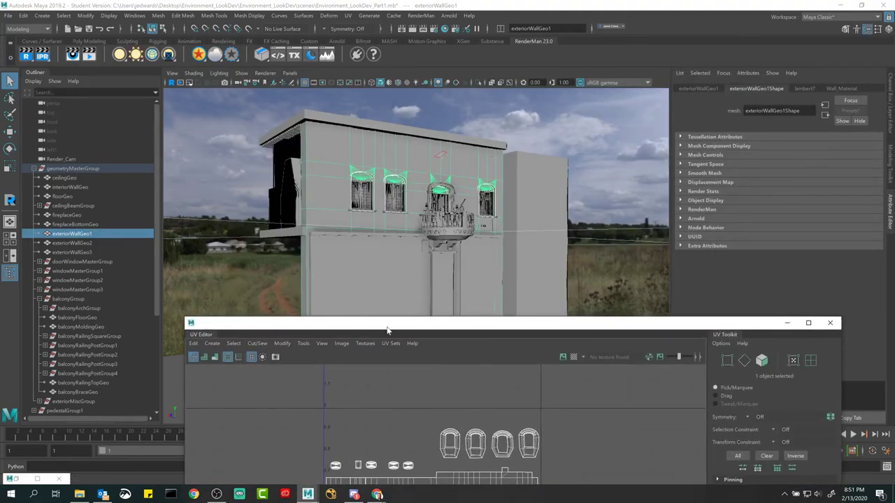
left_click_drag(388, 330, 398, 111)
Try to display Wall_Material's texture behind exteriorWallGeo1's UV shells in the UV Editor
left_click(377, 124)
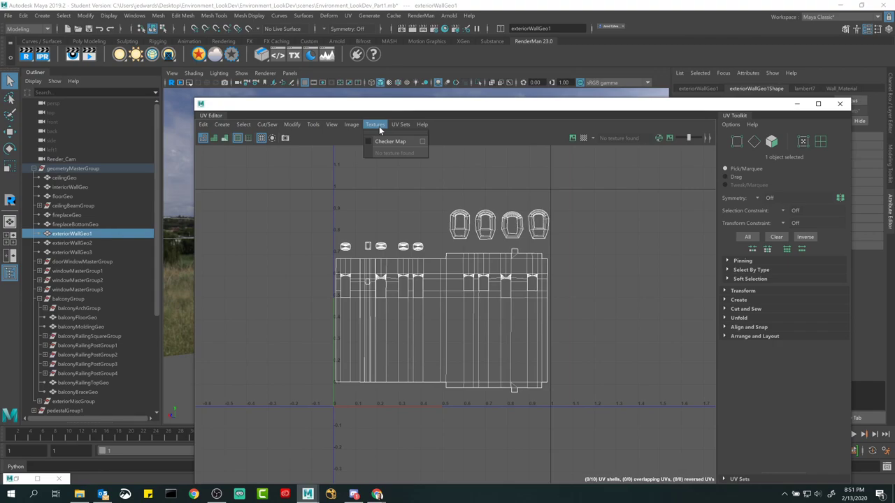
left_click(381, 125)
left_click_drag(570, 120, 483, 226)
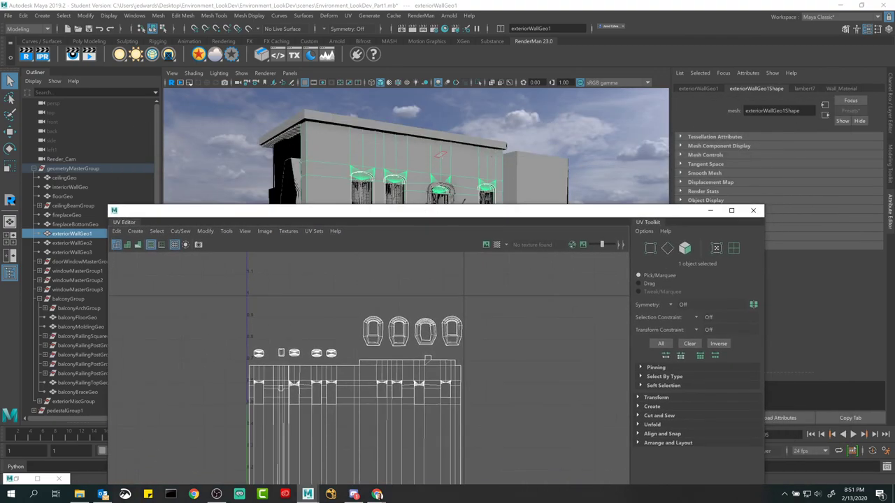
left_click(842, 89)
left_click(288, 232)
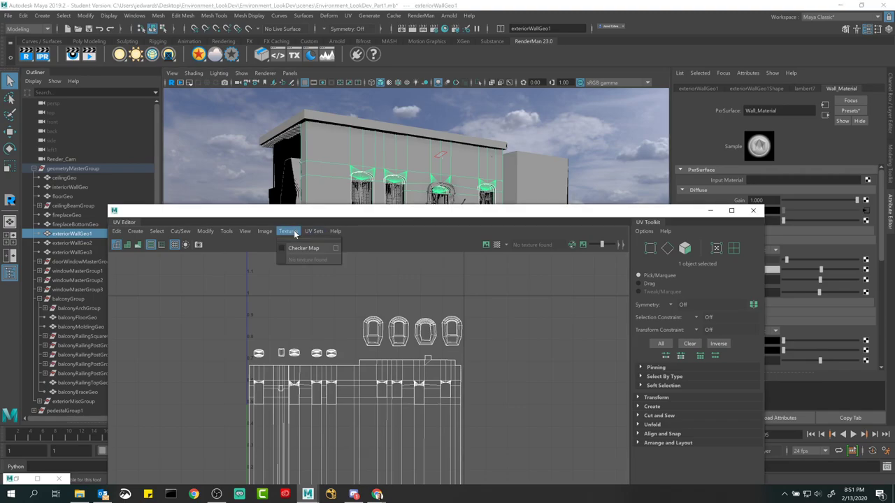
left_click(264, 231)
left_click(288, 232)
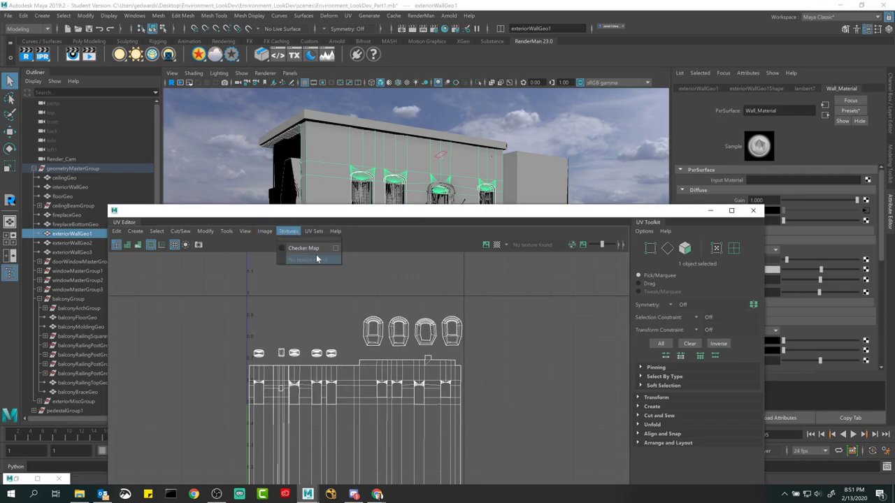
left_click(436, 287)
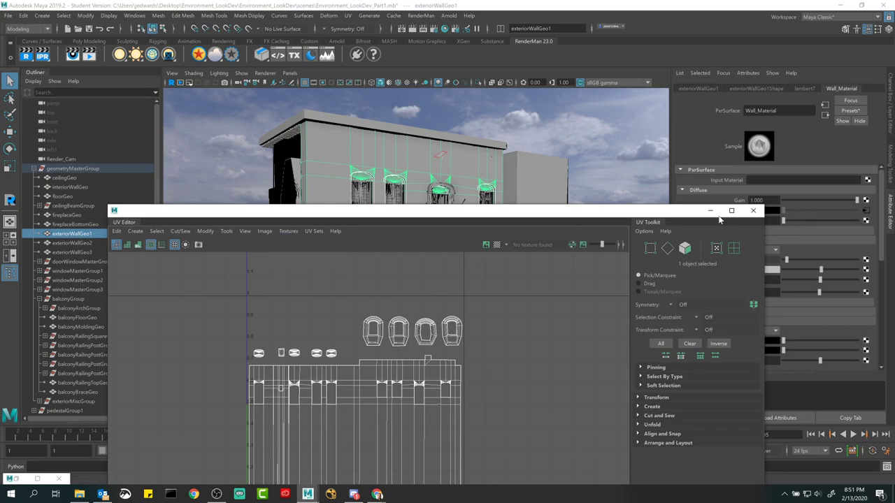
left_click(289, 231)
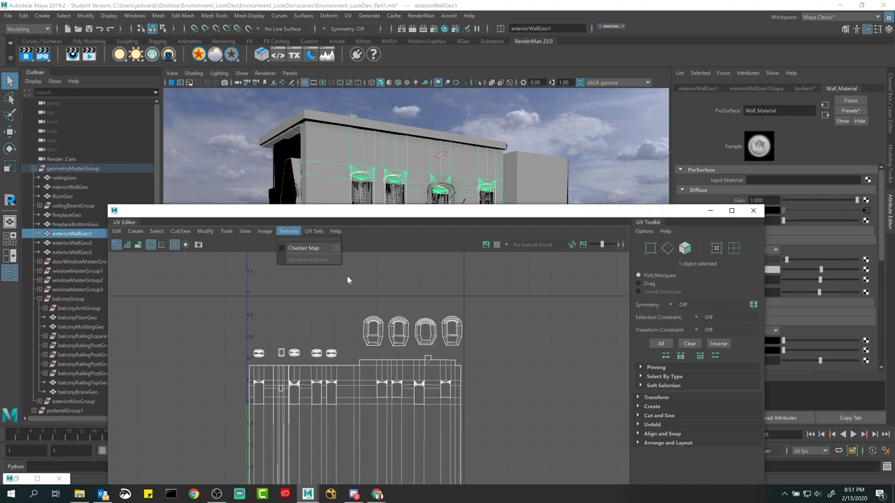
left_click(485, 248)
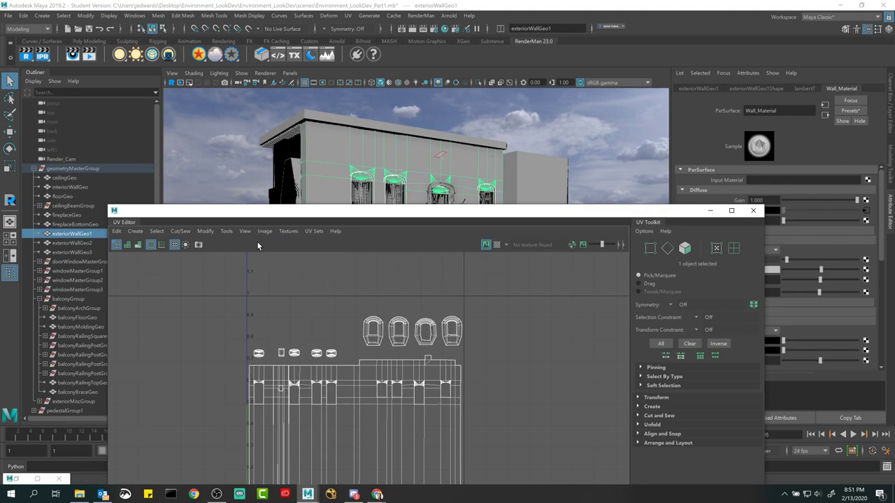
left_click(288, 231)
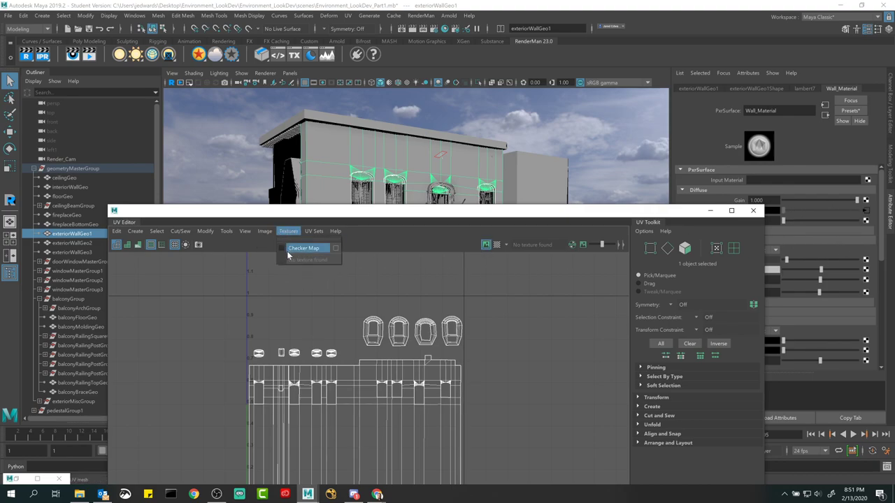
left_click(485, 247)
Open wall_texture.png from the wall_textures folder in Photos, enlarge the image and place it beside the UV Editor
left_click_drag(325, 219, 336, 74)
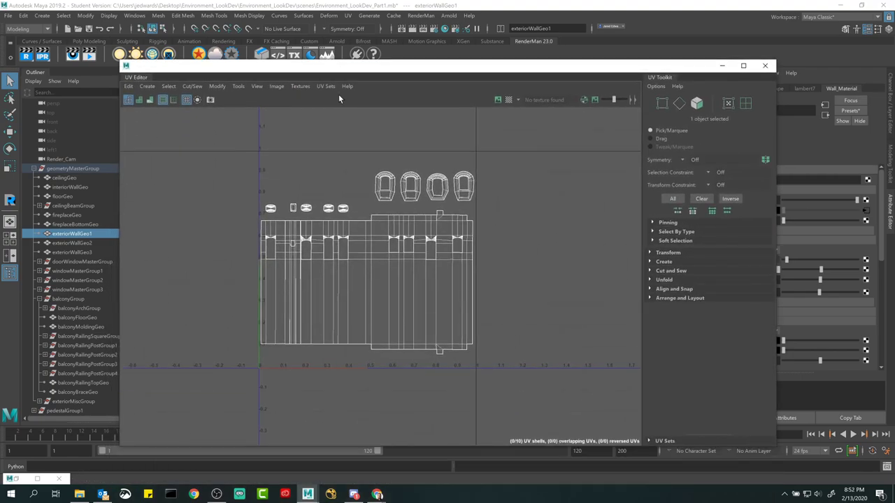
left_click(79, 494)
left_click(446, 190)
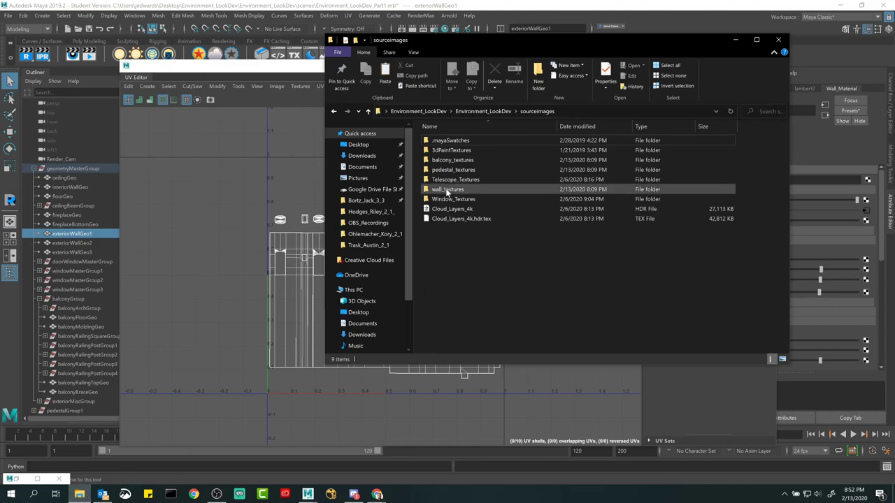
double_click(446, 190)
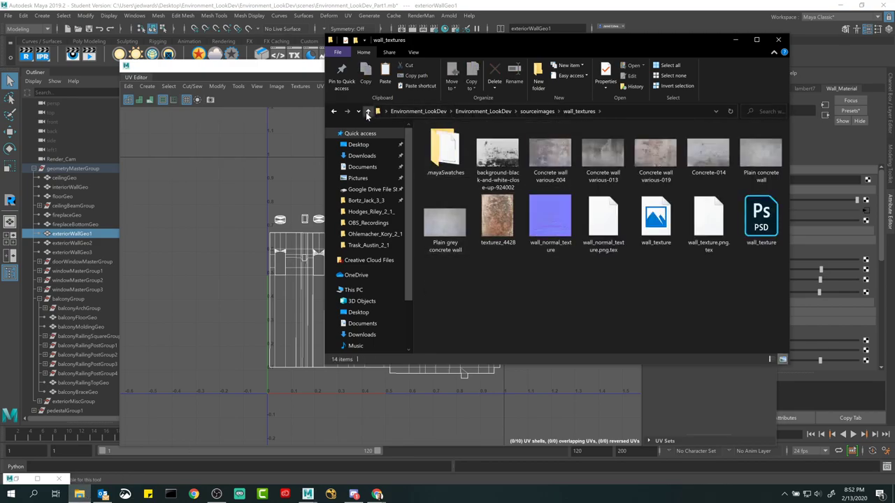
double_click(652, 220)
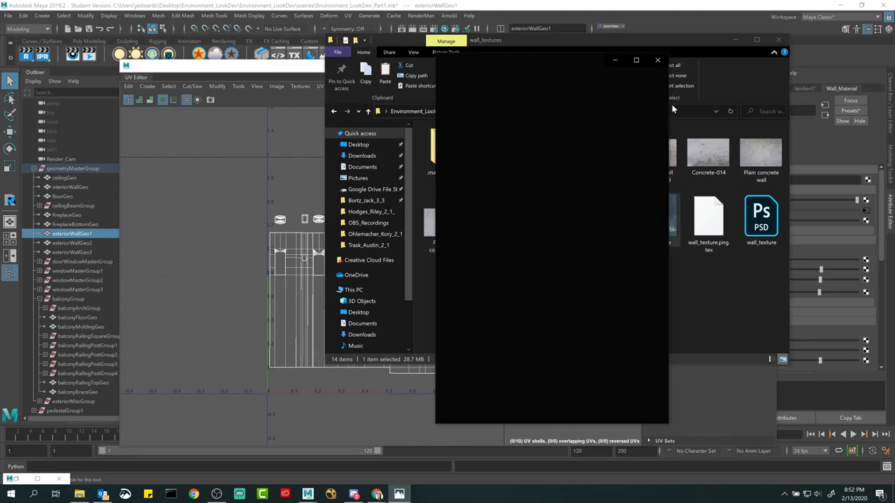
left_click(735, 40)
mouse_move(615, 65)
left_mouse_down()
mouse_move(506, 60)
mouse_move(655, 67)
mouse_move(607, 55)
left_mouse_up()
left_click_drag(660, 415, 794, 460)
left_click_drag(590, 49, 681, 40)
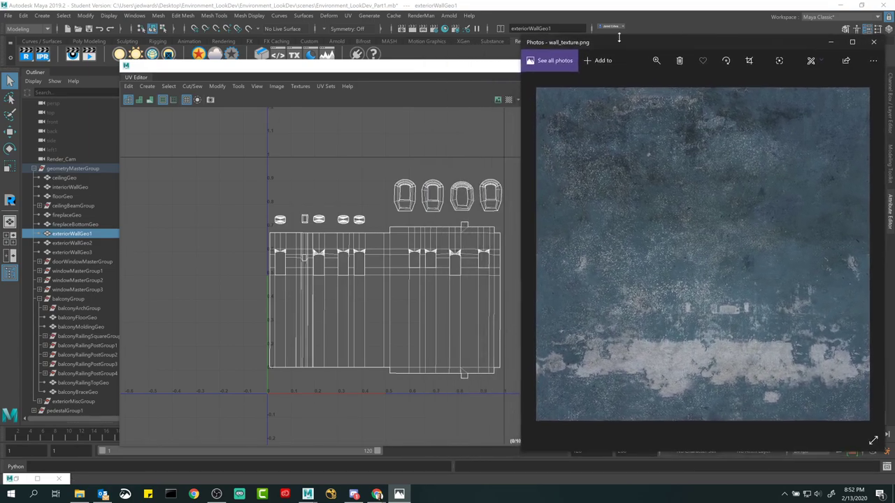
Compare exteriorWallGeo1's UV layout with wall_texture.png and the building, examining the UVs around the window openings up close
left_click_drag(415, 73, 342, 64)
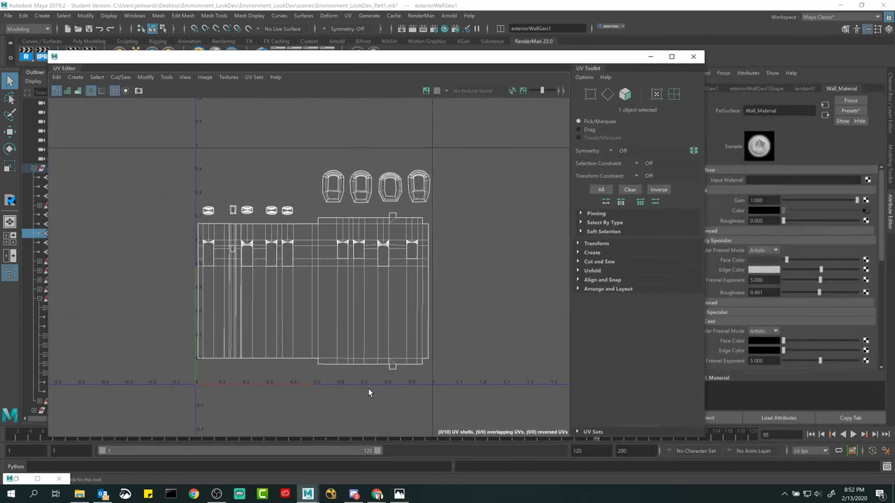
left_click(399, 494)
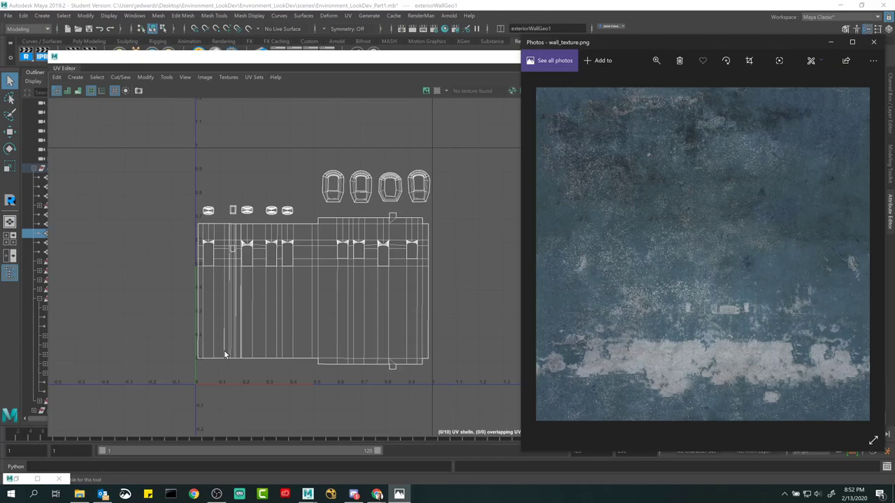
left_click(342, 256)
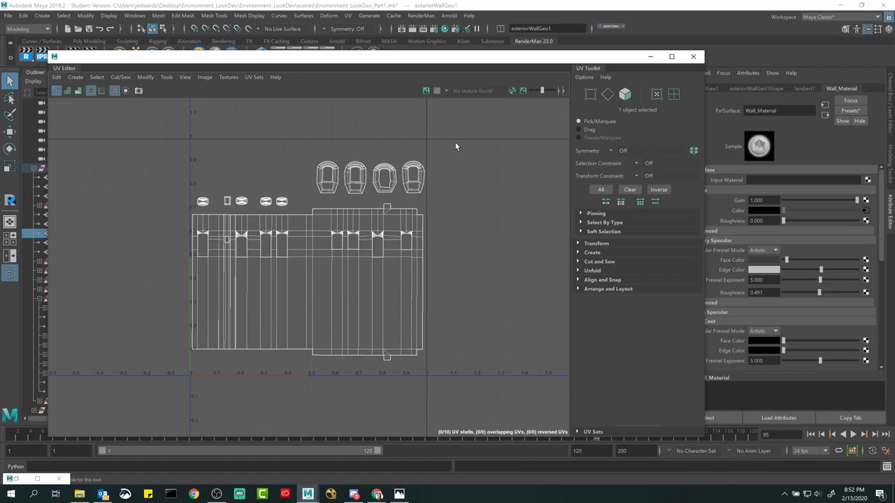
left_click_drag(469, 64, 502, 321)
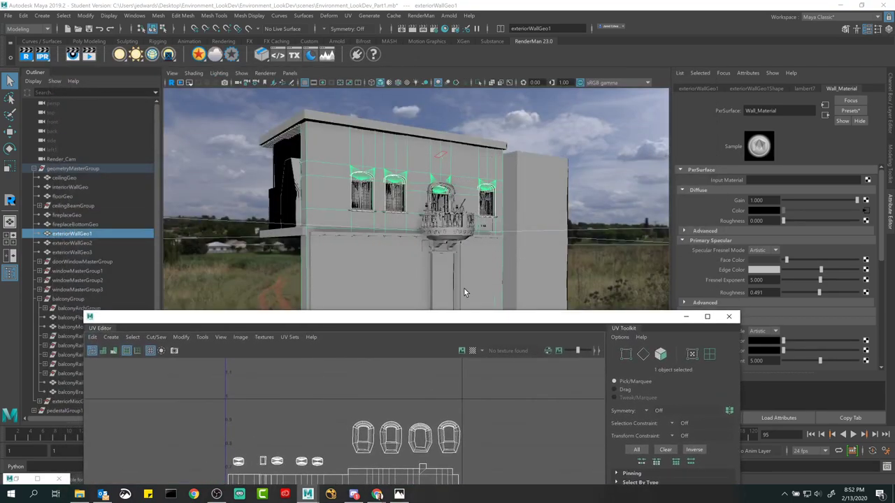
left_click_drag(465, 317, 447, 101)
scroll(447, 294, "up", 5)
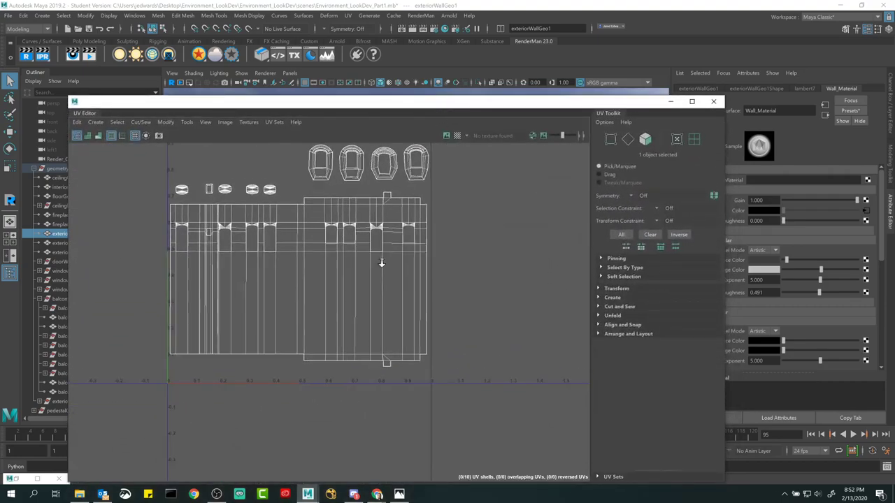
scroll(374, 235, "up", 8)
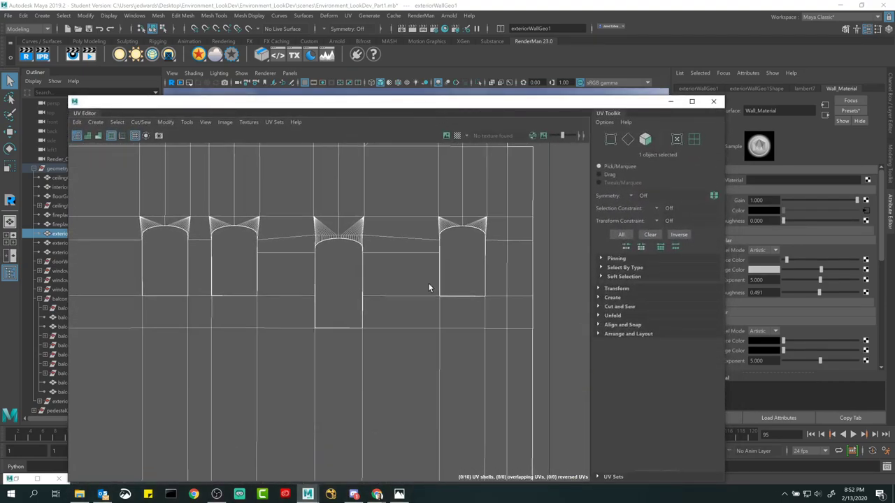
Select the wall faces around exteriorWallGeo1's two rightmost window openings and see where they lie on the building
right_click(293, 322)
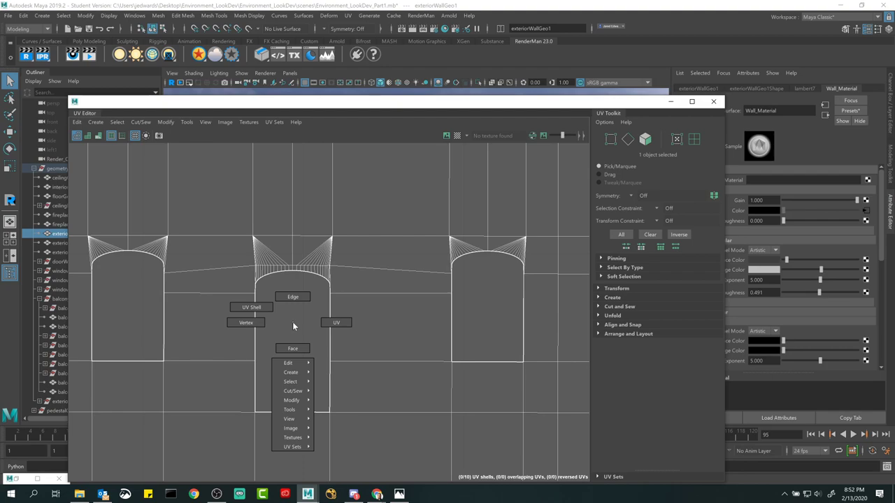
right_click(350, 288)
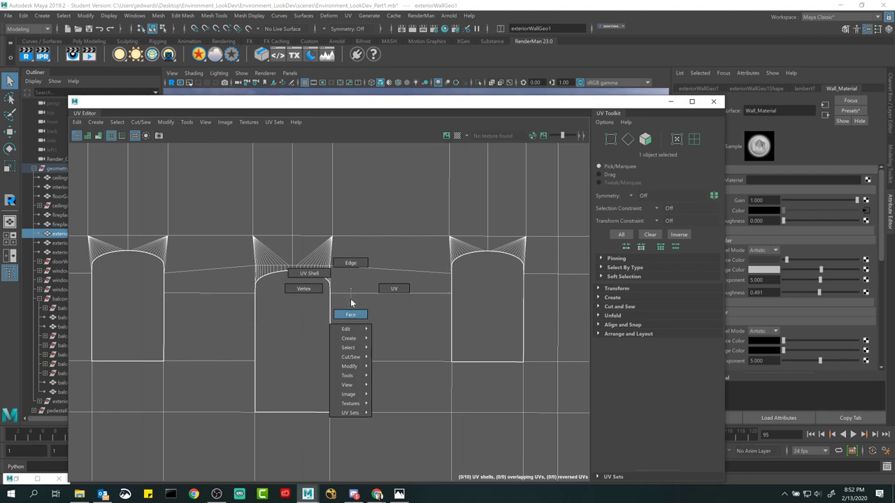
left_click(349, 313)
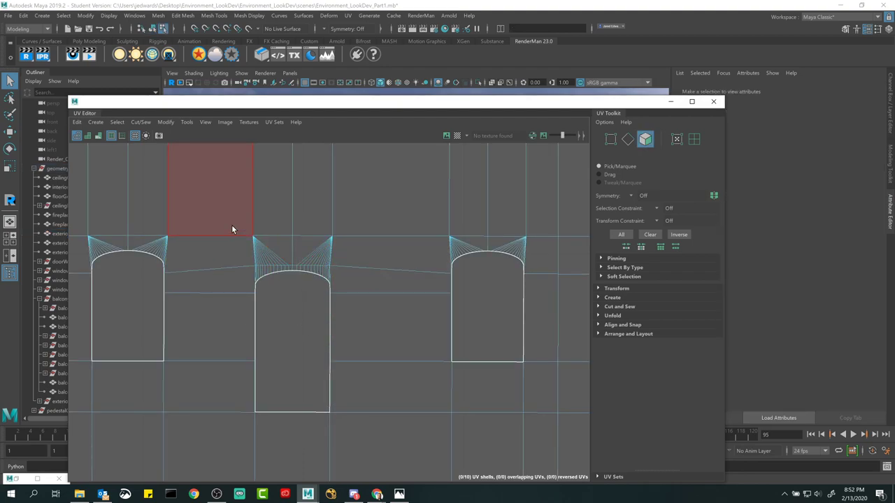
left_click_drag(241, 221, 569, 402)
scroll(419, 328, "down", 6)
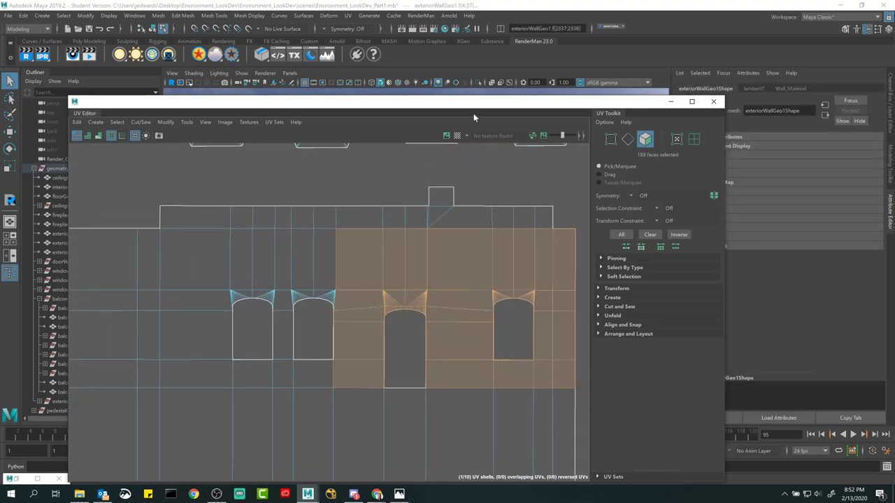
left_click_drag(472, 106, 504, 242)
left_click_drag(353, 334, 599, 398)
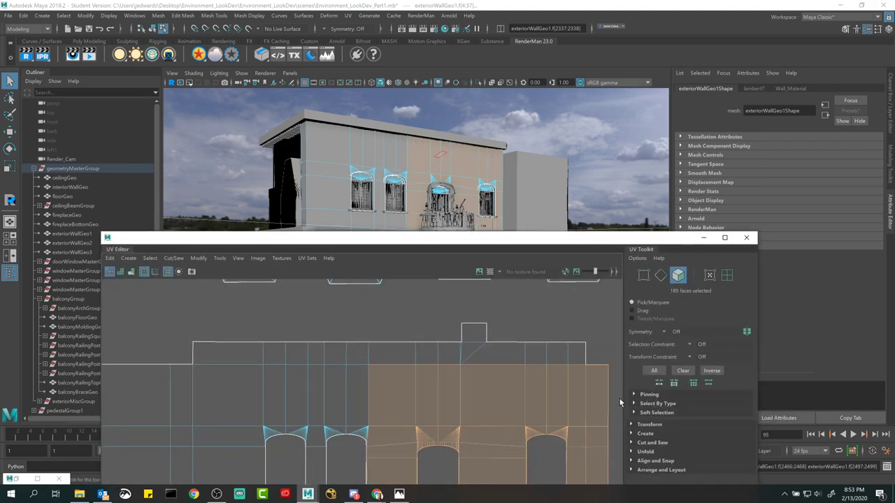
left_click_drag(511, 238, 506, 116)
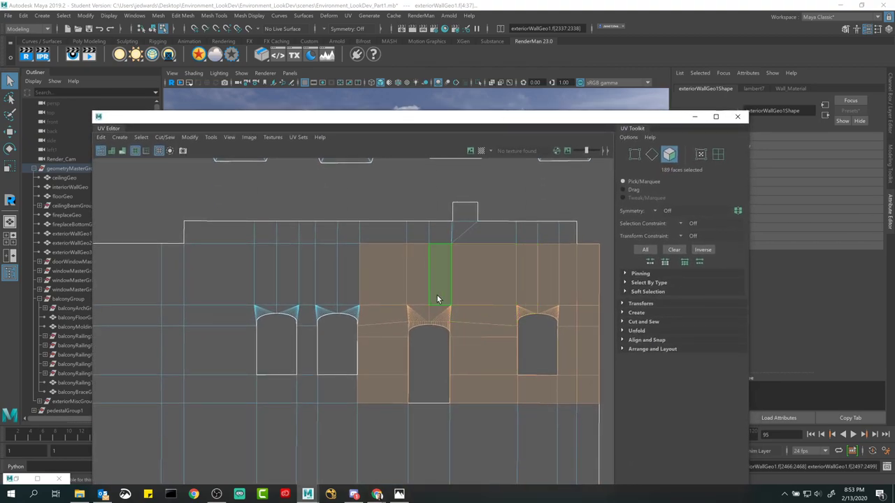
Compare exteriorWallGeo1's whole UV layout with wall_texture.png in Photos, then clear the face selection
left_click_drag(546, 123, 546, 64)
scroll(559, 269, "down", 3)
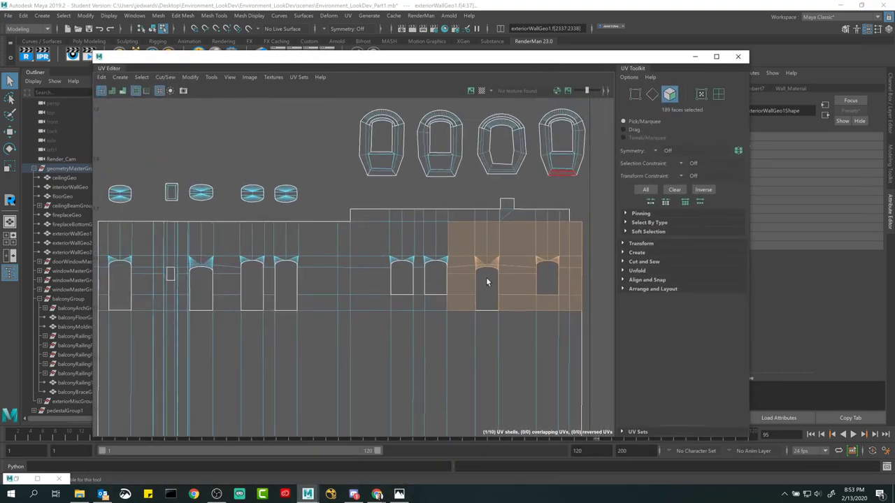
scroll(487, 282, "down", 4)
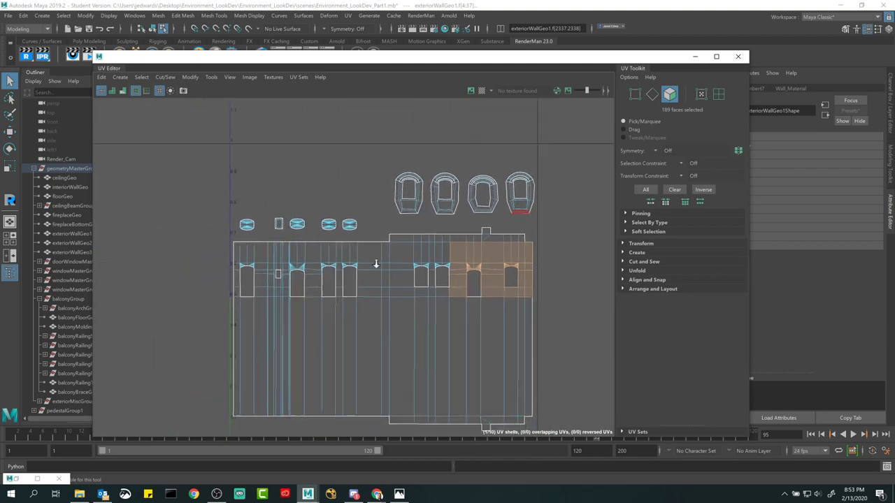
left_click(401, 495)
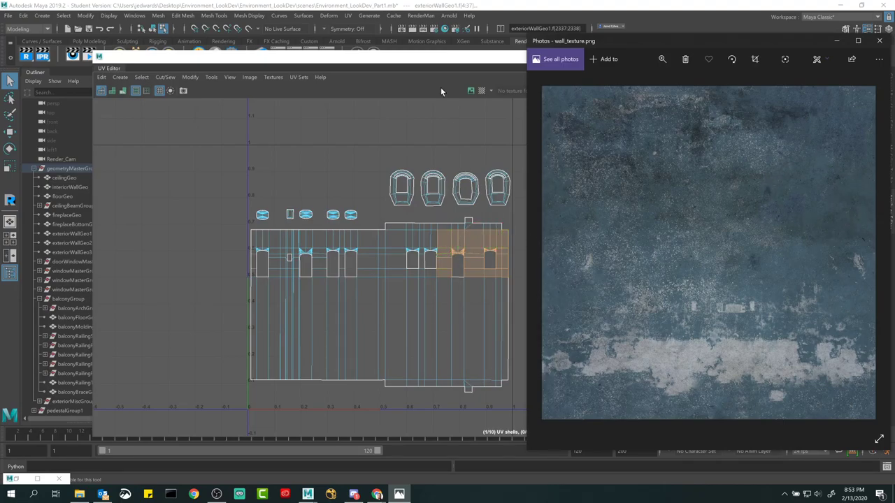
left_click_drag(439, 66, 410, 62)
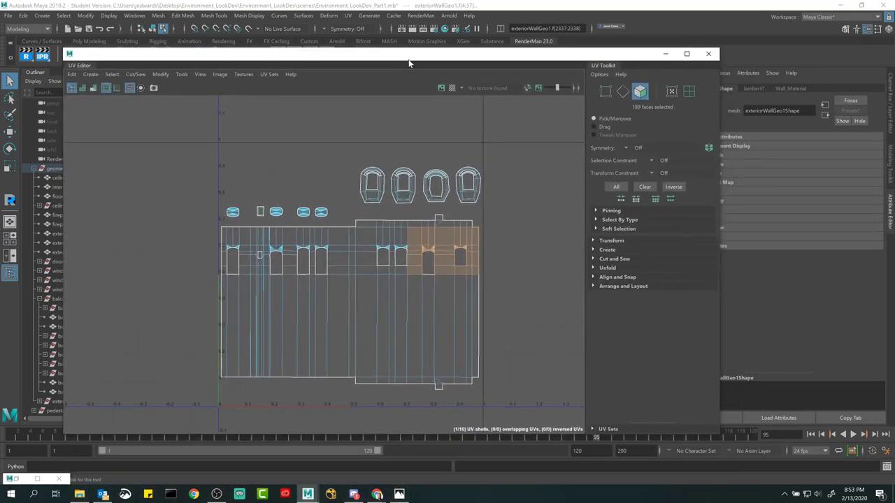
left_click(399, 494)
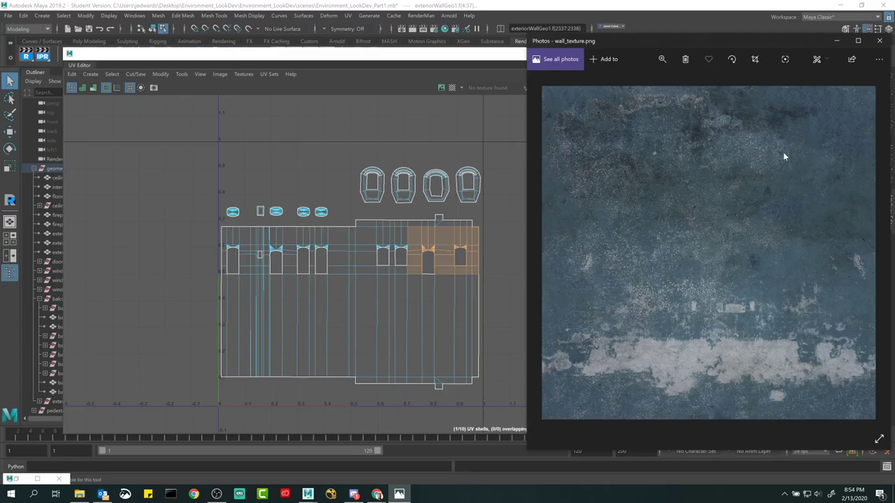
left_click(451, 59)
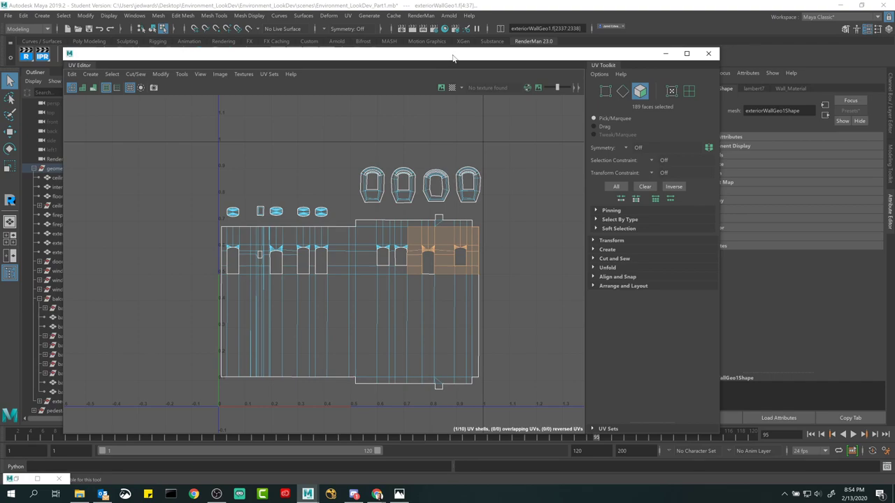
left_click(520, 209)
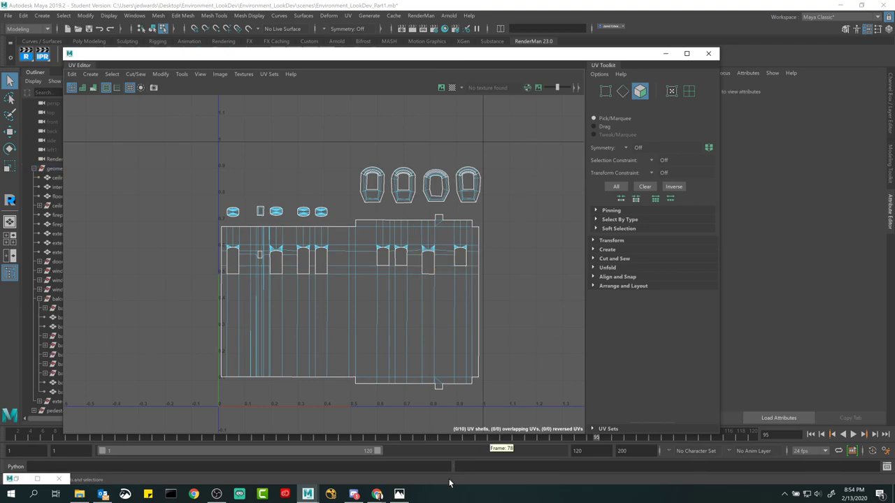
left_click(400, 494)
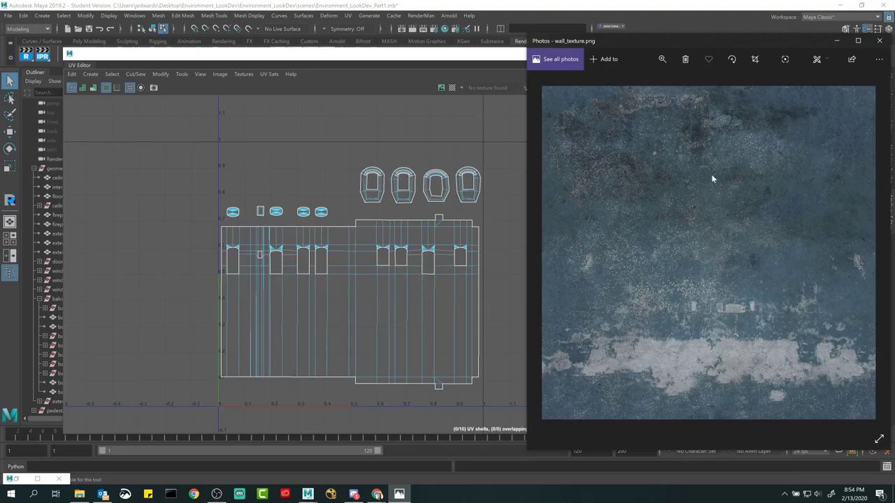
Select all of exteriorWallGeo1's UV shells in the UV Editor
left_click(423, 59)
right_click(296, 187)
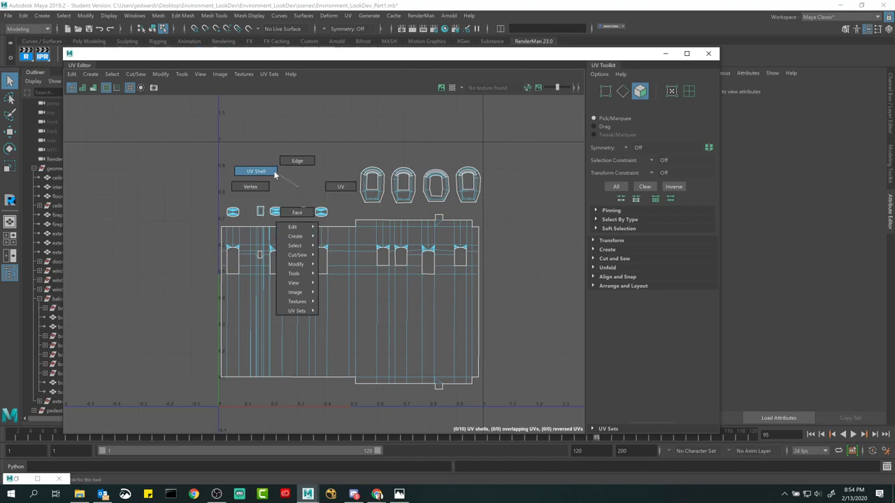
left_click(274, 174)
left_click_drag(194, 134, 515, 418)
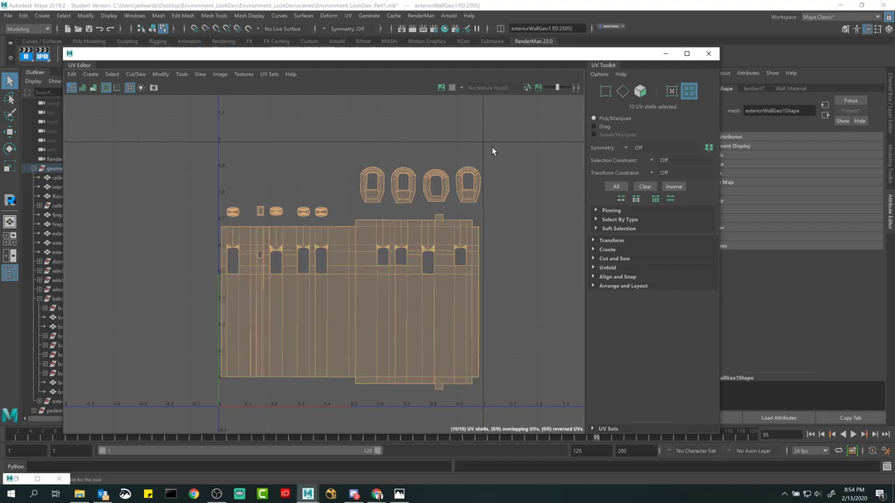
Minimize the UV Editor and look through Render_Cam in the viewport
left_click(665, 52)
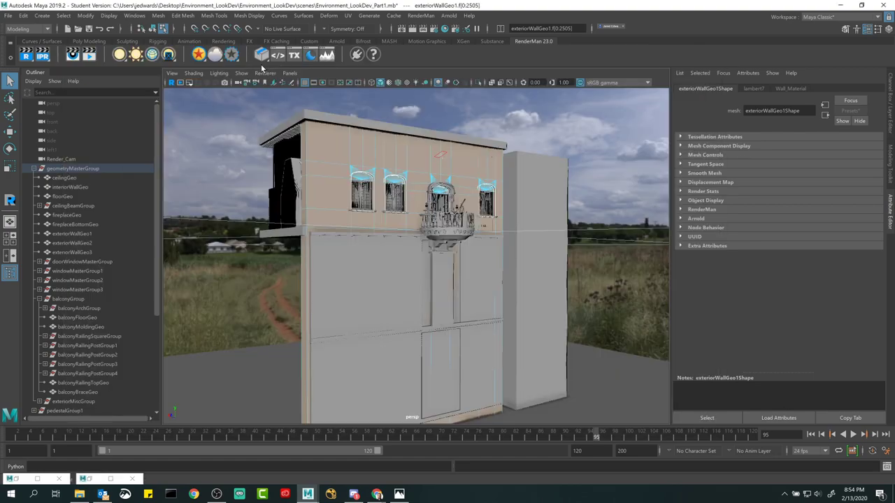
left_click(297, 75)
mouse_move(314, 87)
left_click(405, 83)
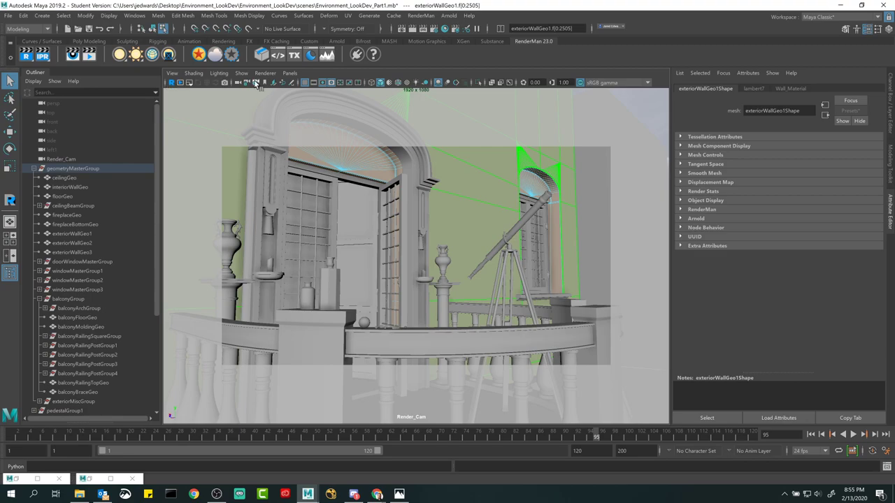
Turn selection highlighting off and back on in the Render_Cam view
left_click(241, 73)
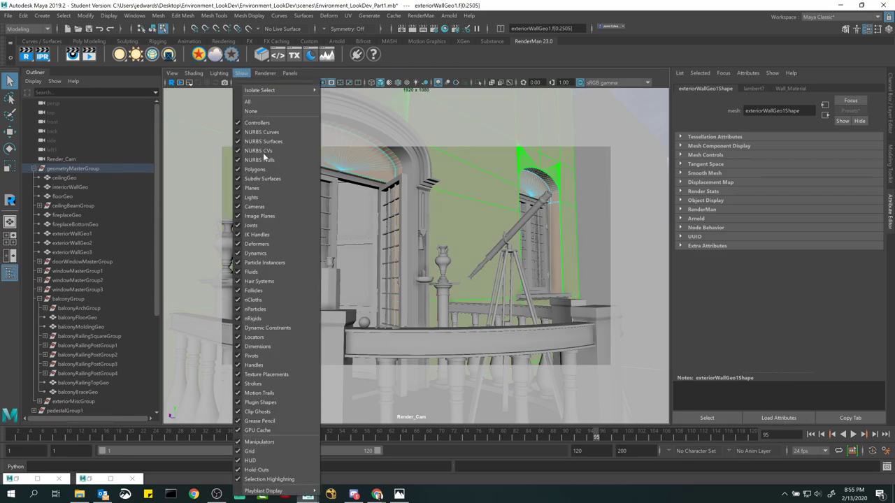
left_click(265, 480)
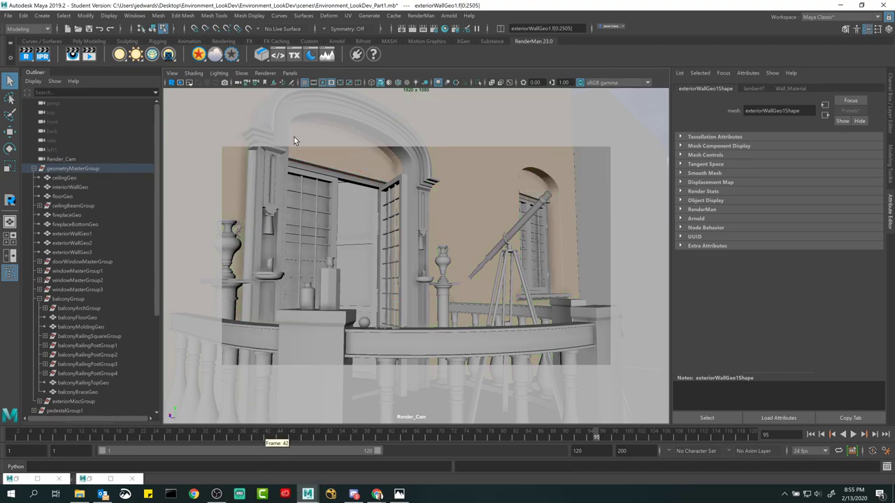
left_click(241, 73)
left_click(257, 479)
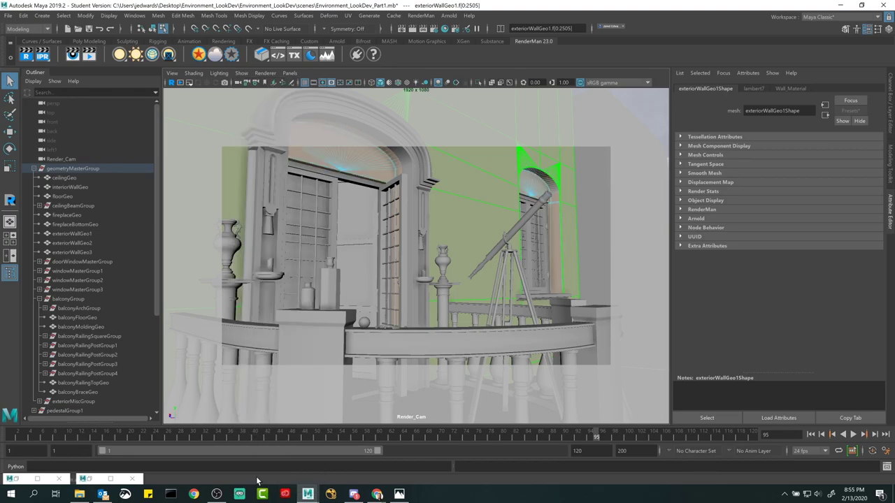
Start a live RenderMan render in the Render_Cam viewport, restore the UV Editor and move it lower over the view
left_click(171, 82)
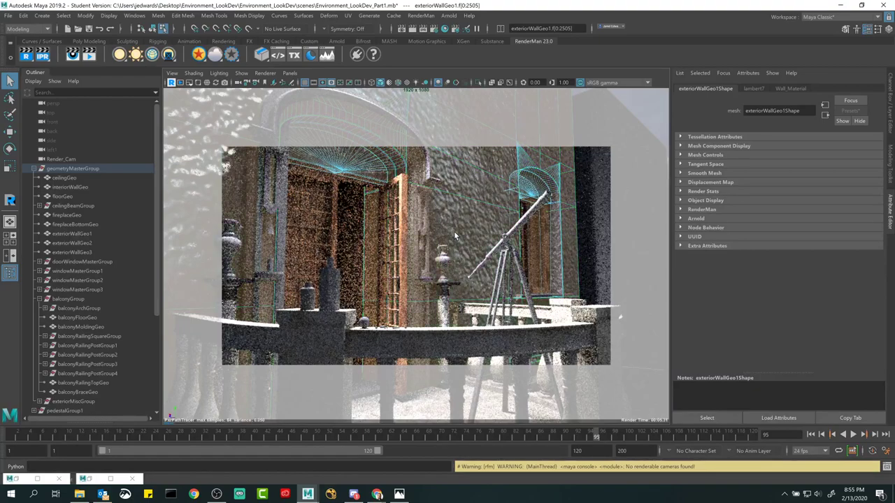
left_click(87, 480)
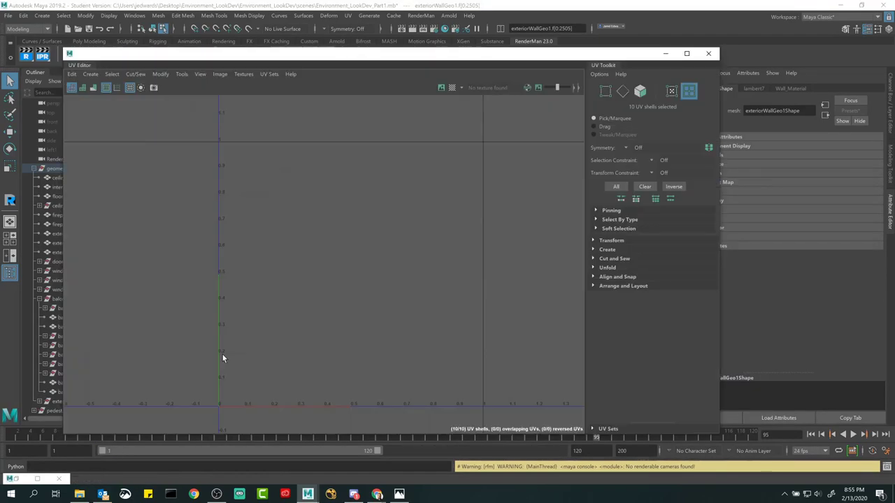
mouse_move(365, 63)
left_mouse_down()
mouse_move(395, 255)
mouse_move(449, 218)
mouse_move(484, 148)
left_mouse_up()
Switch exteriorWallGeo1 back to object selection and hide selection highlighting in the viewport
key("F8")
left_click(241, 73)
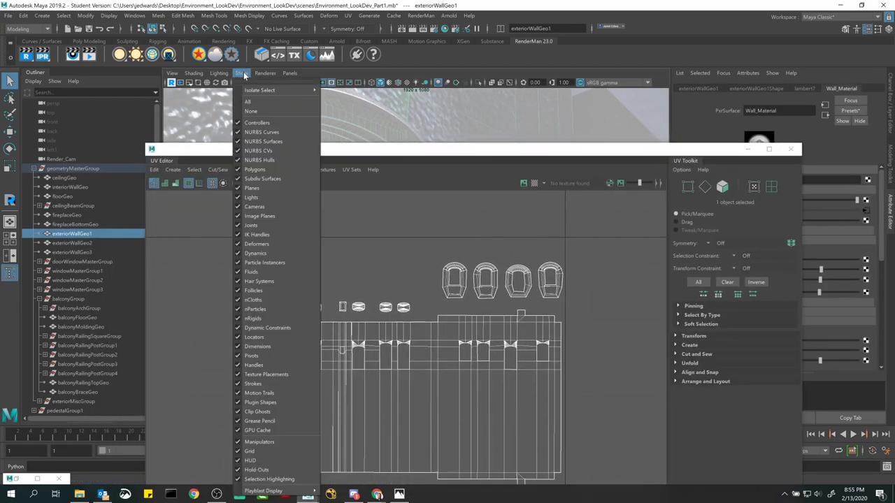
left_click(269, 479)
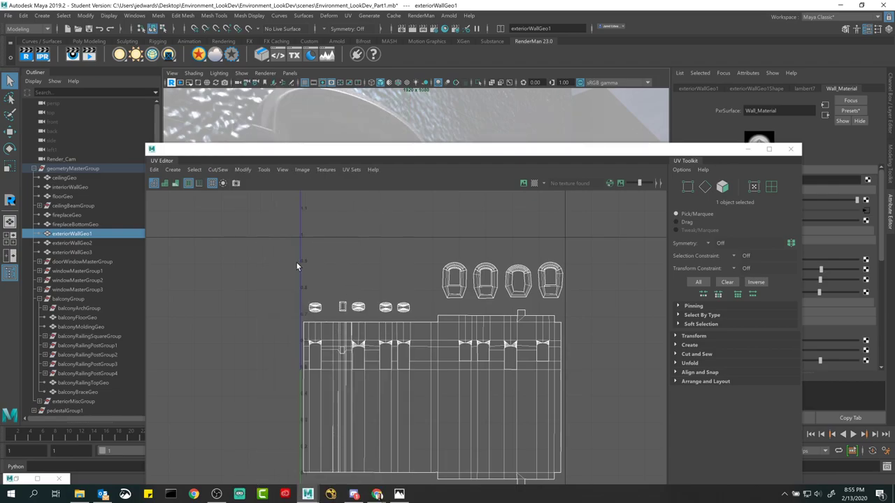
Select every UV shell of exteriorWallGeo1 and move the UV Editor aside to uncover part of the render
right_click_drag(284, 262, 264, 250)
left_click_drag(260, 226, 595, 484)
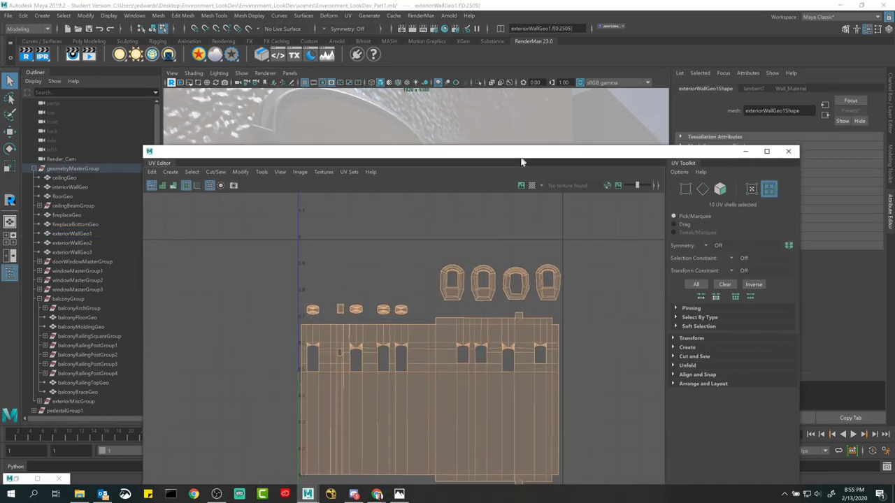
left_click_drag(524, 159, 755, 110)
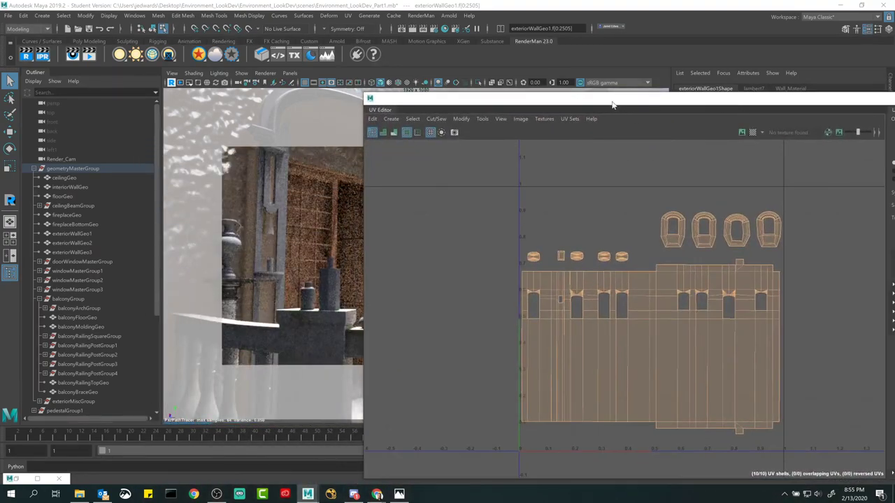
left_click_drag(612, 105, 709, 39)
scroll(614, 207, "down", 3)
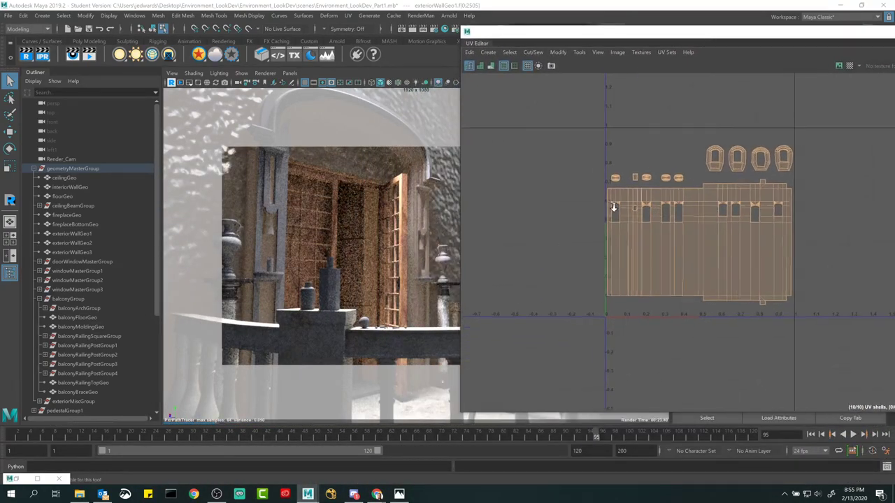
scroll(614, 207, "down", 1)
middle_click_drag(614, 207, 578, 228, "alt")
Uncover more of the render and scale all of exteriorWallGeo1's UV shells up uniformly to about 1.6 times their size
key("r")
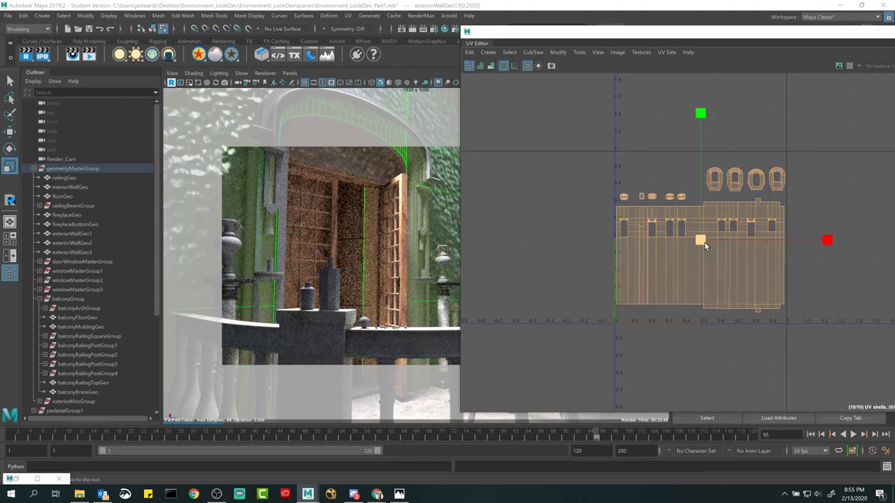
left_click_drag(627, 35, 754, 26)
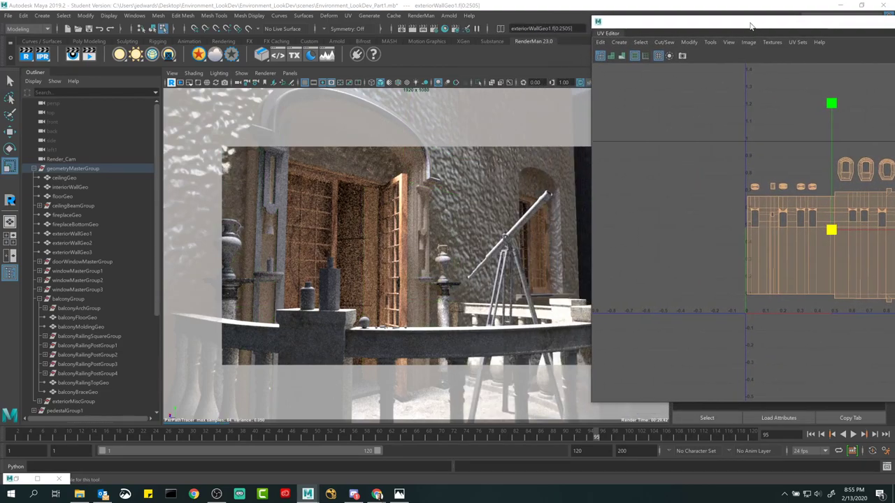
middle_click_drag(716, 243, 652, 231, "alt")
scroll(692, 226, "down", 2)
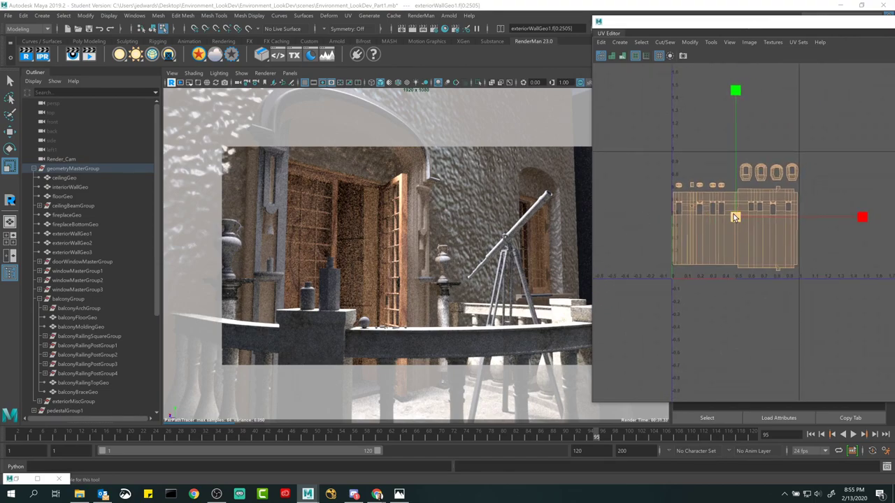
left_click_drag(734, 216, 809, 214)
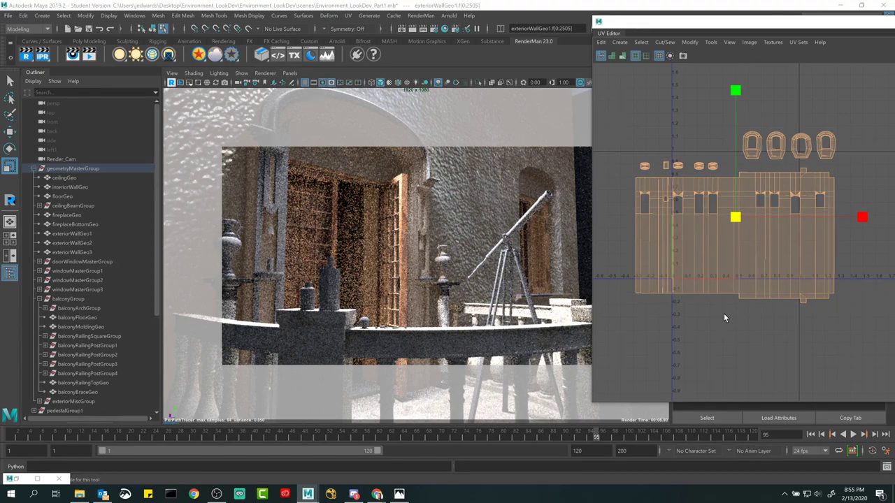
Check the wall texture in the render and scale the UV shells up uniformly again by about 1.6 times
left_click(711, 236)
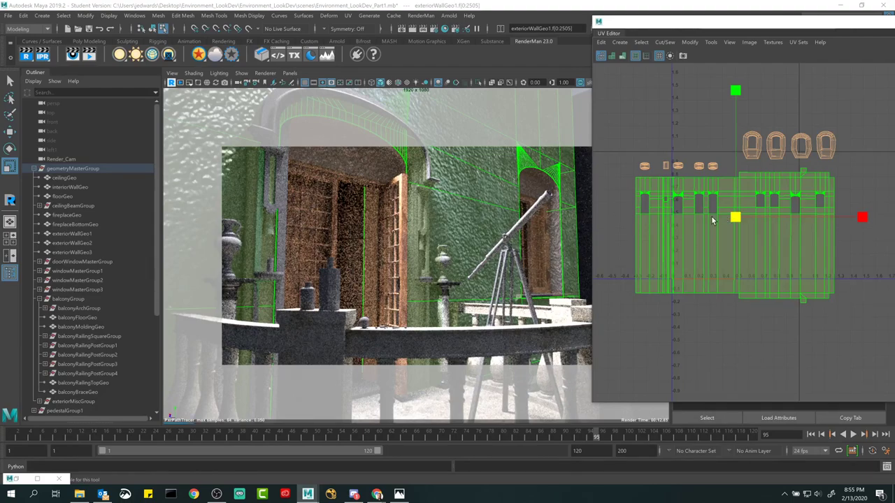
left_click(508, 191)
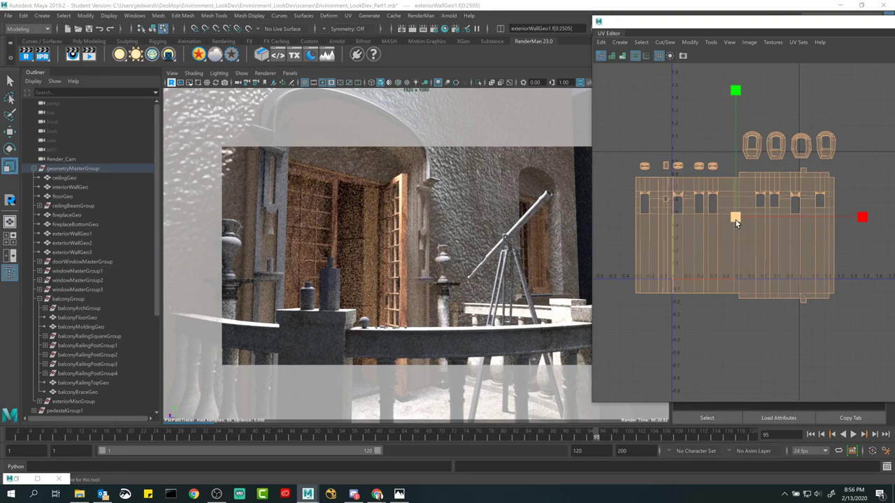
left_click_drag(736, 220, 811, 220)
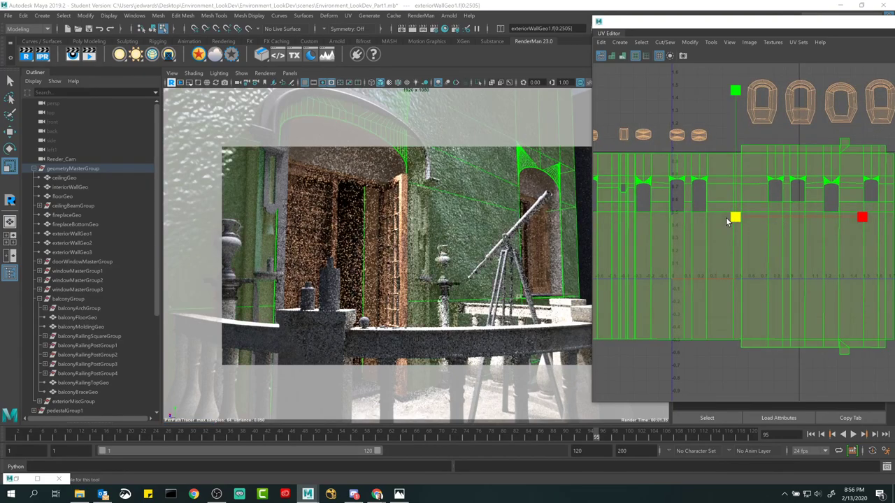
Scale all of exteriorWallGeo1's UV shells up uniformly by about 1.3 times and shift them toward negative U and V
left_click_drag(732, 218, 769, 221)
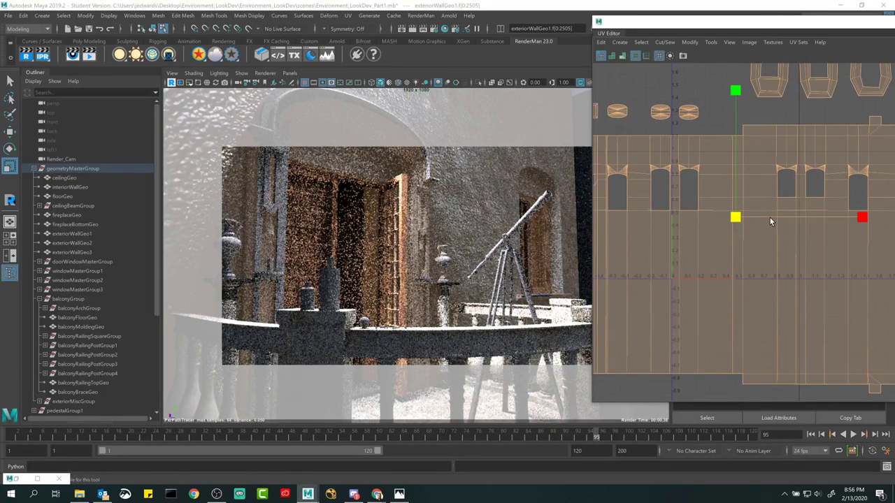
key("w")
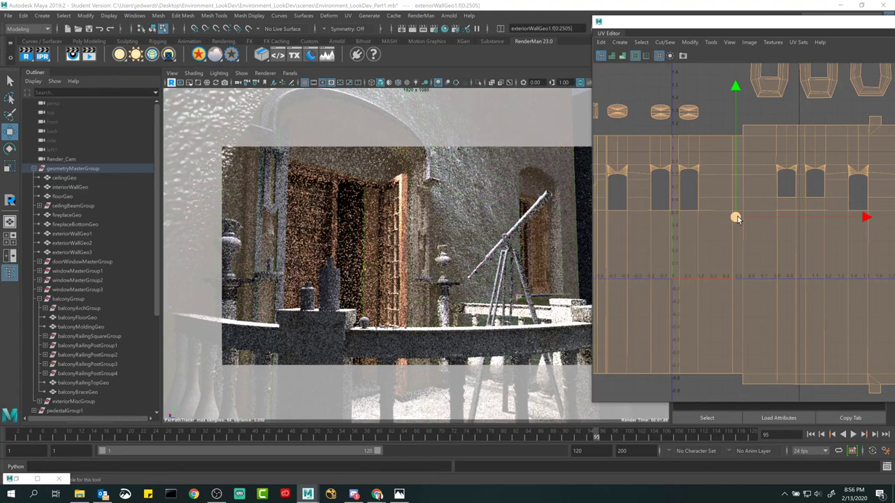
left_click(735, 219)
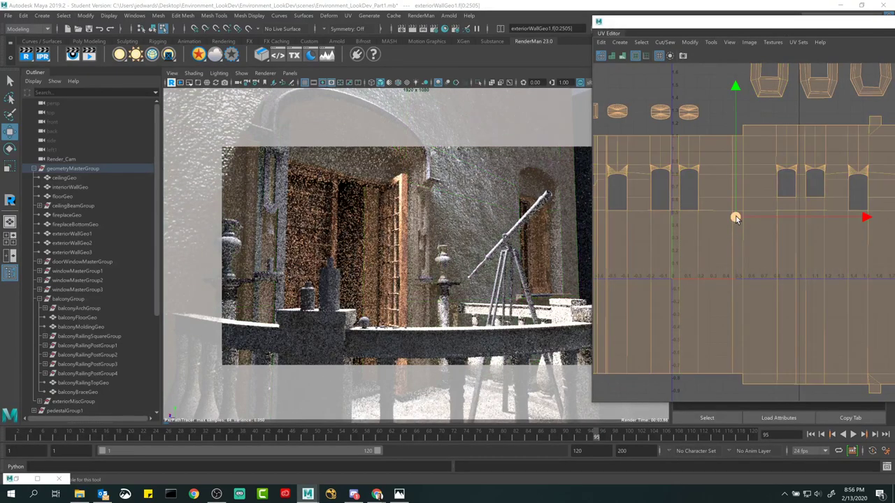
left_click_drag(735, 219, 652, 250)
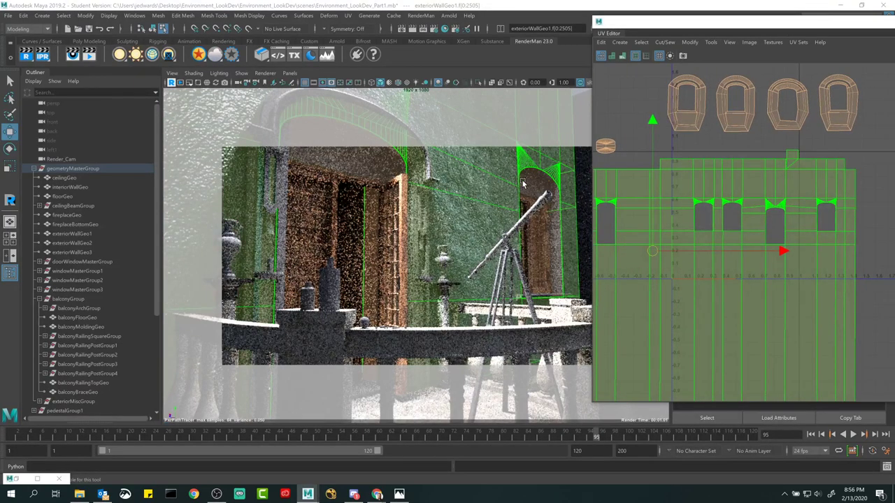
Set the Bump Scale of the PxrNormalMap2 node in Wall_Material's network to 0 and uncover the render
left_click_drag(807, 21, 811, 52)
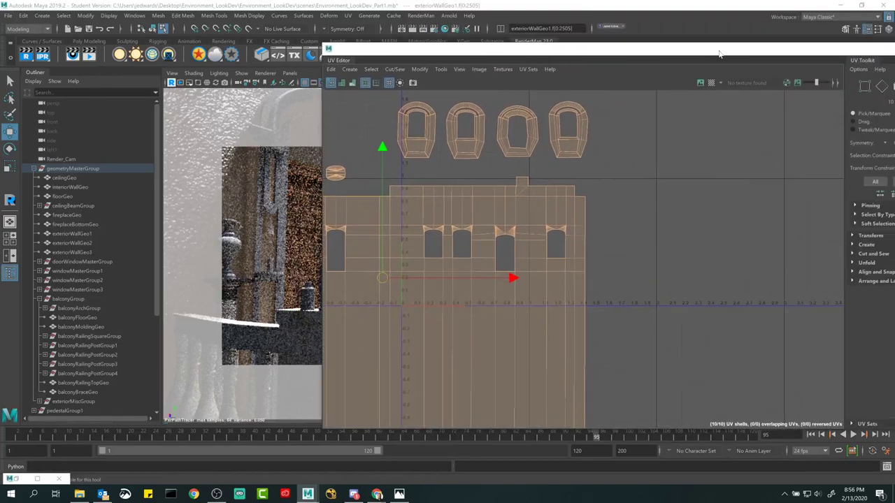
left_click(832, 50)
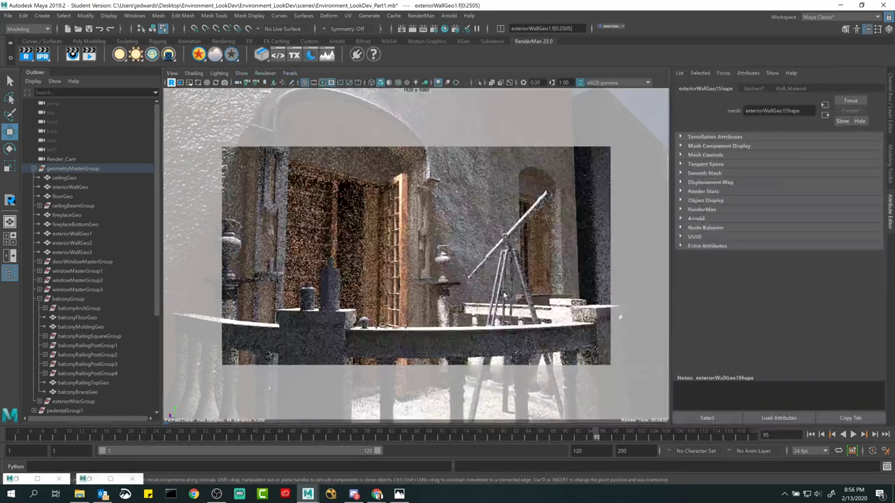
left_click(89, 481)
left_click(21, 479)
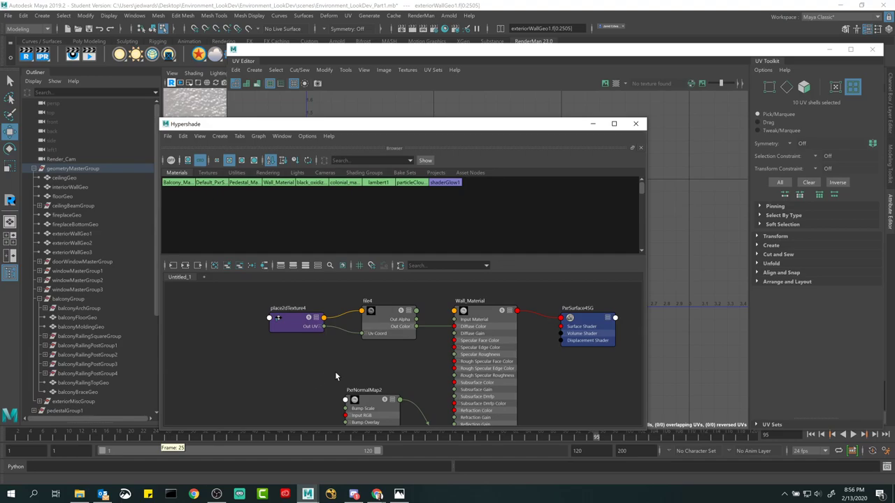
left_click(363, 403)
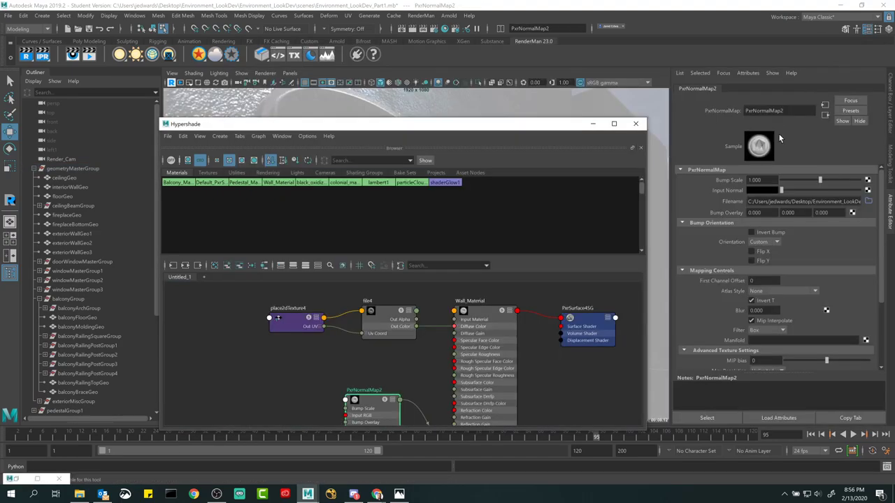
left_click(755, 179)
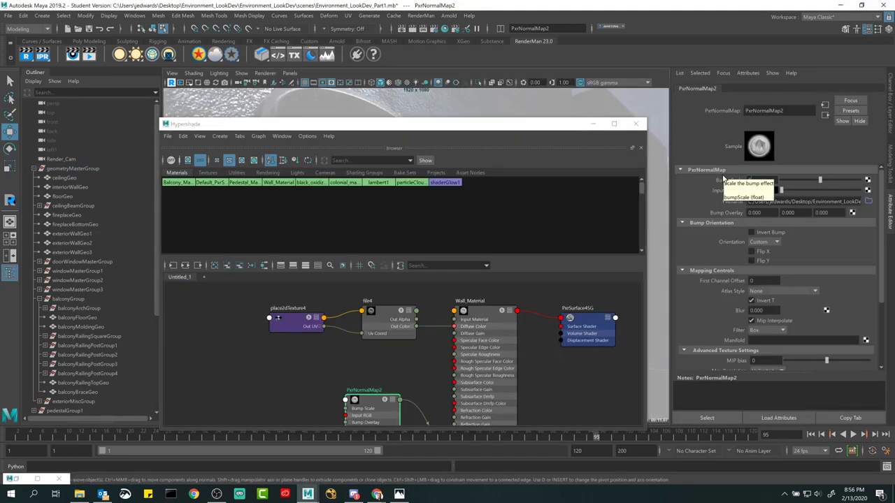
left_click(592, 125)
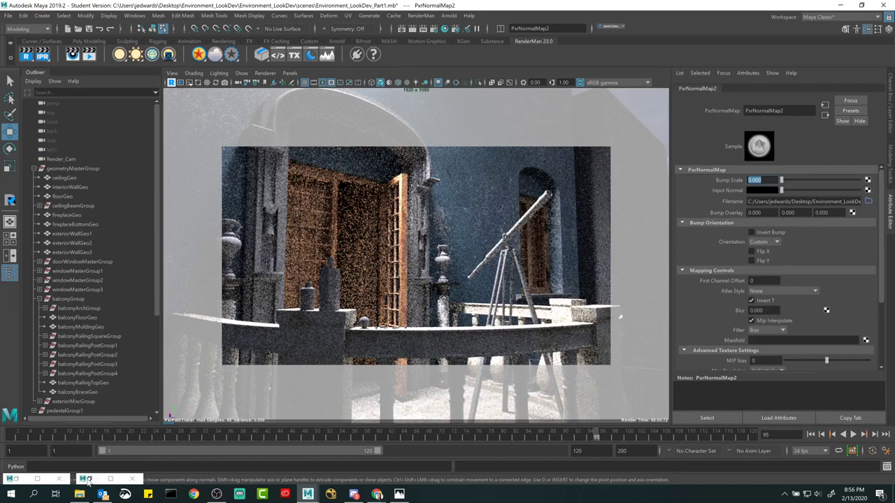
left_click(83, 479)
left_click(592, 124)
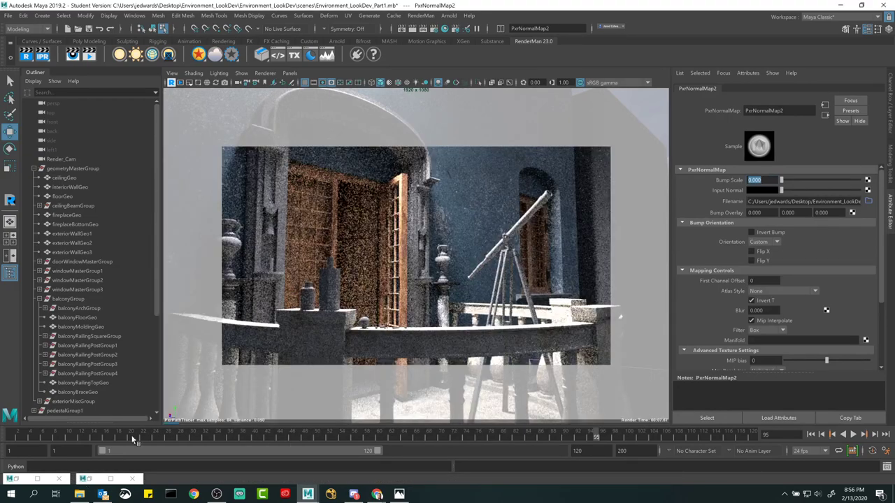
Bring back the UV Editor, select every UV shell of exteriorWallGeo1 and move the editor clear of the render
left_click(20, 479)
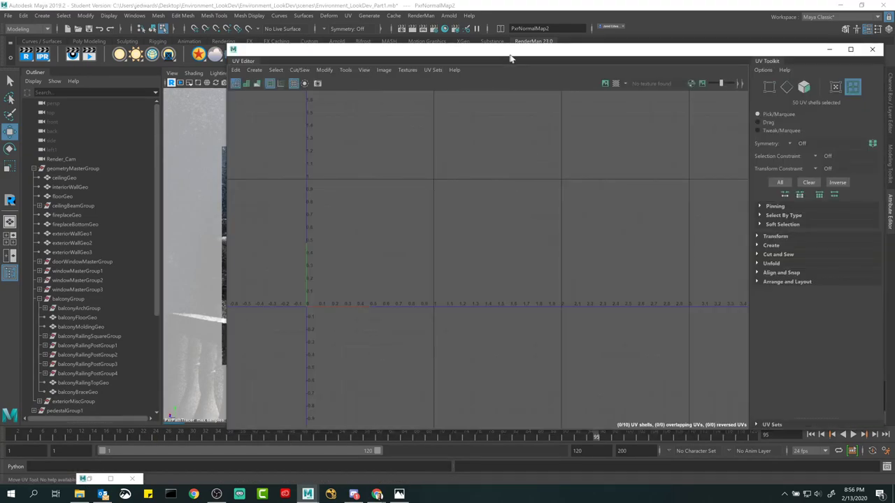
left_click_drag(510, 59, 494, 156)
left_click(433, 120)
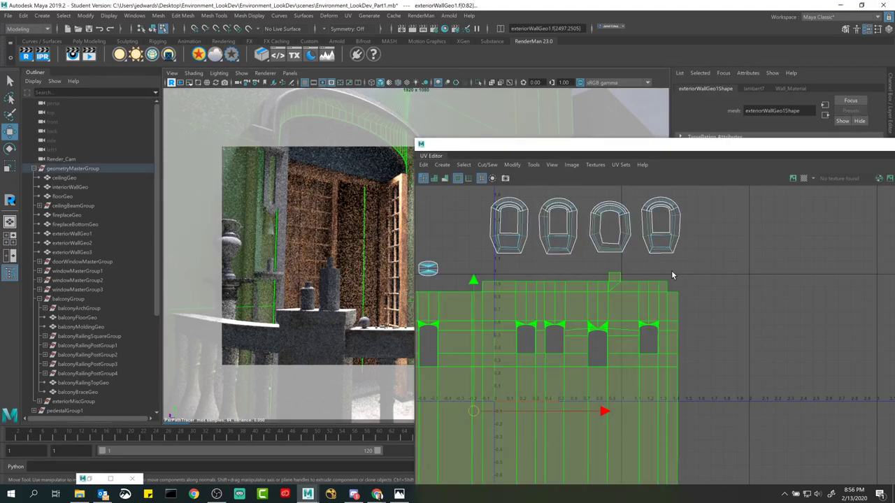
scroll(594, 265, "down", 5)
right_click_drag(468, 209, 430, 187)
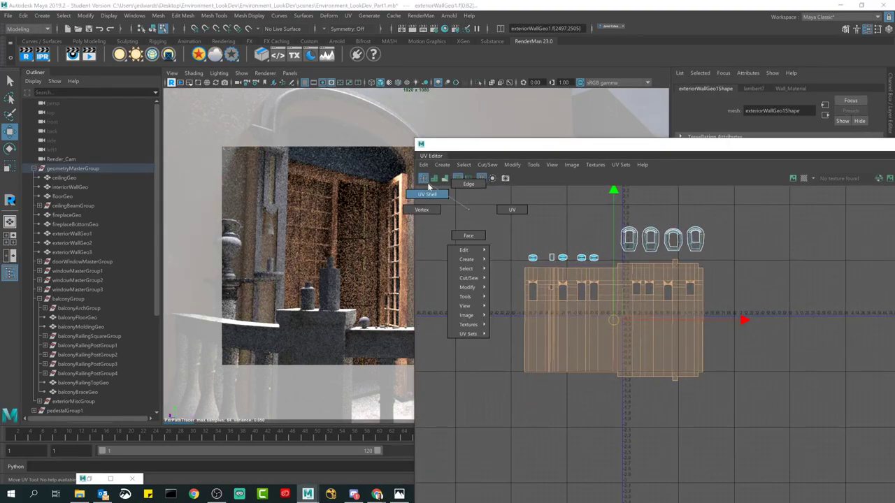
left_click_drag(780, 422, 510, 223)
left_click_drag(599, 144, 804, 64)
left_click(764, 199)
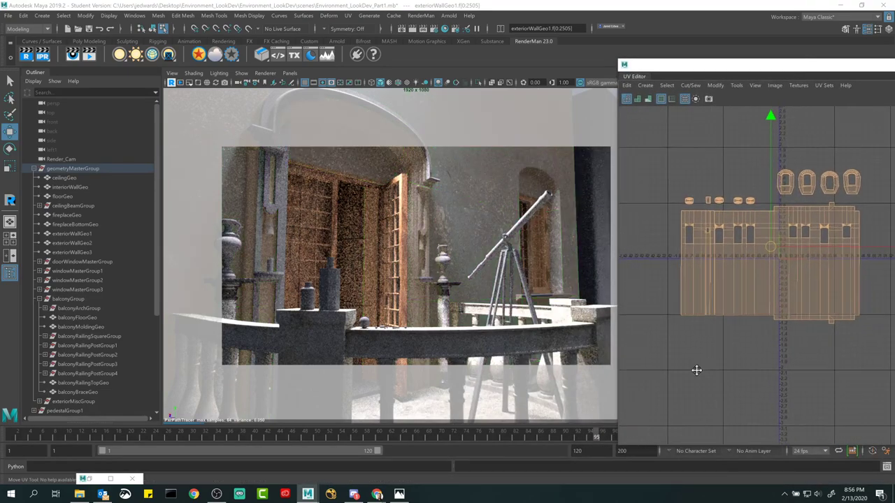
Try the UV shells at about 0.6 times their size, then scale them back up by about 1.6 times
scroll(697, 369, "down", 1)
left_click(739, 300)
key("r")
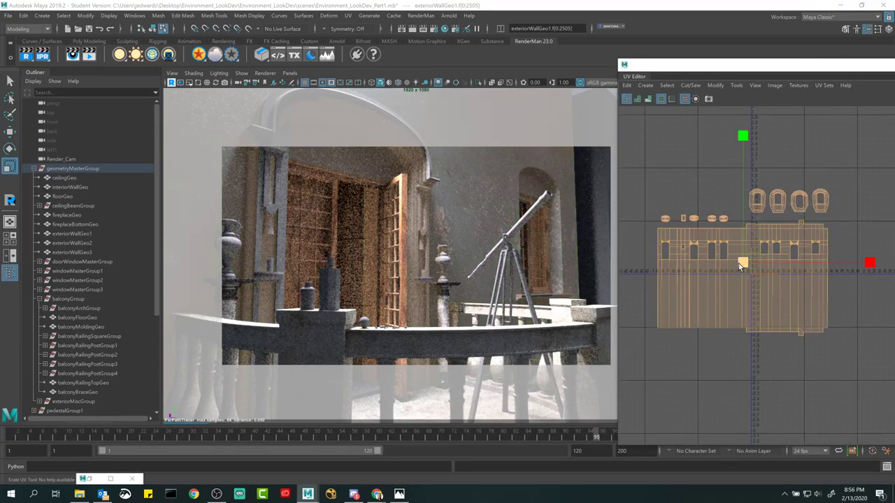
left_click_drag(741, 266, 693, 251)
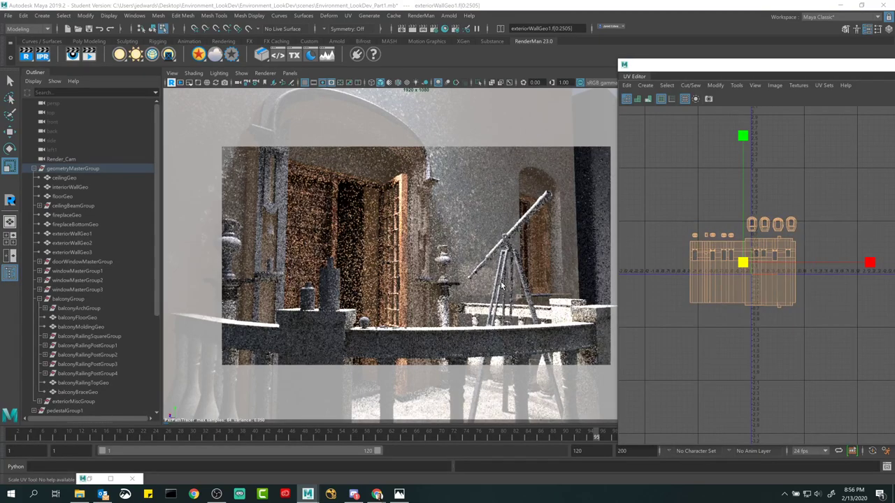
left_click_drag(743, 265, 824, 264)
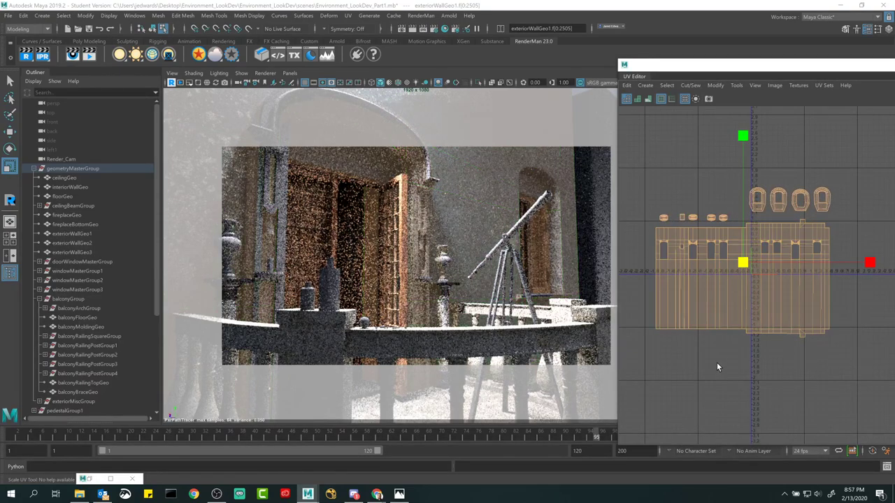
Shift all of exteriorWallGeo1's UV shells toward negative U and V, then fine-tune their V position against the render
key("w")
left_click_drag(748, 262, 723, 274)
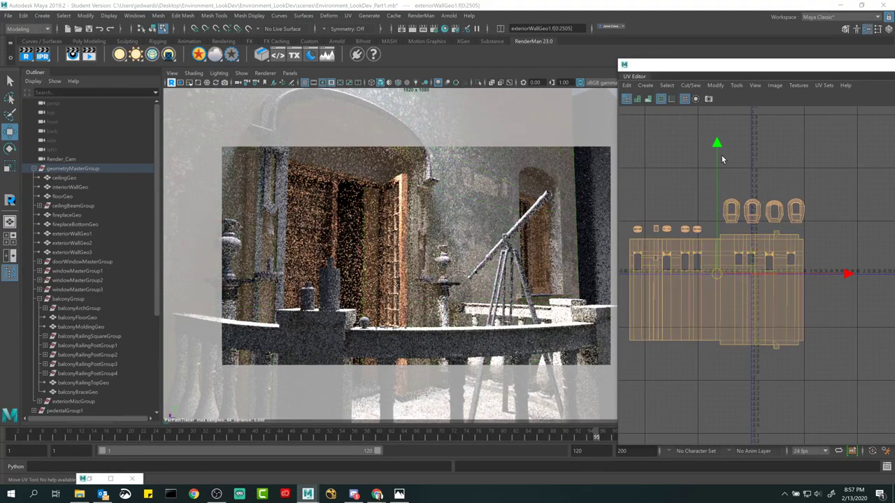
left_click_drag(717, 144, 717, 152)
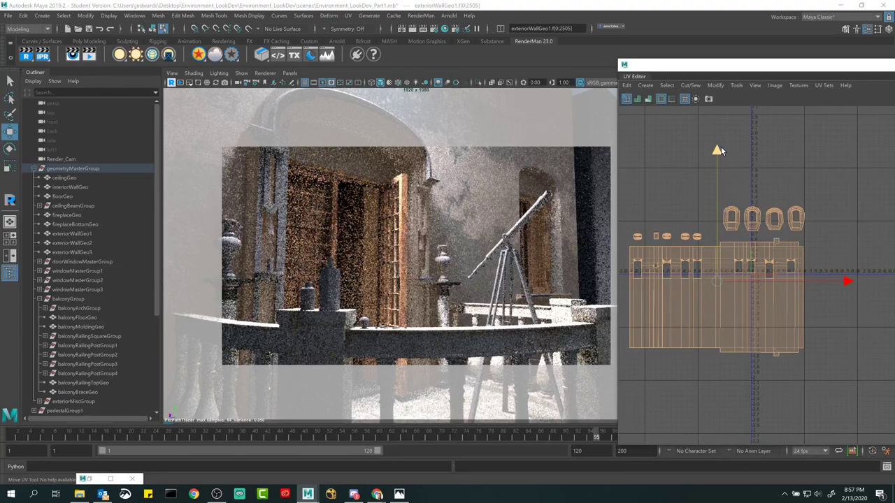
mouse_move(715, 149)
left_mouse_down()
mouse_move(716, 133)
mouse_move(715, 145)
left_mouse_up()
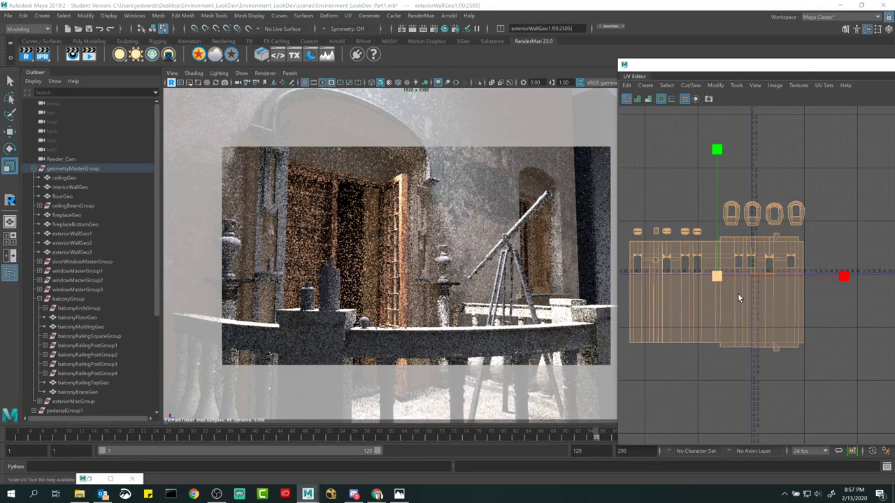
Scale exteriorWallGeo1's UV shells up uniformly to about 1.6 times their size and shift them further toward negative U
left_click_drag(735, 295, 778, 285)
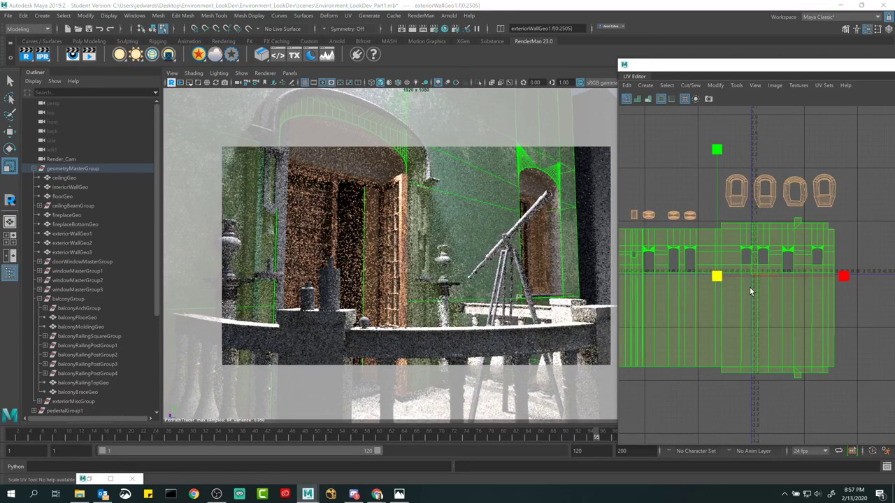
key("w")
mouse_move(714, 274)
left_mouse_down()
mouse_move(688, 267)
mouse_move(689, 283)
mouse_move(712, 279)
mouse_move(685, 280)
left_mouse_up()
key("r")
key("w")
key("q")
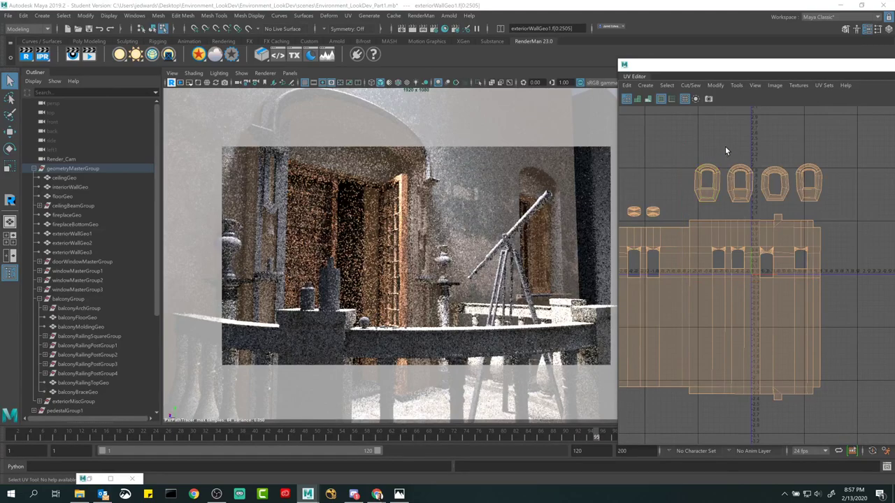
Clear the UV selection to inspect the wall texture in the render, then reselect every UV shell of exteriorWallGeo1
left_click(718, 149)
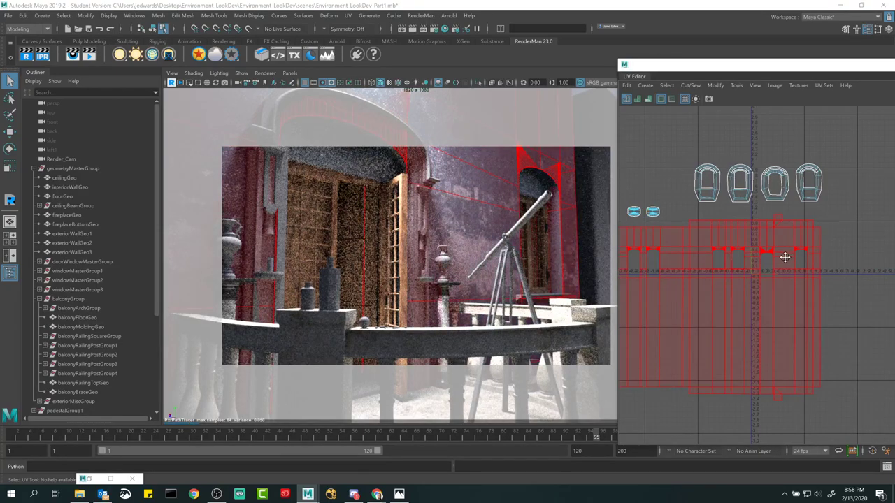
right_click_drag(785, 255, 655, 165, "alt")
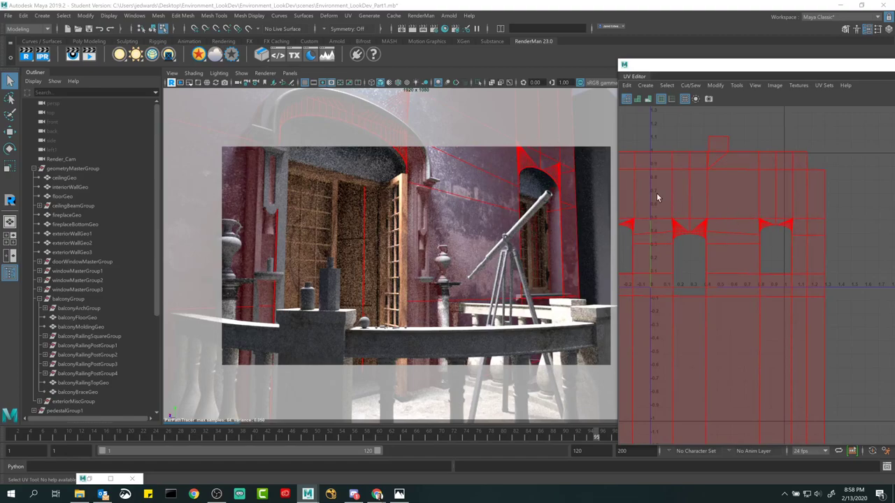
scroll(739, 207, "down", 3)
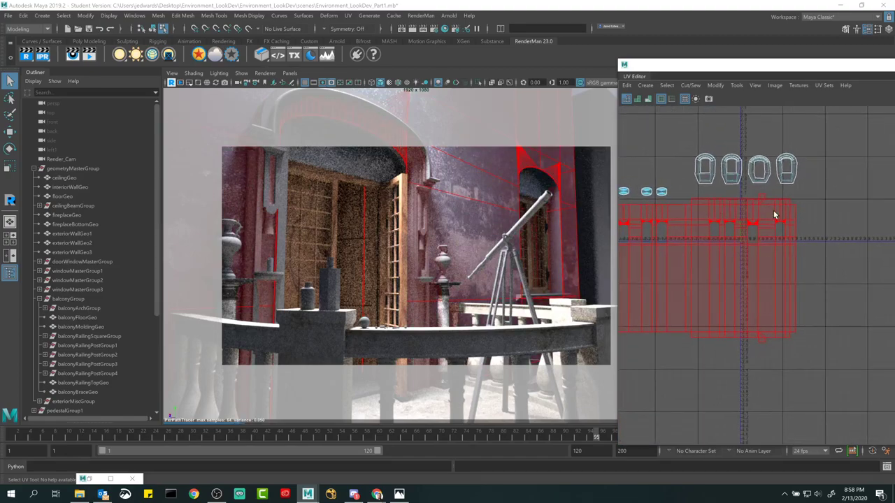
key("f")
left_click(674, 149)
right_click_drag(674, 151, 634, 152)
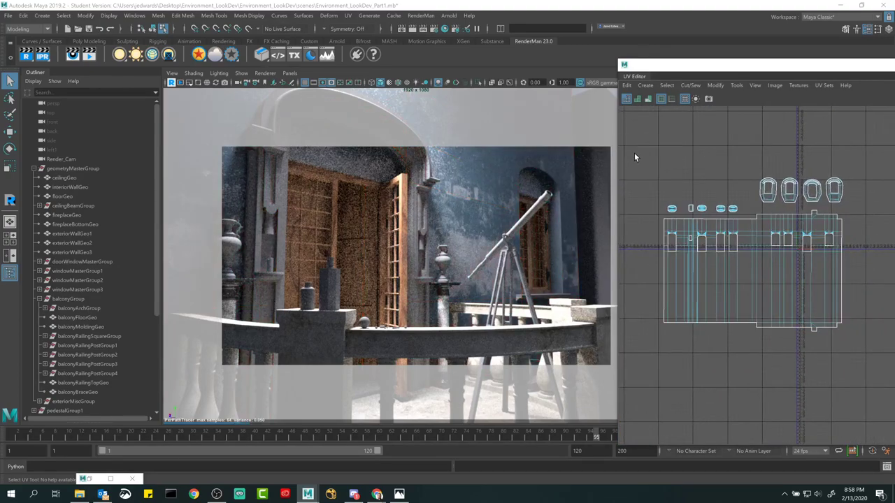
left_click_drag(635, 156, 863, 363)
Scale the selected UV shells up uniformly by about 1.2 times and shift them slightly toward negative U
key("r")
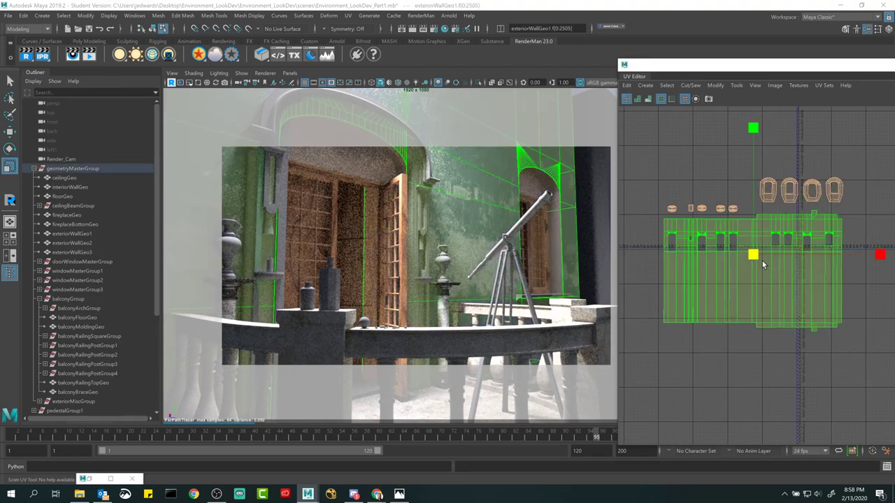
left_click_drag(752, 254, 779, 256)
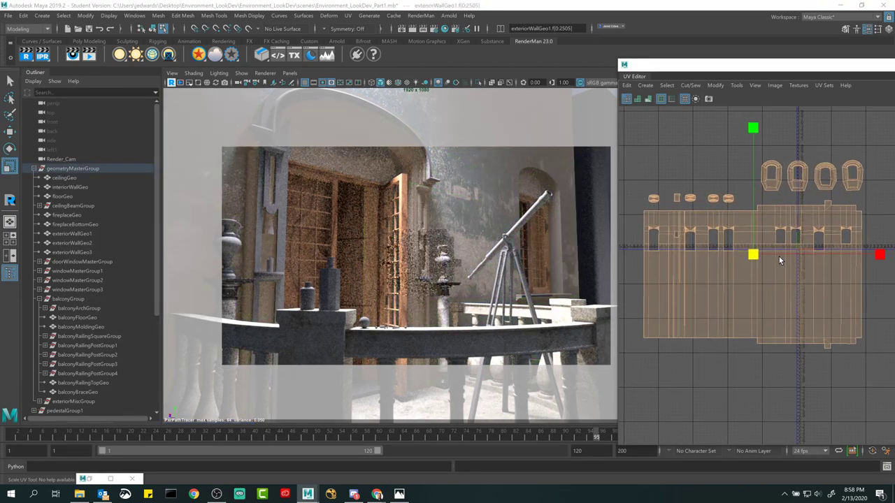
key("w")
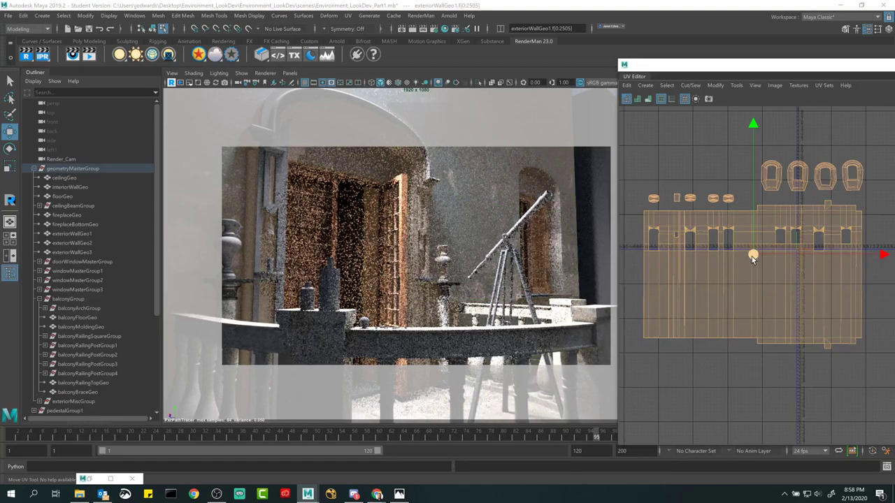
left_click_drag(753, 257, 734, 256)
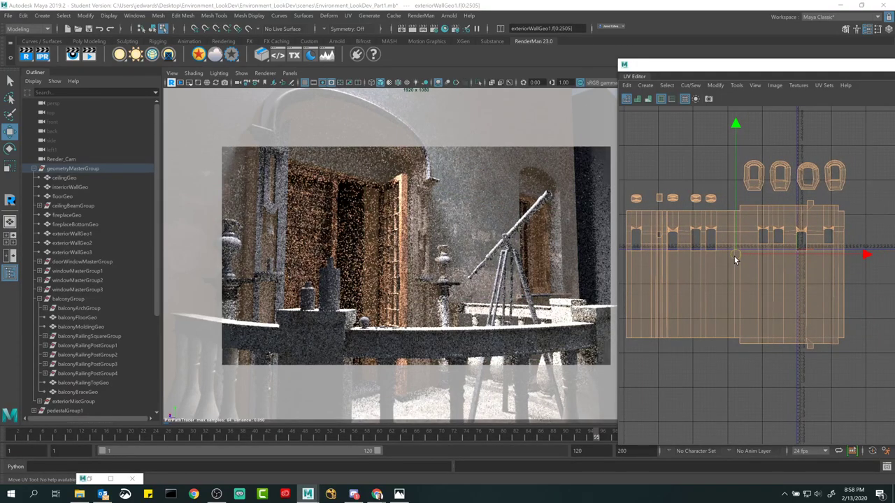
Enlarge the wall's UV shells by roughly another 1.2 times and nudge them toward negative U and V
key("r")
left_click_drag(734, 257, 715, 266)
key("w")
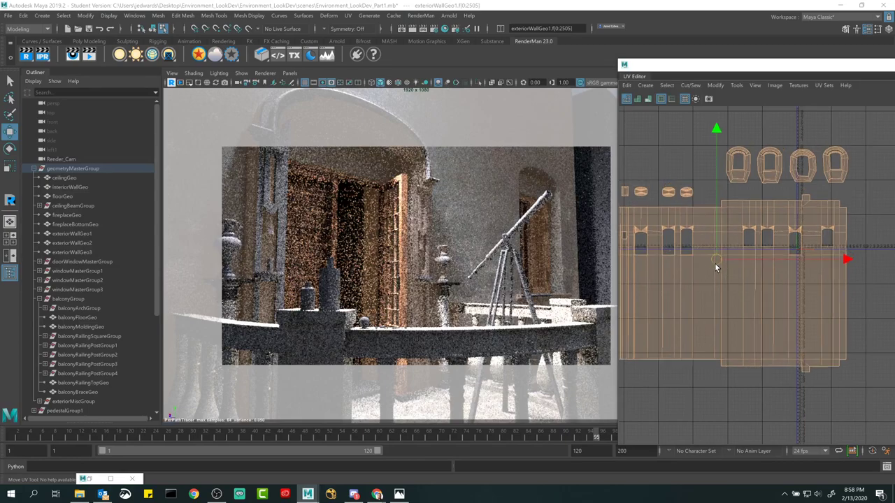
Return exteriorWallGeo1 to object selection mode and deselect it
key("q")
key("F8")
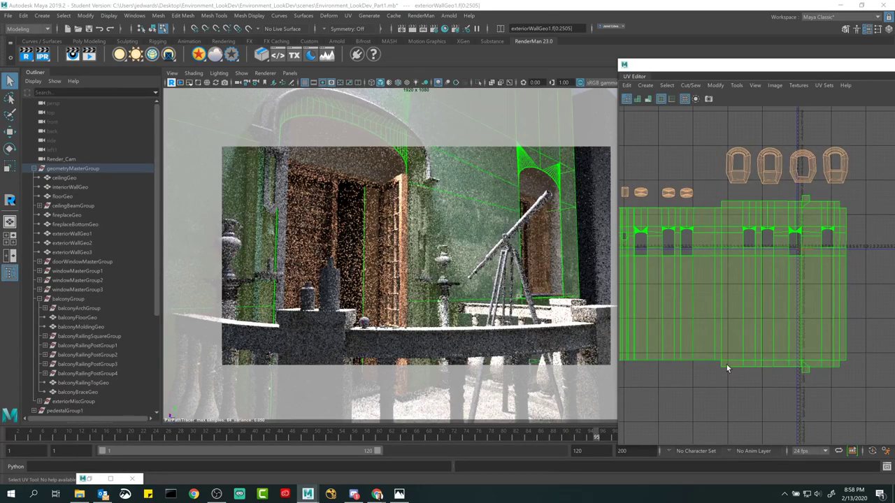
right_click_drag(458, 155, 465, 178)
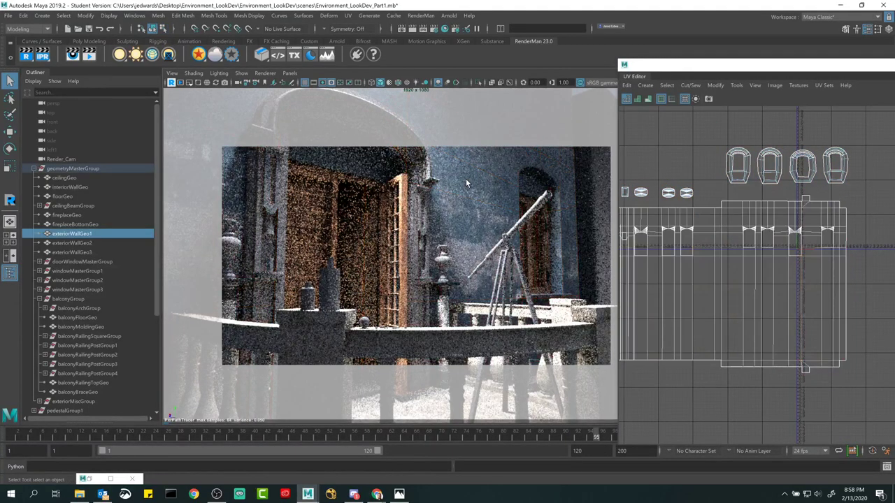
left_click(466, 178)
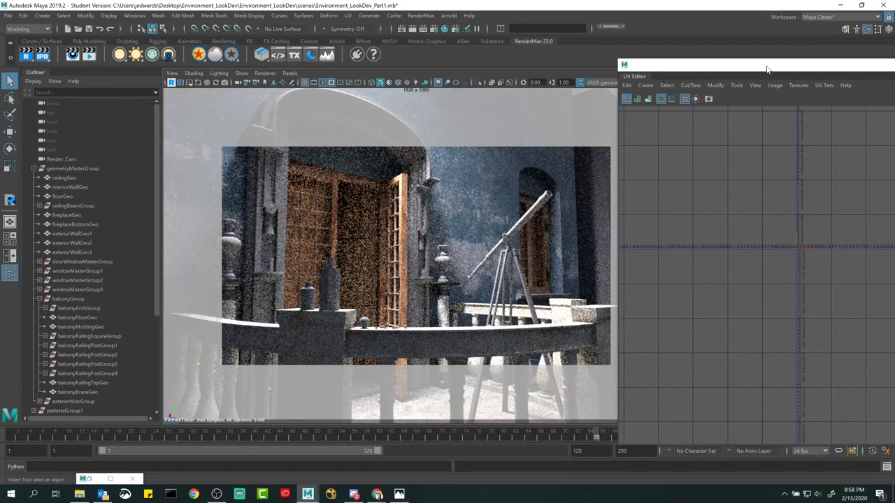
Undo the deselection of exteriorWallGeo1 and select all of its UV shells
key("ctrl+z")
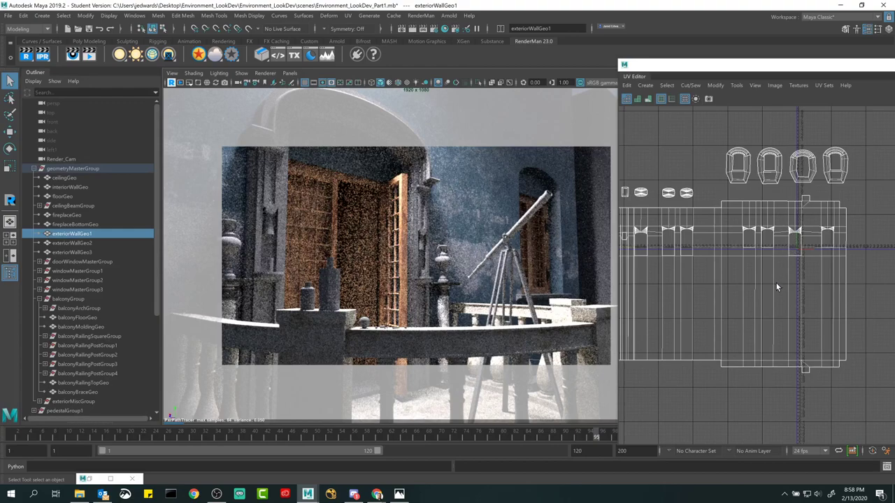
scroll(807, 238, "up", 4)
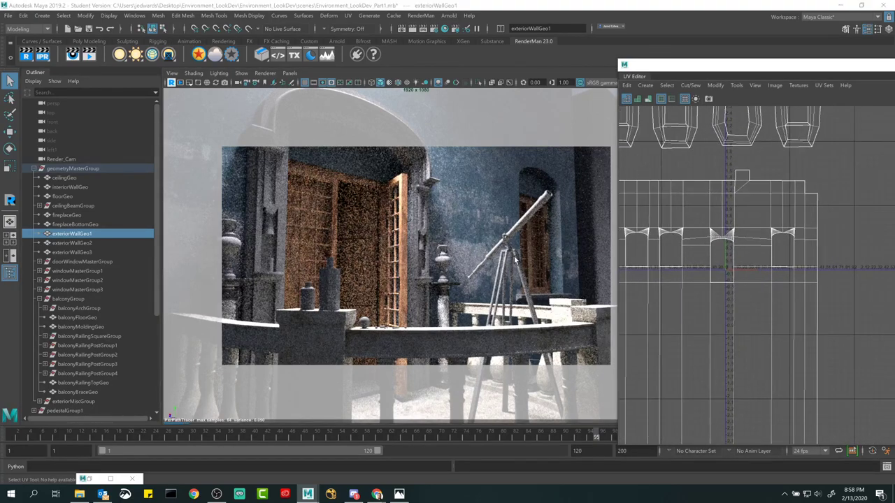
scroll(755, 241, "down", 4)
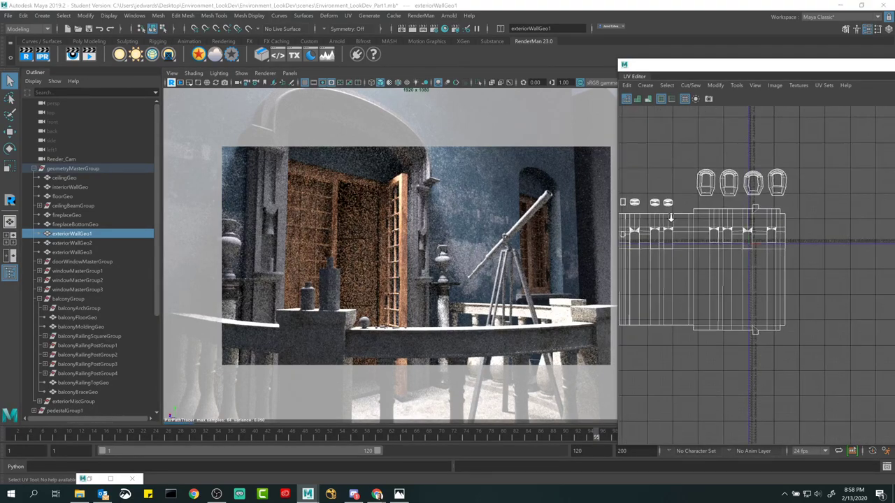
key("f")
right_click_drag(680, 178, 648, 154)
left_click_drag(643, 150, 869, 400)
Scale the wall's UV shells up uniformly to roughly nine times their size, then clear the selection
key("r")
scroll(858, 308, "down", 3)
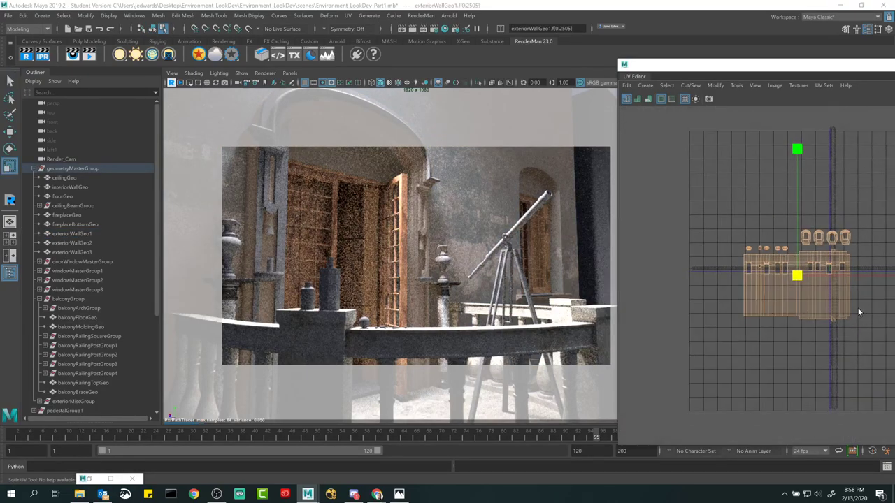
middle_click_drag(858, 308, 785, 311, "alt")
left_click_drag(726, 282, 890, 297)
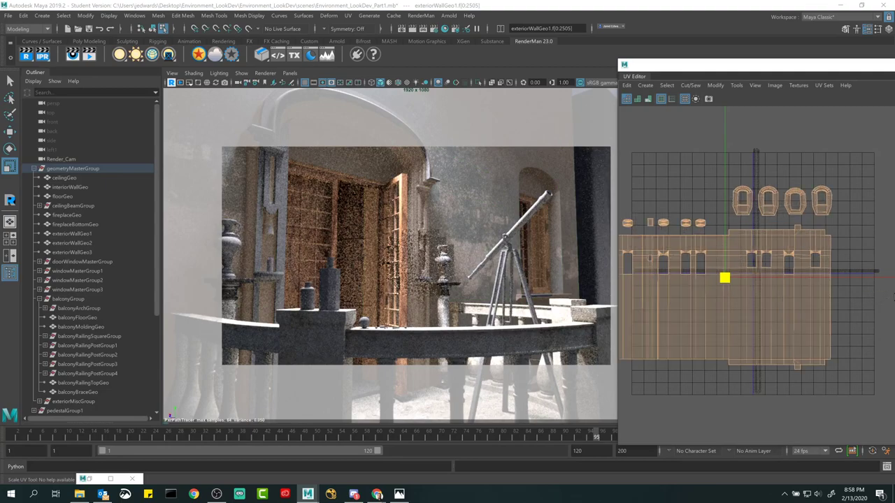
left_click_drag(752, 277, 822, 276)
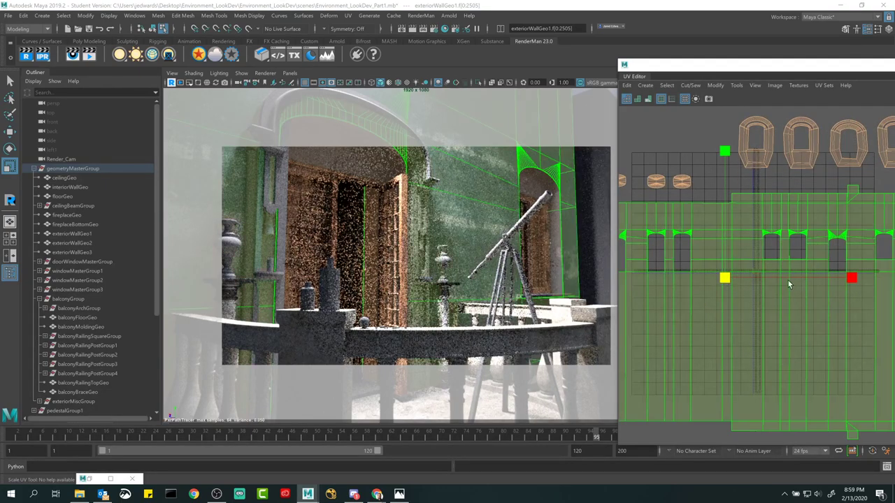
middle_click_drag(770, 305, 714, 307, "alt")
left_click_drag(673, 292, 815, 296)
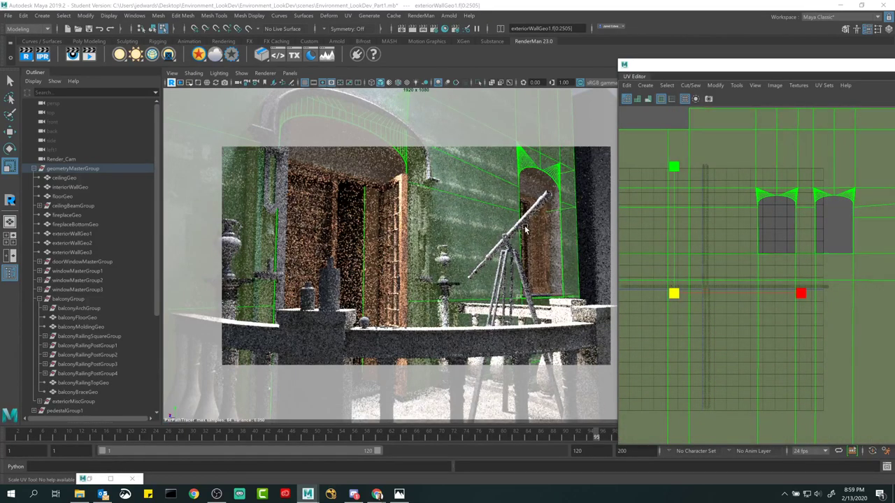
key("q")
left_click(646, 118)
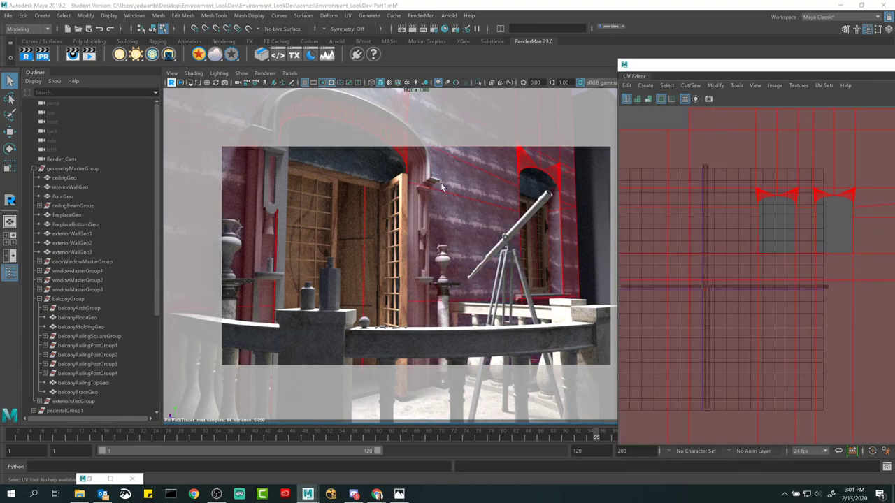
Bring the full UV layout into view and reselect every UV shell of exteriorWallGeo1
left_click_drag(727, 67, 352, 70)
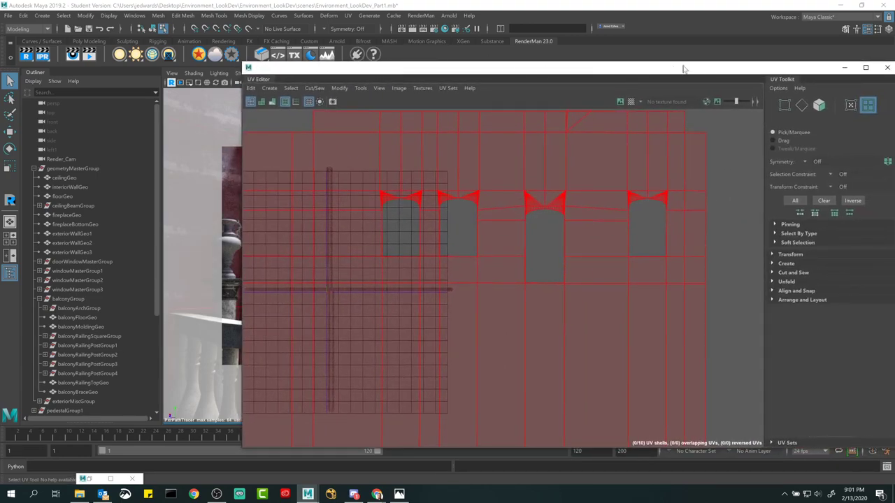
scroll(569, 233, "down", 5)
scroll(529, 191, "down", 3)
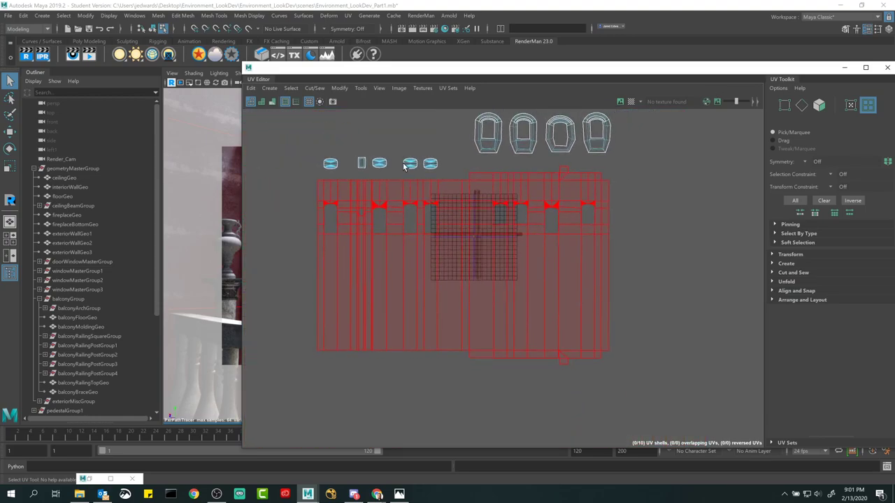
left_click_drag(286, 117, 635, 374)
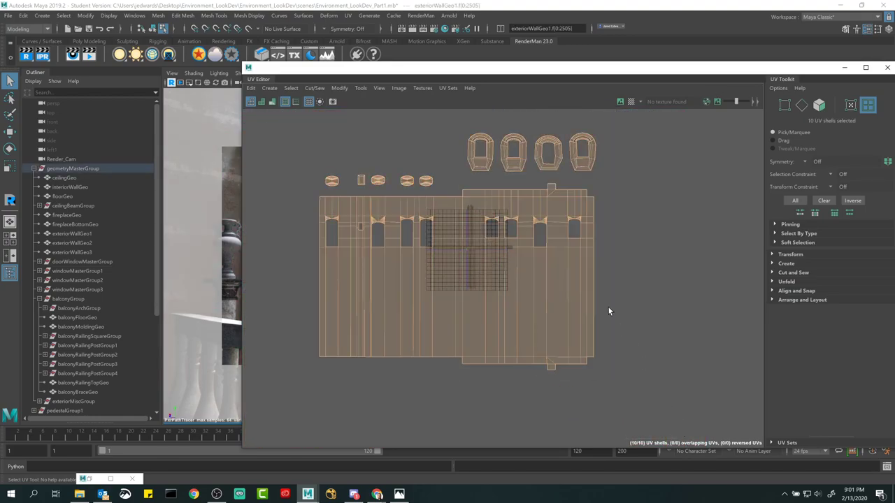
Scale the selected UV shells down uniformly in several passes to about a quarter of their size
key("r")
left_click_drag(447, 255, 394, 241)
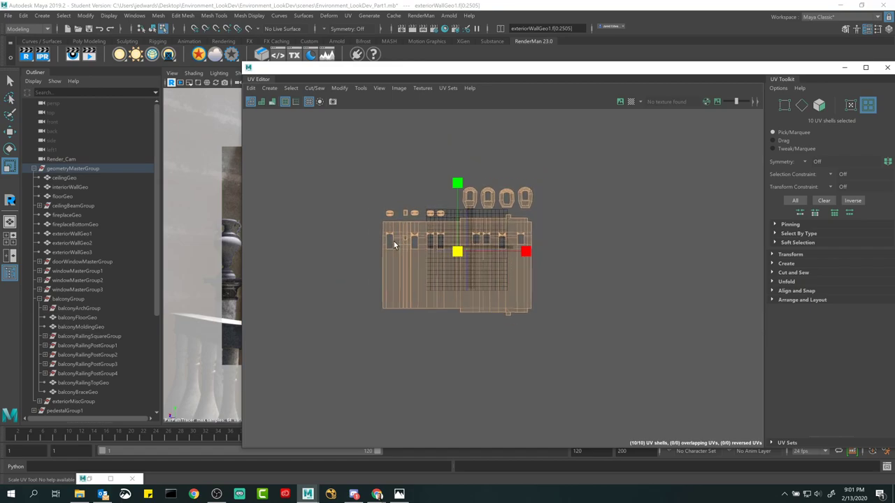
left_click_drag(636, 70, 616, 83)
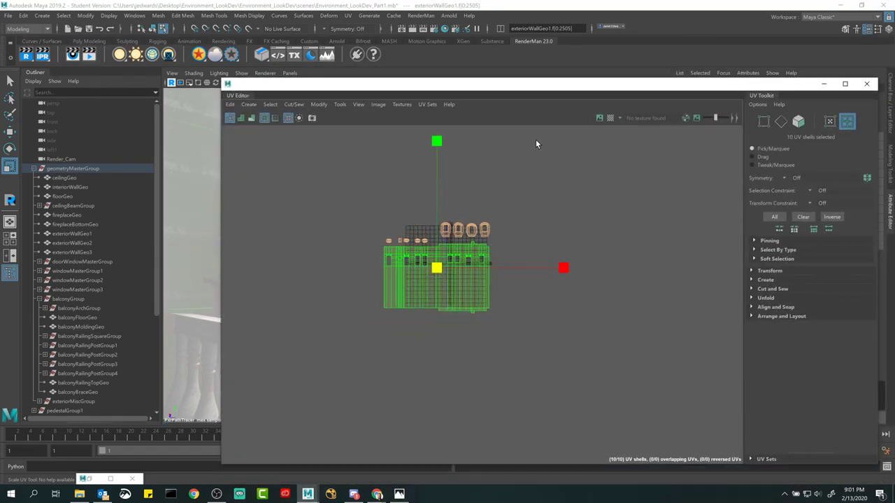
left_click_drag(424, 266, 470, 207)
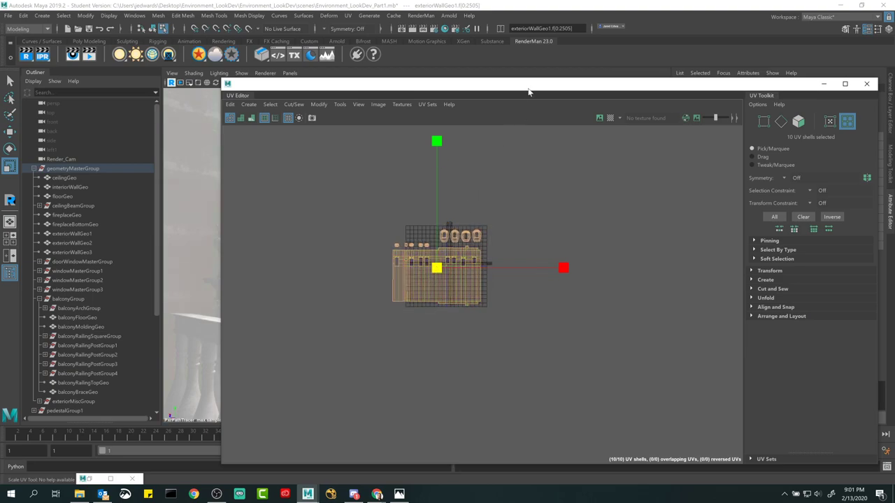
left_click_drag(529, 91, 530, 130)
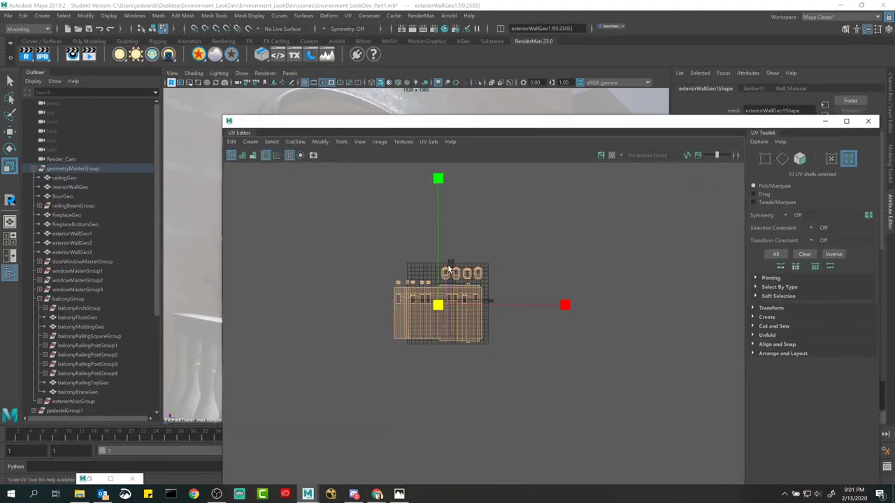
left_click_drag(435, 307, 411, 316)
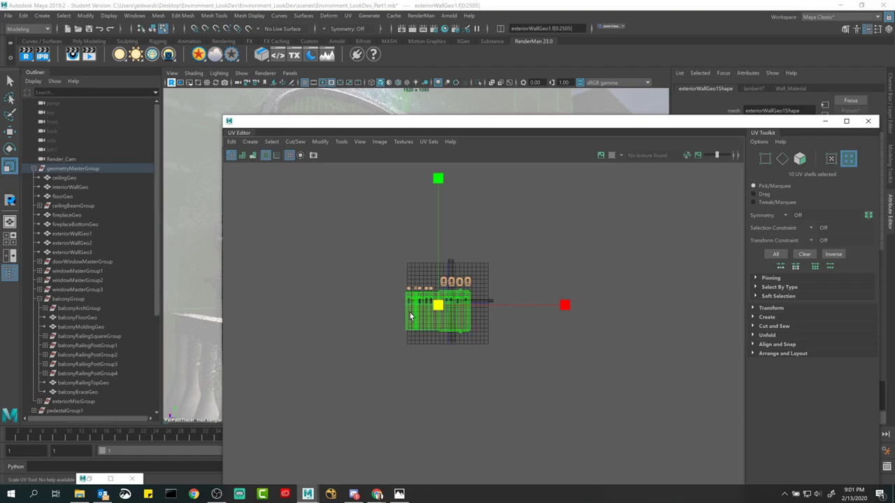
Move all of the wall's UV shells slightly toward negative U
key("w")
scroll(641, 336, "up", 10)
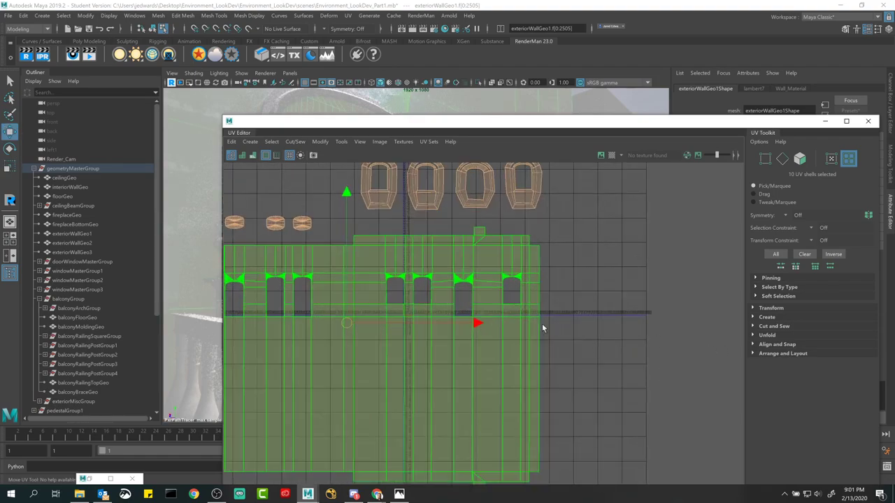
left_click(523, 188)
mouse_move(566, 123)
left_mouse_down()
mouse_move(567, 375)
mouse_move(564, 116)
left_mouse_up()
left_click_drag(343, 313, 291, 320)
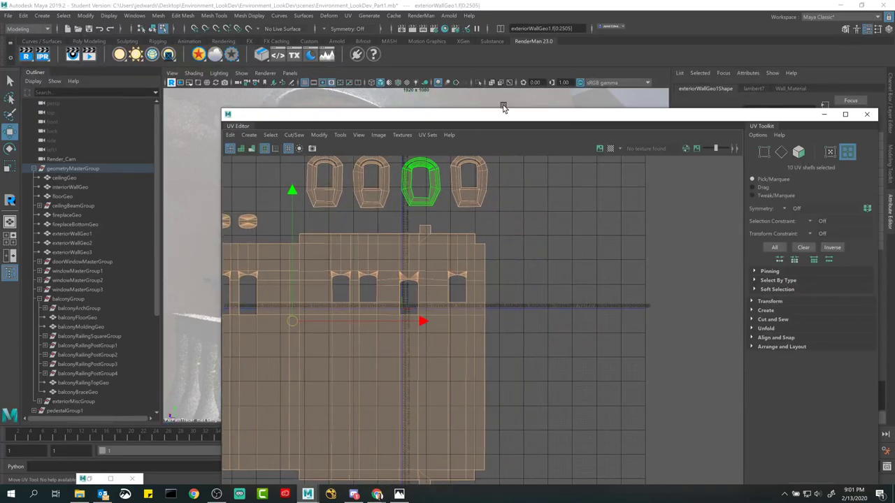
Return exteriorWallGeo1 to object selection and minimize the UV Editor to reveal the render
left_click_drag(503, 106, 487, 341)
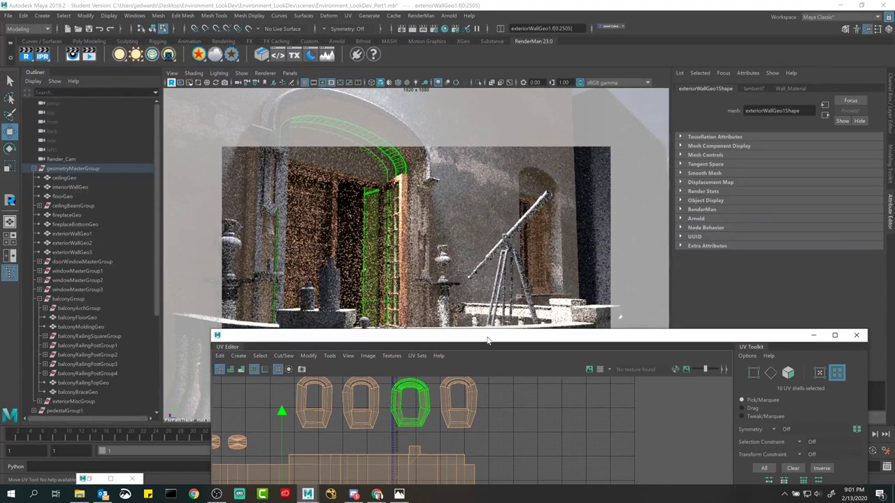
key("F8")
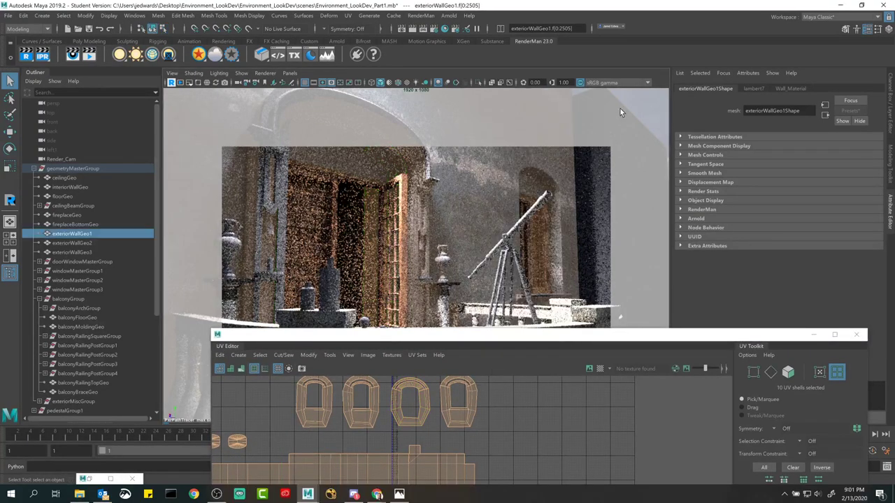
left_click(502, 159)
left_click(494, 165)
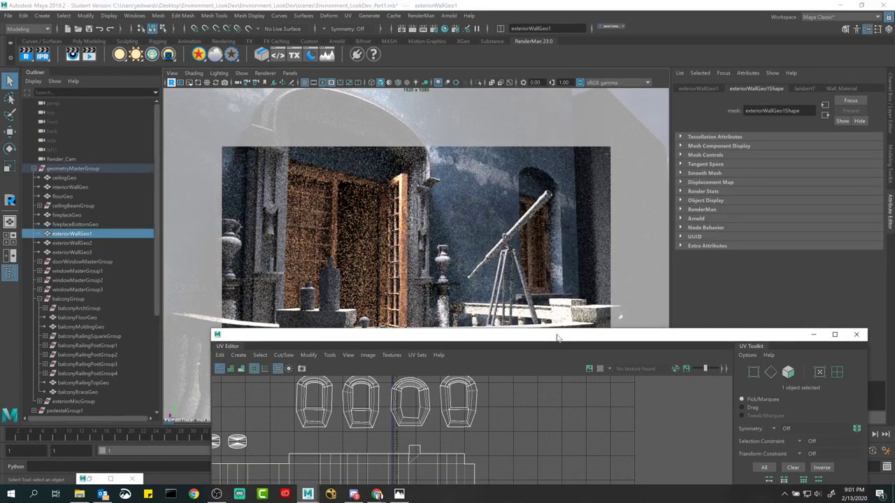
left_click_drag(557, 338, 530, 176)
left_click(788, 176)
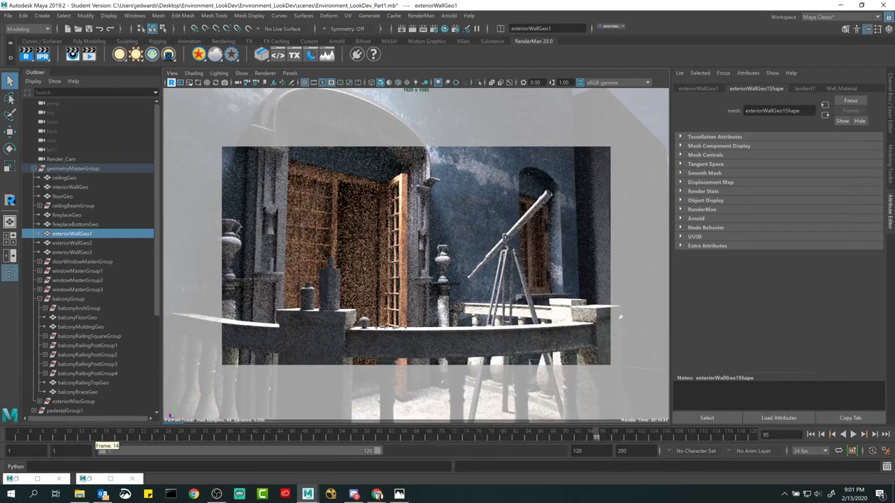
Set the Bump Scale of PxrNormalMap2 to 0.25 and stop the live render in the viewport
left_click(89, 479)
left_click(365, 409)
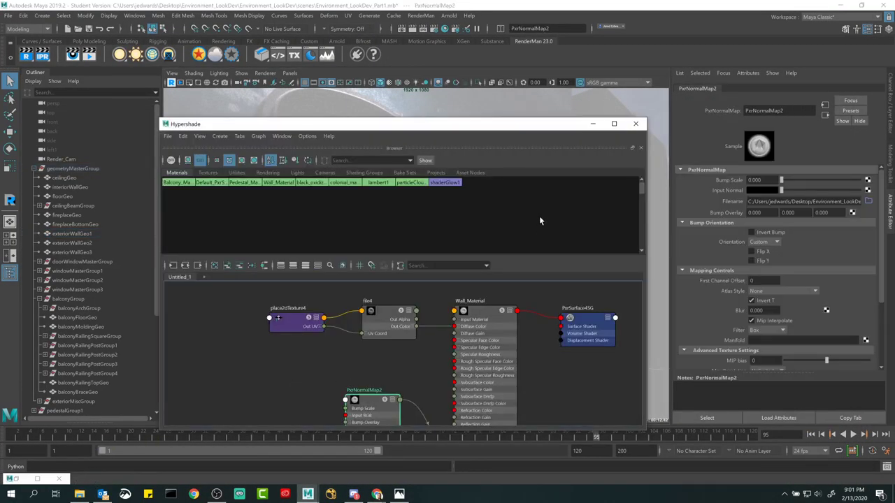
left_click(592, 124)
left_click(759, 179)
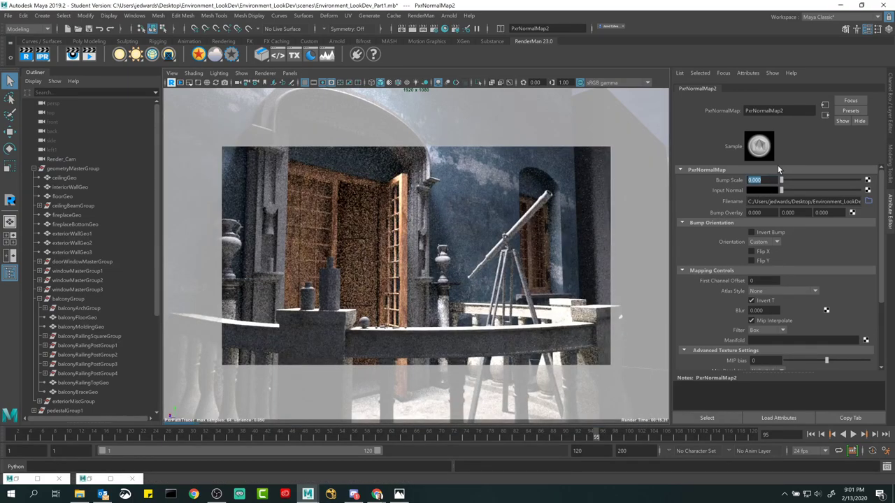
type("0.25")
key("Return")
left_click(174, 83)
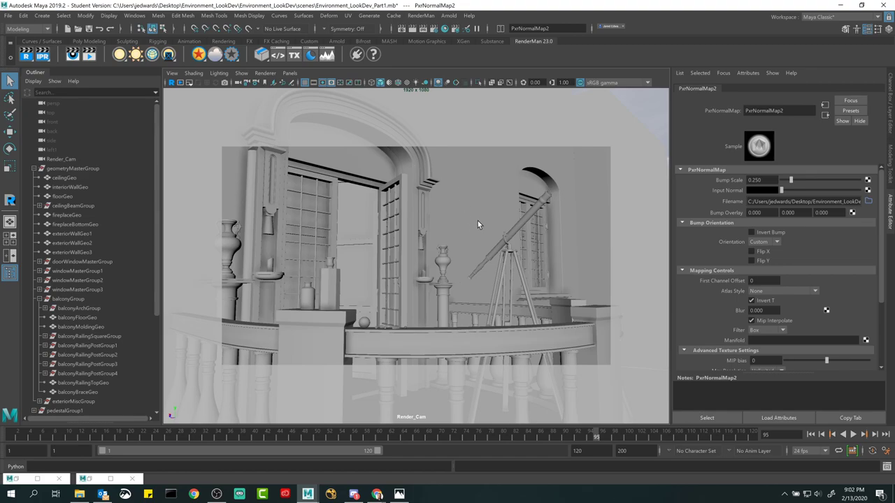
Select the Wall_Material node in the Hypershade to load its attributes, then minimize the Hypershade
left_click(759, 180)
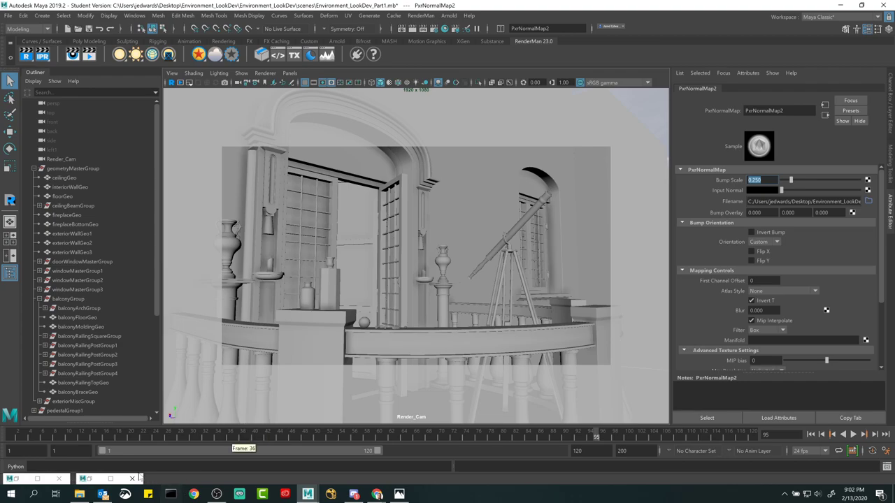
left_click(91, 479)
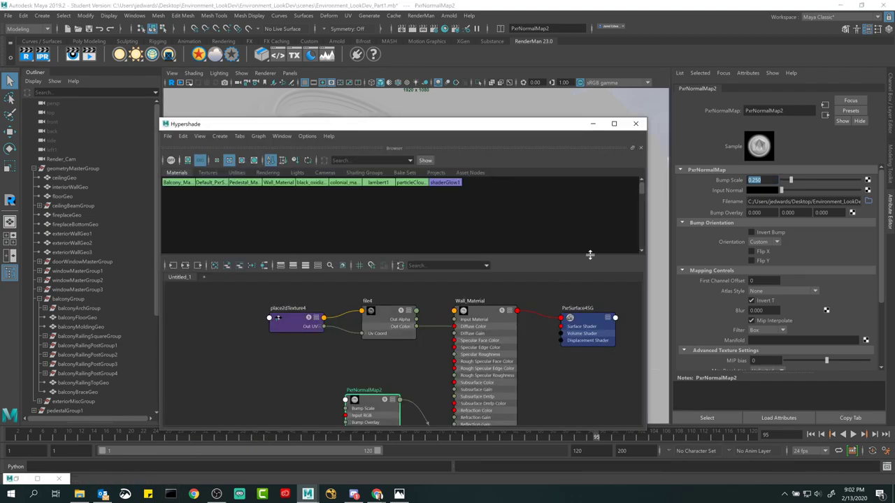
left_click(487, 325)
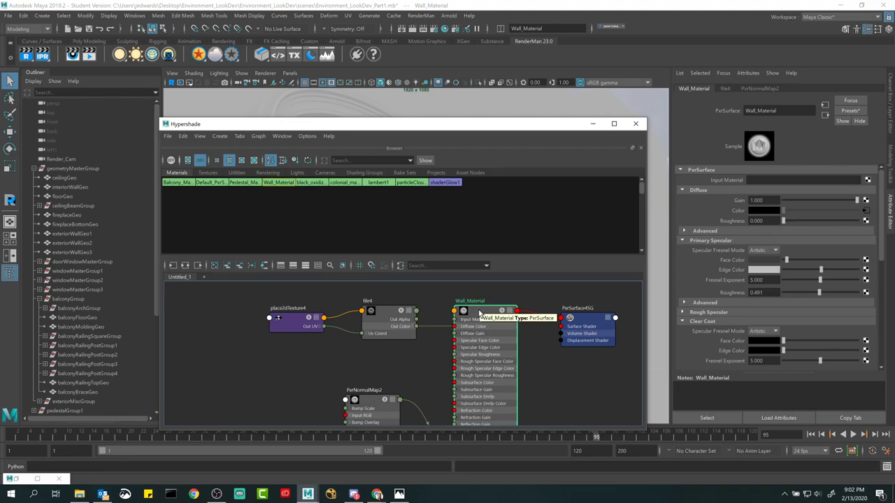
left_click(592, 124)
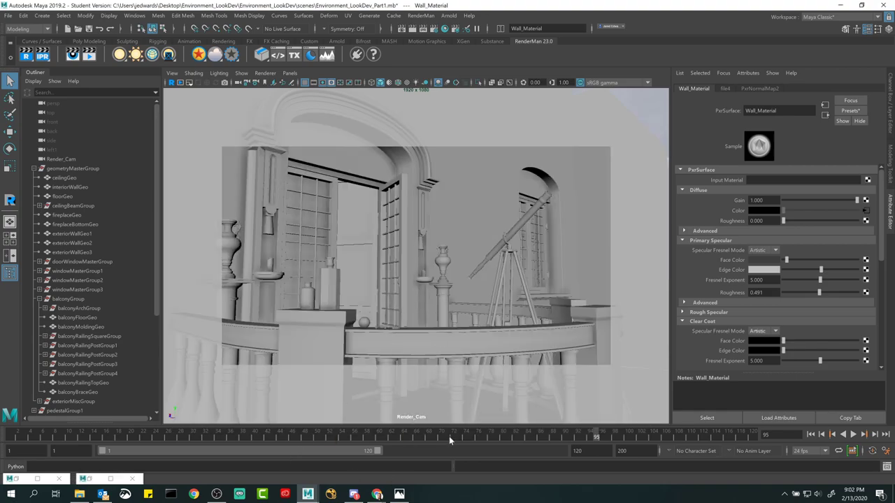
Switch to the activity page in Chrome and review the Painted Wall Material and upload instructions in the full-screen slides
mouse_move(377, 495)
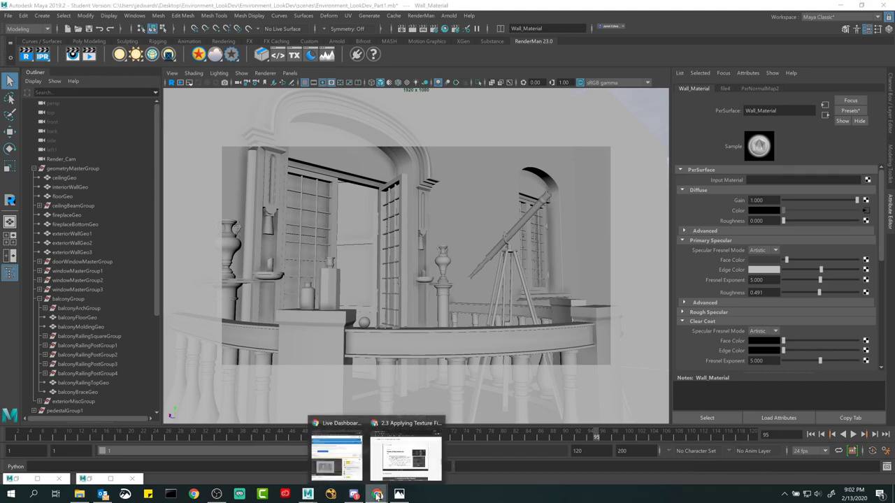
left_click(395, 474)
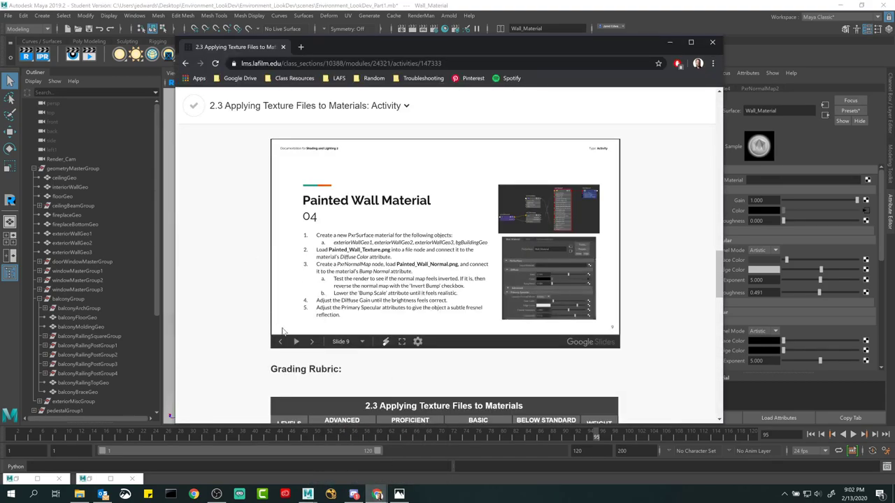
left_click(402, 341)
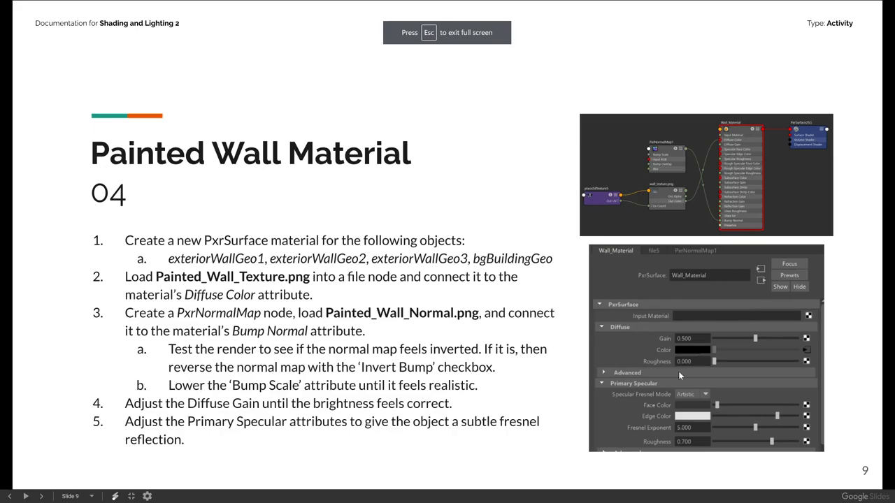
left_click(41, 497)
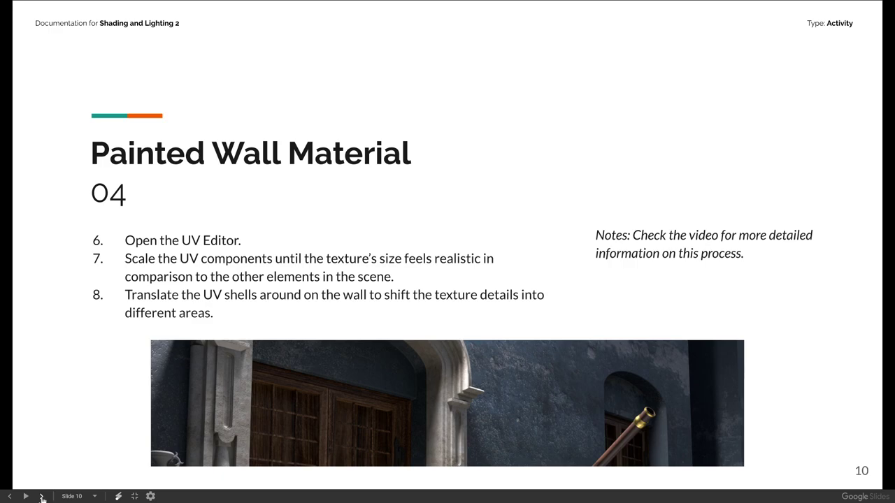
left_click(42, 496)
left_click(42, 496)
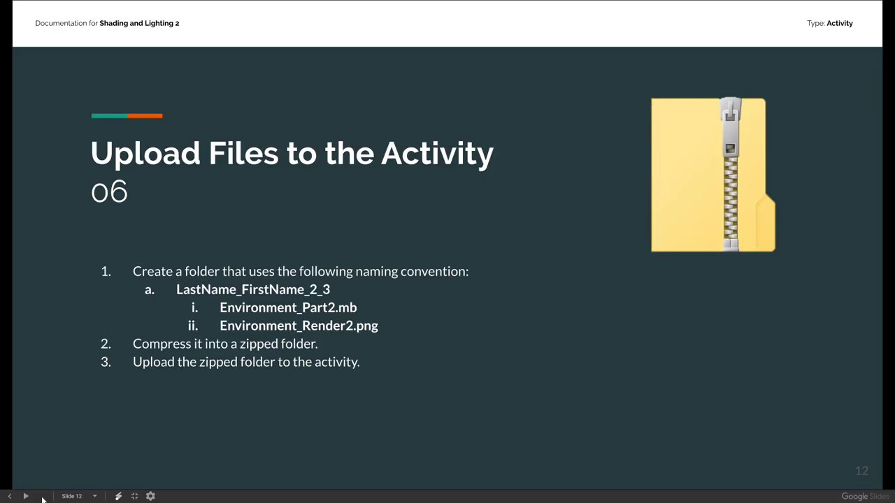
left_click(10, 497)
left_click(10, 497)
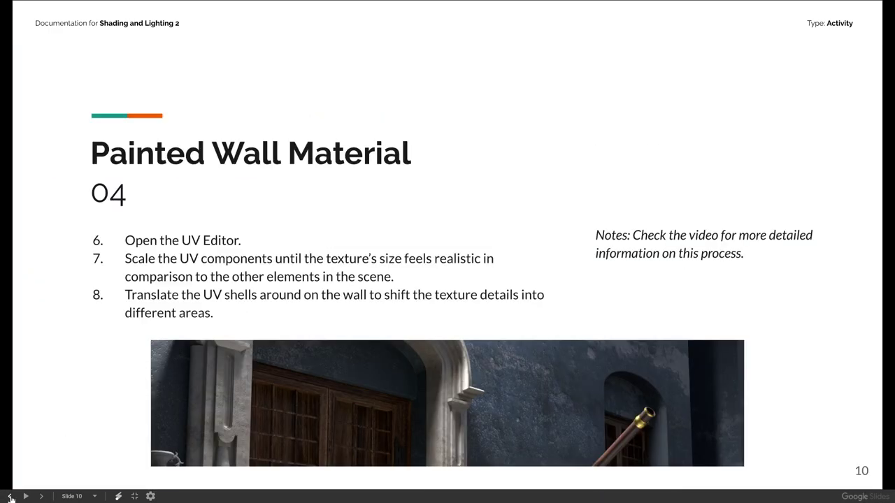
Review the Painted Wall Material slides 9 and 10, exit full screen, and minimize the browser to return to Maya
left_click(10, 496)
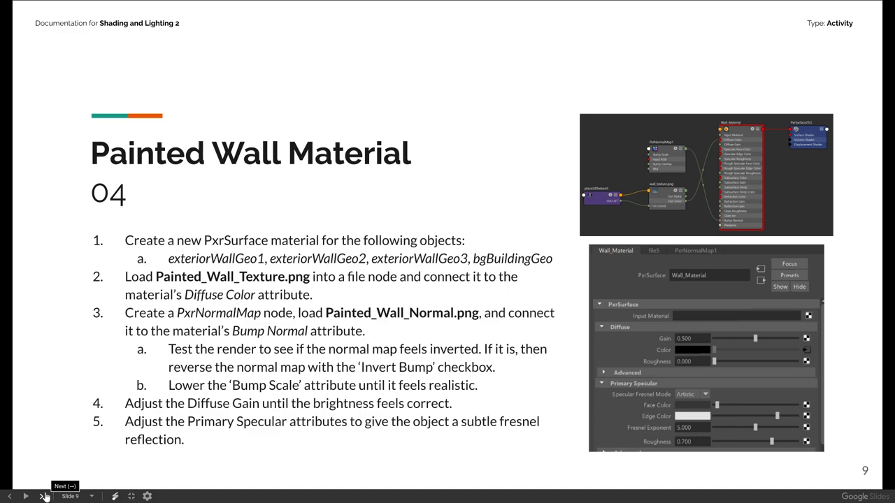
left_click(43, 496)
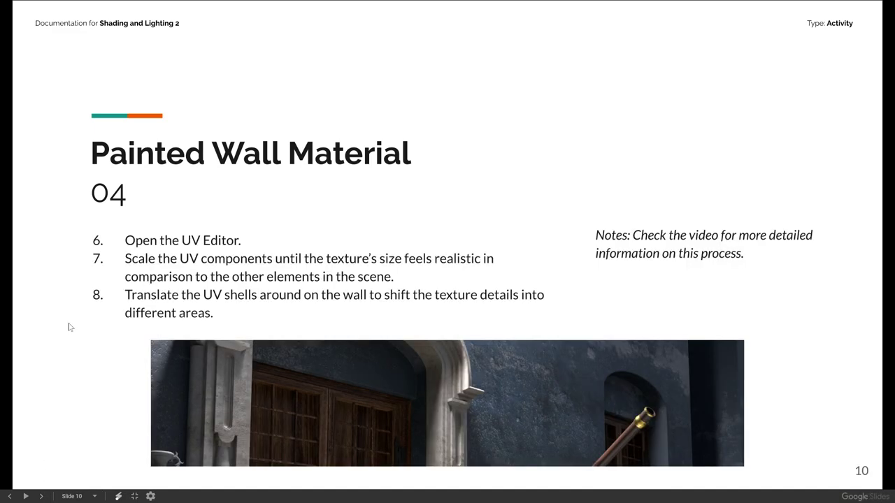
key("Escape")
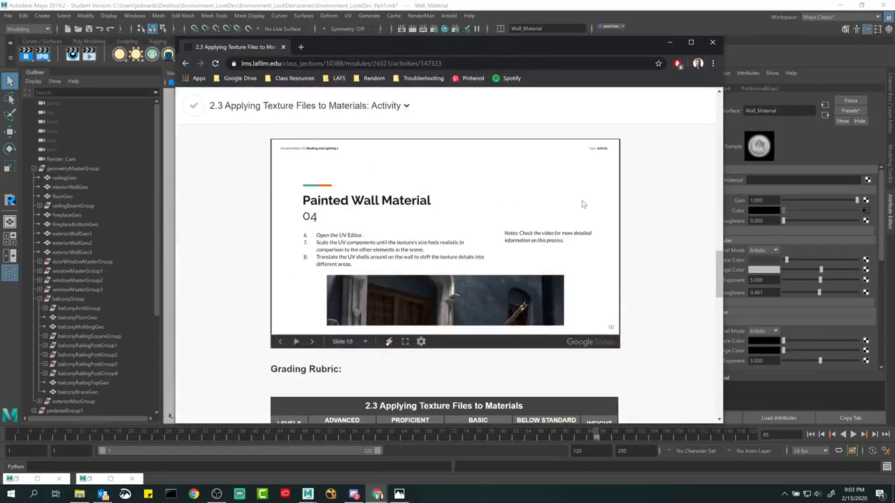
left_click(669, 44)
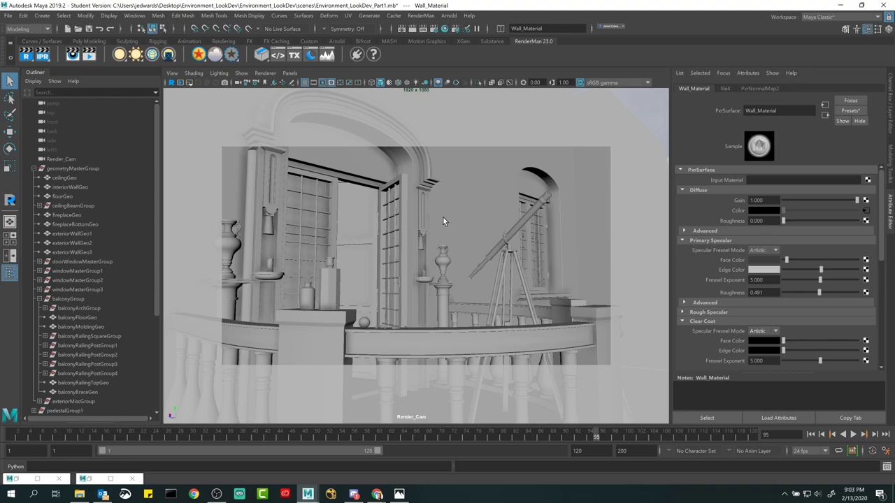
View wall_texture.png in Photos as a colour reference, and return to the Maya viewport with the live render running
left_click(399, 494)
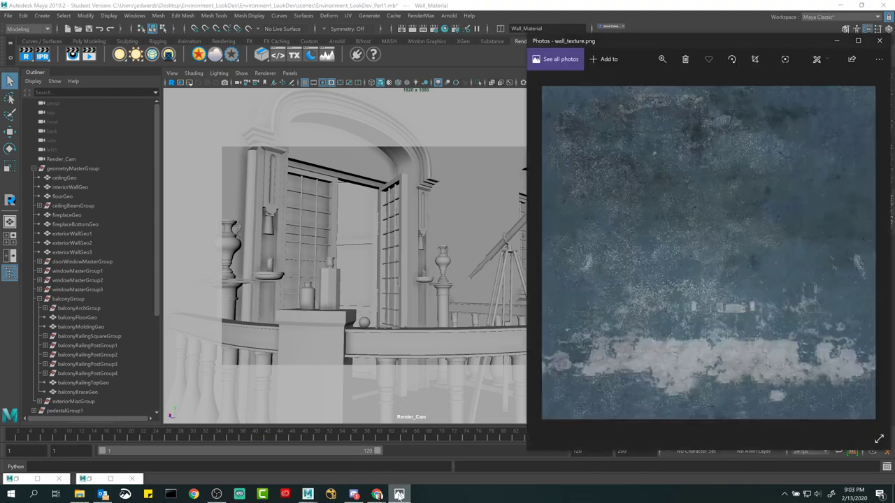
left_click_drag(770, 40, 701, 32)
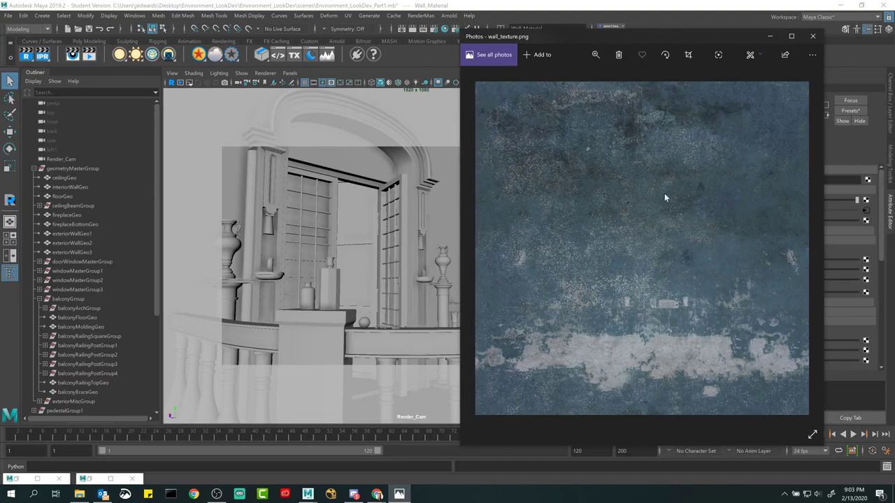
left_click(227, 218)
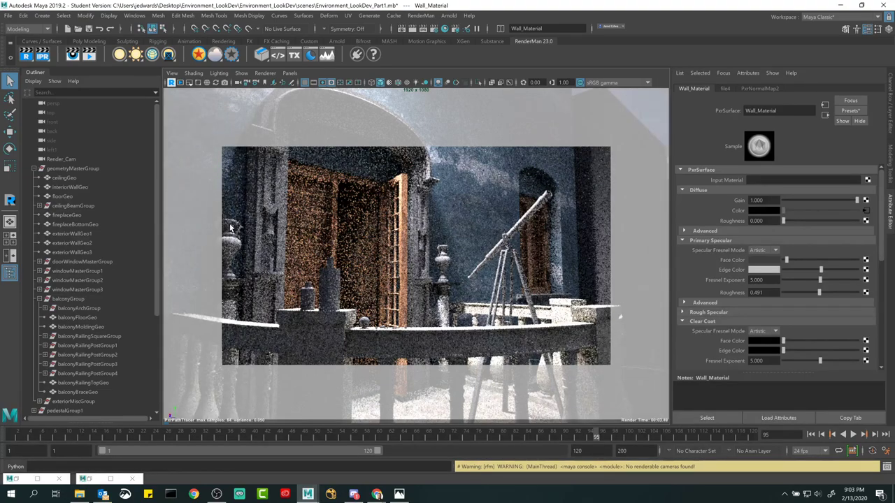
Set the Diffuse Gain of the door wood's colonial_maple_223 material to 0.5
left_click(405, 183)
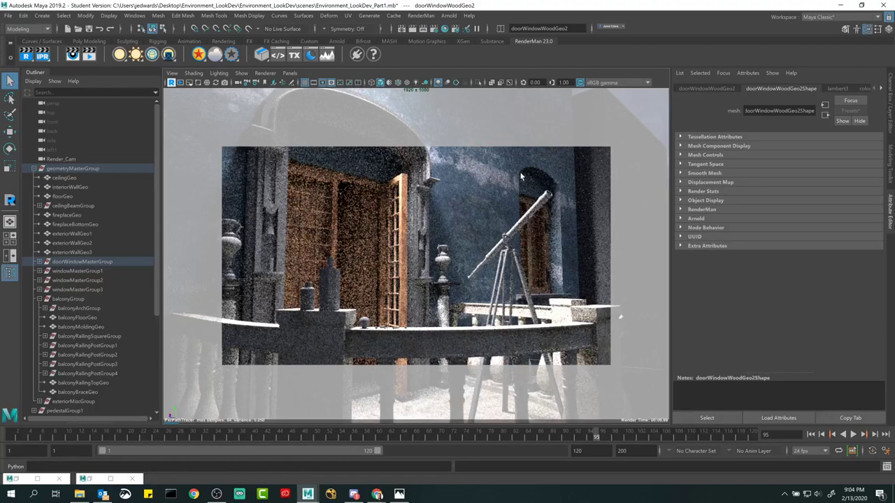
left_click(879, 89)
left_click(849, 89)
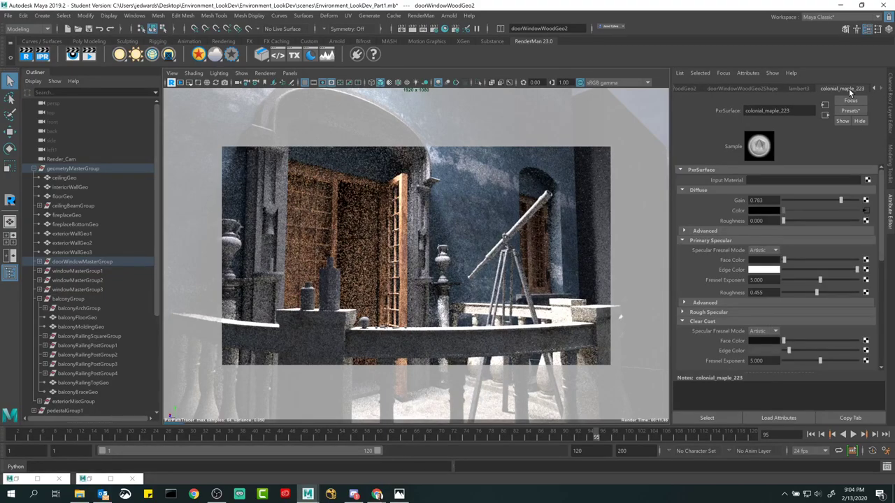
left_click(756, 200)
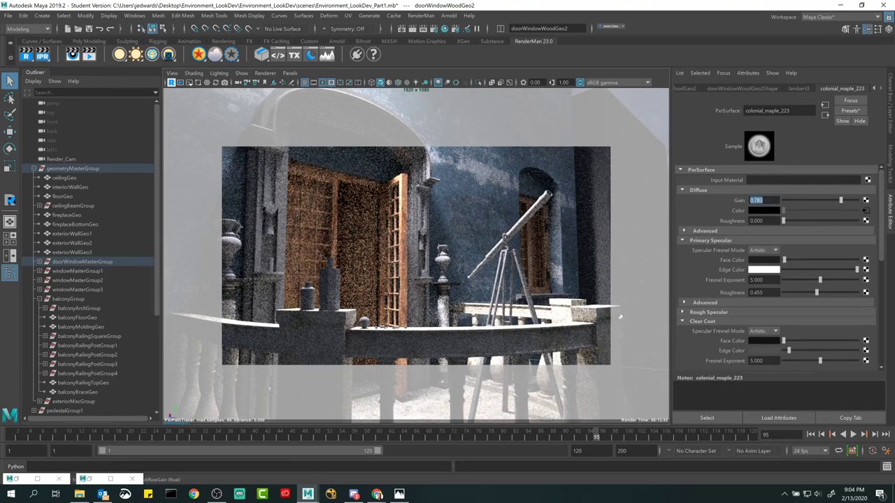
type("0.5")
key("Return")
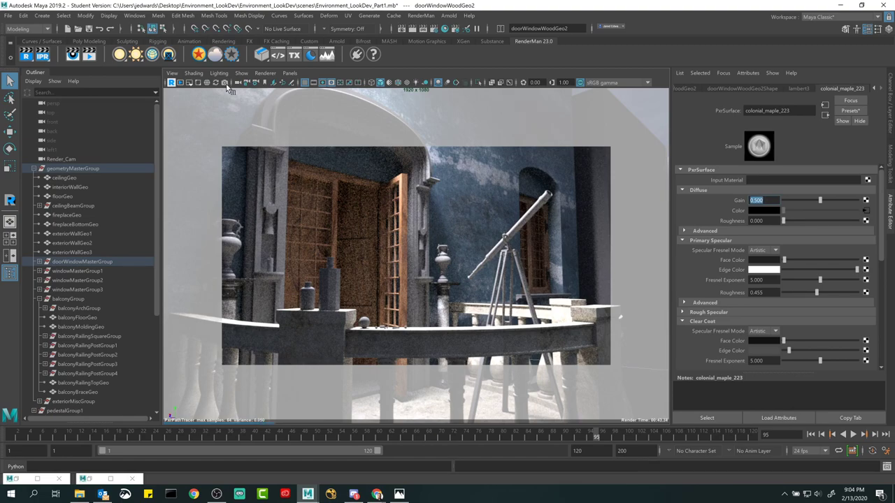
Stop the viewport's live render and replace the UV Editor with the restored Hypershade window
left_click(172, 83)
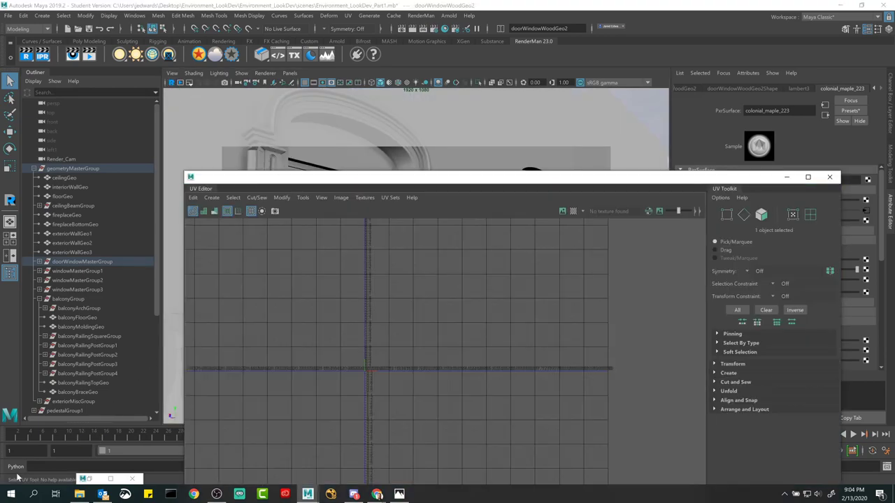
left_click(829, 177)
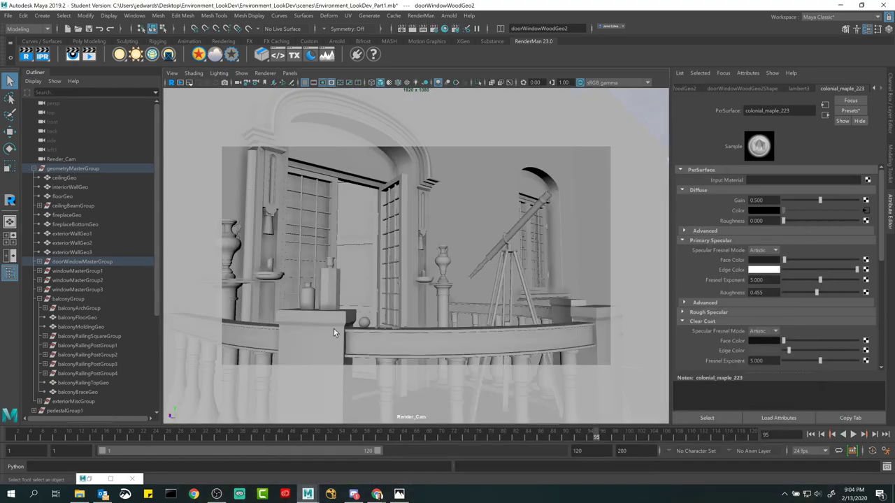
left_click(82, 479)
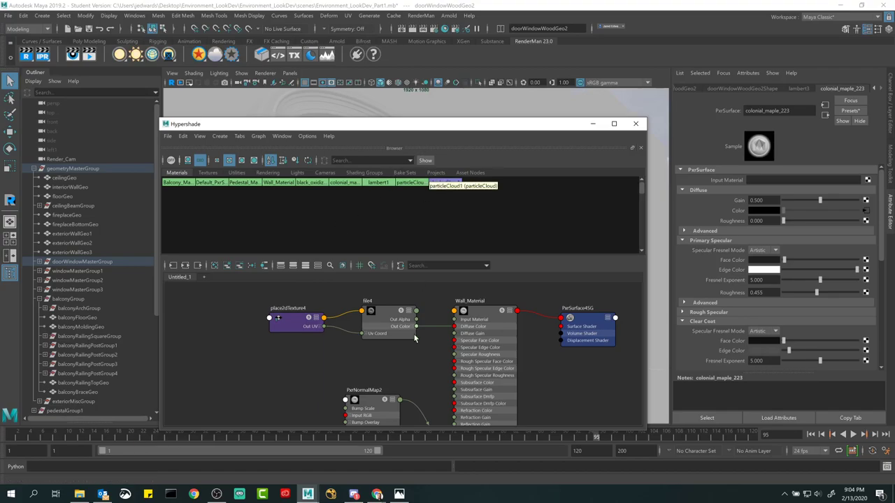
Move the place2dTexture4 and file4 nodes together away from Wall_Material to leave room between them
scroll(395, 341, "up", 3)
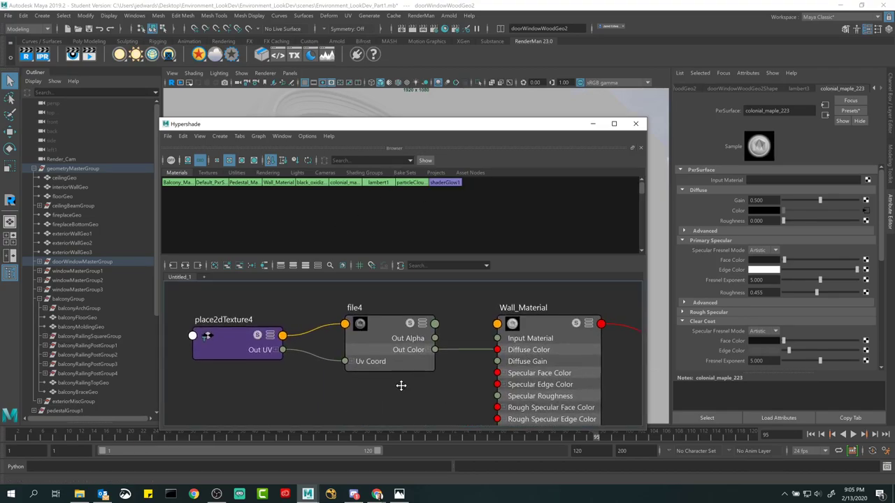
scroll(372, 382, "up", 1)
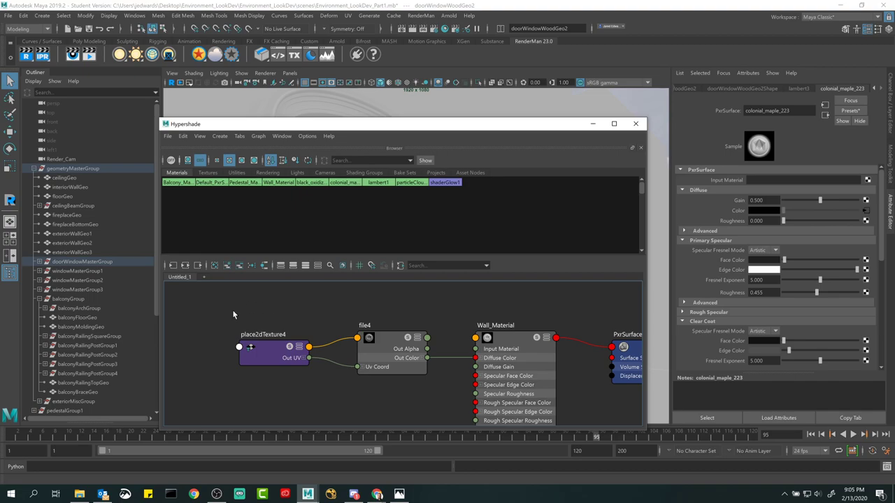
left_click_drag(227, 309, 379, 402)
left_click_drag(390, 365, 280, 364)
left_click(423, 347)
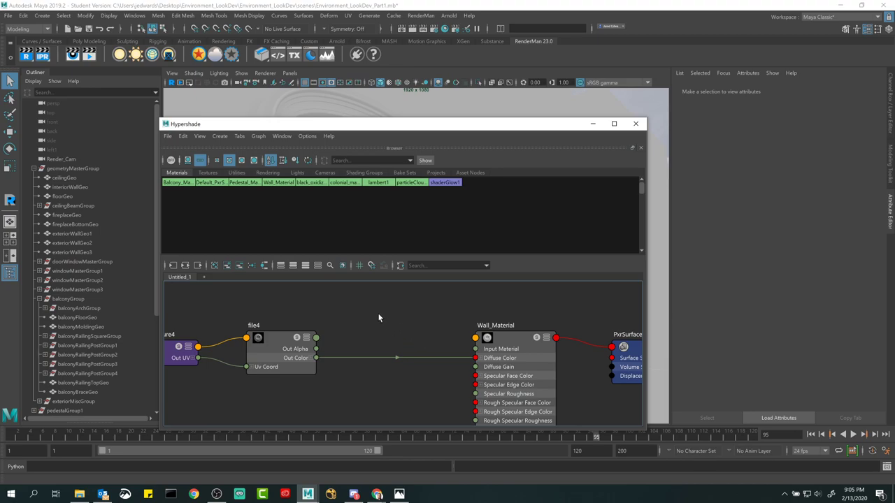
Examine the file4 node's attributes and its Out Color connection to the Diffuse Color of Wall_Material
mouse_move(367, 303)
middle_mouse_down("alt")
mouse_move(390, 302)
mouse_move(420, 334)
mouse_move(375, 293)
middle_mouse_up("alt")
scroll(420, 333, "up", 2)
left_click(300, 345)
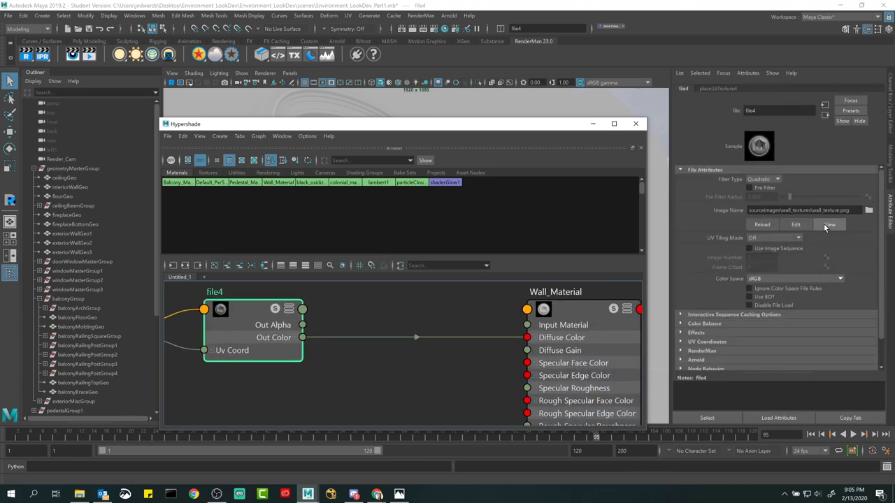
left_click(310, 339)
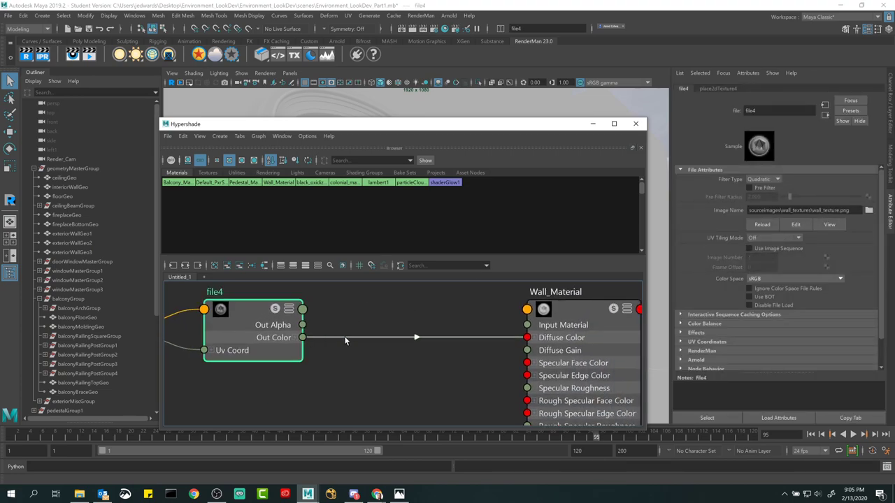
left_click(406, 314)
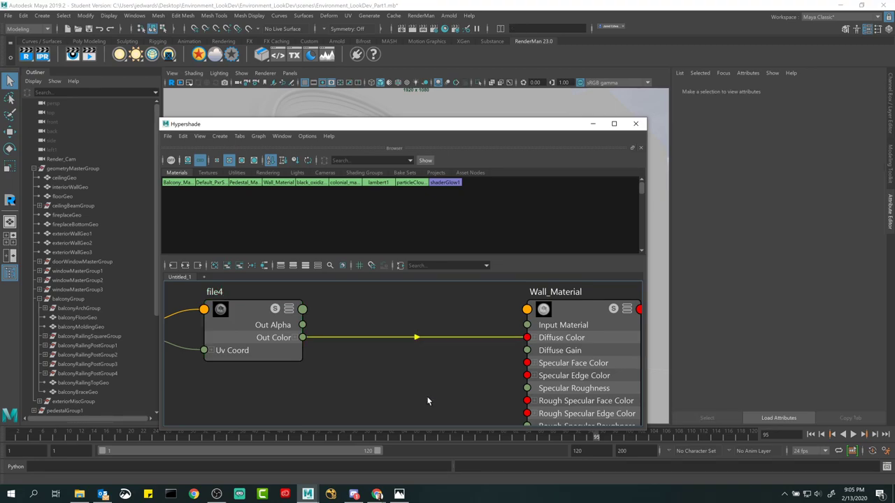
left_click_drag(426, 390, 419, 369)
left_click(245, 313)
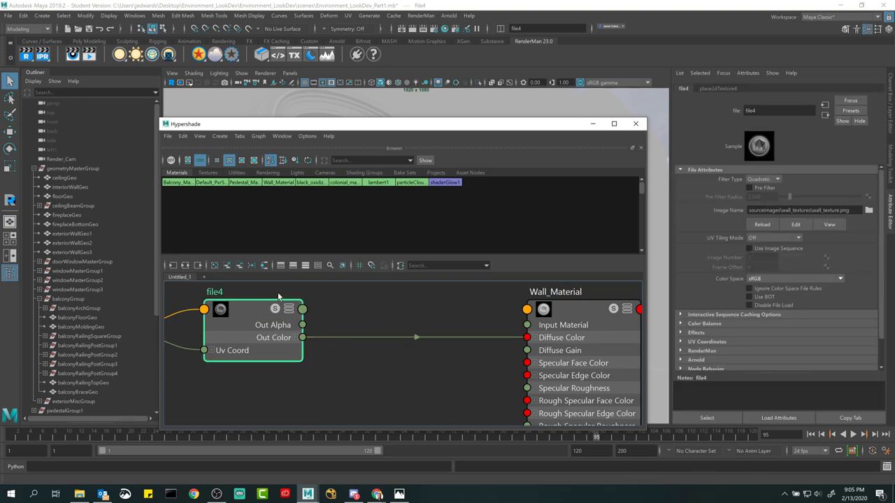
left_click(391, 301)
left_click_drag(378, 302, 404, 353)
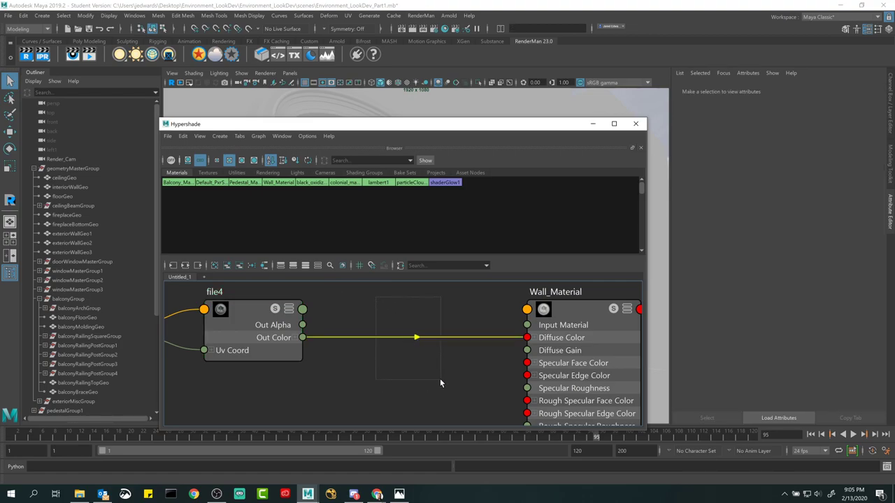
left_click(371, 300)
left_click_drag(412, 337, 458, 374)
left_click(248, 315)
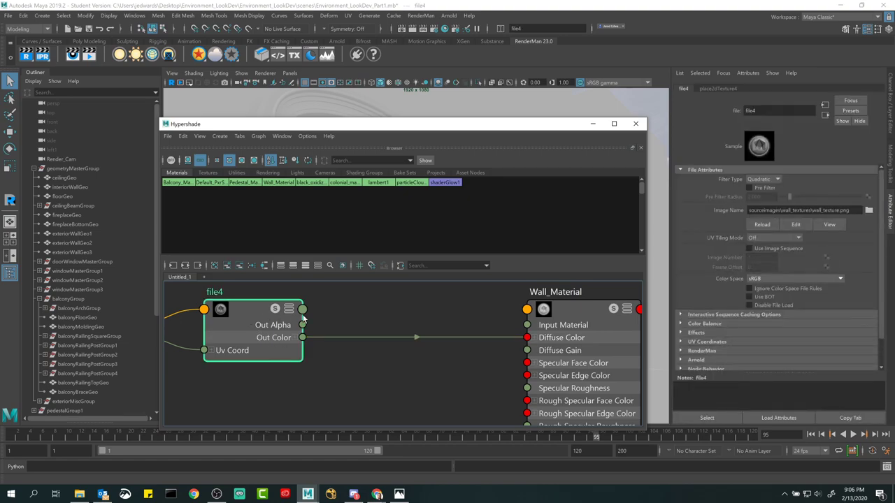
left_click_drag(374, 296, 424, 373)
left_click_drag(425, 368, 425, 368)
left_click(423, 337)
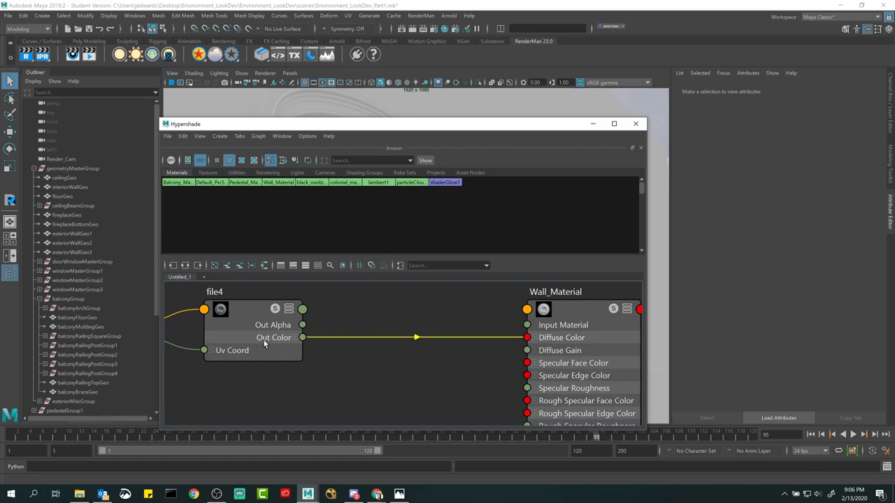
left_click(376, 385)
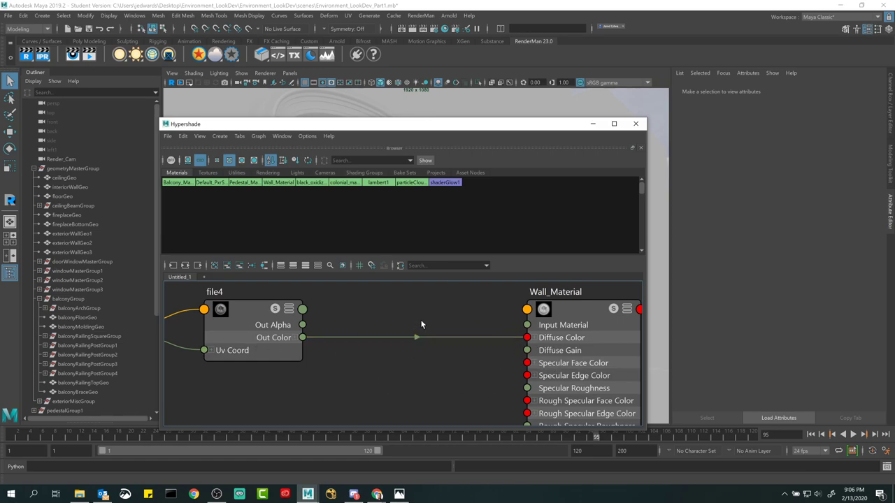
Try adding a PxrRemap node between file4 and Wall_Material, and delete it again
scroll(428, 331, "down", 3)
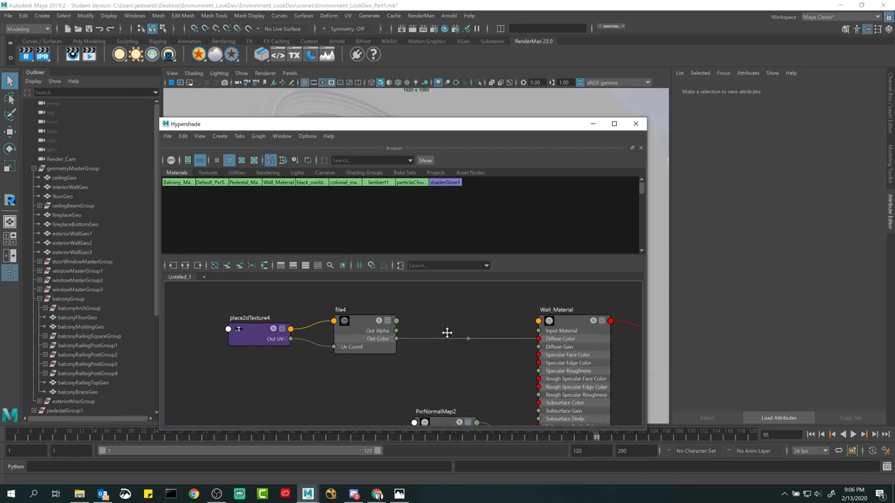
scroll(444, 332, "up", 1)
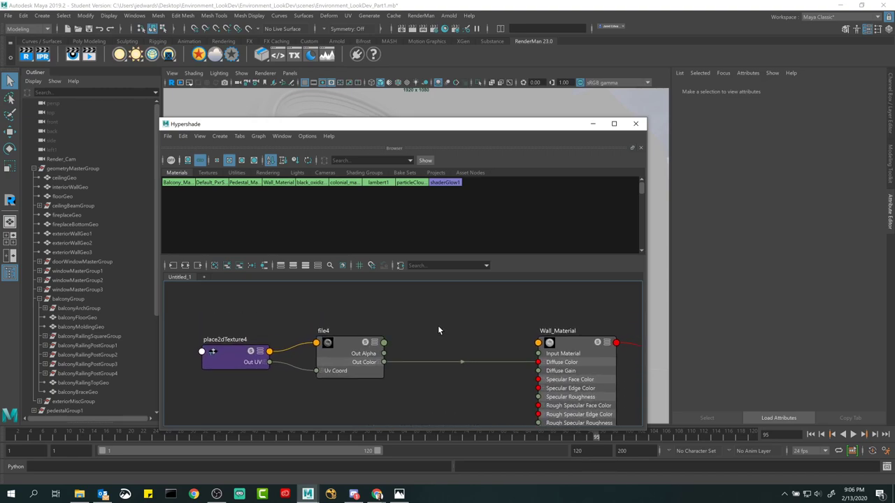
key("Tab")
type("remap")
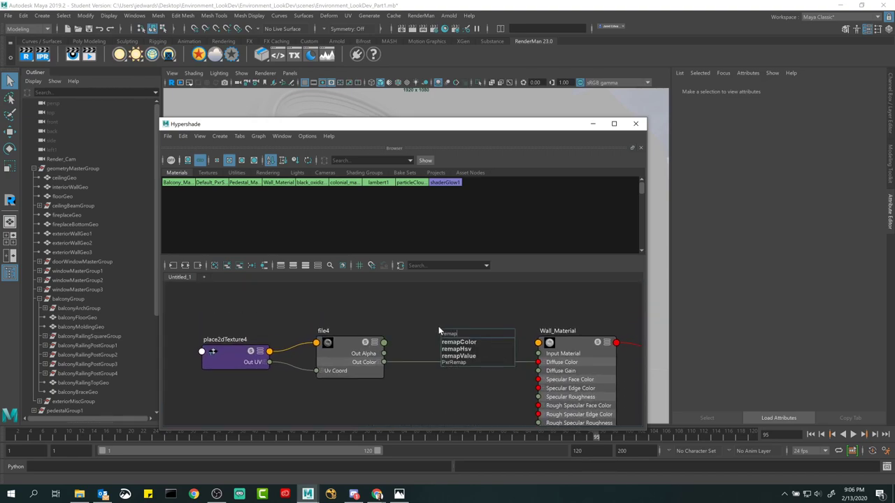
key("Down")
key("Down")
key("Down")
key("Down")
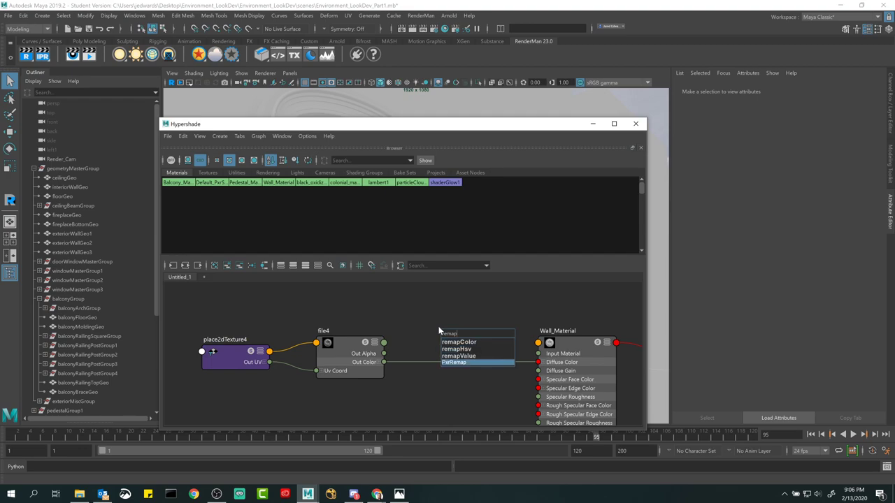
key("Return")
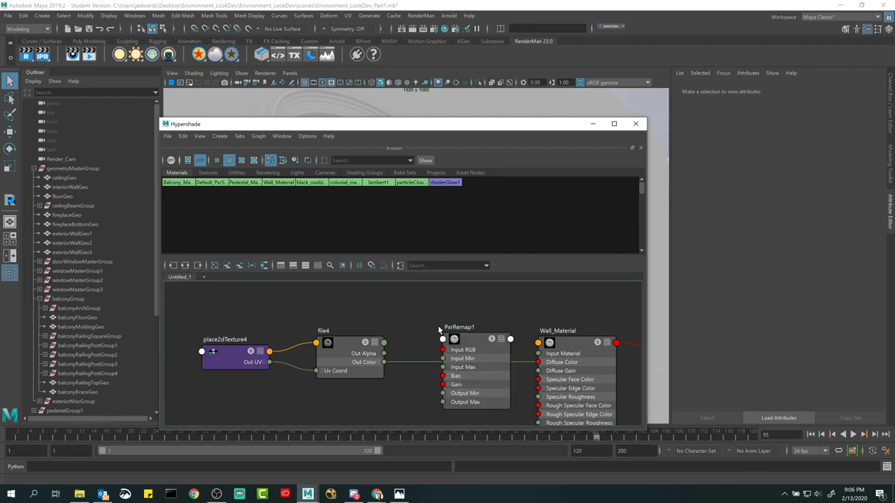
left_click(470, 342)
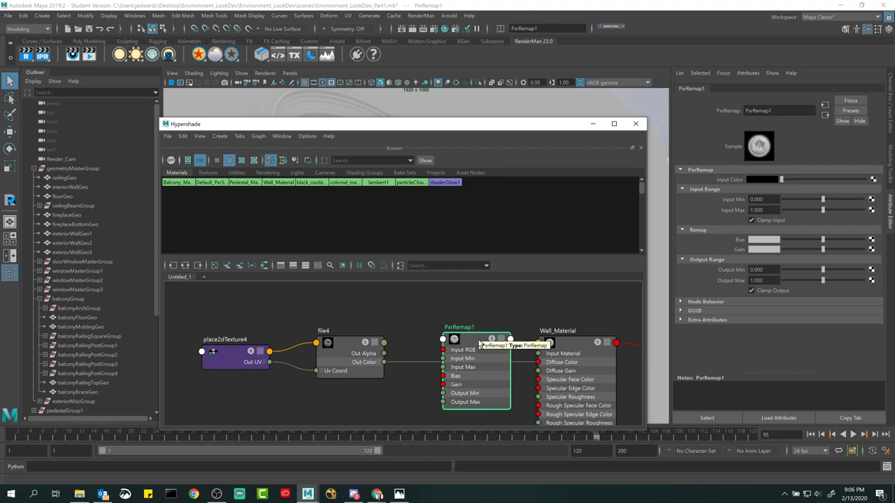
key("Delete")
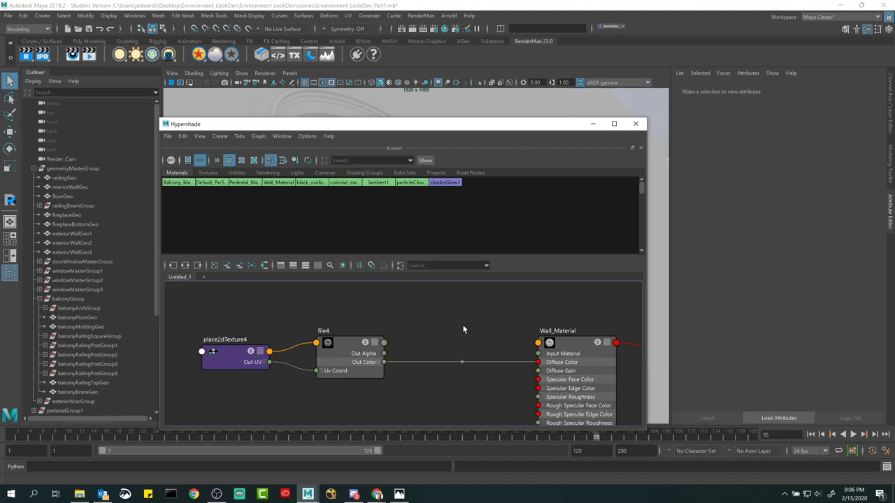
Create a remapHsv node between file4 and Wall_Material in the Hypershade graph
key("Tab")
type("remap")
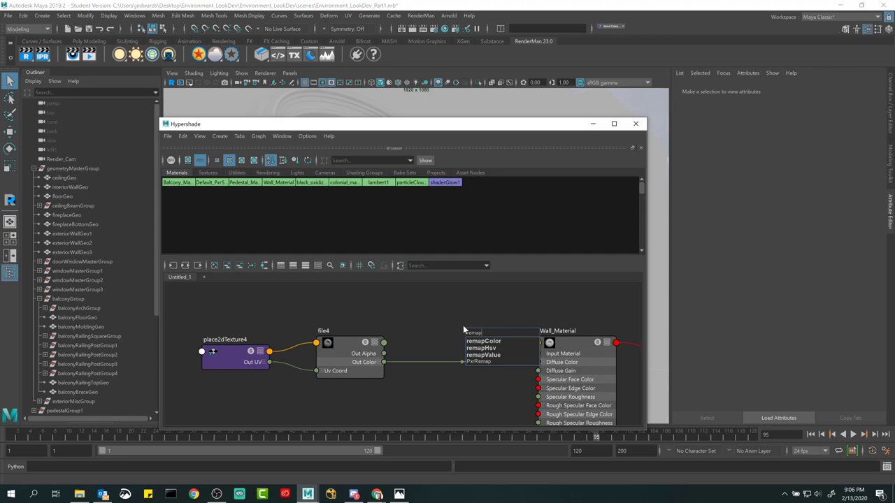
key("Down")
key("Down")
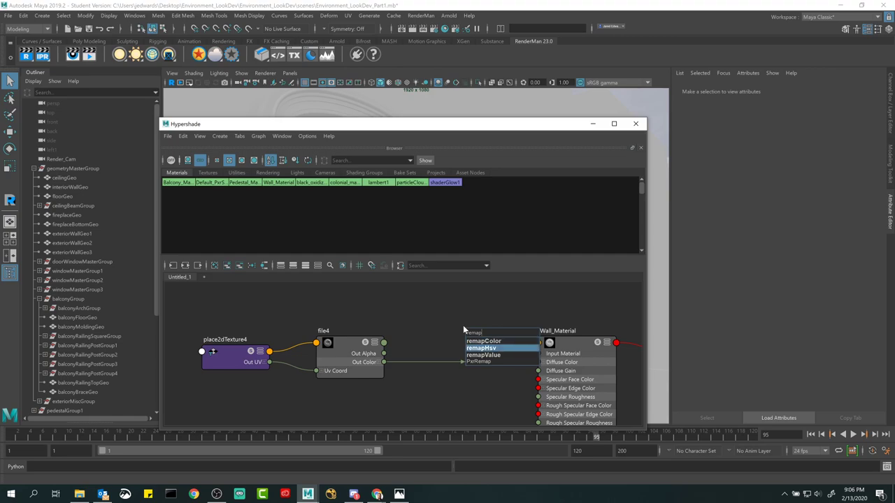
key("Return")
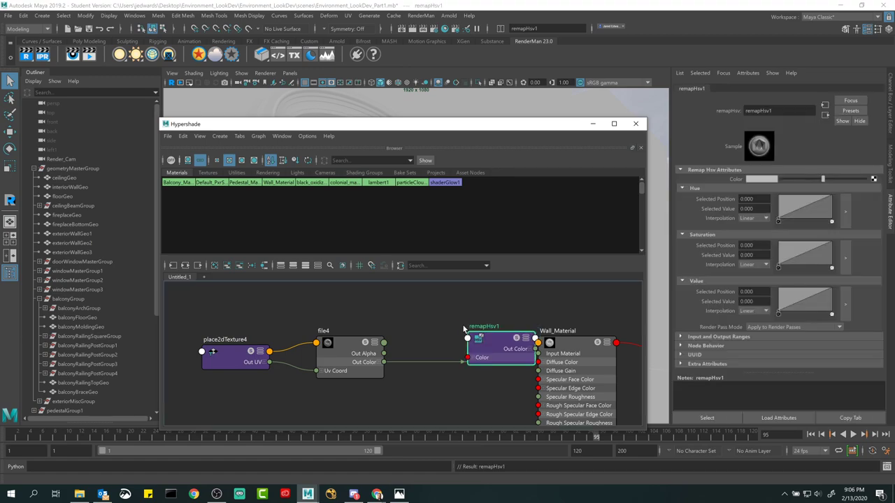
Centre remapHsv1 between file4 and Wall_Material, and browse the Utilities, 2D Textures, RenderMan bxdf and pattern categories of creatable nodes
left_click_drag(496, 339, 471, 352)
left_click(427, 315)
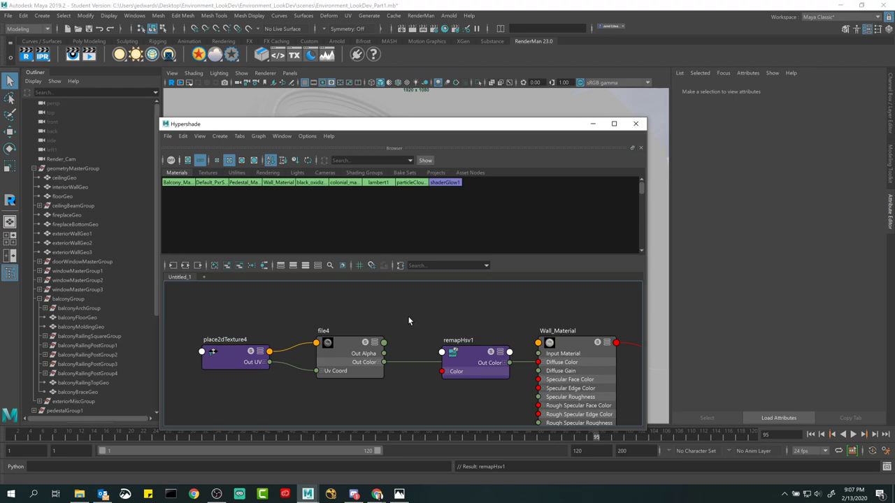
right_click(413, 319)
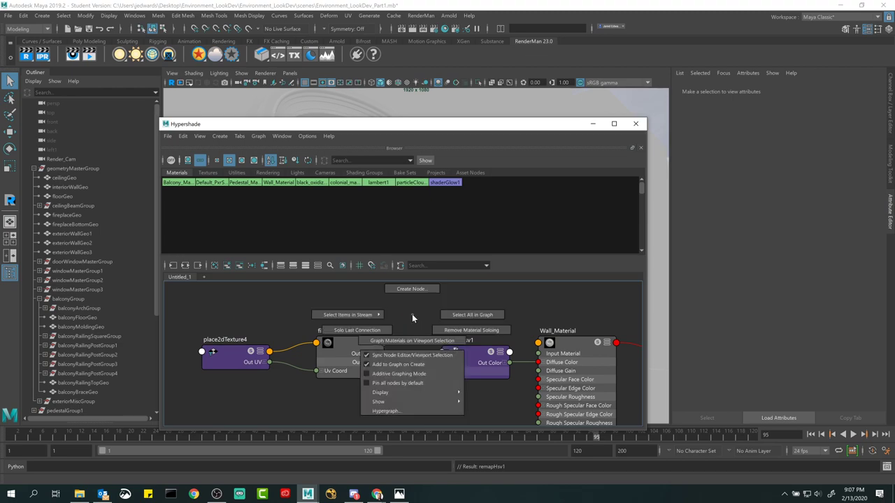
right_click_drag(412, 317, 412, 288)
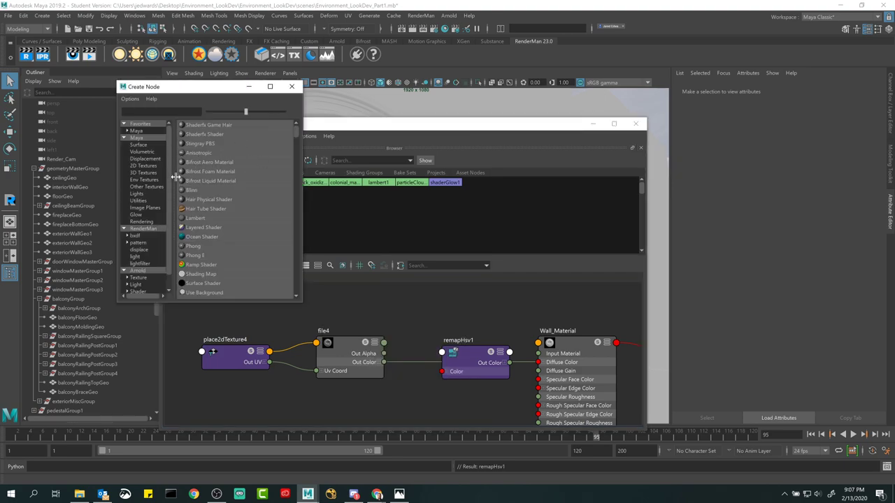
mouse_move(174, 177)
left_mouse_down()
mouse_move(199, 177)
mouse_move(187, 178)
left_mouse_up()
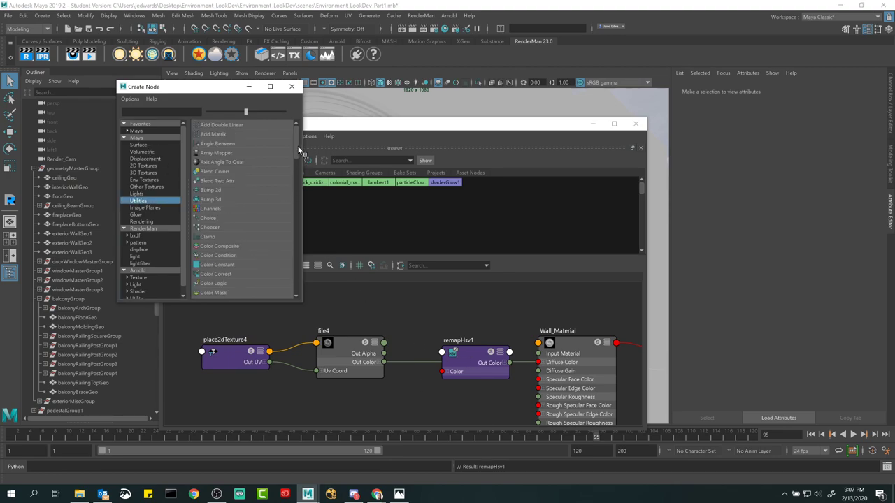
left_click_drag(295, 139, 295, 238)
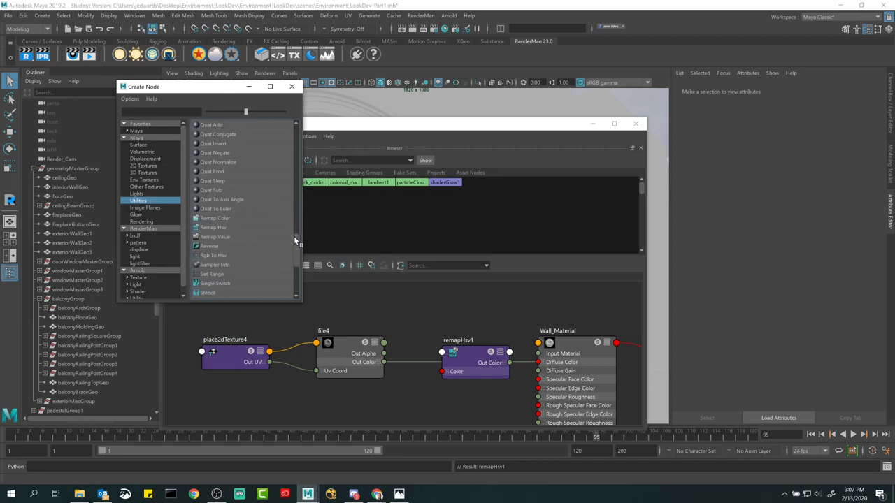
left_click(148, 165)
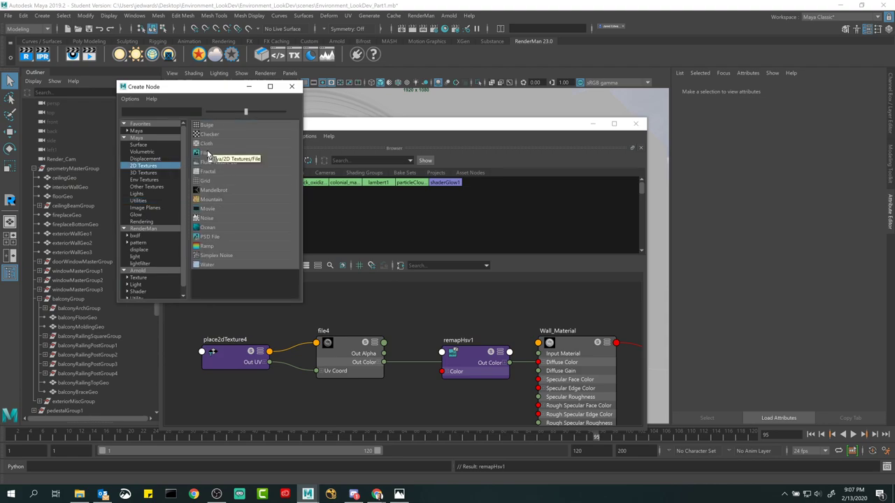
left_click(143, 237)
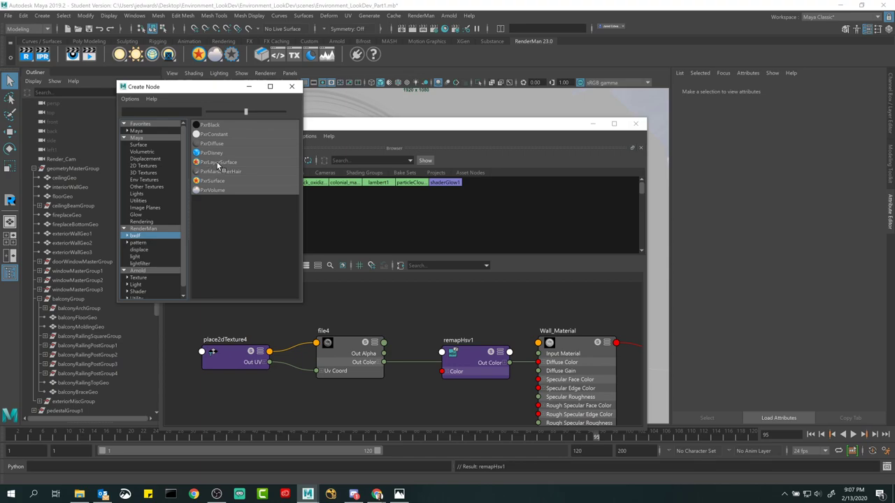
left_click(149, 243)
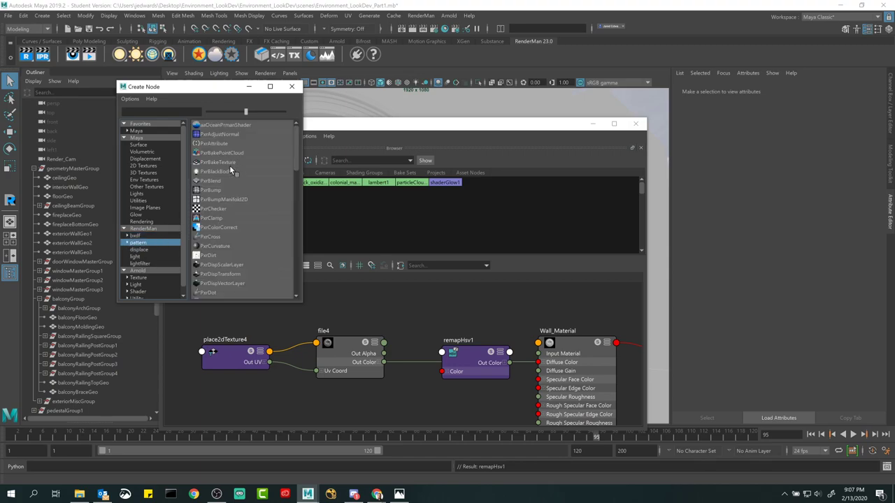
scroll(231, 166, "down", 1)
scroll(231, 168, "down", 5)
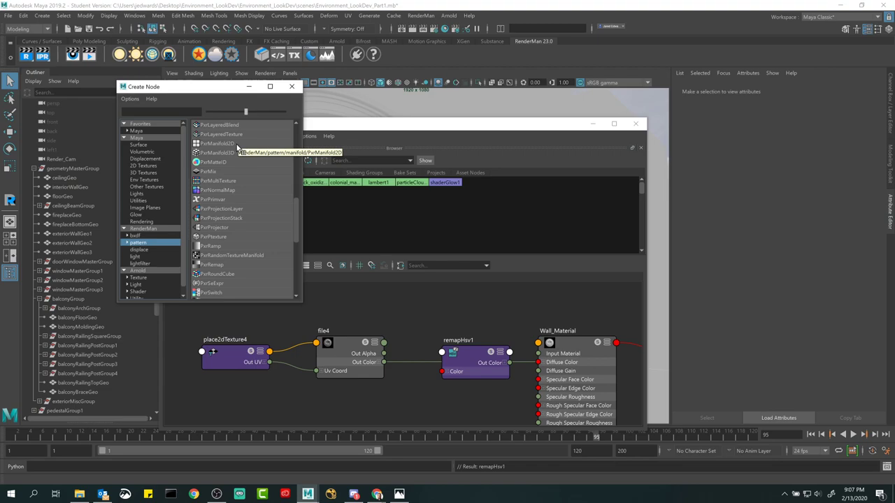
scroll(219, 258, "up", 5)
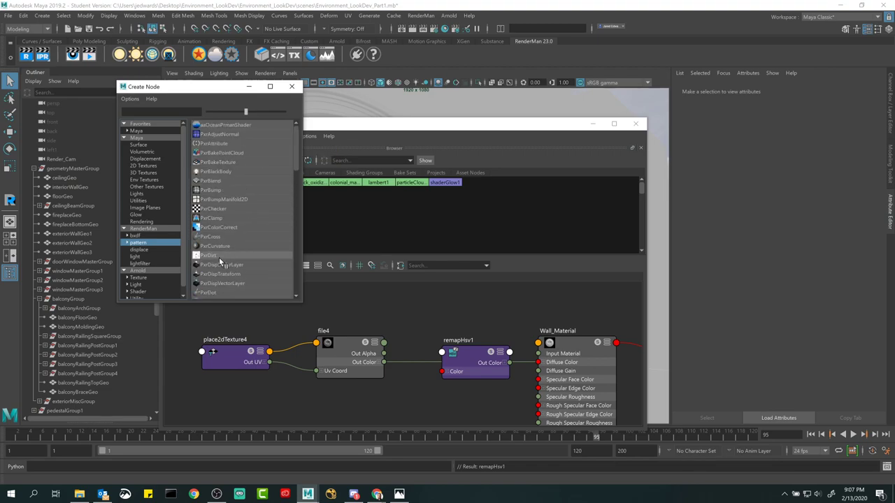
left_click(291, 87)
Move the remapHsv1 node above the connection line between file4 and Wall_Material
left_click_drag(462, 363, 451, 336)
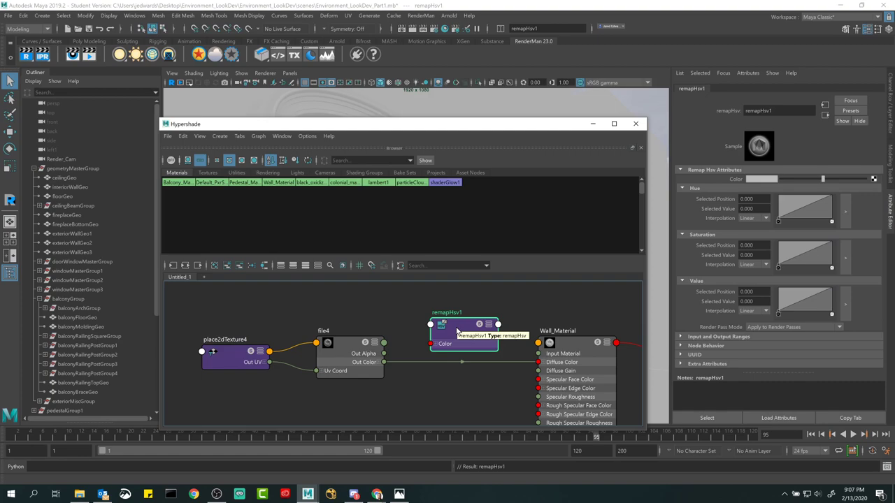
left_click(403, 318)
scroll(402, 315, "down", 3)
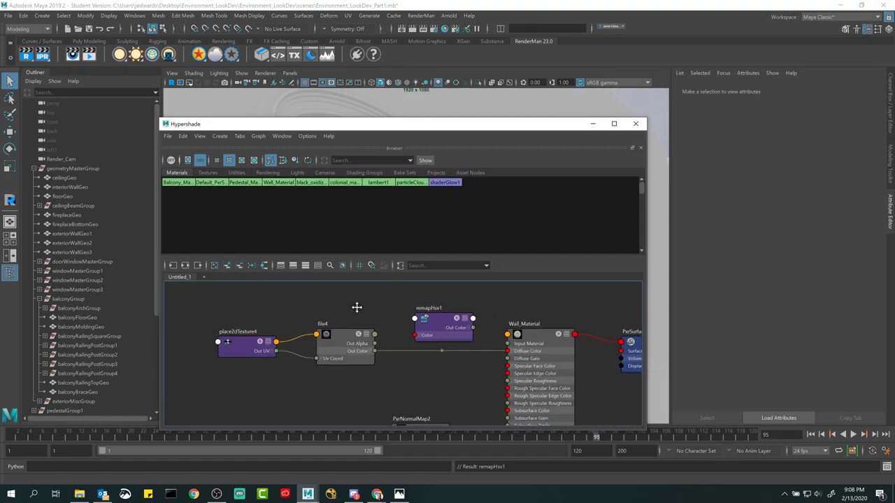
scroll(357, 307, "up", 3)
left_click(463, 337)
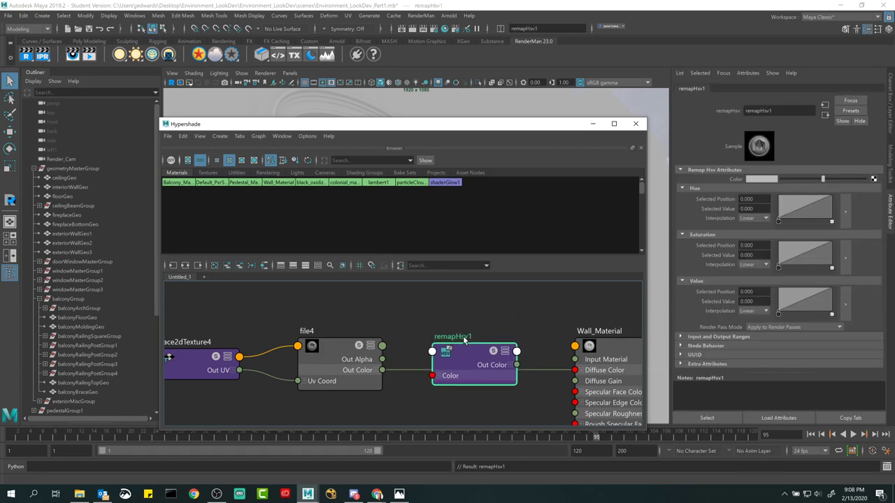
left_click_drag(463, 337, 460, 298)
right_click(433, 312)
left_click(391, 327)
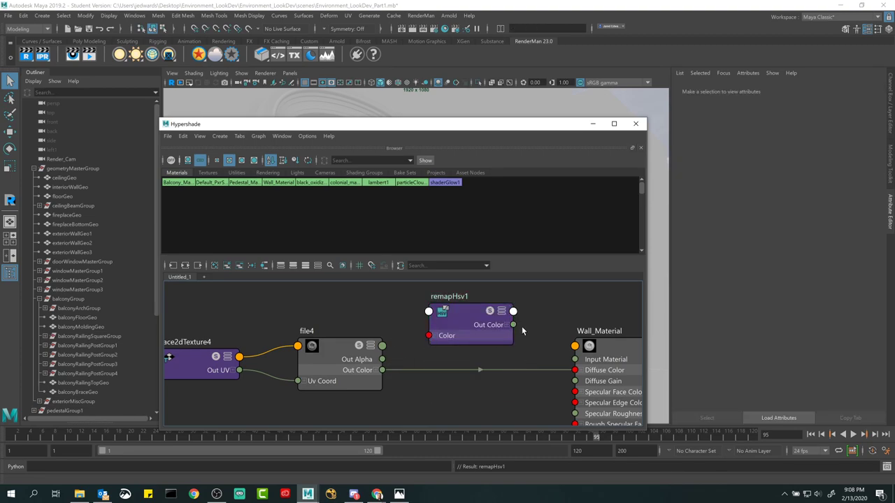
Connect the Out Color of file4 to the Color input of remapHsv1
scroll(462, 346, "up", 2)
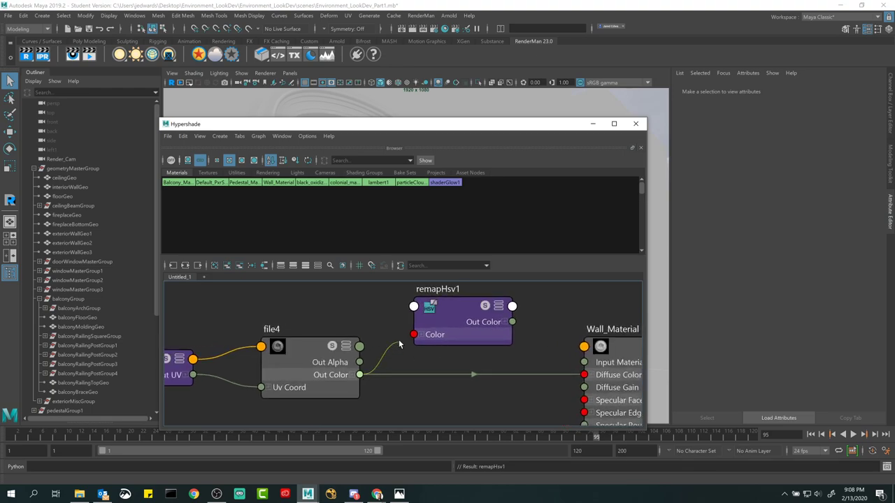
left_click_drag(399, 344, 401, 342)
left_click_drag(402, 342, 412, 335)
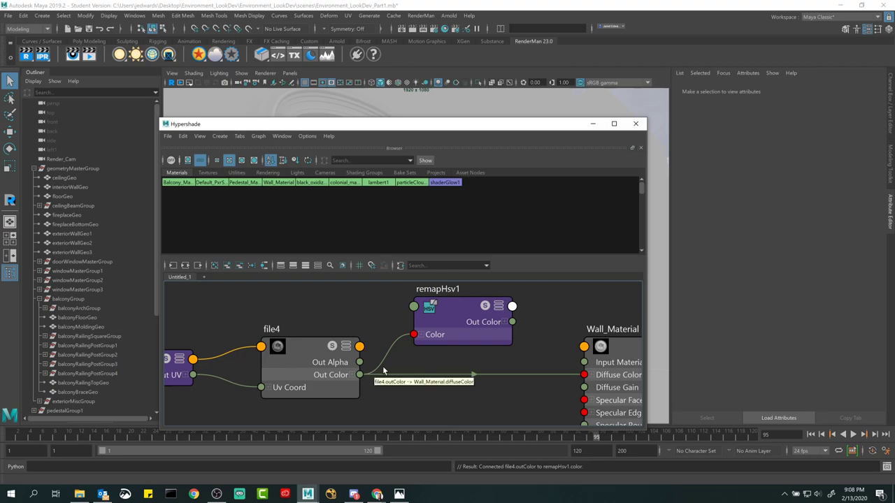
Examine the attributes of remapHsv1, Wall_Material and file4 and the connections running between them
left_click(455, 319)
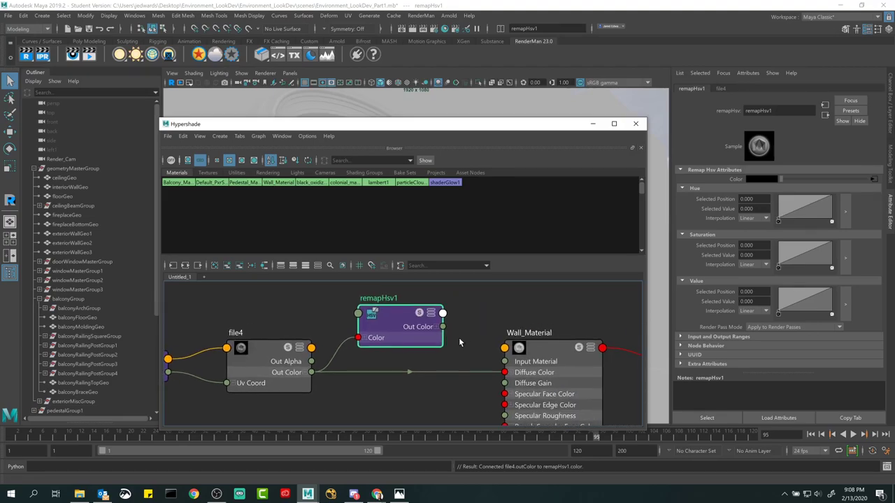
left_click(539, 351)
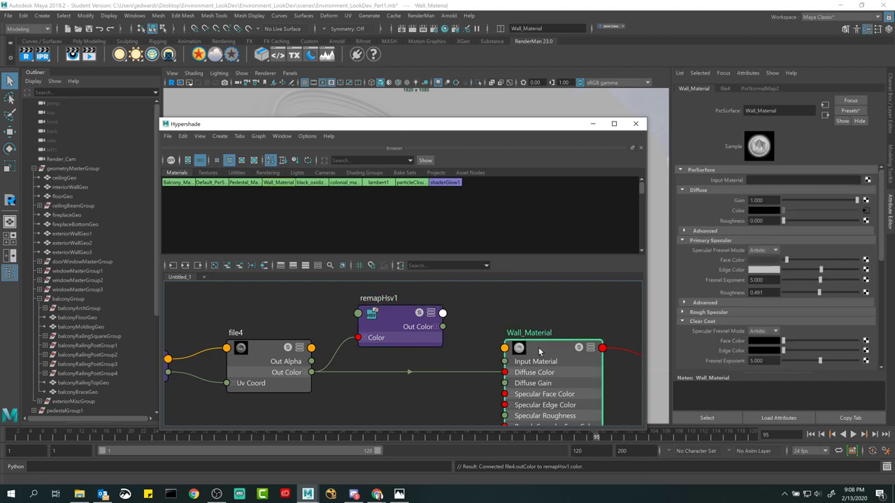
mouse_move(401, 321)
left_mouse_down()
mouse_move(418, 297)
mouse_move(417, 315)
left_mouse_up()
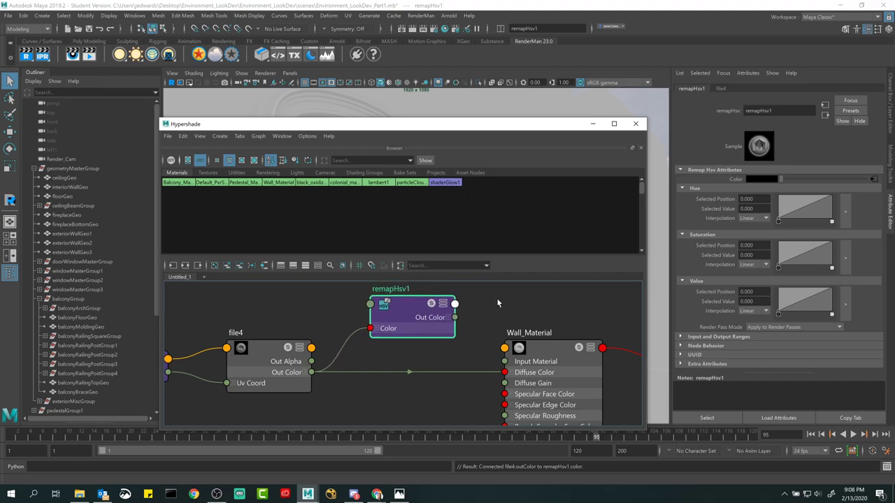
left_click(498, 307)
left_click(559, 359)
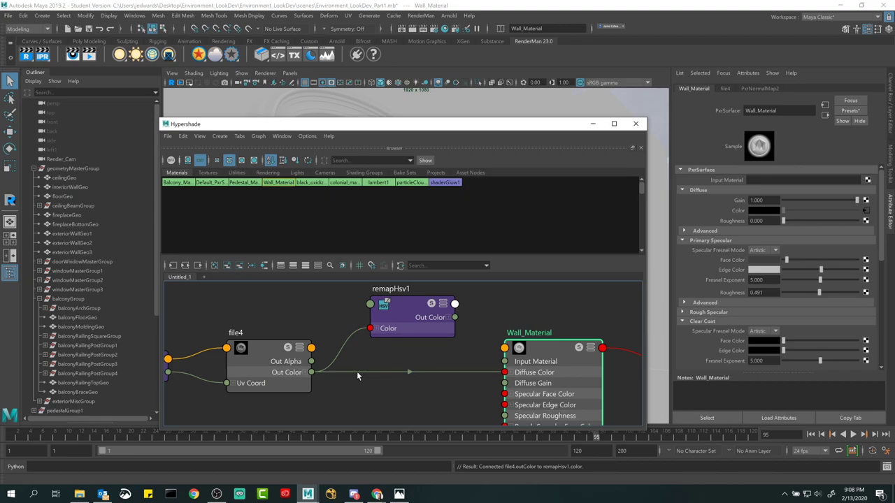
left_click(263, 356)
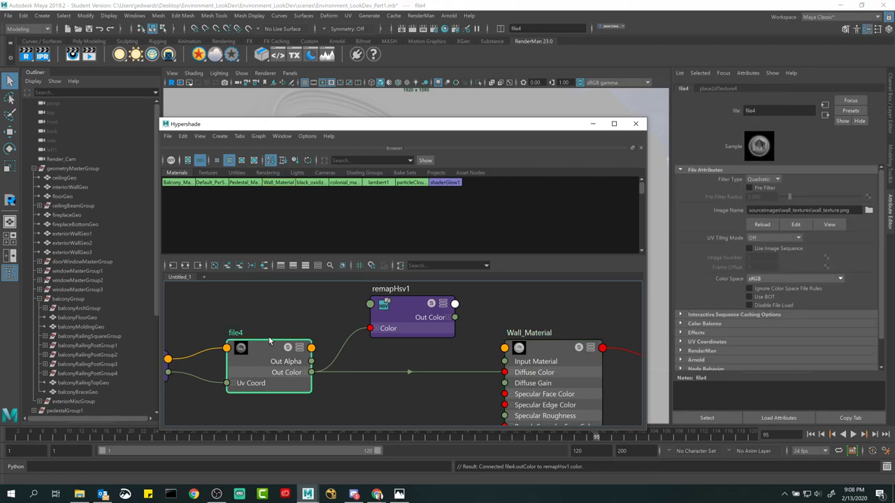
left_click(434, 357)
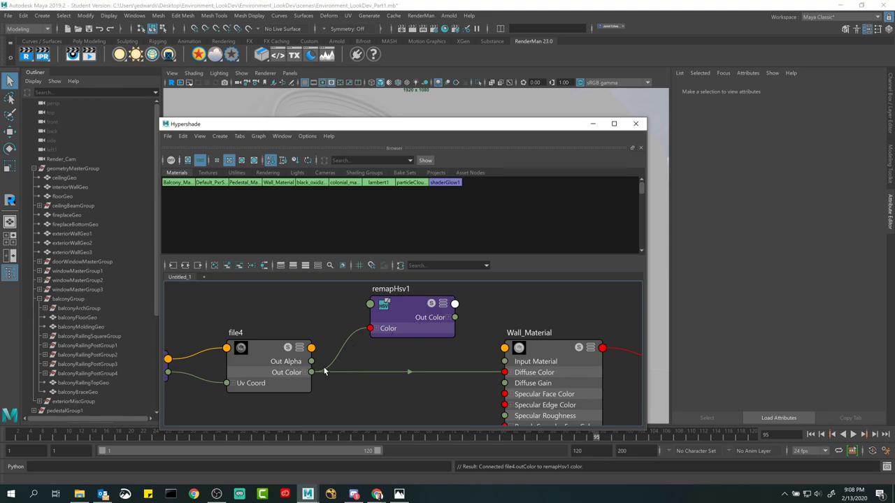
left_click(417, 310)
left_click_drag(417, 310, 418, 316)
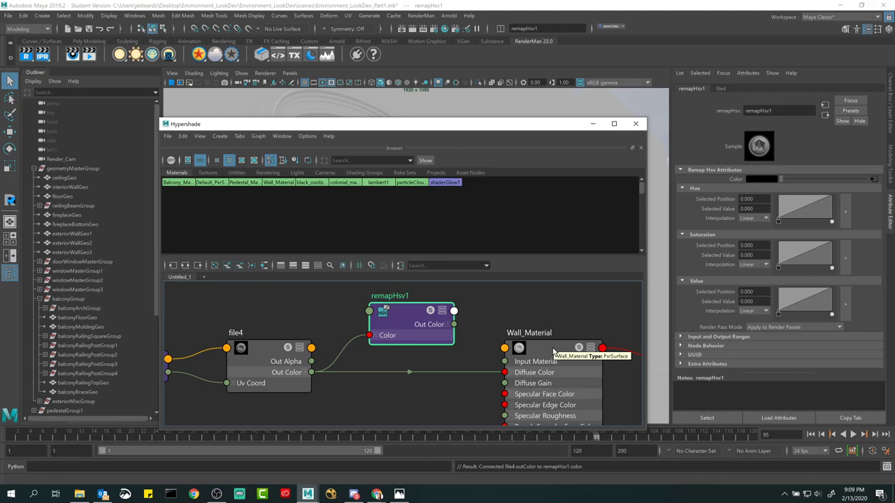
middle_click_drag(461, 343, 428, 340, "alt")
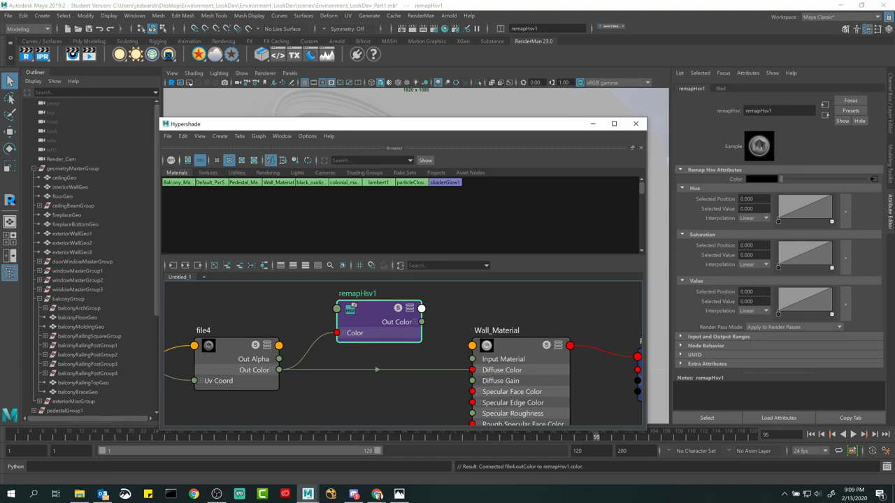
Connect the Out Color of remapHsv1 to the Diffuse Color of Wall_Material, replacing the direct file4 connection
left_click(378, 494)
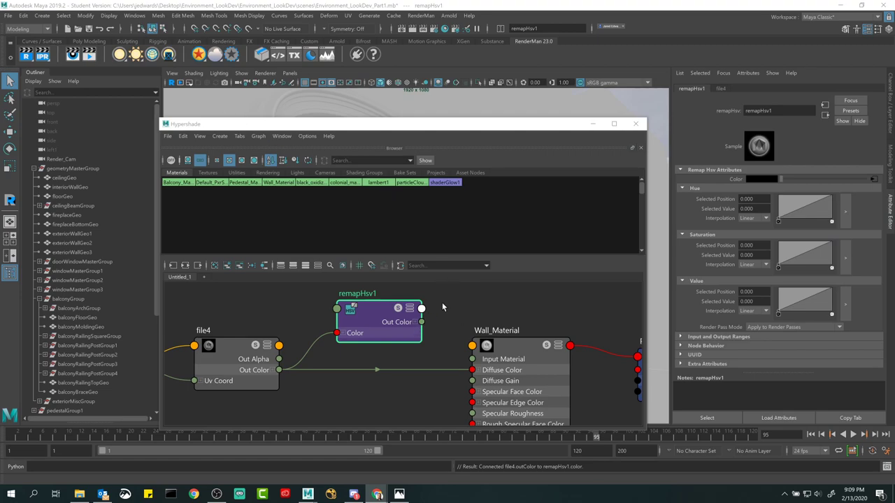
left_click(407, 366)
scroll(407, 366, "up", 2)
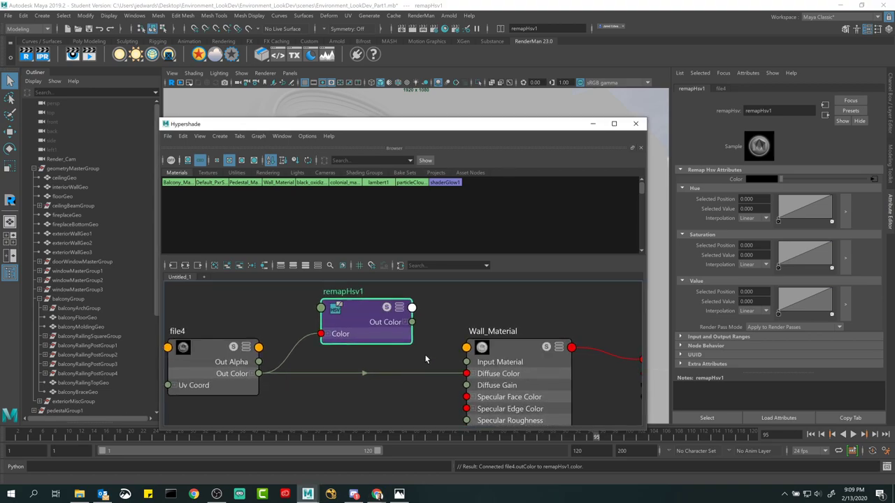
left_click(424, 353)
left_click_drag(426, 342, 466, 375)
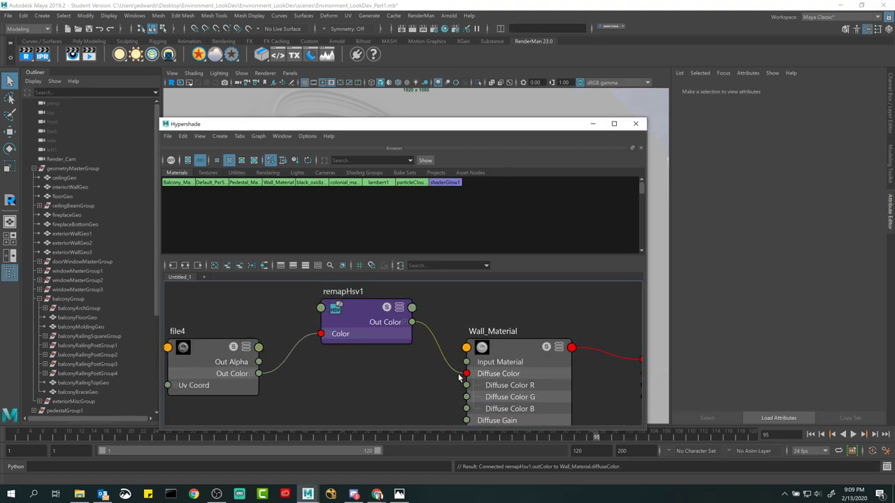
Line up remapHsv1 in the row between file4 and Wall_Material and review the chain of nodes
left_click_drag(370, 316, 360, 354)
left_click(214, 348)
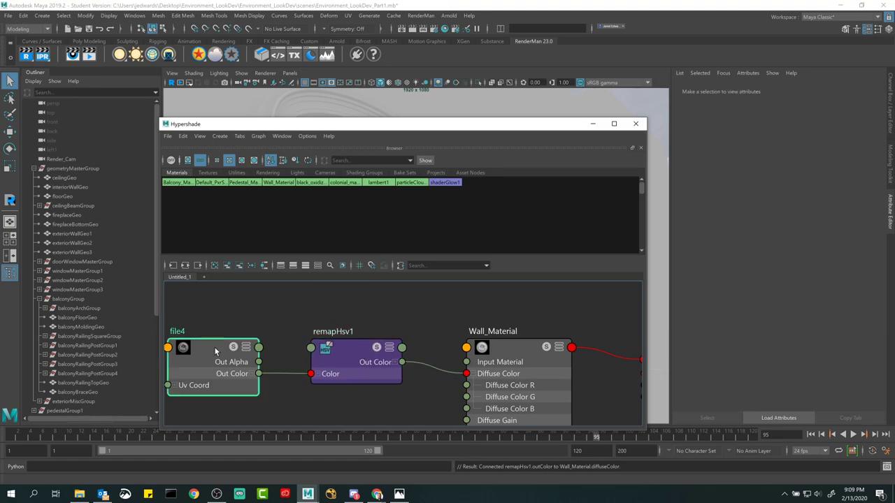
left_click(343, 348)
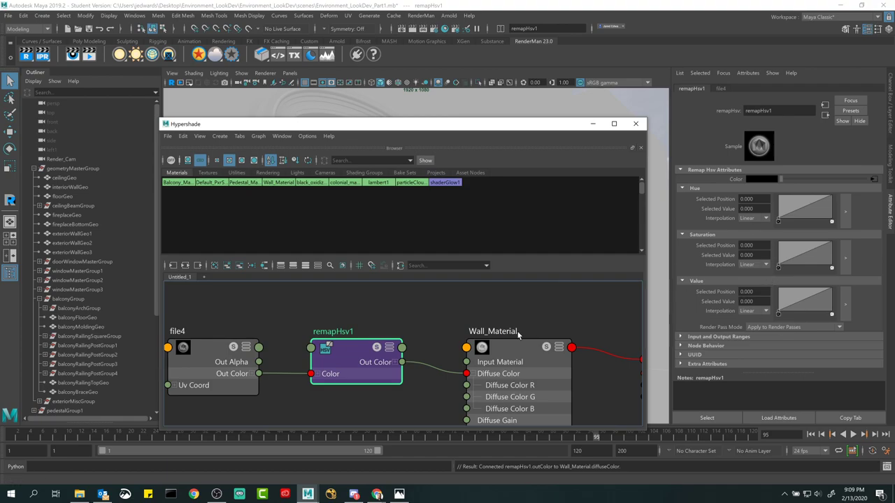
left_click(510, 350)
Check the wall in the viewport render, select the remapHsv1 node and minimise the Hypershade window
left_click(593, 124)
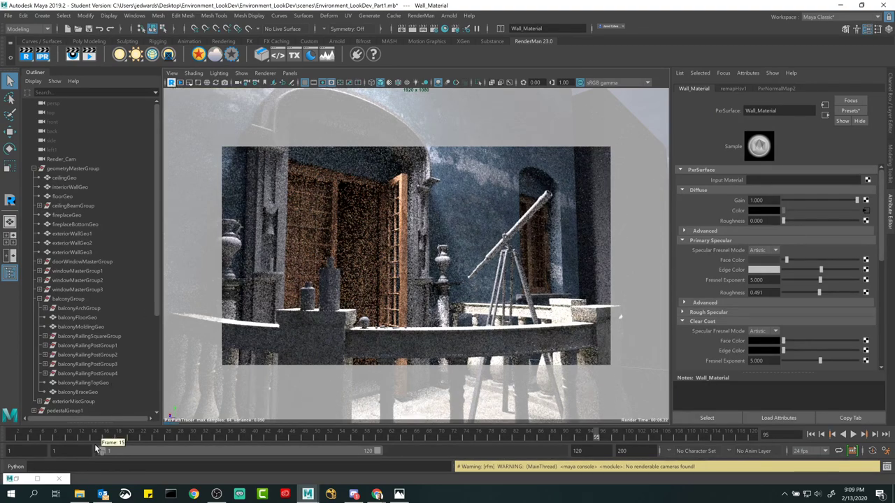
left_click(14, 479)
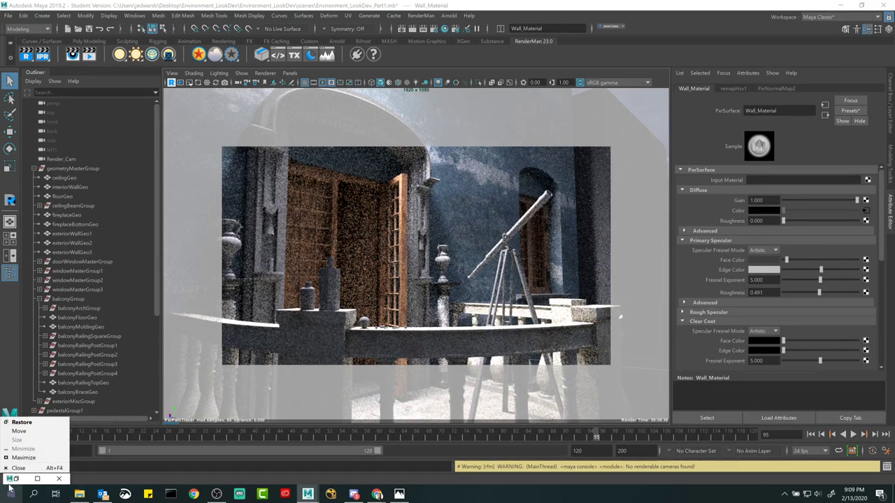
left_click(15, 480)
double_click(15, 480)
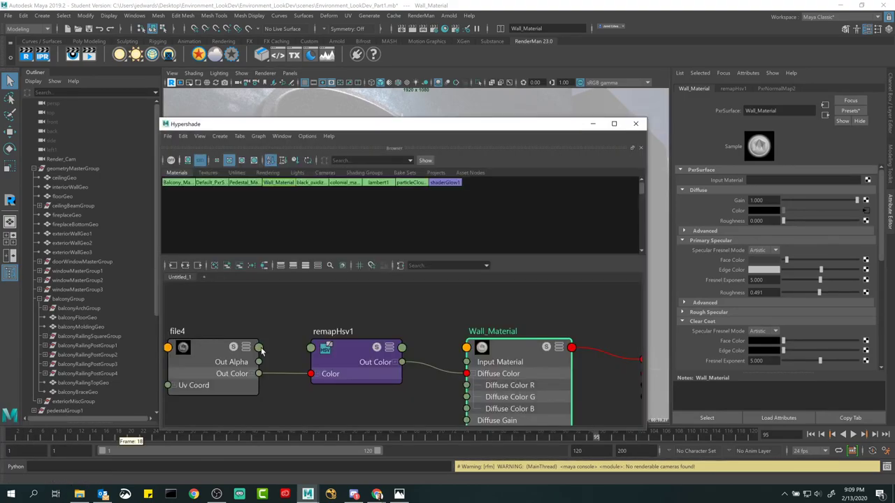
left_click(328, 351)
left_click_drag(537, 128, 540, 371)
left_click(594, 368)
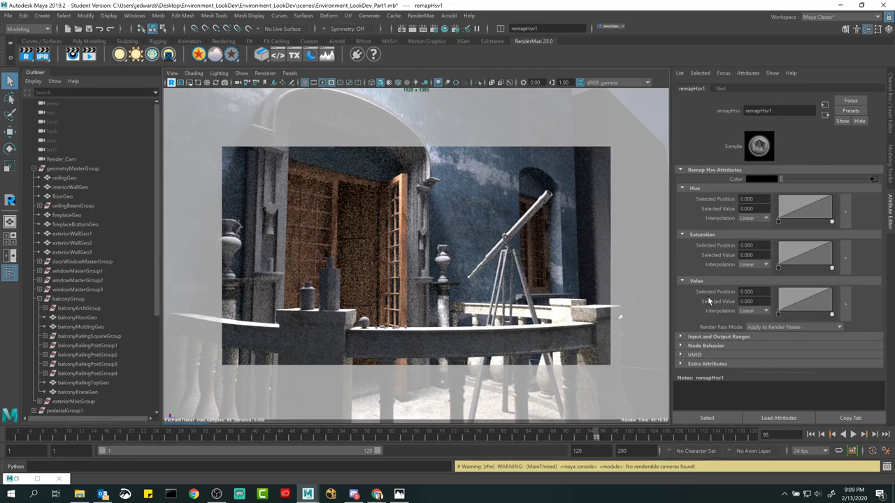
Open the enlarged hue curve of remapHsv1 and move its window clear of the node's attributes
left_click(846, 212)
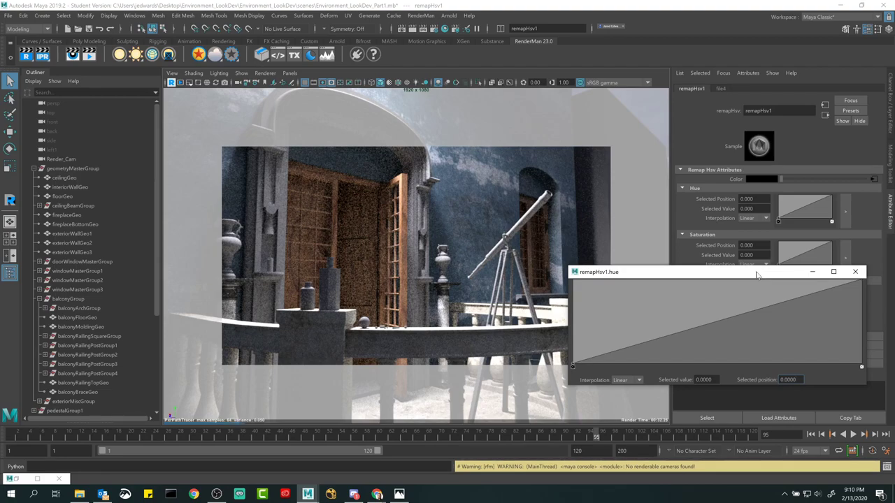
left_click_drag(758, 275, 757, 169)
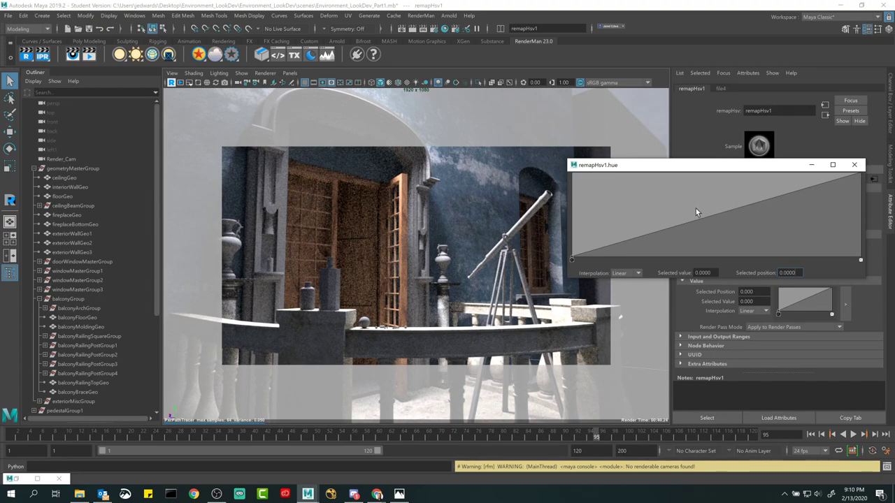
left_click_drag(715, 165, 689, 315)
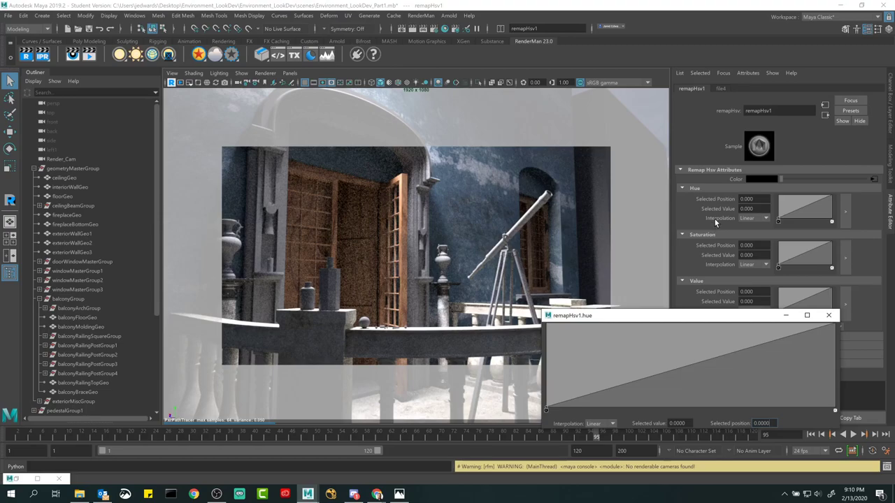
Check the diffuse color of the exterior wall's Wall_Material, then reselect remapHsv1 in the Hypershade and minimise that window
left_click(476, 152)
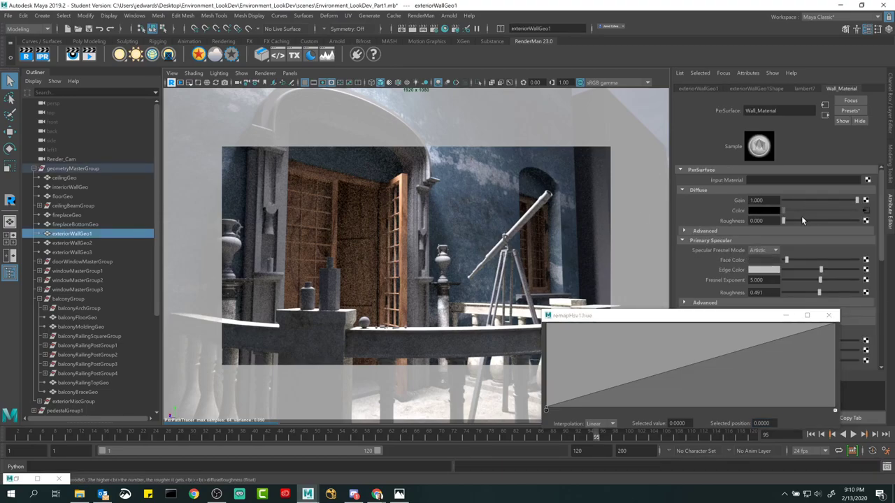
left_click(764, 211)
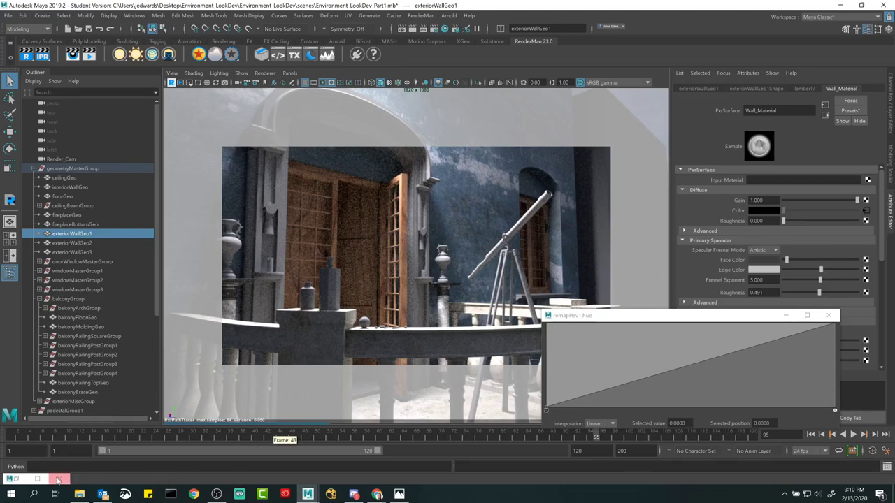
left_click(13, 479)
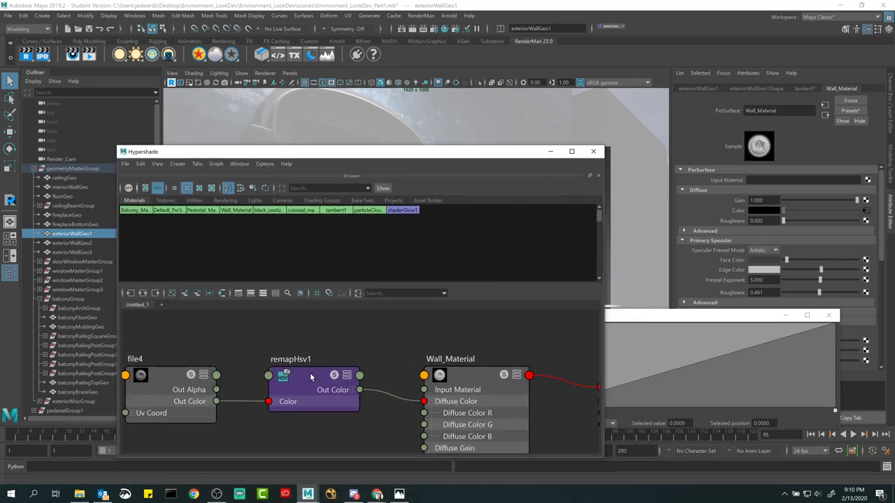
left_click(310, 373)
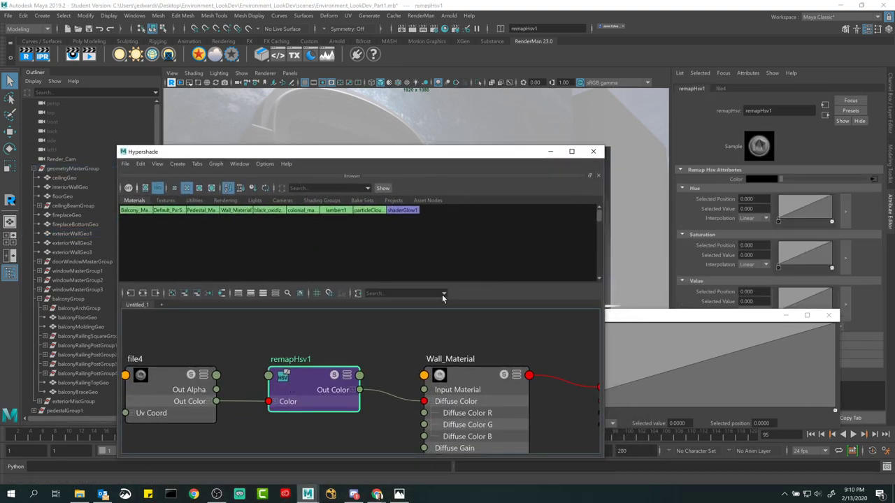
left_click(550, 151)
Try several positions for the end point of the remapHsv1 hue curve, settle on about 0.571 at value 1, and close the curve
left_click_drag(671, 320, 708, 173)
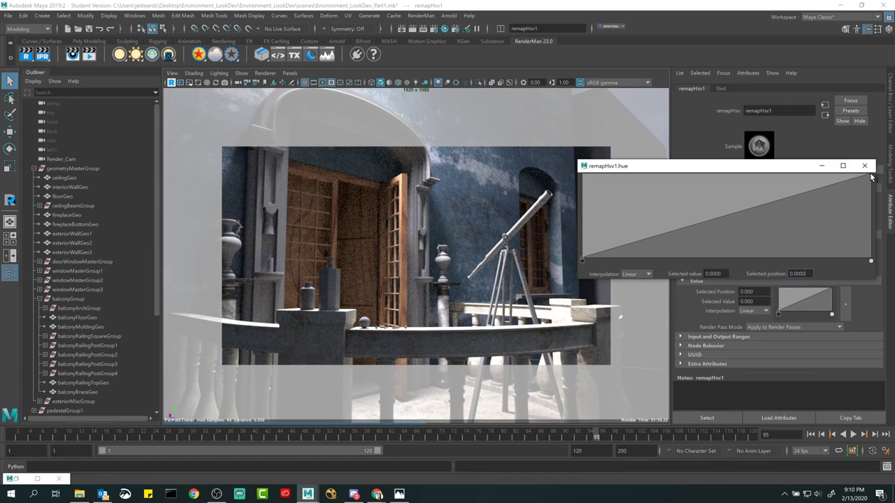
left_click_drag(871, 175, 737, 174)
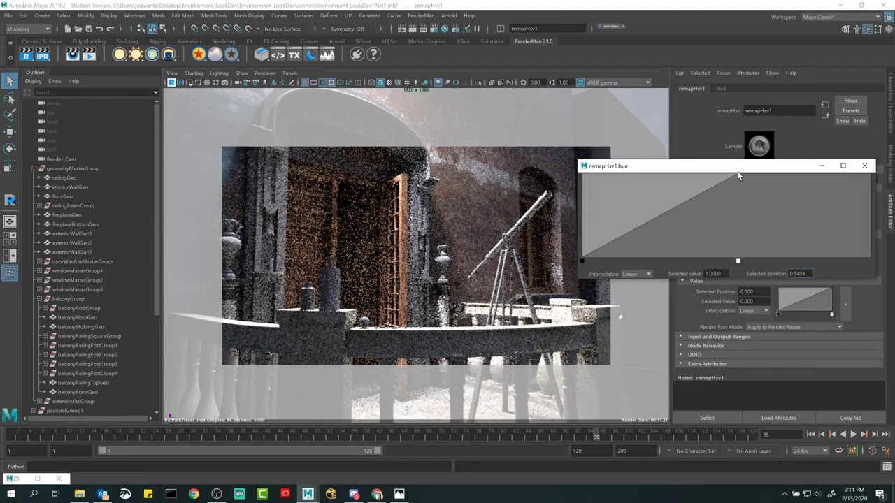
left_click_drag(737, 175, 579, 175)
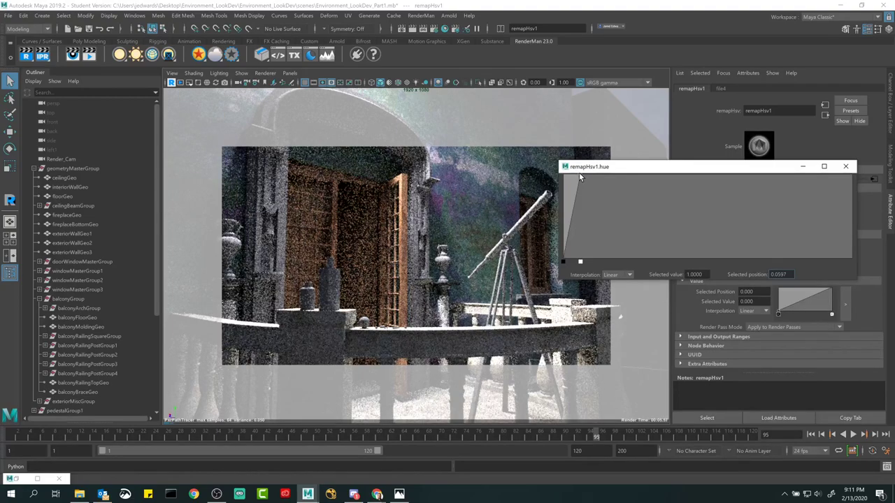
left_click_drag(582, 174, 572, 179)
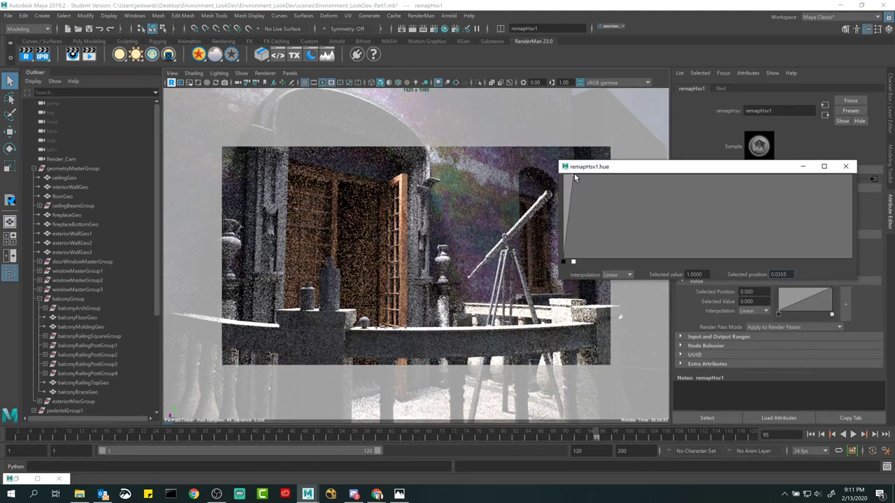
left_click_drag(574, 174, 735, 172)
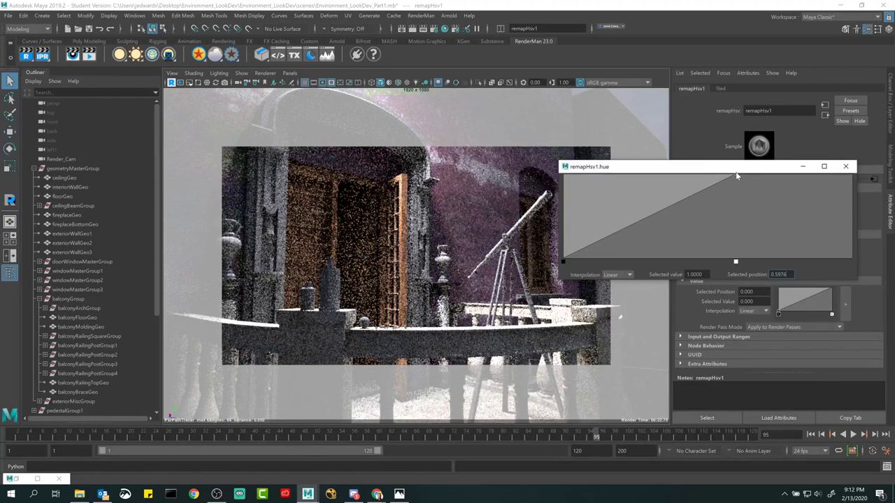
left_click_drag(736, 172, 720, 171)
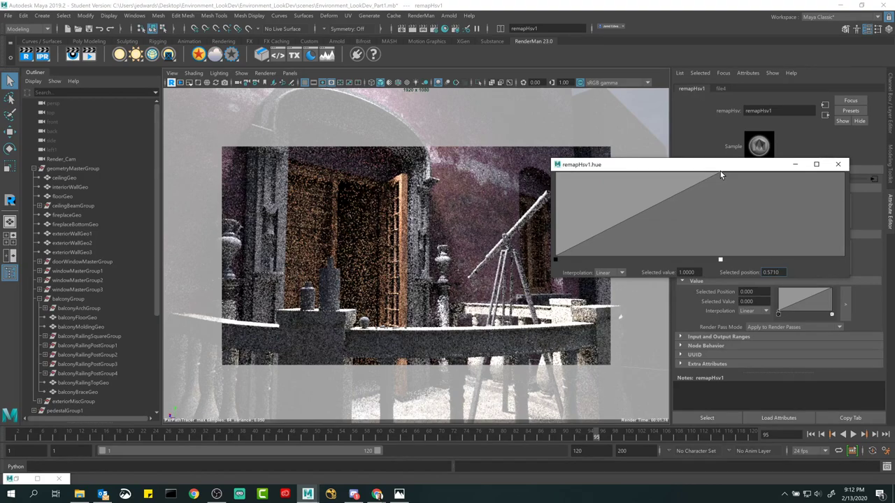
left_click(838, 165)
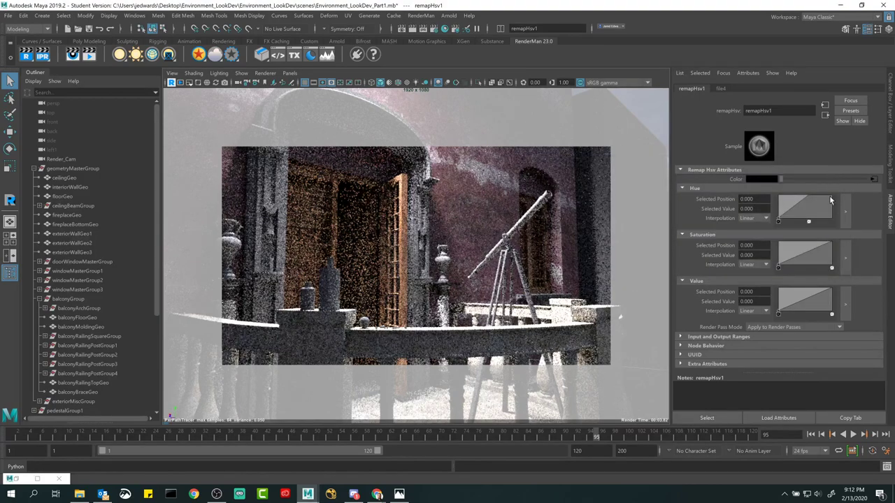
Move the end point of the remapHsv1 saturation curve to position about 0.745, keeping its value at 1
left_click(845, 257)
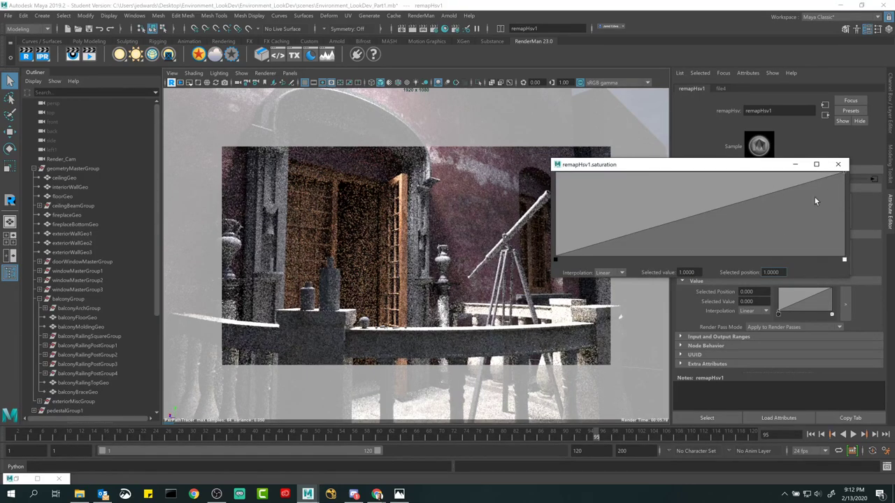
left_click_drag(844, 174, 770, 170)
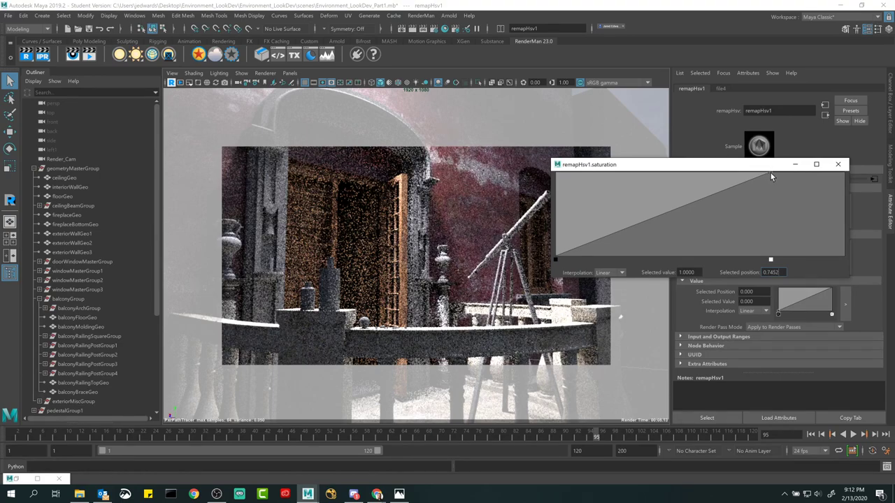
left_click(837, 164)
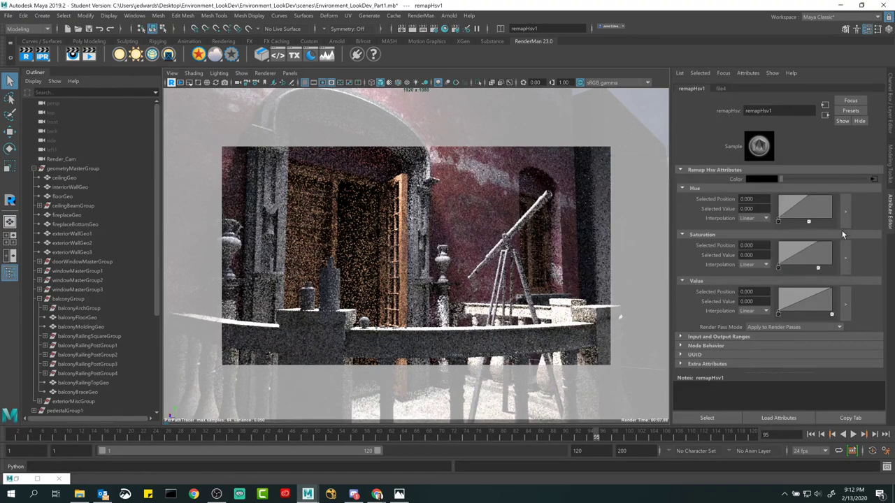
Lower the end point of the remapHsv1 value curve to about 0.676 at position 1 and close the curve
left_click(845, 297)
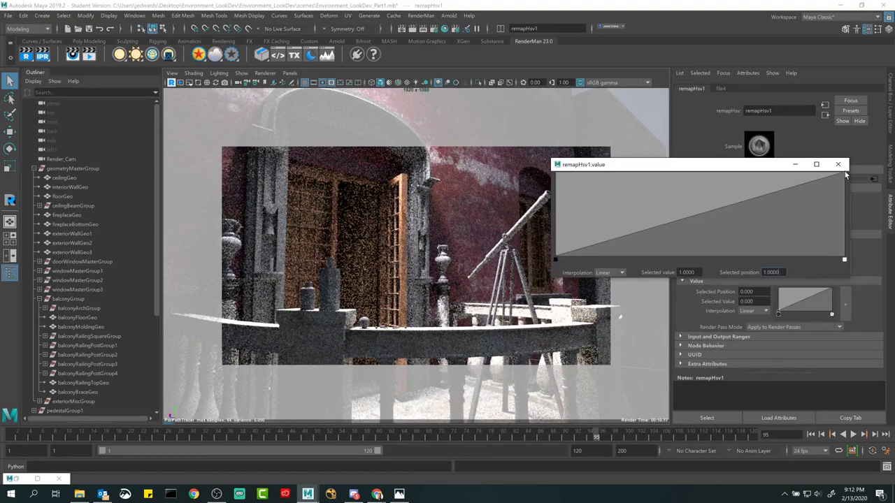
left_click_drag(848, 195, 849, 202)
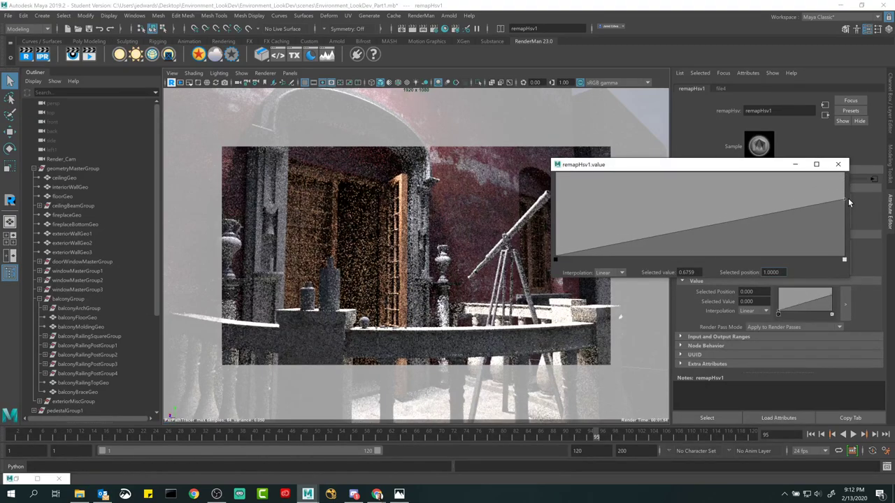
left_click(837, 164)
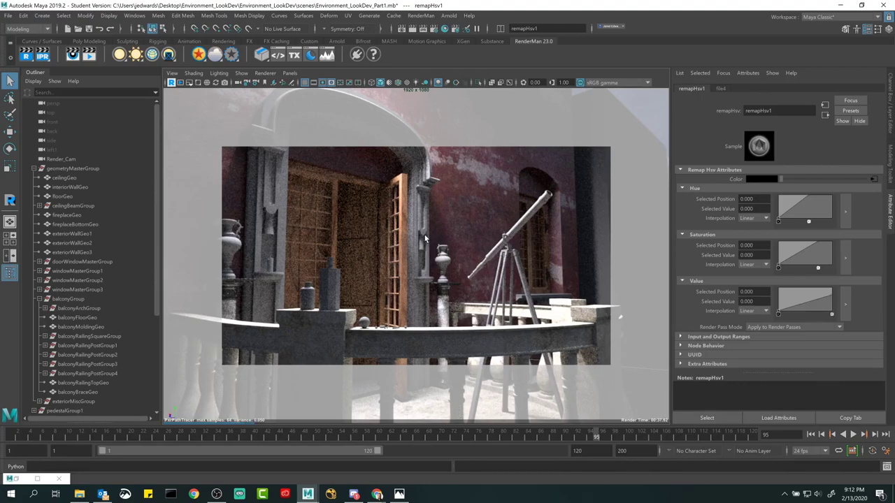
Stop the RenderMan viewport render and try to save the scene under its current name, accepting the student version notice
left_click(171, 83)
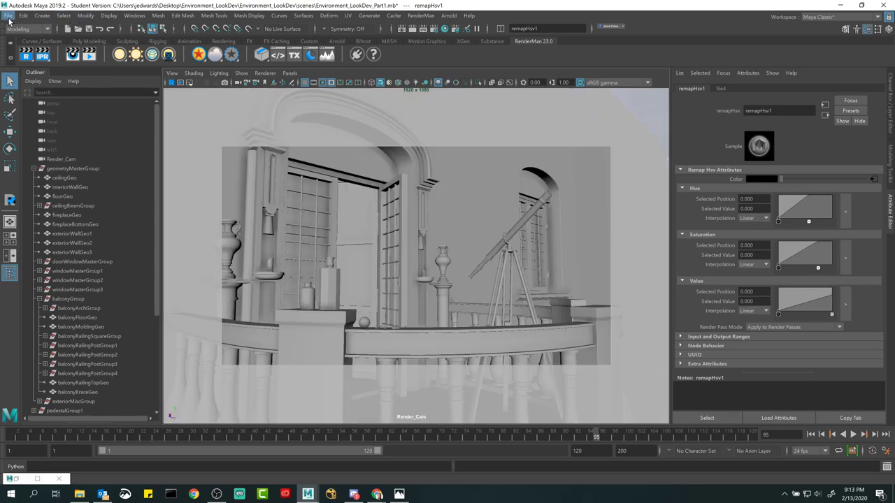
left_click(7, 15)
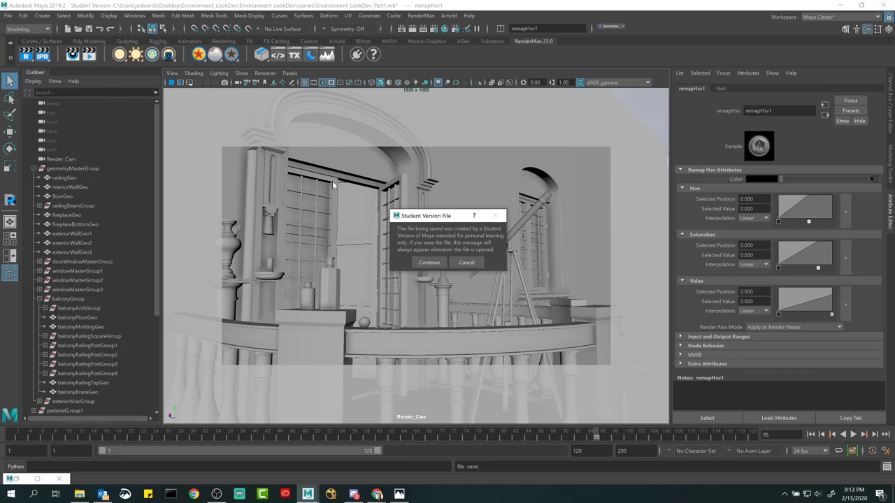
left_click(475, 259)
left_click(447, 262)
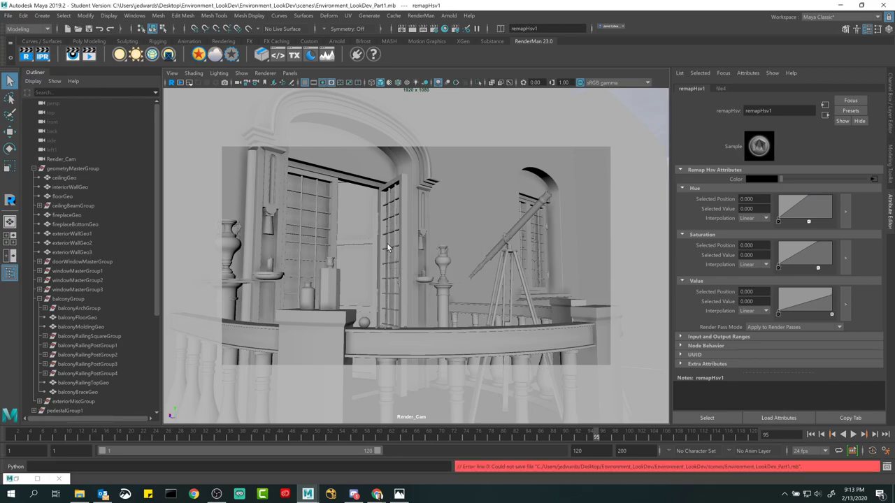
Save the scene as Environment_LookDev_Part2.mb in the project's scenes folder, accepting the student version notice
left_click(7, 15)
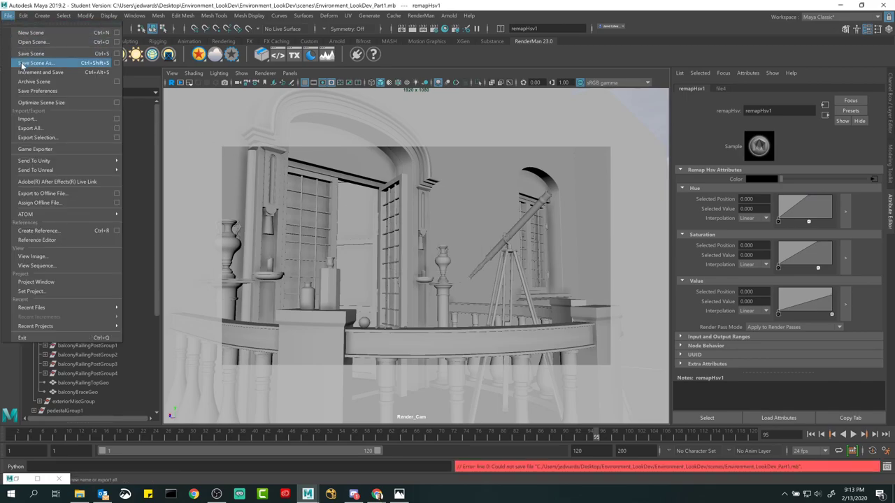
left_click(35, 62)
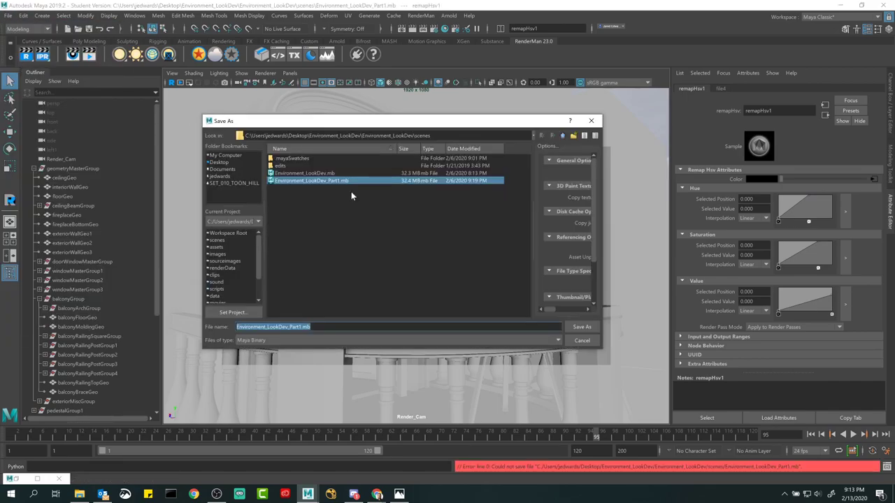
left_click(297, 327)
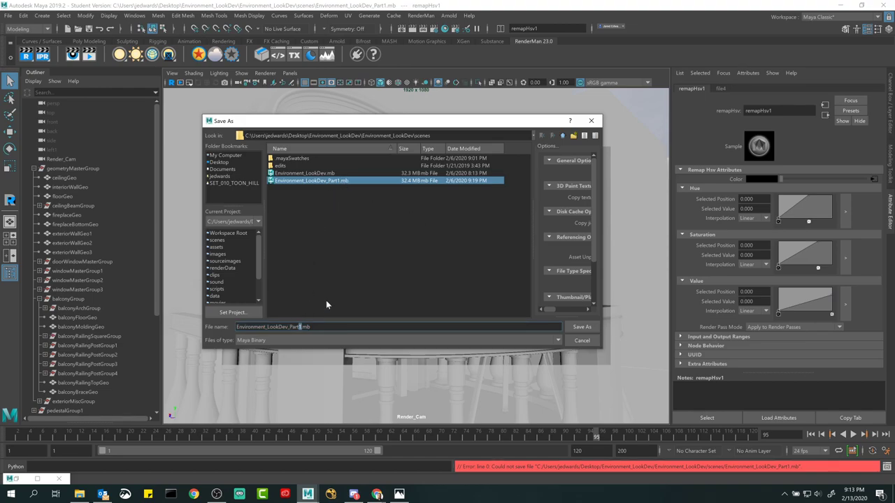
type("2")
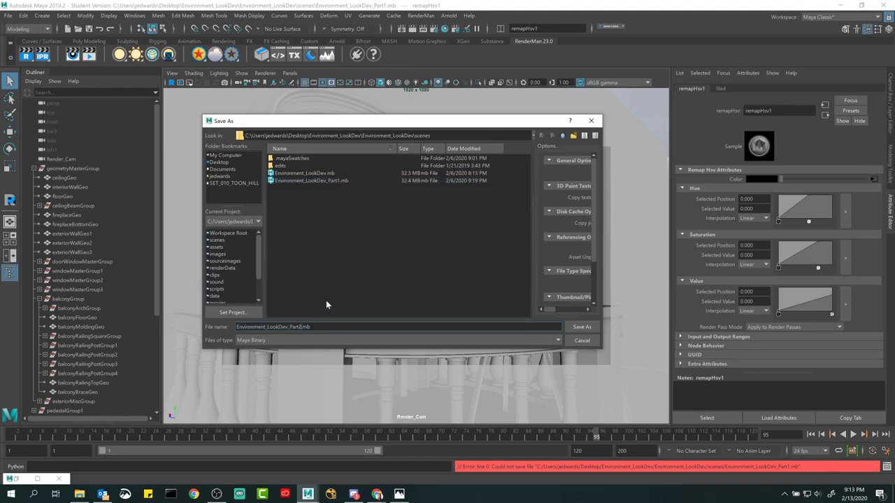
left_click(580, 327)
left_click(424, 265)
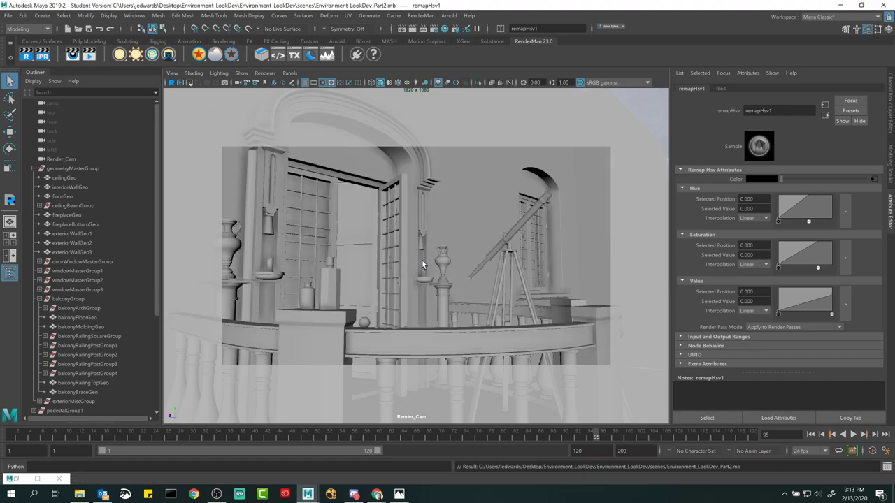